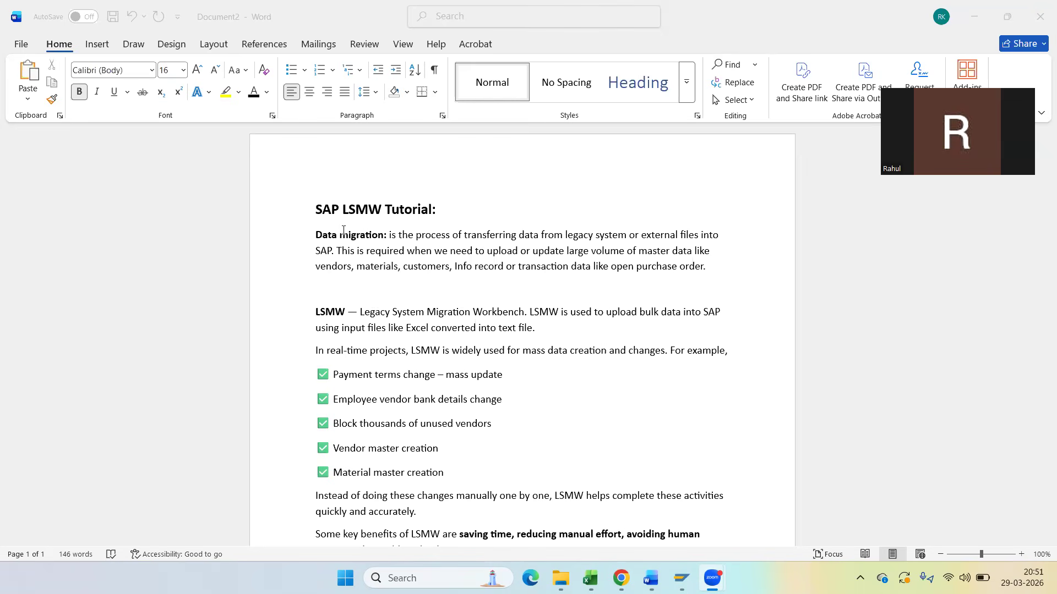
# Read the SAP LSMW tutorial notes, covering the data migration definition, LSMW's purpose, the mass-update examples and the closing remarks on benefits.
pyautogui.click(405, 238)
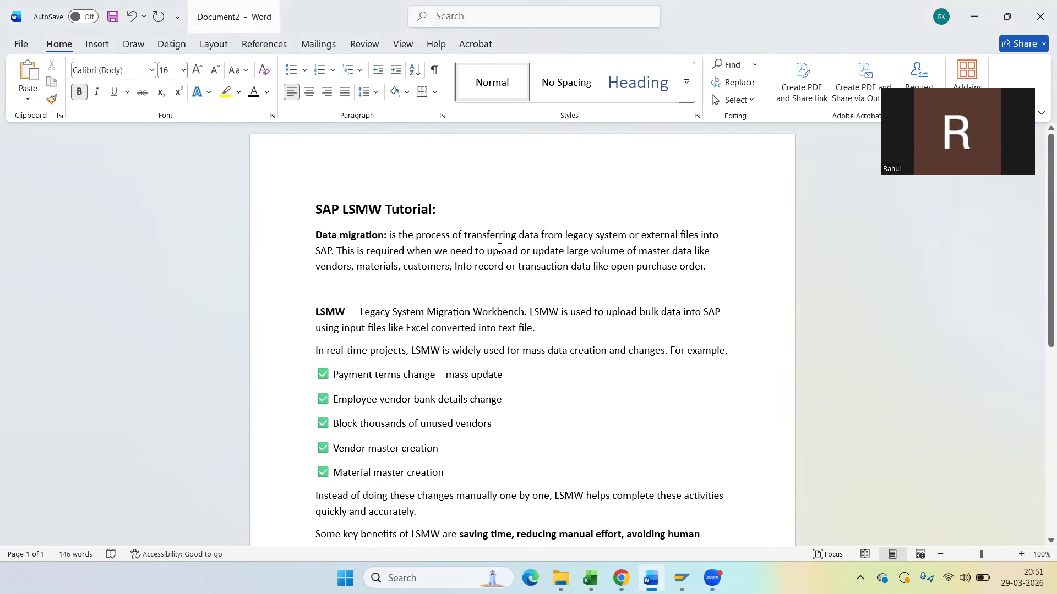
pyautogui.moveTo(391, 238); pyautogui.dragTo(704, 251)
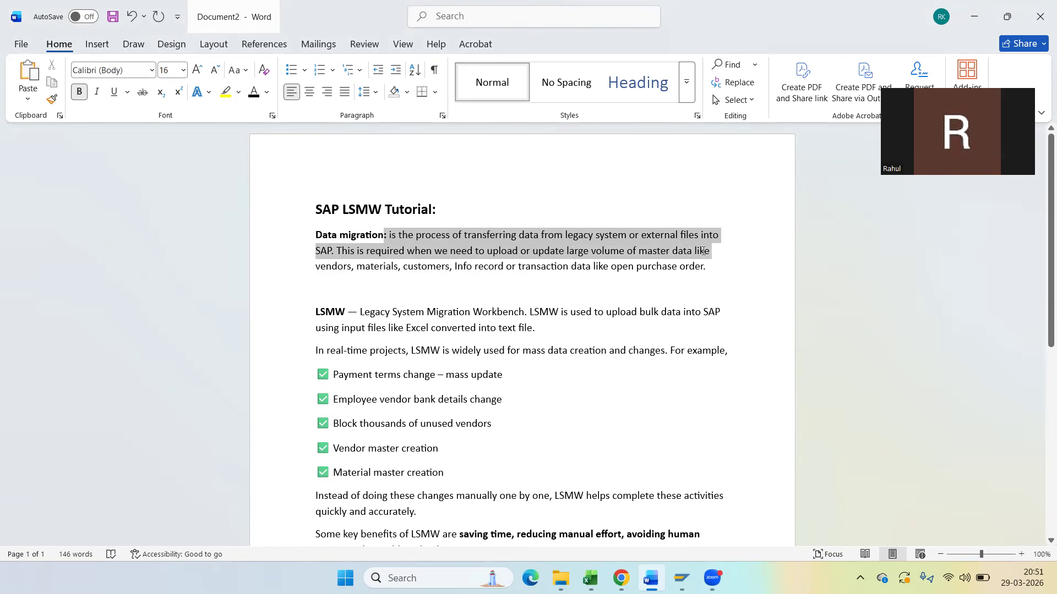
pyautogui.moveTo(703, 252); pyautogui.dragTo(698, 282)
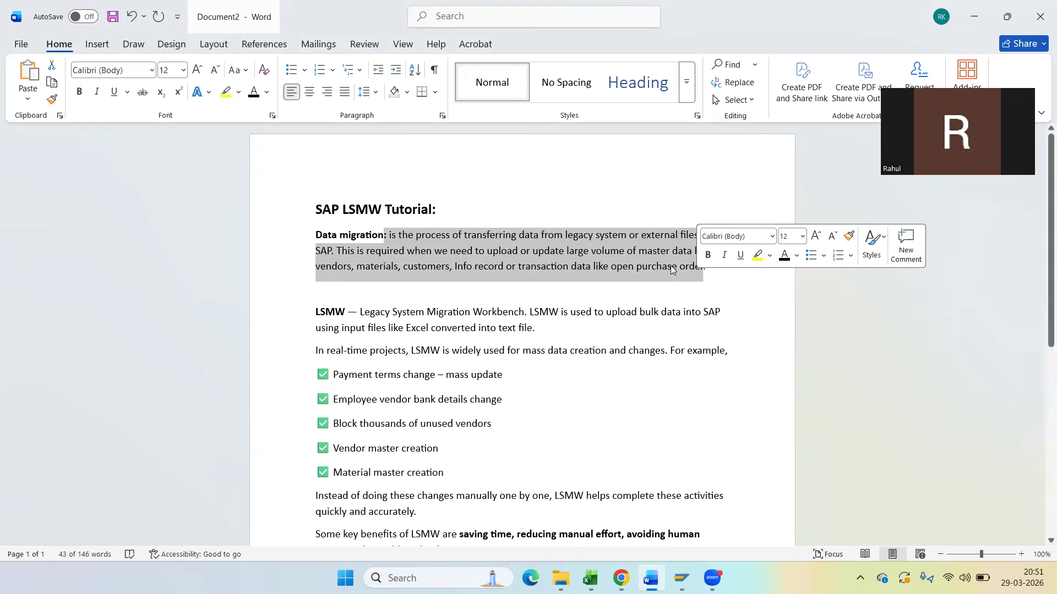
pyautogui.moveTo(315, 312); pyautogui.dragTo(505, 309)
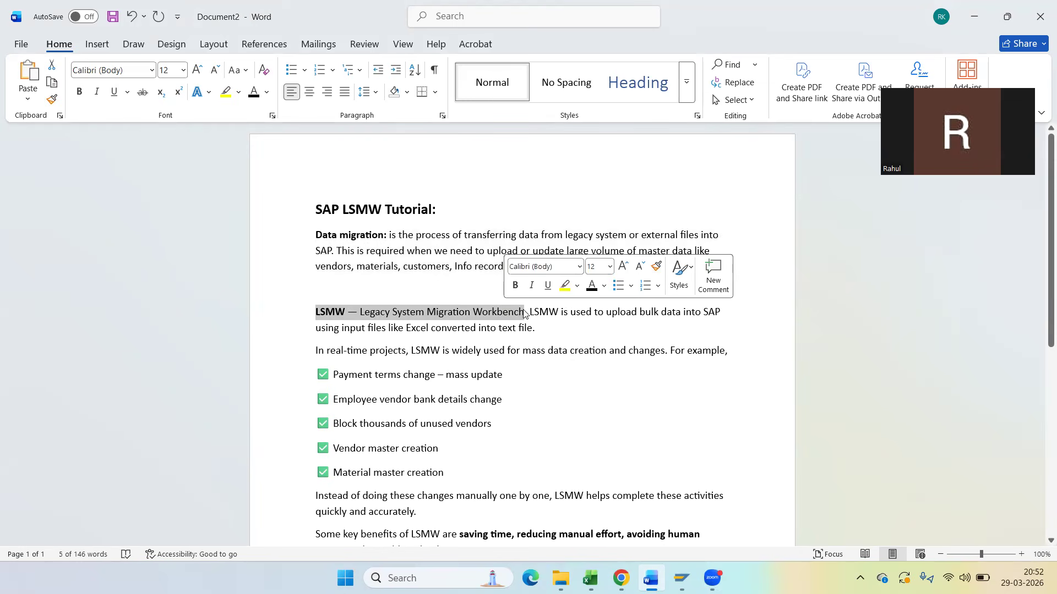
pyautogui.moveTo(524, 311); pyautogui.dragTo(713, 332)
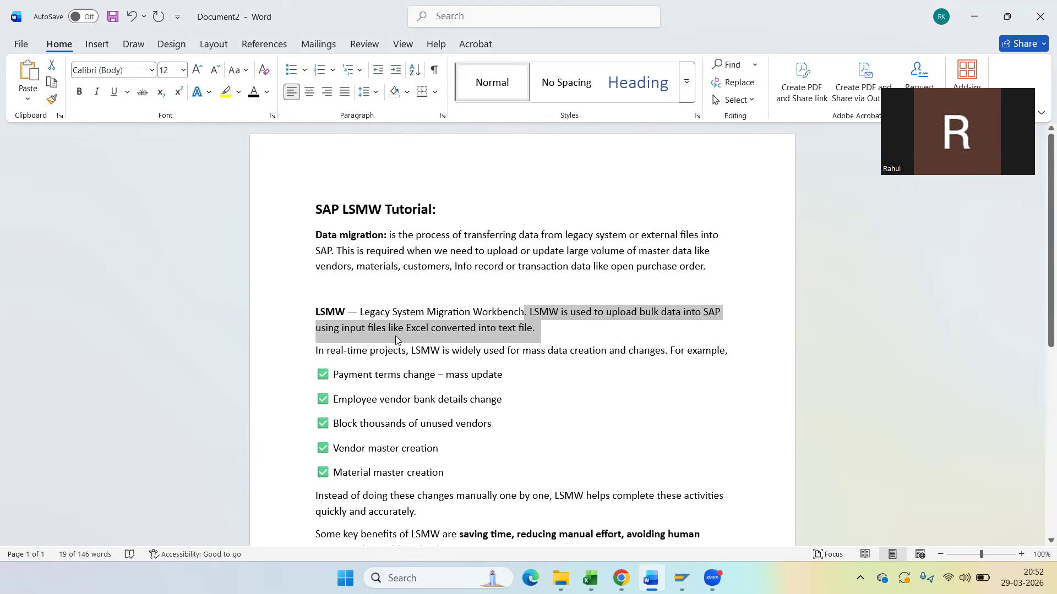
pyautogui.click(554, 325)
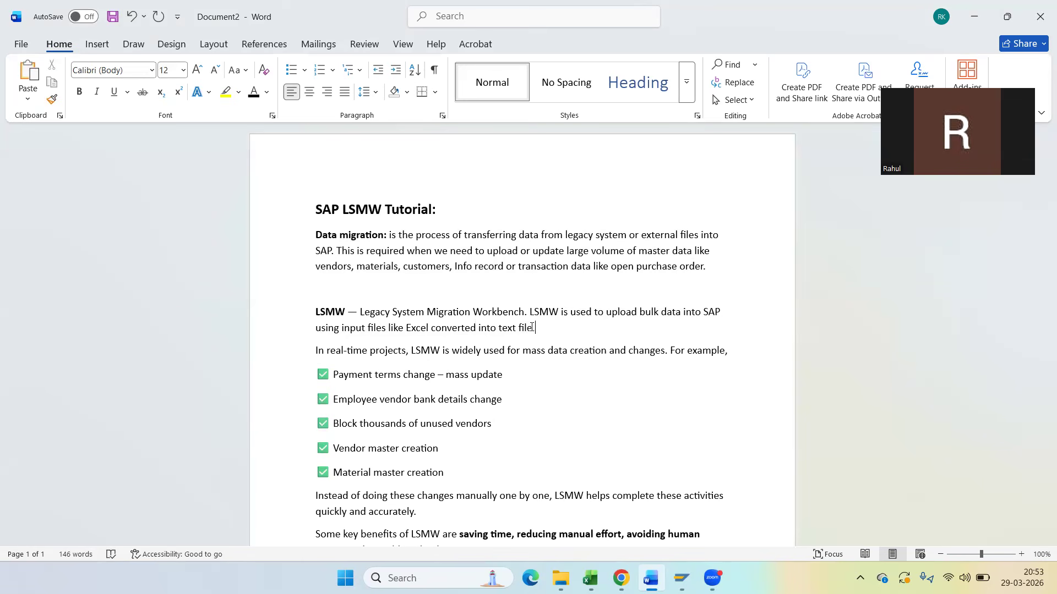
pyautogui.moveTo(493, 424); pyautogui.dragTo(342, 431)
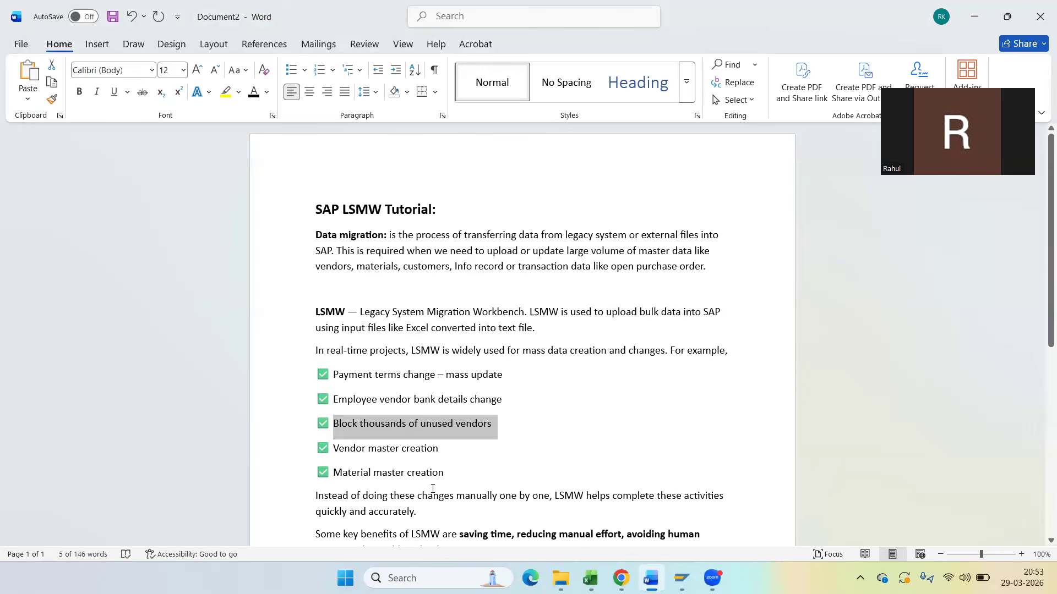
pyautogui.click(353, 424)
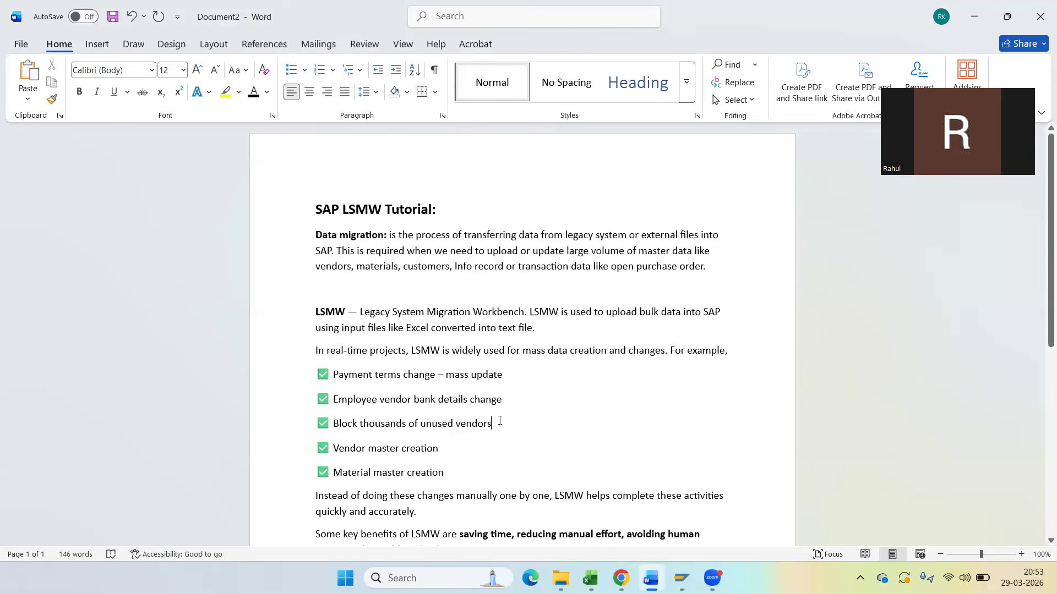
pyautogui.scroll(-1, 500, 421)
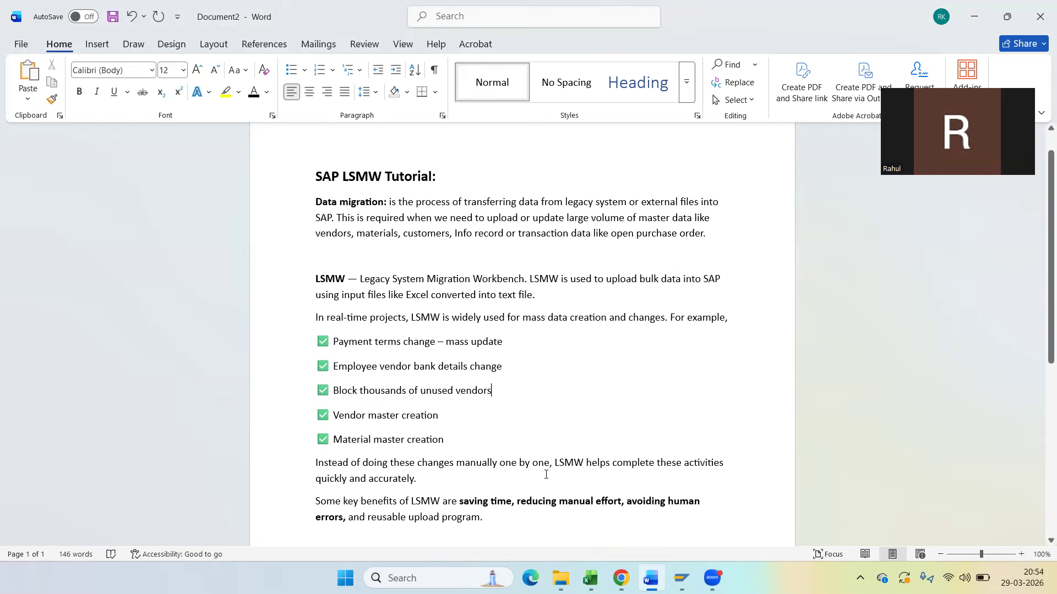
pyautogui.moveTo(545, 474); pyautogui.dragTo(707, 467)
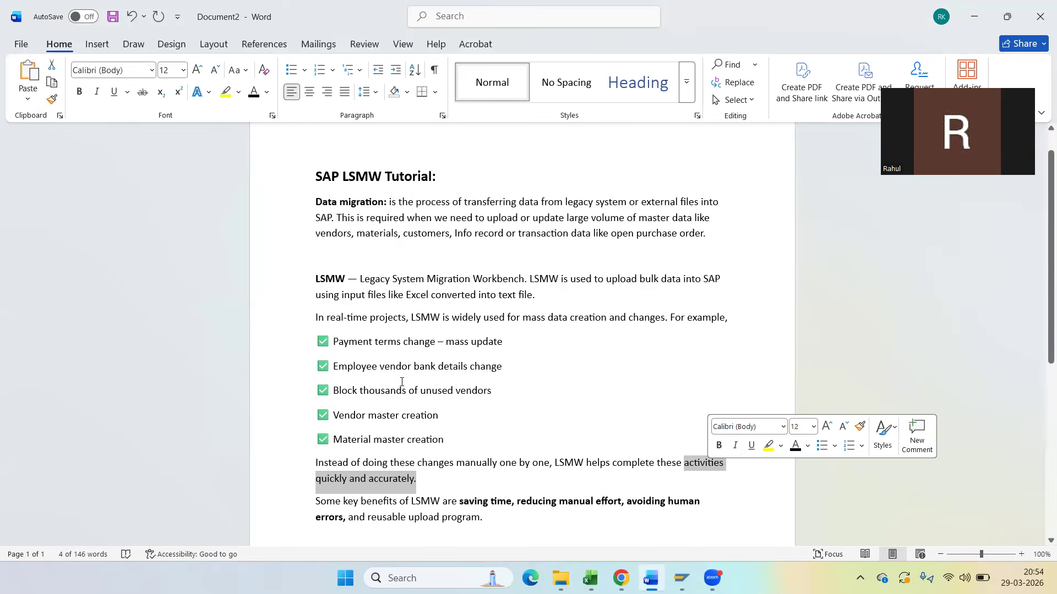
pyautogui.moveTo(509, 344); pyautogui.dragTo(302, 341)
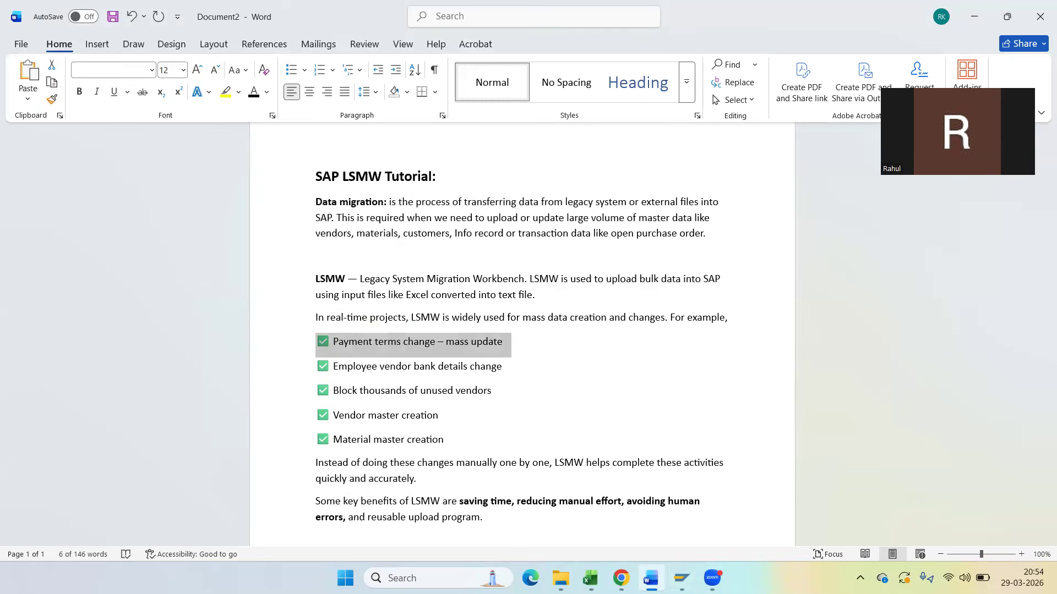
# Switch to the SAP window showing the Terms of Payment details, return to SAP Easy Access and maximize the window.
pyautogui.click(684, 578)
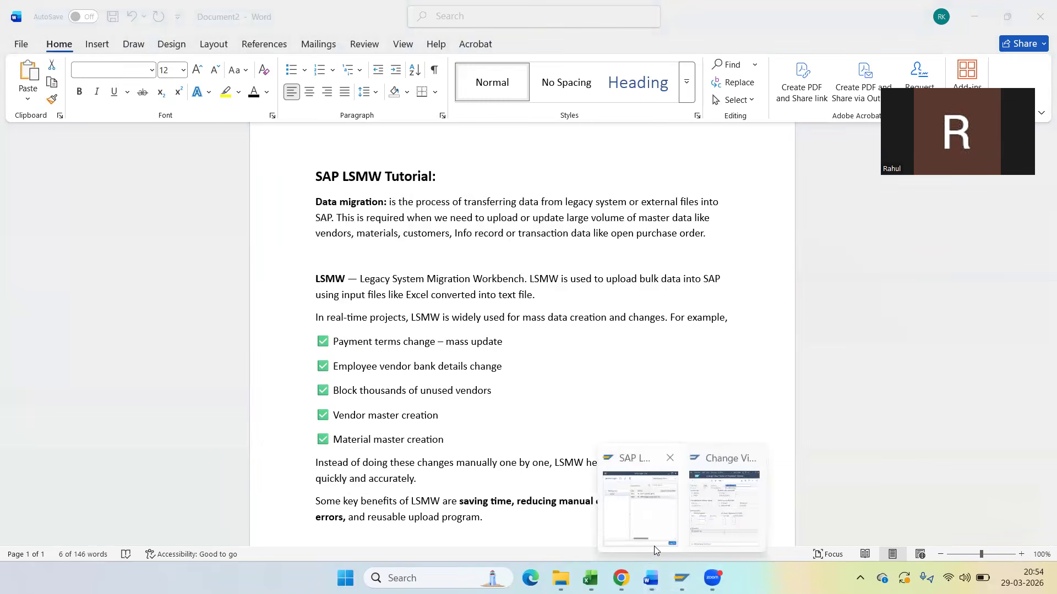
pyautogui.click(712, 533)
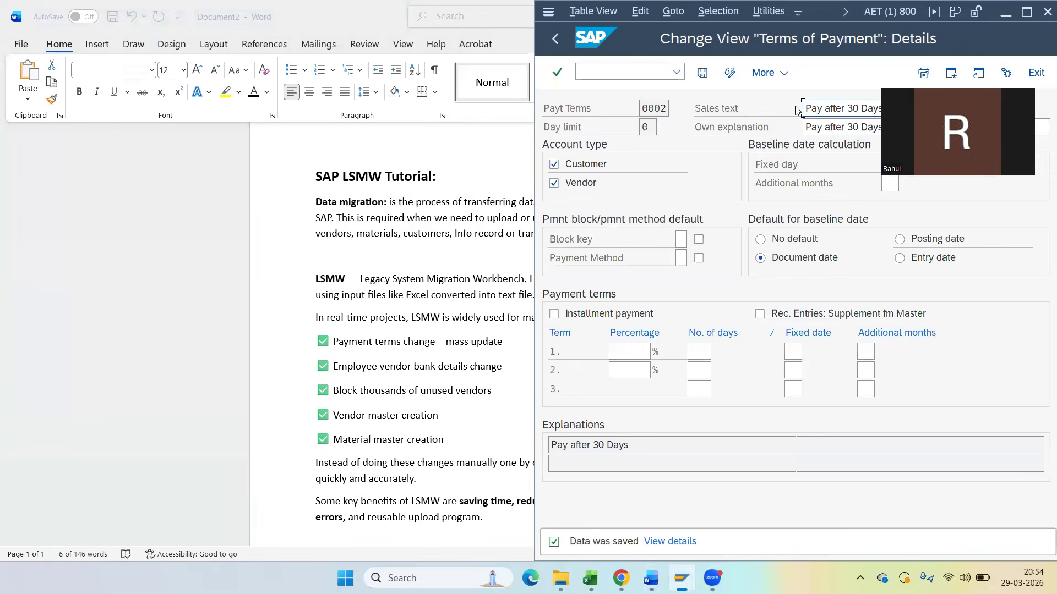
pyautogui.click(608, 71)
pyautogui.write('/n')
pyautogui.press('Return')
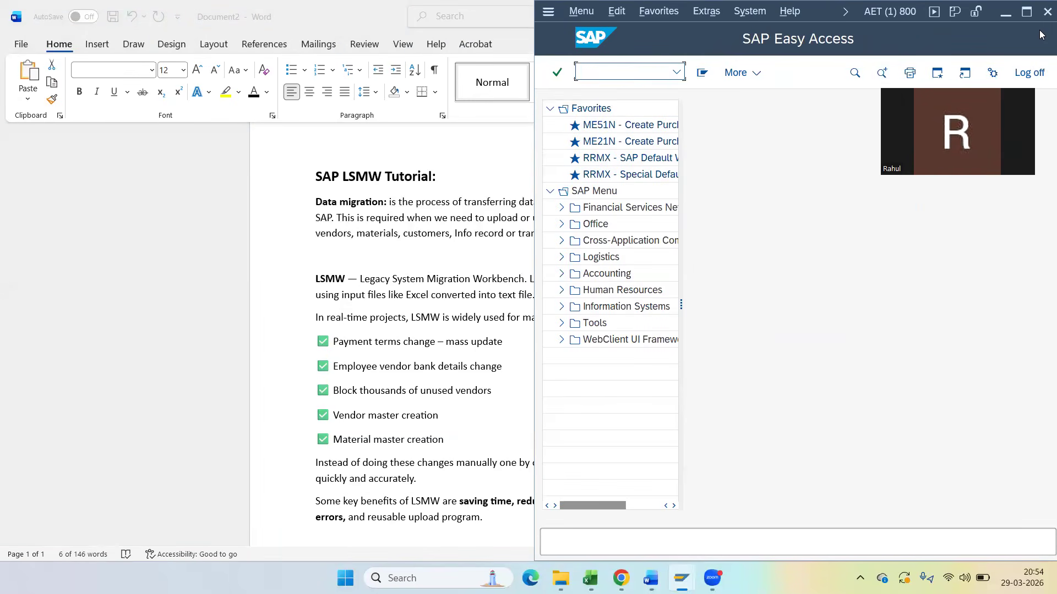
pyautogui.click(1027, 12)
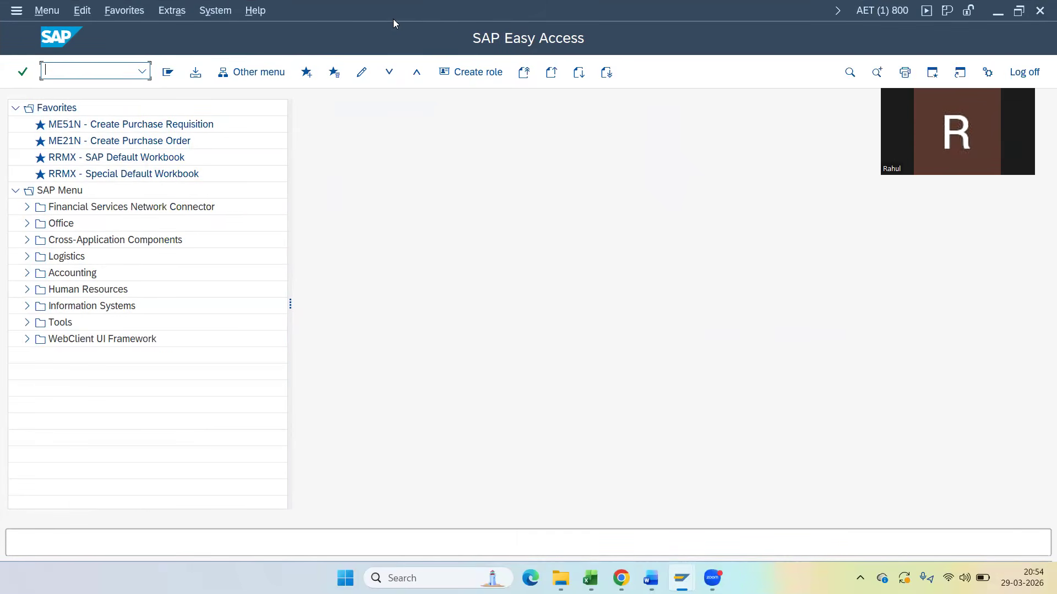
# Start transaction LSMW and dismiss the welcome message to reach the project selection.
pyautogui.write('LSMW')
pyautogui.press('Return')
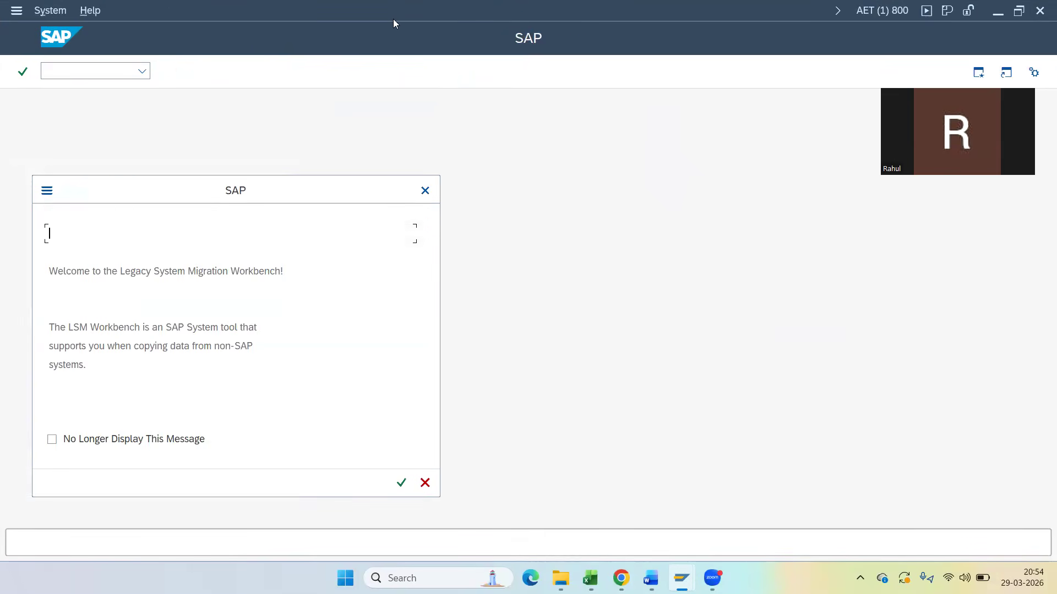
pyautogui.press('Return')
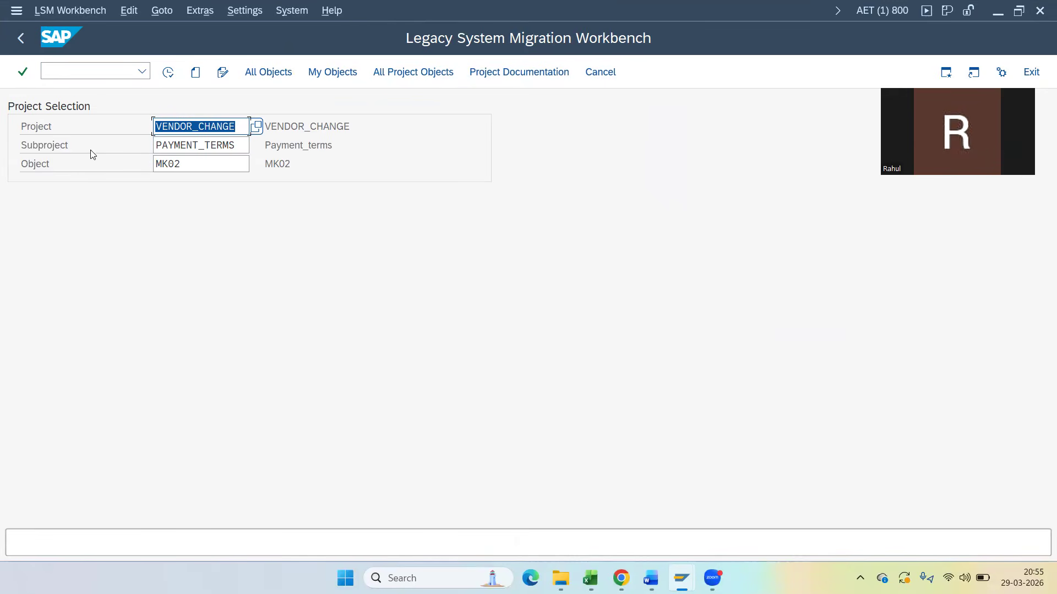
# Create the project VENDOR_CHANGE1 and use VENDOR_CHANGE1 as its description.
pyautogui.click(242, 124)
pyautogui.write('2')
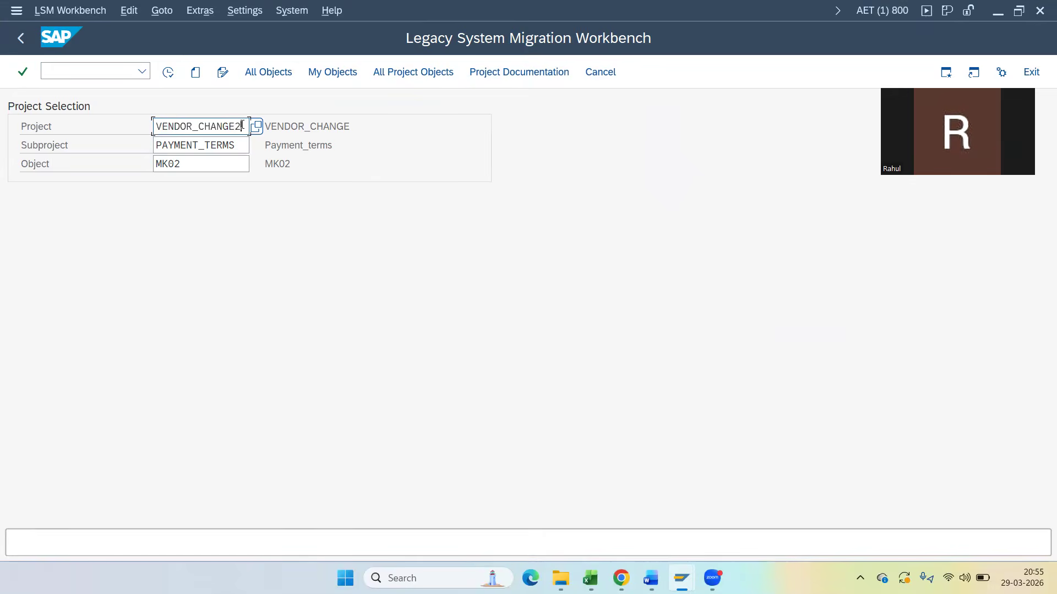
pyautogui.press('BackSpace')
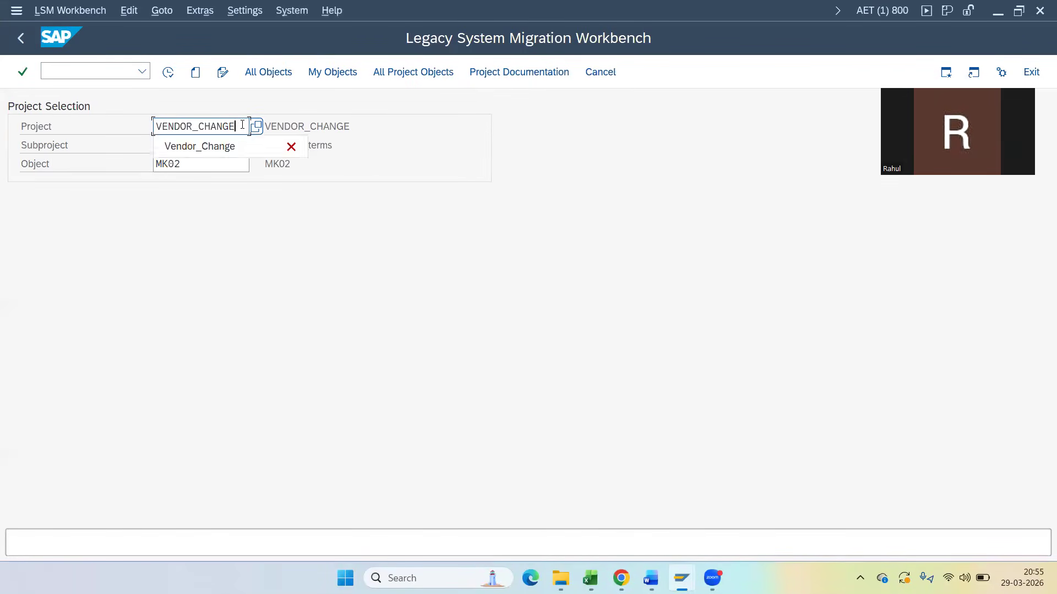
pyautogui.write('1')
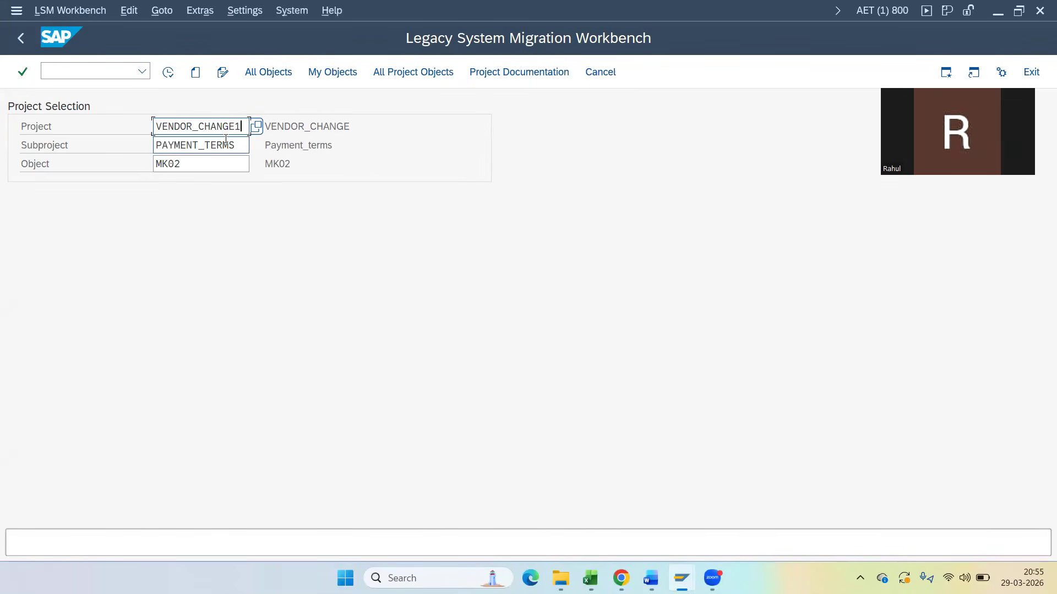
pyautogui.click(195, 72)
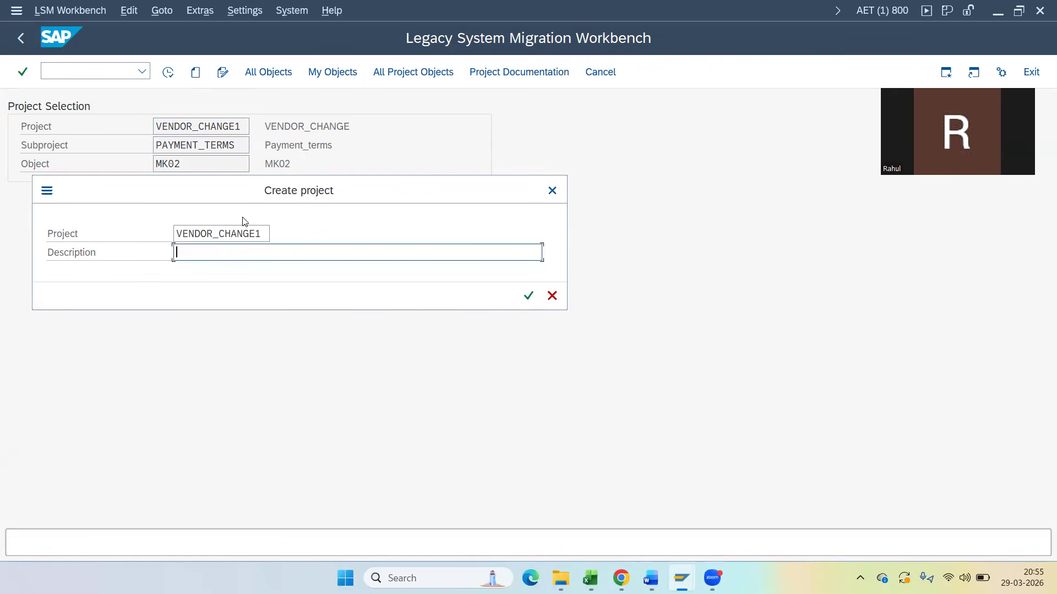
pyautogui.hotkey('shift', 'Tab')
pyautogui.hotkey('ctrl', 'c')
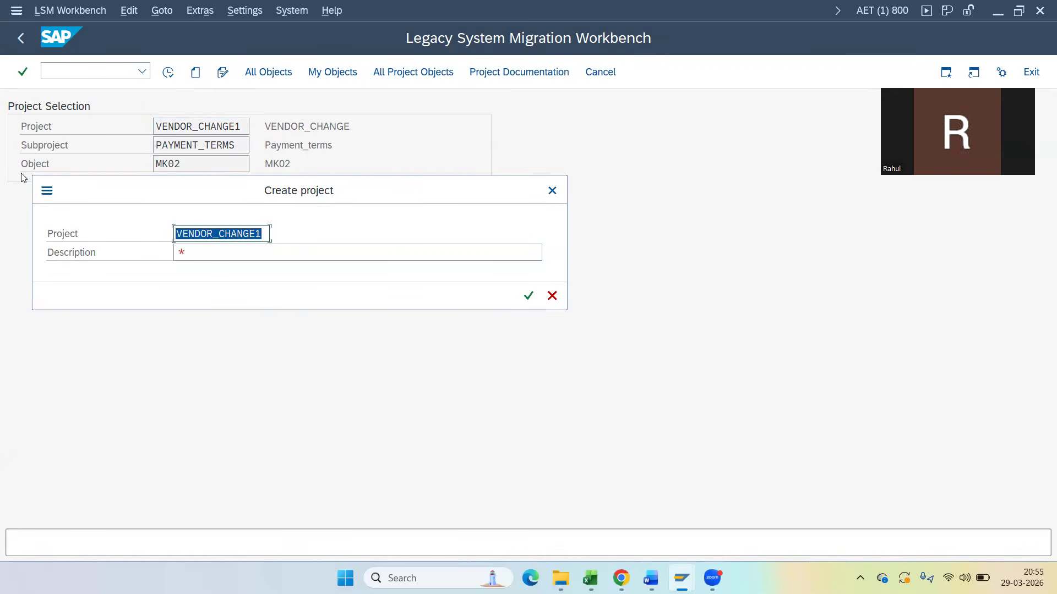
pyautogui.click(213, 252)
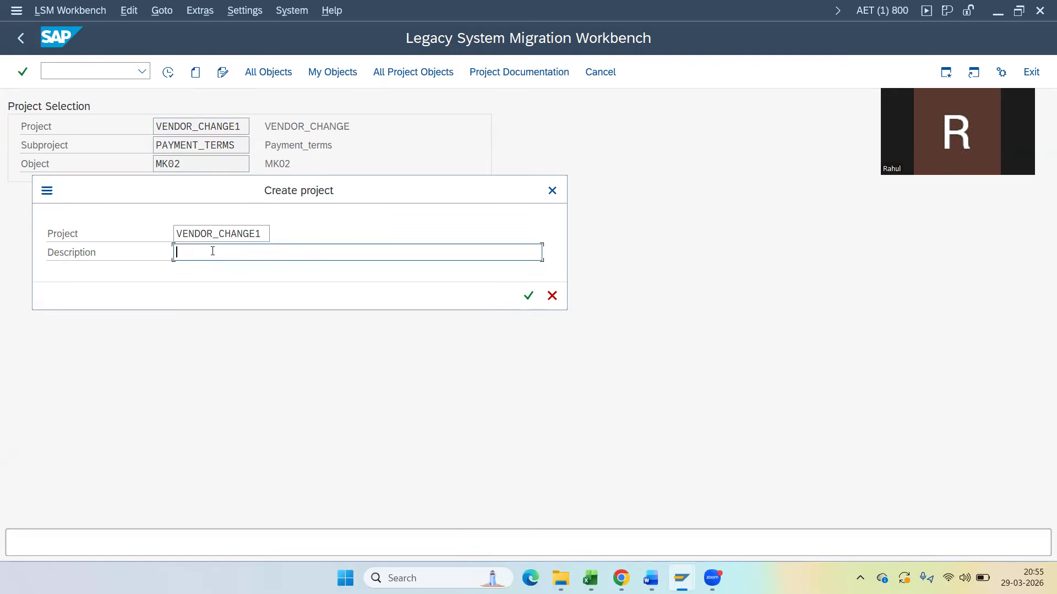
pyautogui.hotkey('ctrl', 'v')
pyautogui.press('Return')
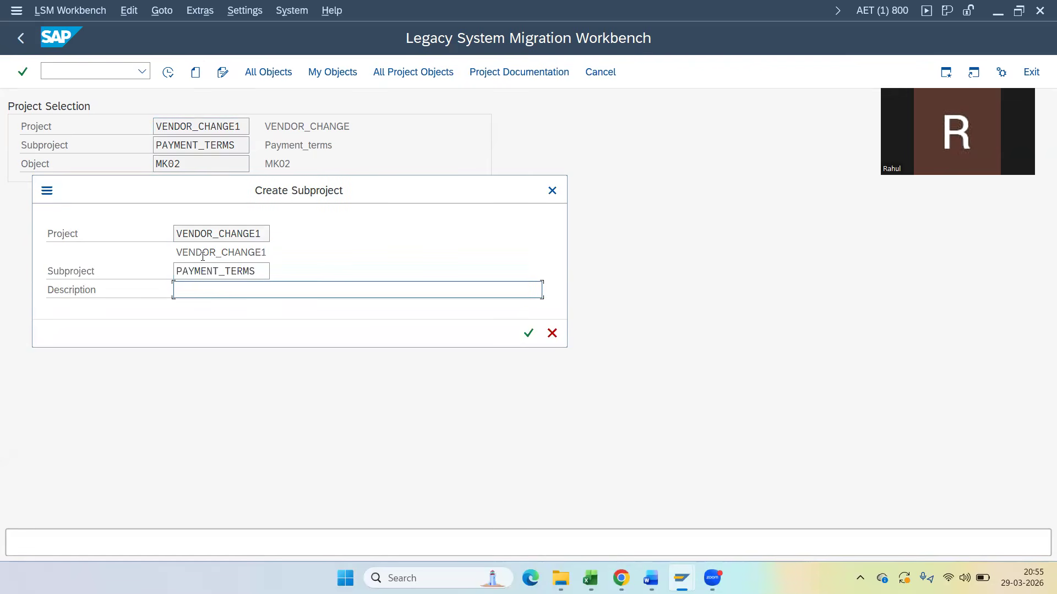
# Create the subproject PAYMENT_TERMS, reusing its name PAYMENT_TERMS as the description.
pyautogui.click(218, 270)
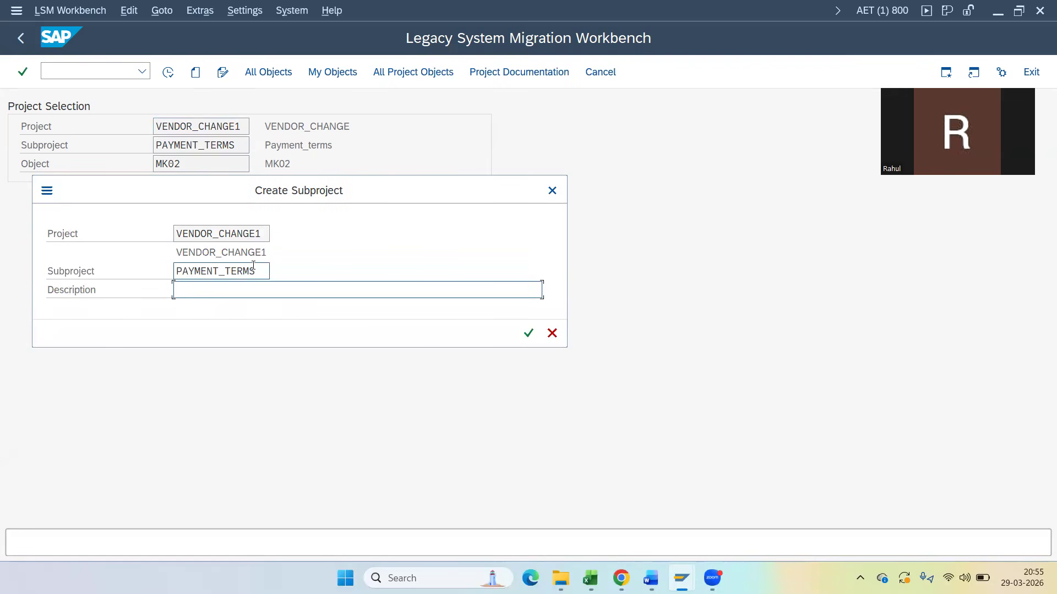
pyautogui.doubleClick(218, 271)
pyautogui.hotkey('ctrl', 'c')
pyautogui.click(182, 287)
pyautogui.hotkey('ctrl', 'v')
pyautogui.press('Return')
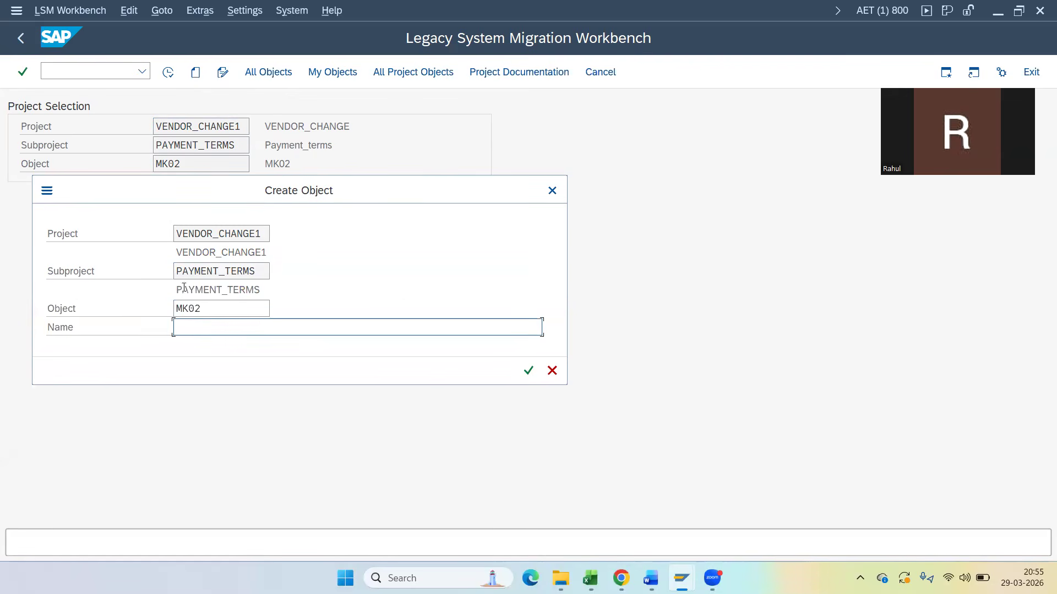
# Create the object MK02 under the subproject with the name "Payment terms changes".
pyautogui.click(209, 308)
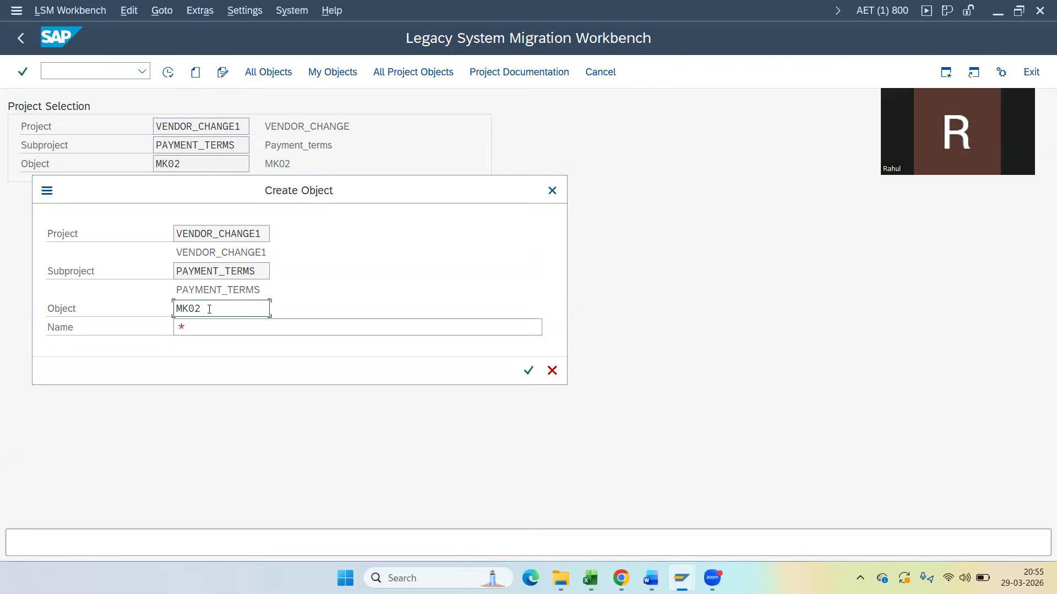
pyautogui.press('Tab')
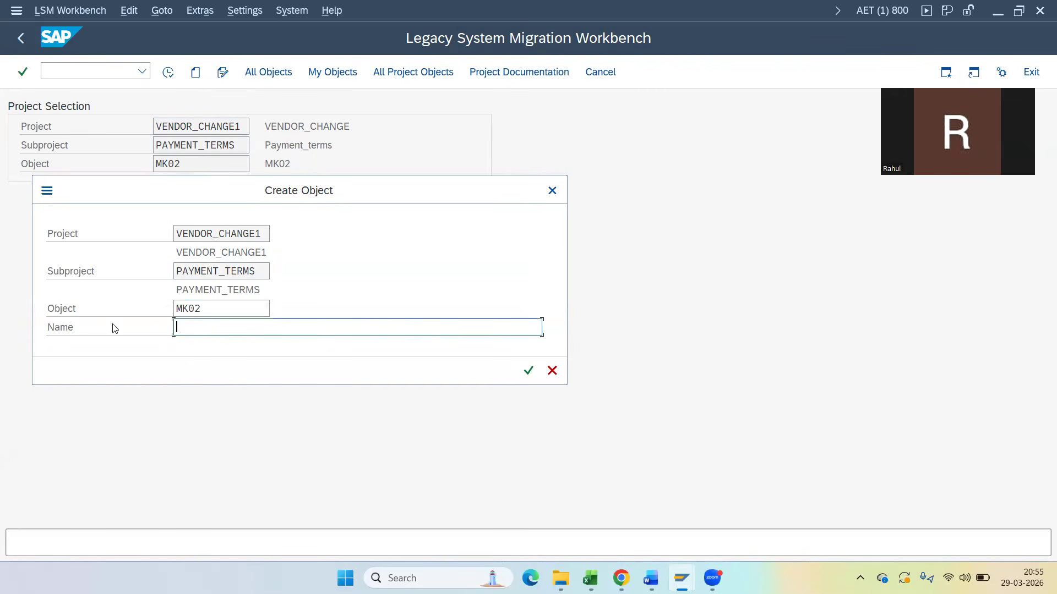
pyautogui.write('Payment terms changes at')
pyautogui.press('BackSpace')
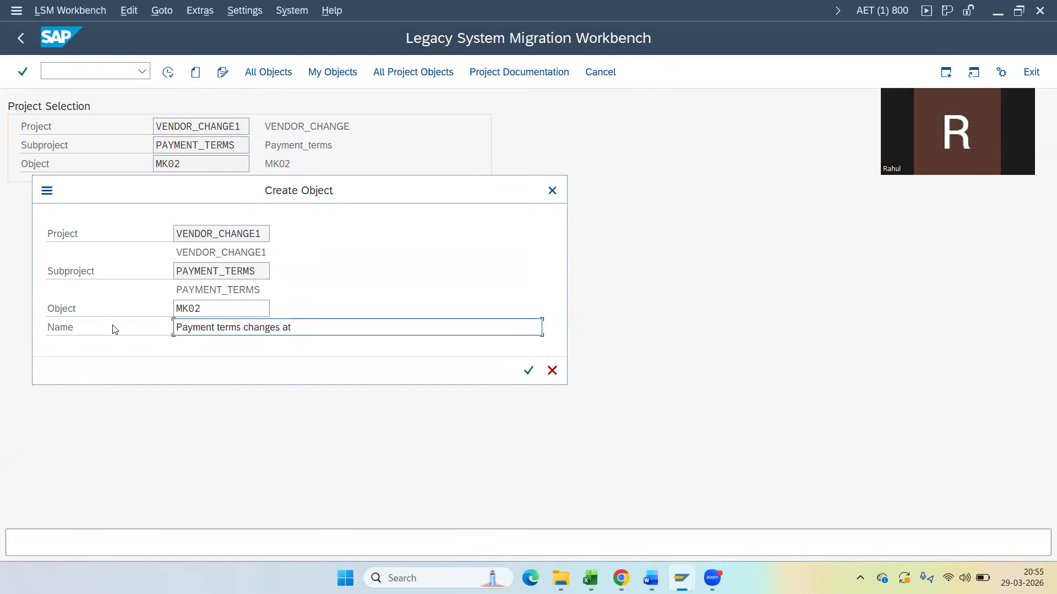
pyautogui.press('BackSpace')
pyautogui.click(527, 373)
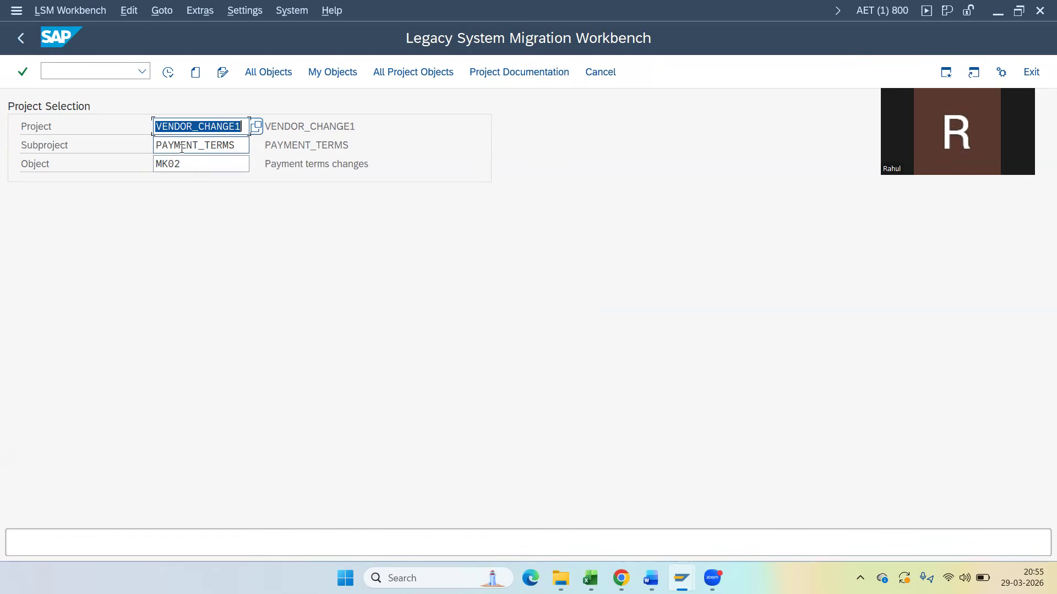
# Execute the Maintain Object Attributes process step for MK02 and choose Batch Input Recording as the import method.
pyautogui.click(169, 72)
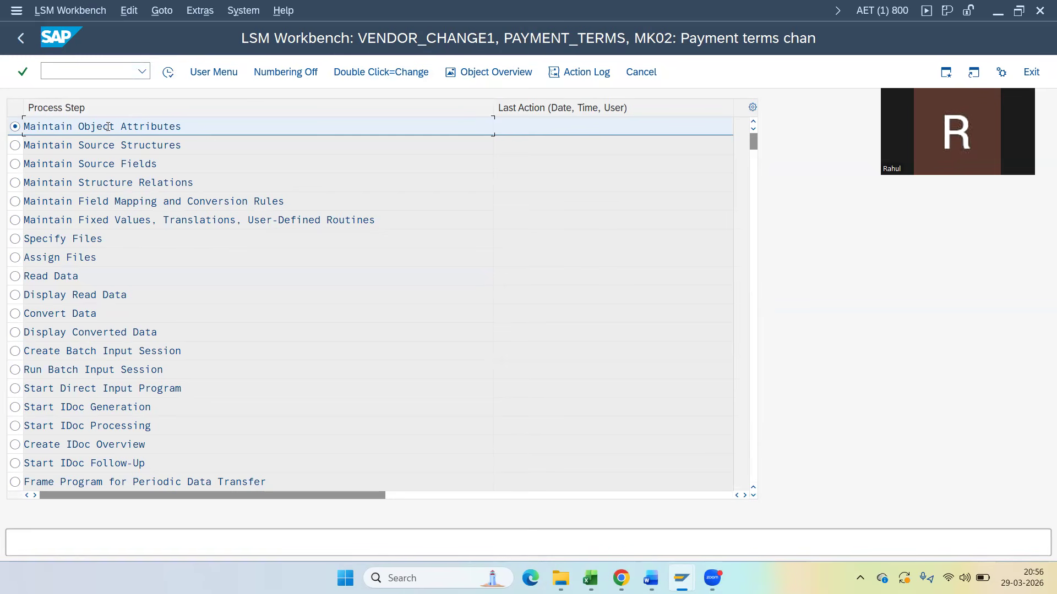
pyautogui.click(168, 74)
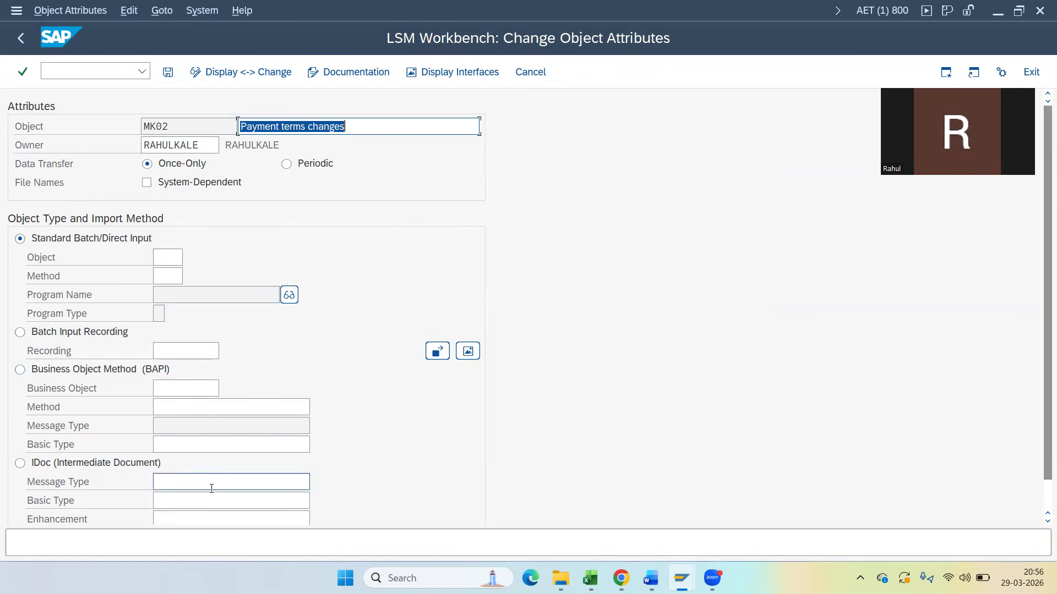
pyautogui.click(21, 332)
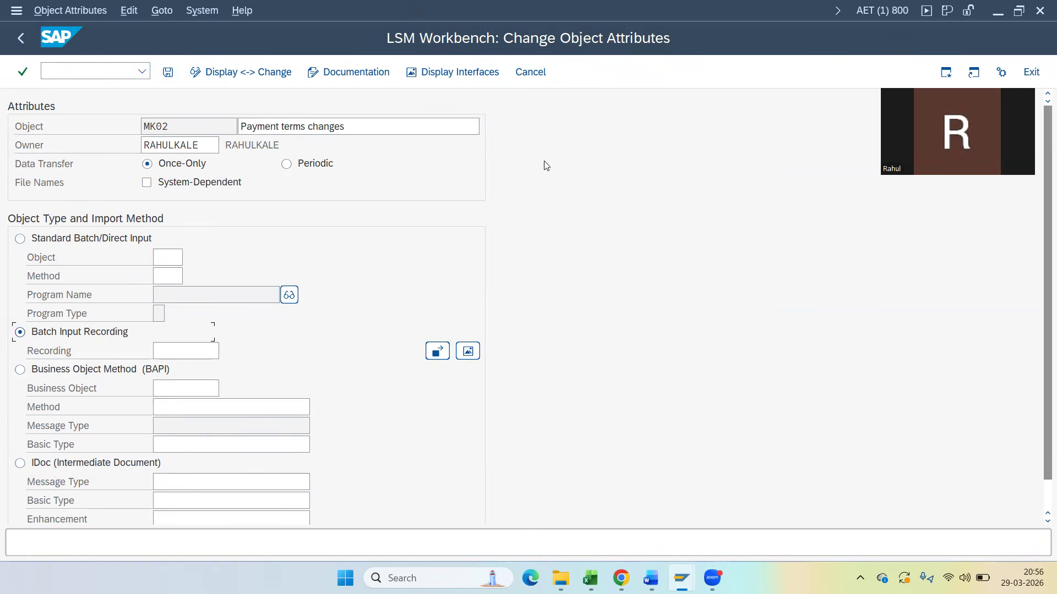
# Open the project's recordings overview and create the recording Payment_T1 with Payment_T1 as its description.
pyautogui.click(468, 351)
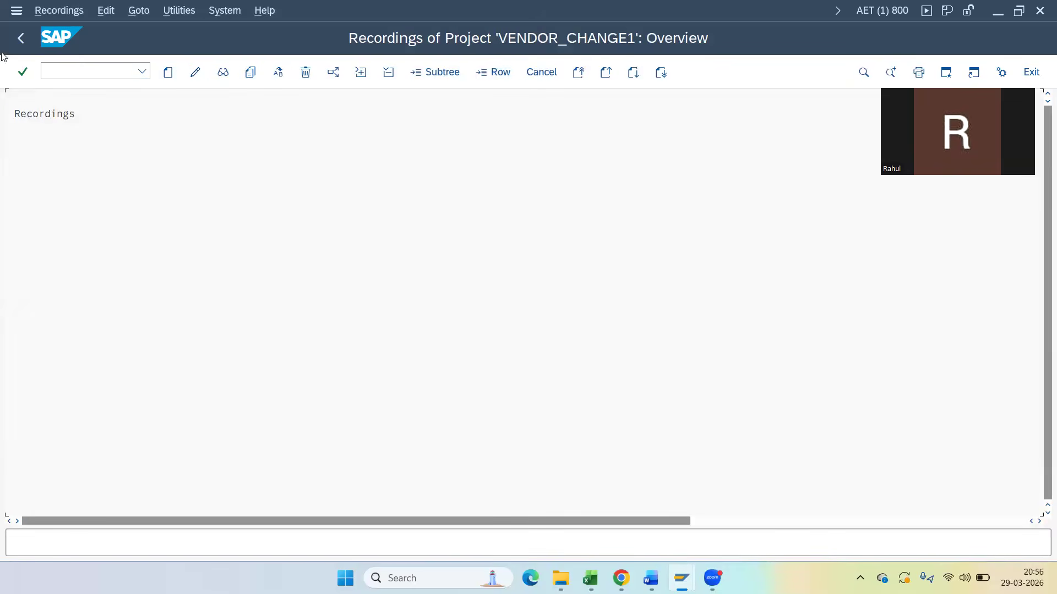
pyautogui.click(168, 73)
pyautogui.click(165, 77)
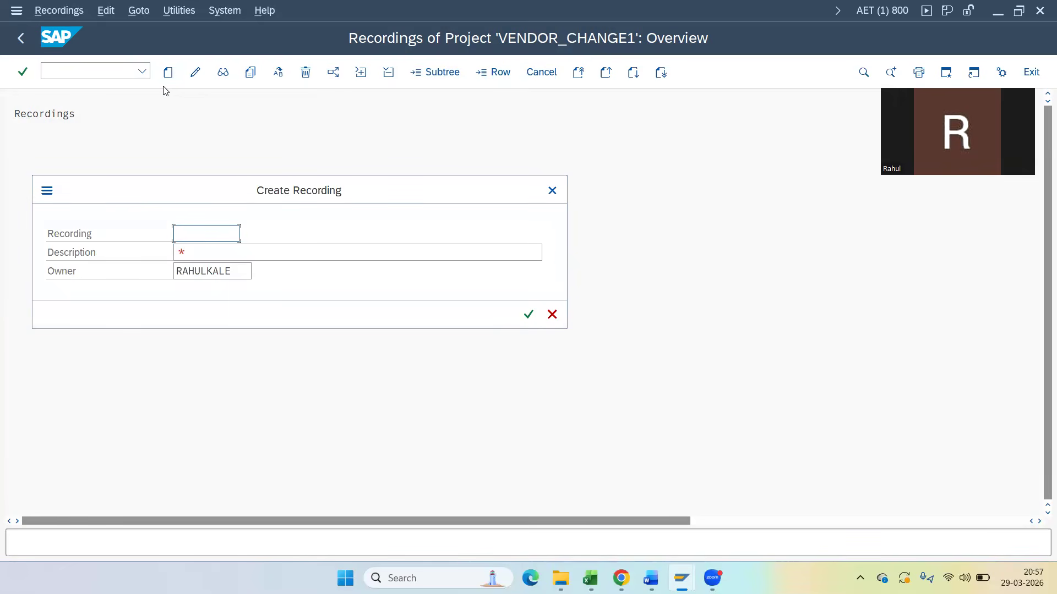
pyautogui.click(226, 256)
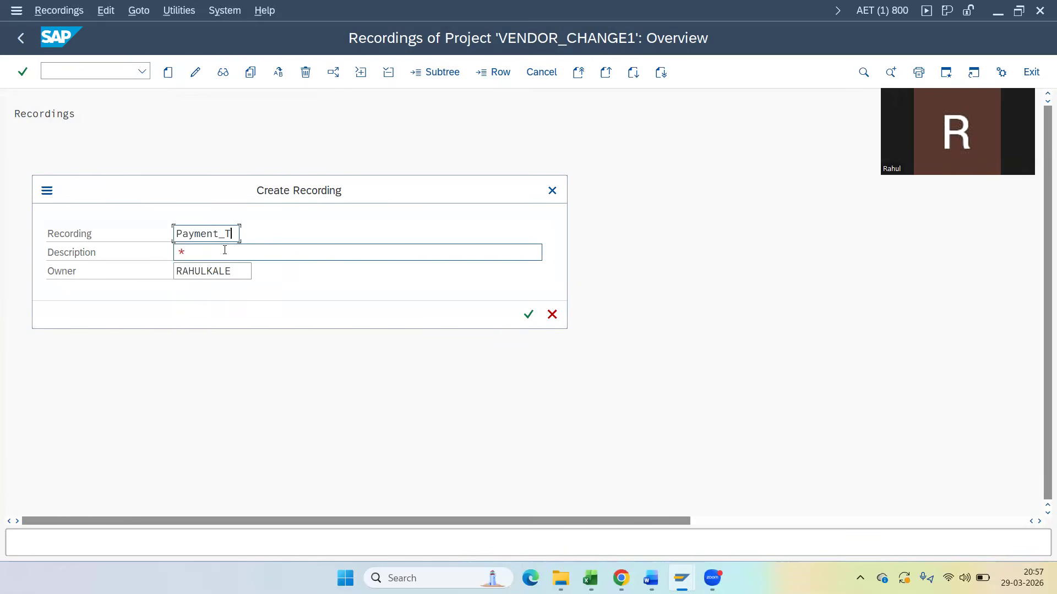
pyautogui.write('1')
pyautogui.press('Tab')
pyautogui.moveTo(240, 234); pyautogui.dragTo(79, 211)
pyautogui.hotkey('ctrl', 'c')
pyautogui.click(200, 255)
pyautogui.hotkey('ctrl', 'v')
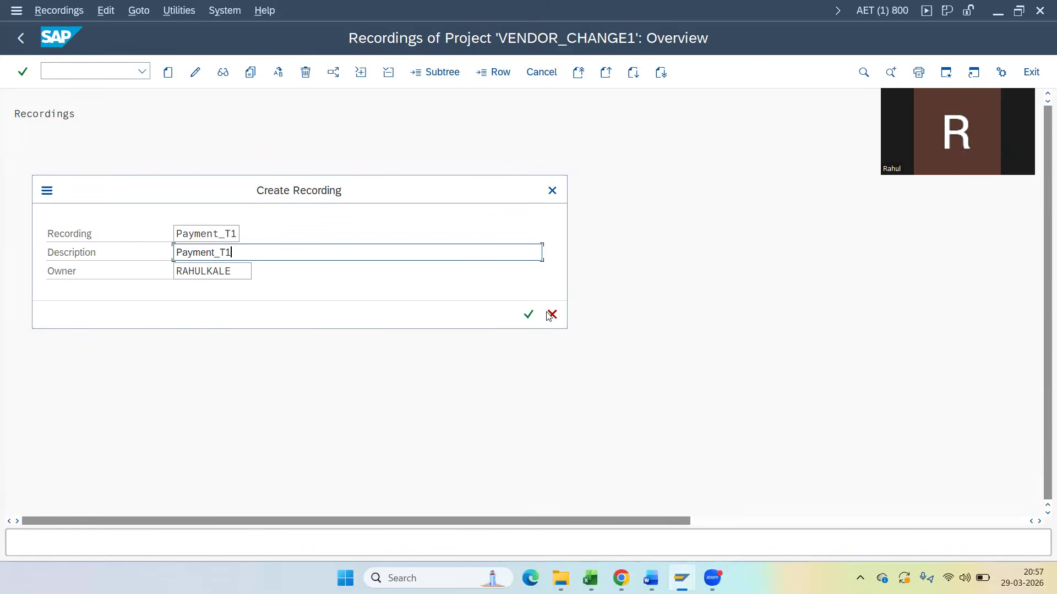
pyautogui.click(528, 315)
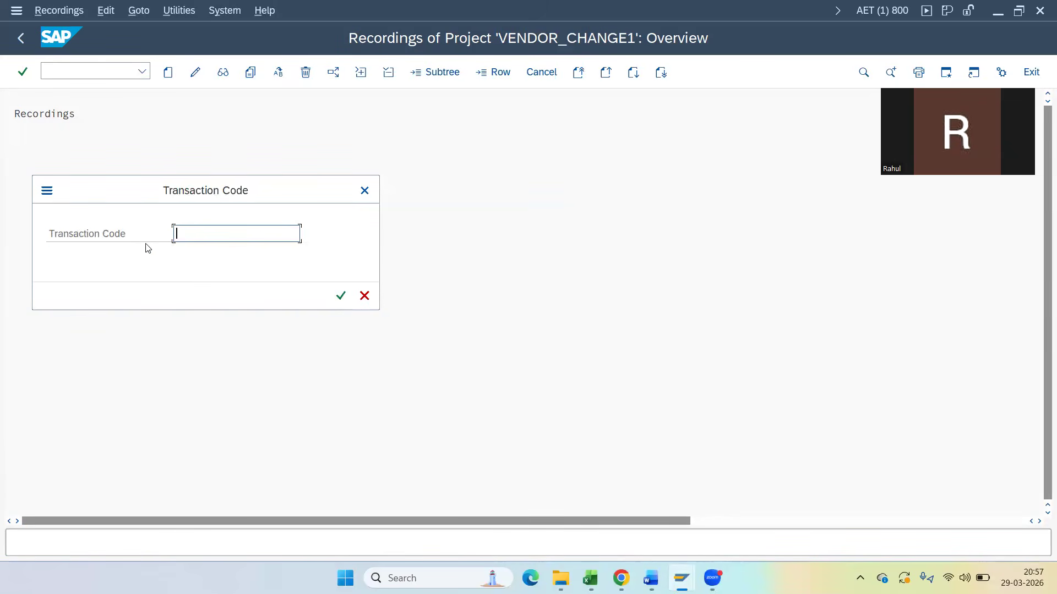
# Try to record transaction MK01 with the test vendor's number, purchasing organization KL01 and account group KRED.
pyautogui.write('mk')
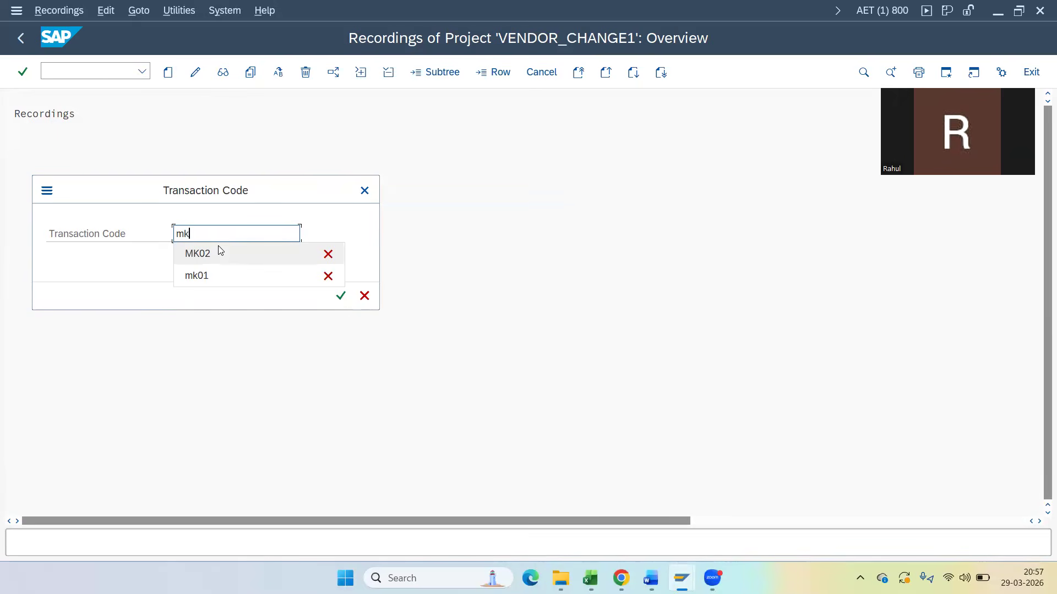
pyautogui.write('01')
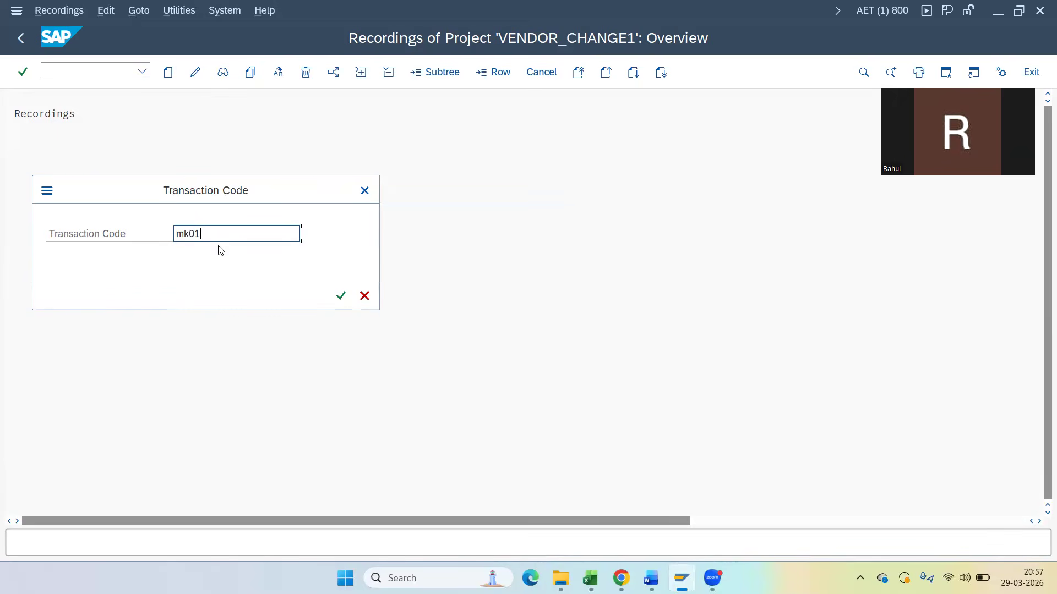
pyautogui.press('Return')
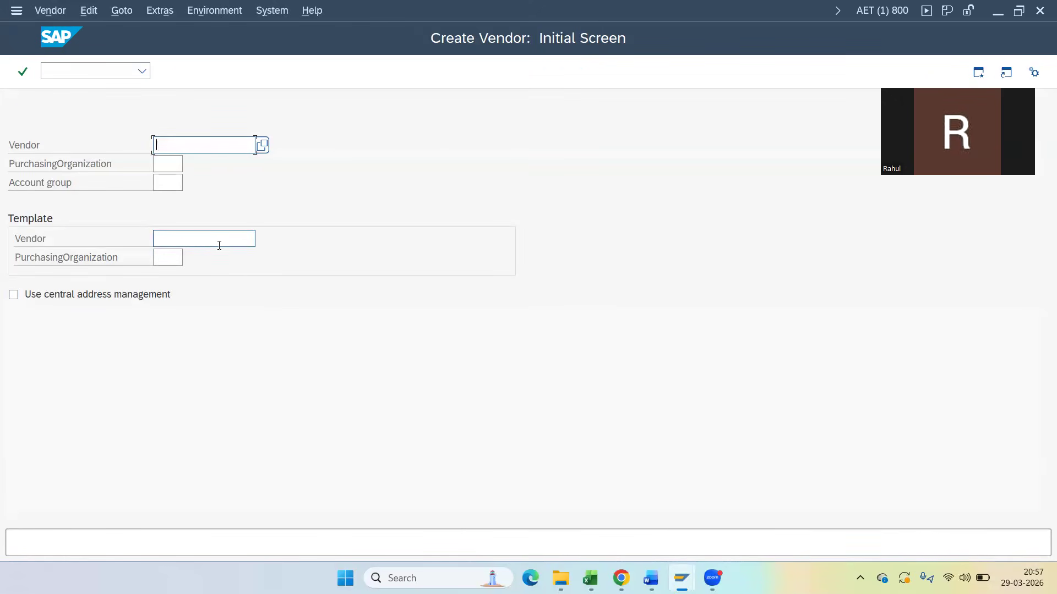
pyautogui.click(155, 164)
pyautogui.press('space')
pyautogui.click(184, 187)
pyautogui.click(172, 187)
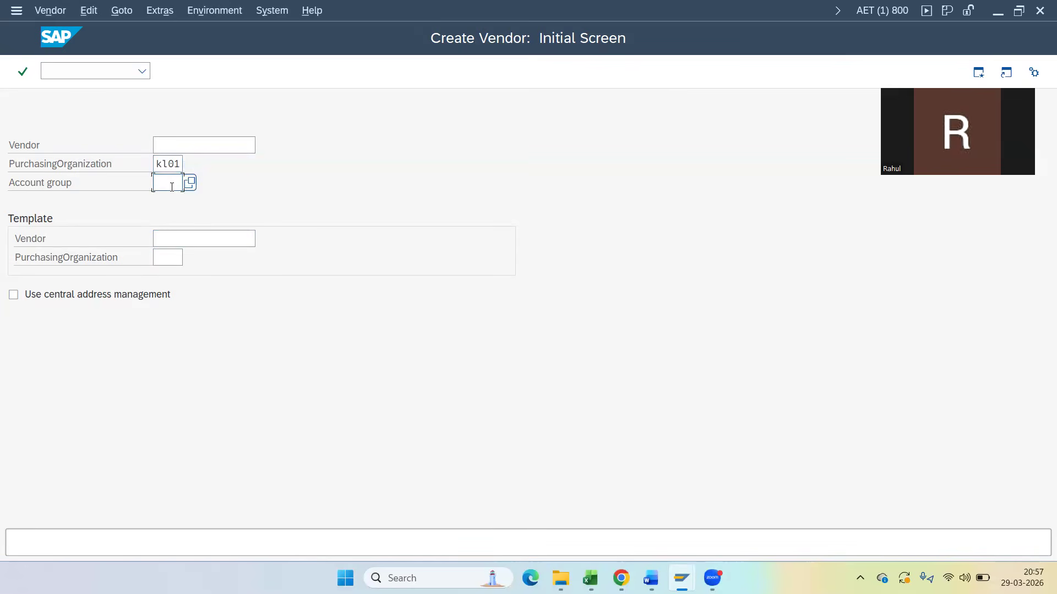
pyautogui.press('space')
pyautogui.click(177, 203)
pyautogui.click(178, 139)
pyautogui.click(186, 164)
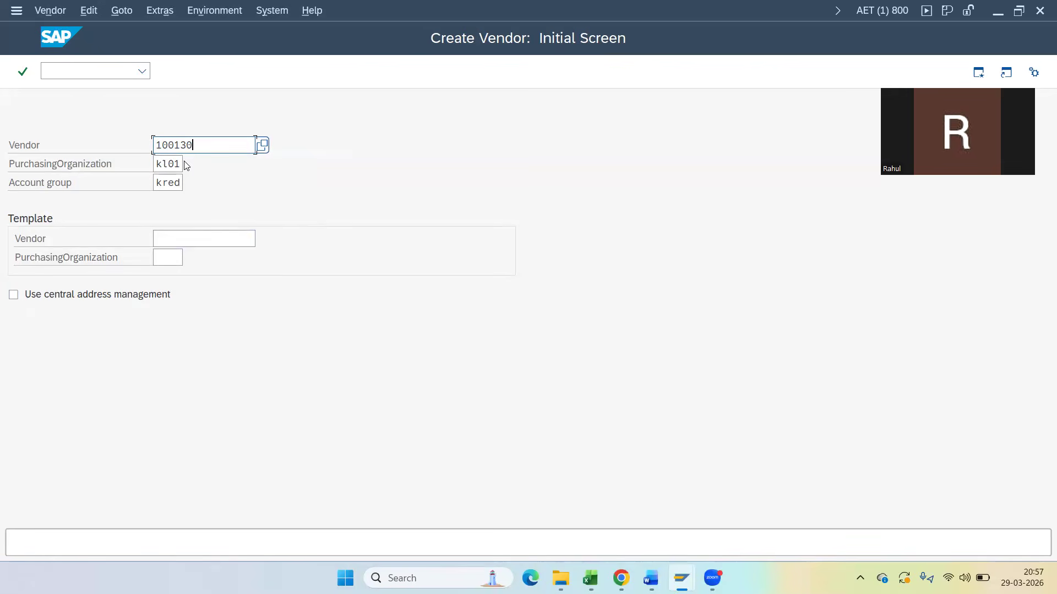
pyautogui.press('Return')
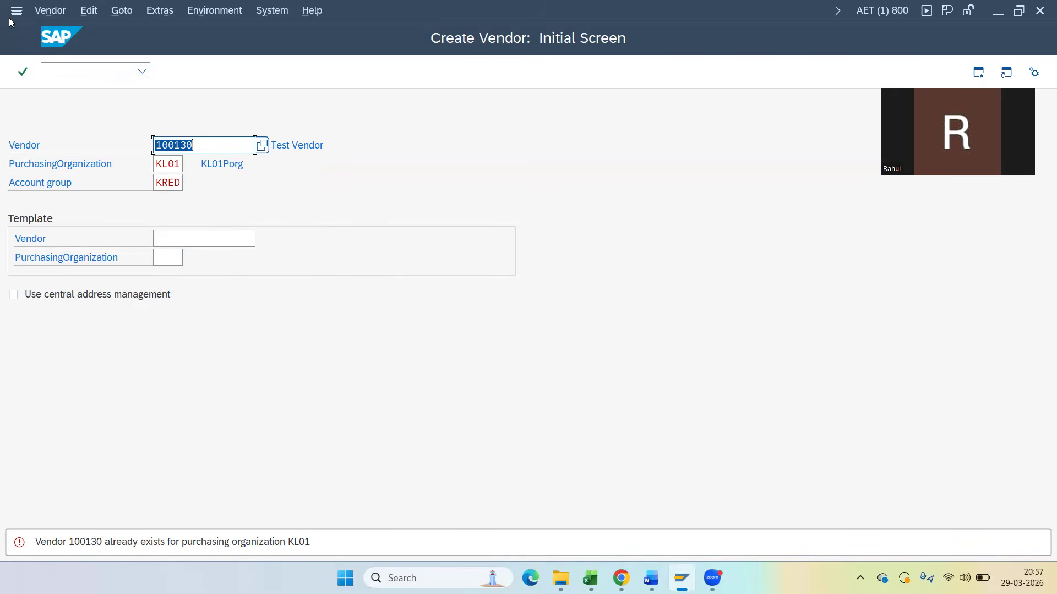
# Terminate the MK01 recording without saving its changes and return to the object attributes.
pyautogui.click(682, 578)
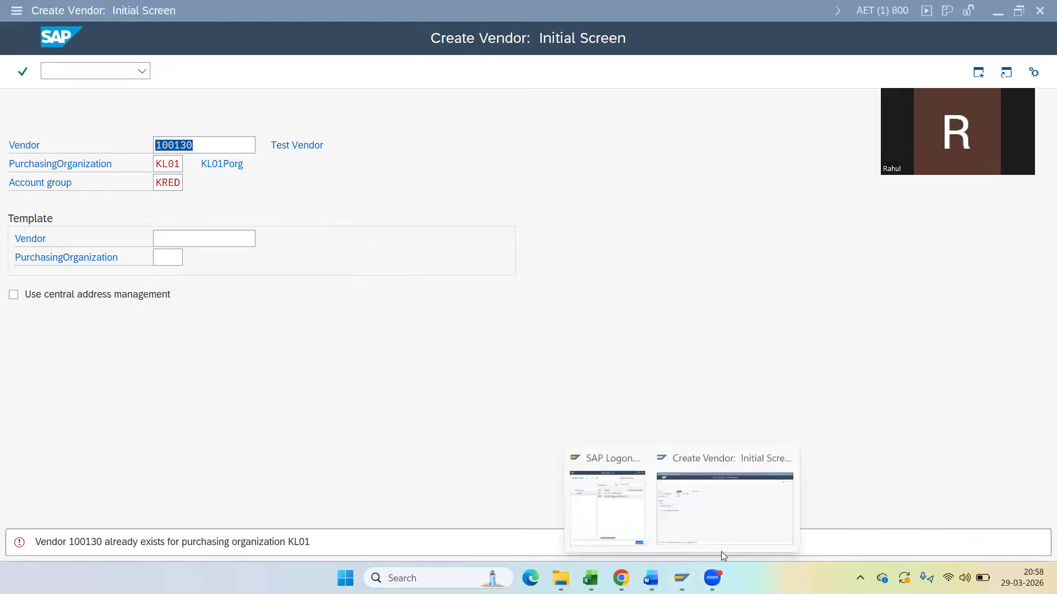
pyautogui.click(725, 531)
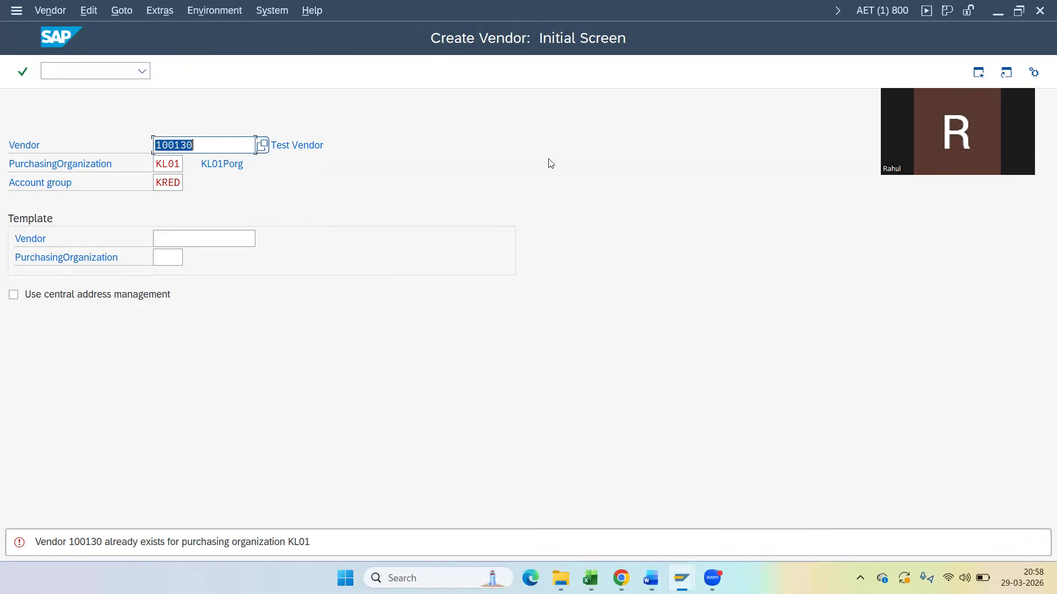
pyautogui.click(140, 11)
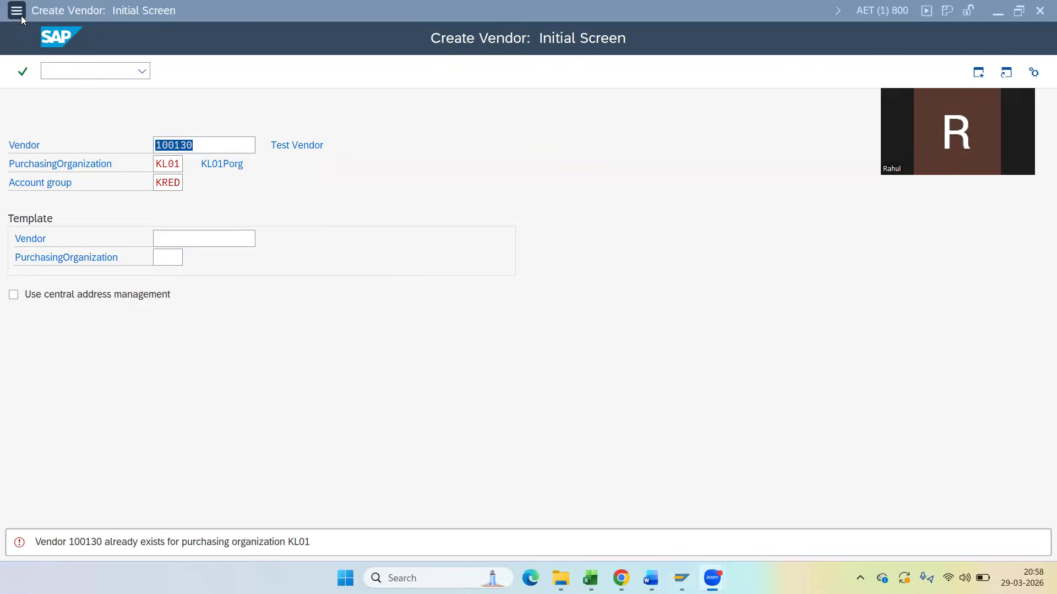
pyautogui.click(731, 84)
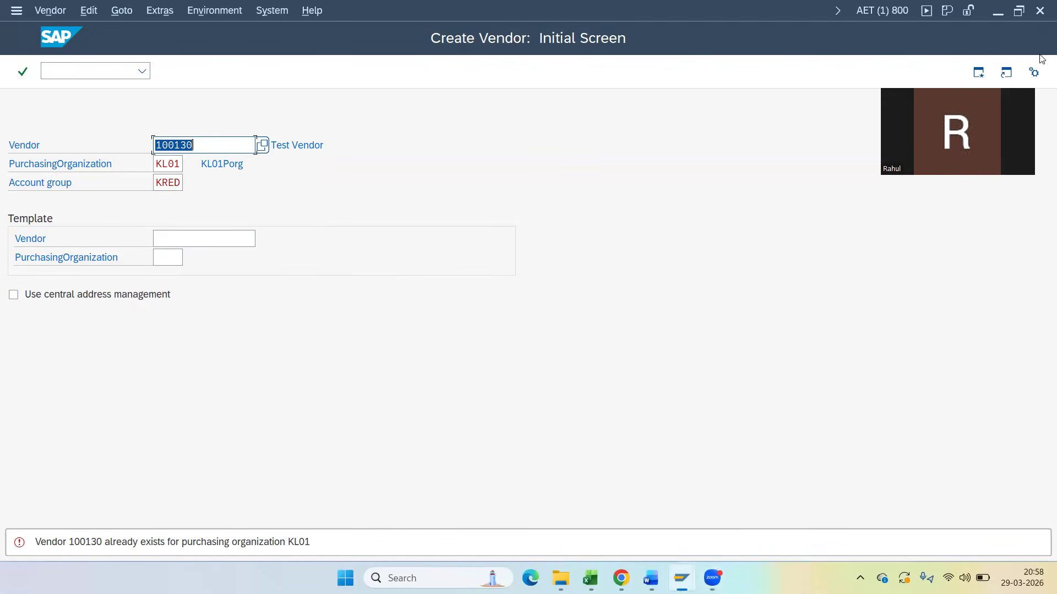
pyautogui.click(1040, 12)
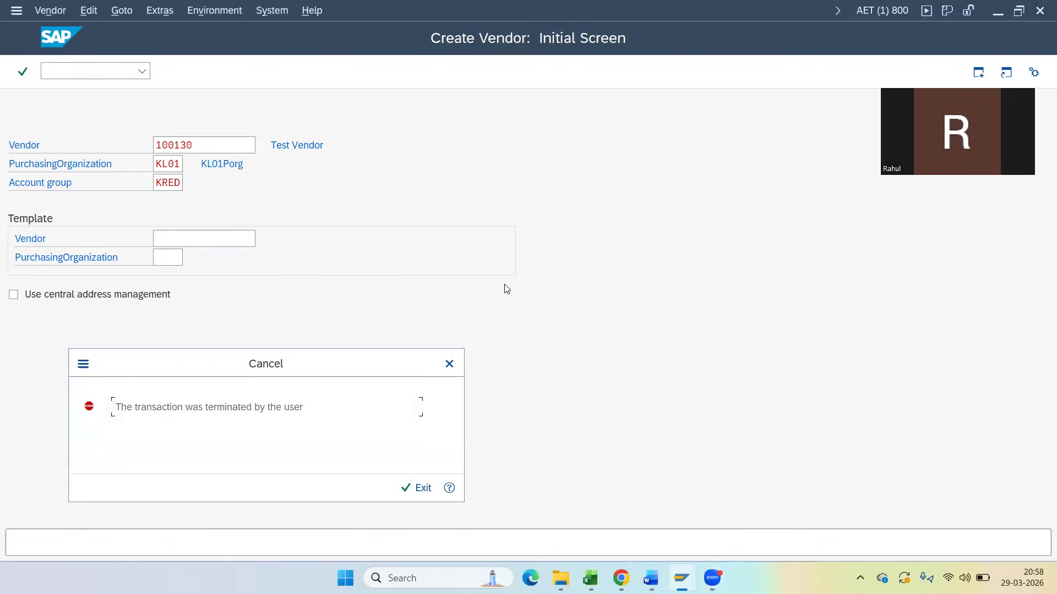
pyautogui.click(415, 487)
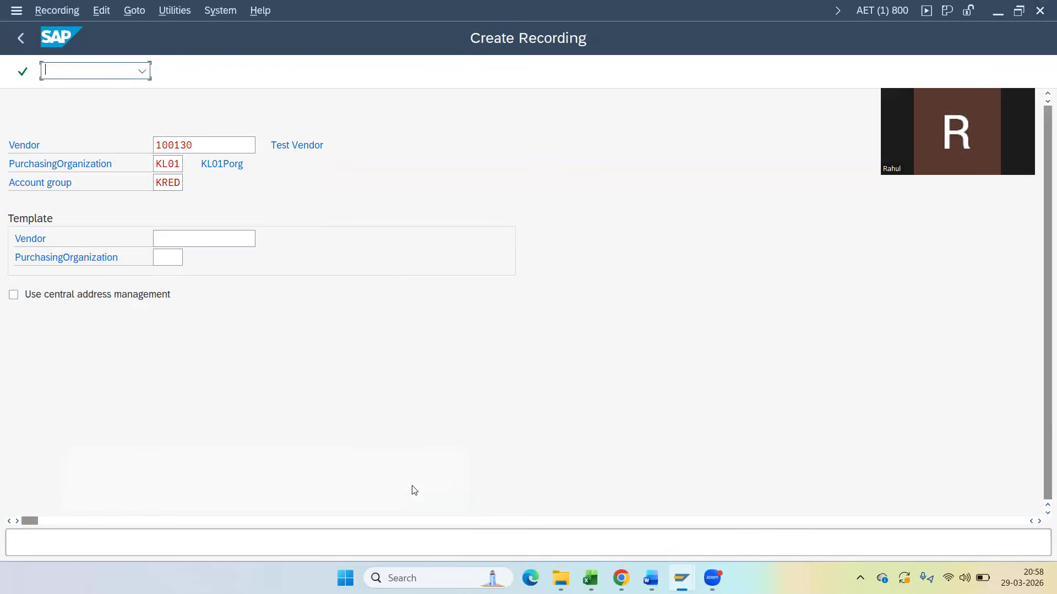
pyautogui.click(23, 38)
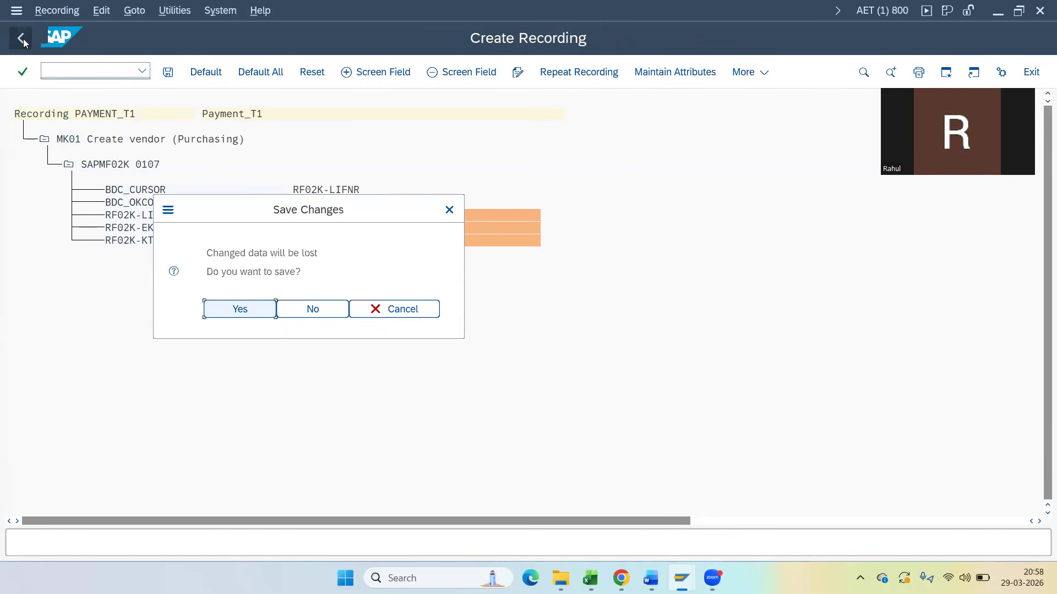
pyautogui.click(306, 321)
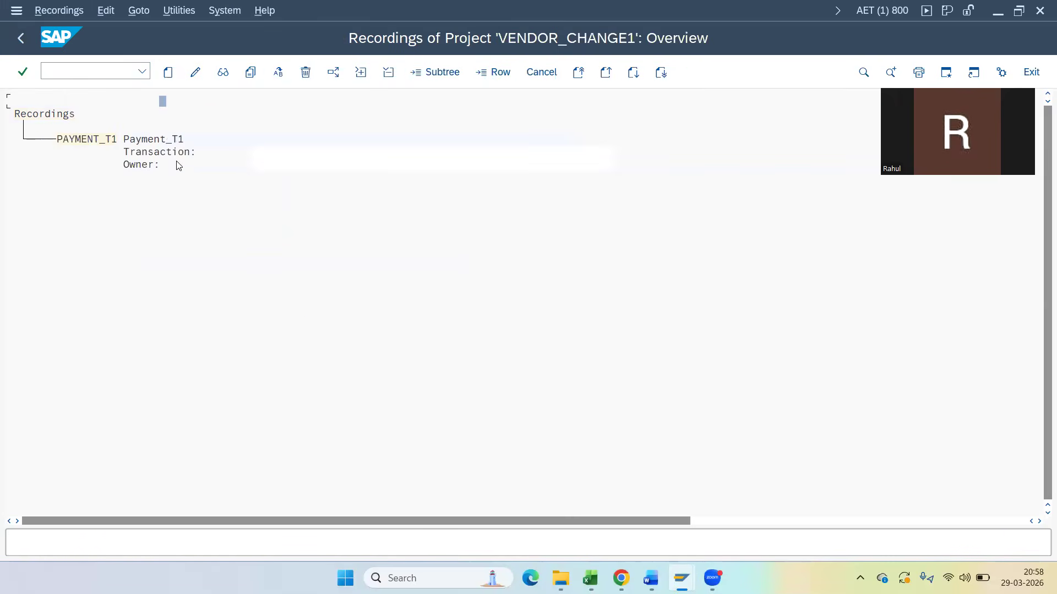
pyautogui.click(151, 141)
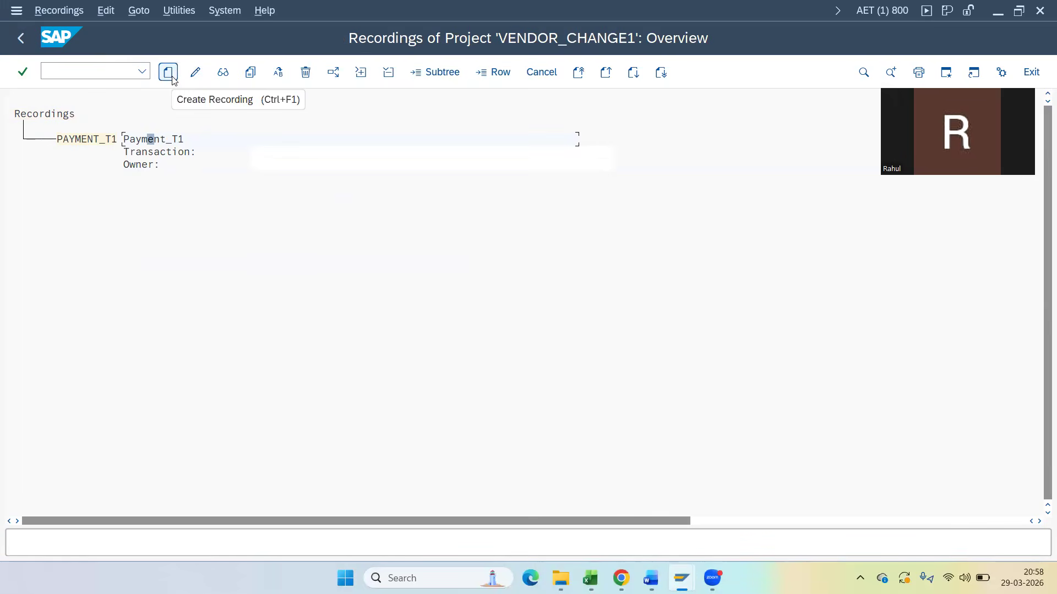
pyautogui.click(25, 38)
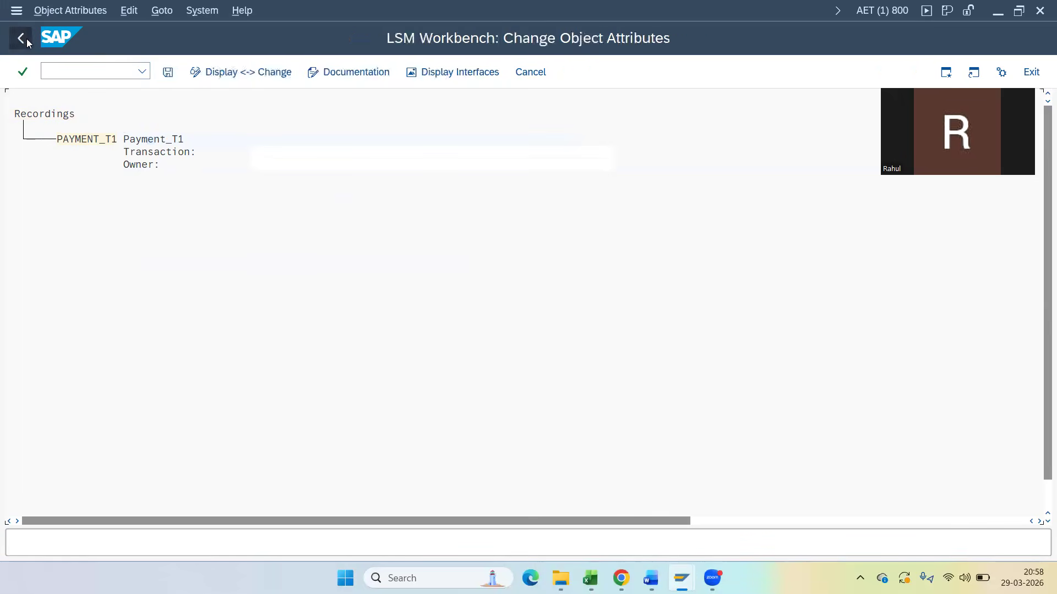
# Create the recording Payment_T2 in the project's recordings overview, reusing Payment_T2 as its description.
pyautogui.click(472, 351)
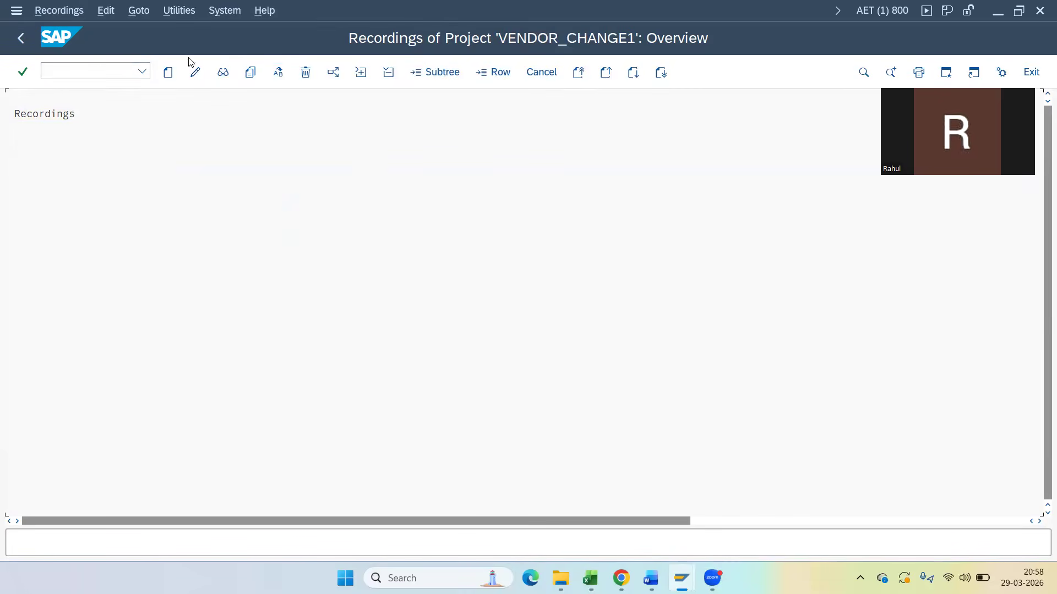
pyautogui.click(168, 72)
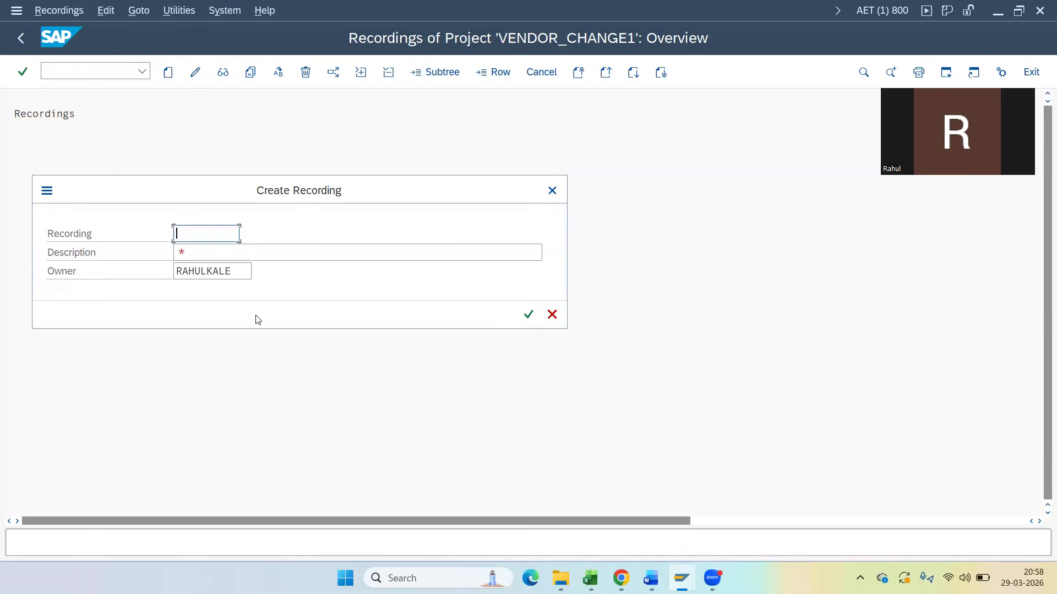
pyautogui.press('Return')
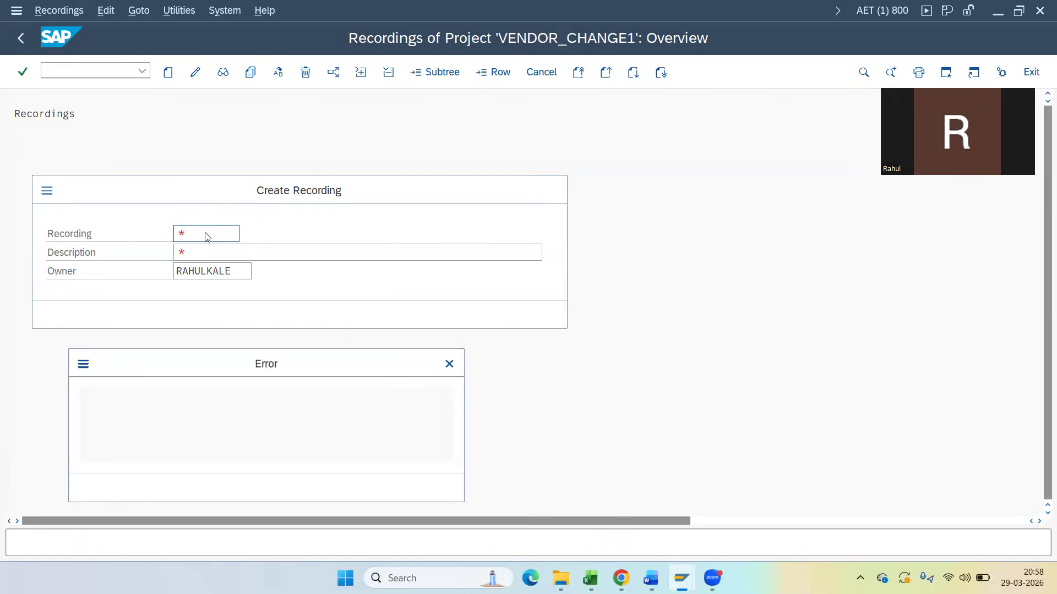
pyautogui.click(448, 364)
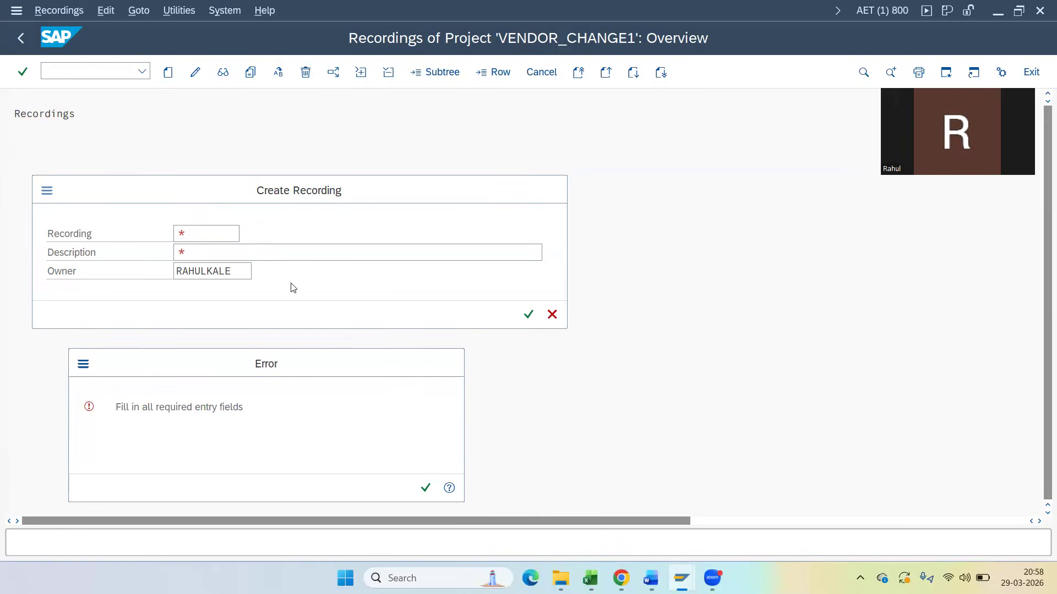
pyautogui.click(197, 236)
pyautogui.click(212, 251)
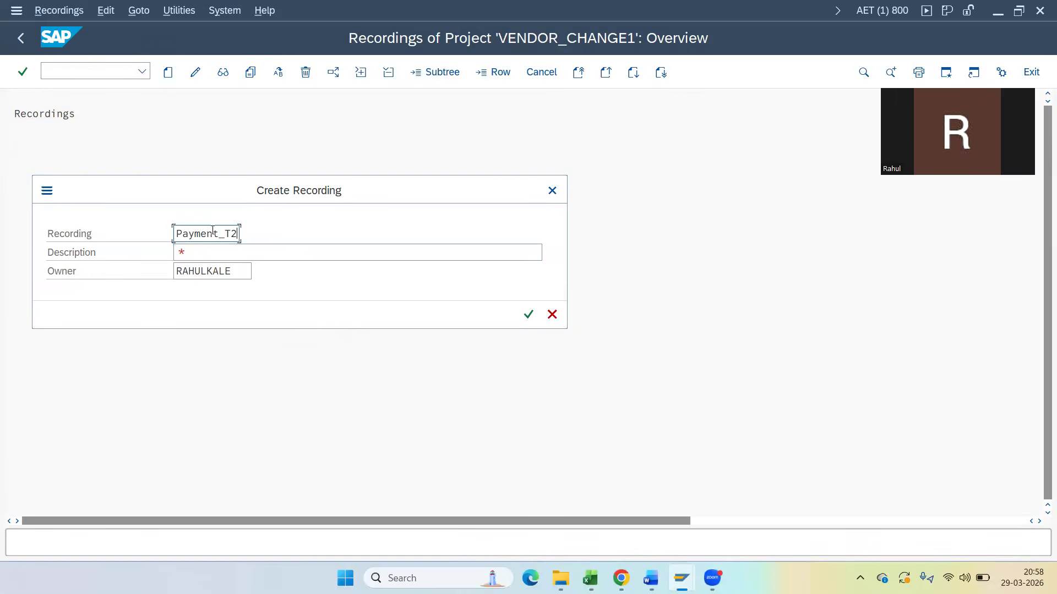
pyautogui.click(213, 252)
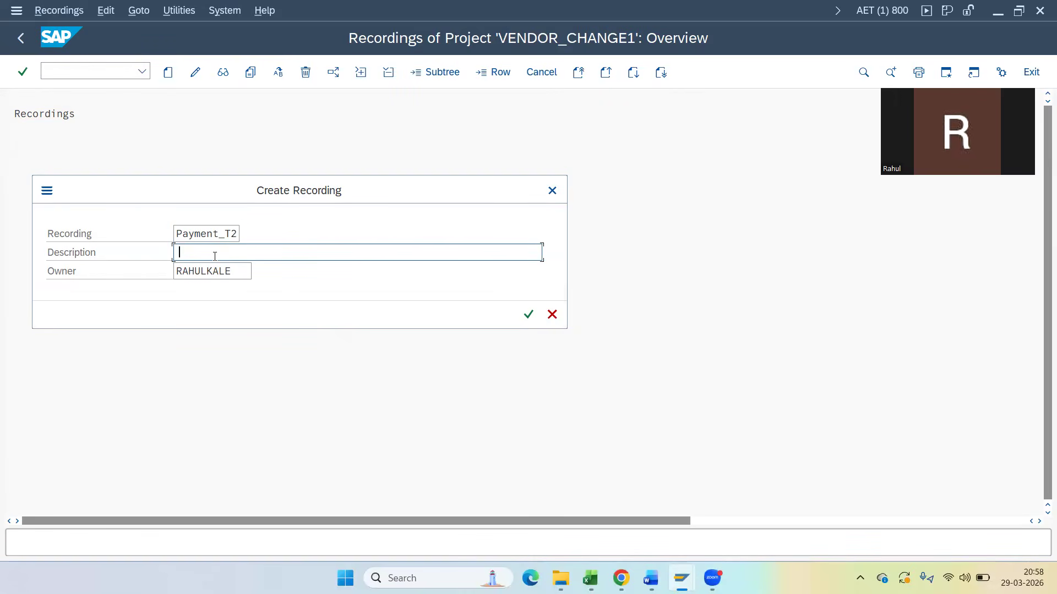
pyautogui.hotkey('shift', 'Tab')
pyautogui.hotkey('ctrl', 'c')
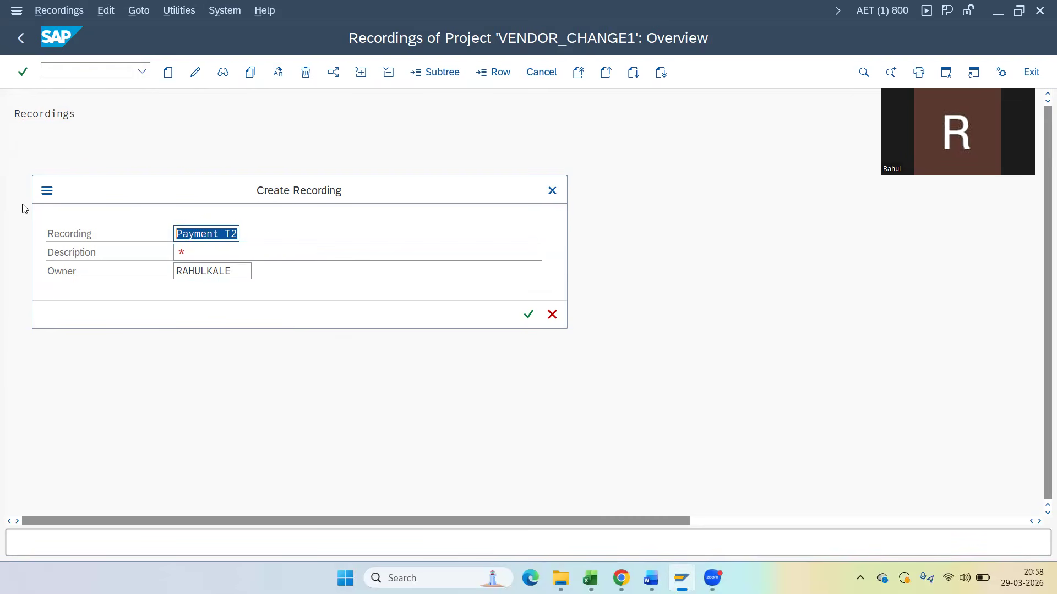
pyautogui.click(201, 253)
pyautogui.hotkey('ctrl', 'v')
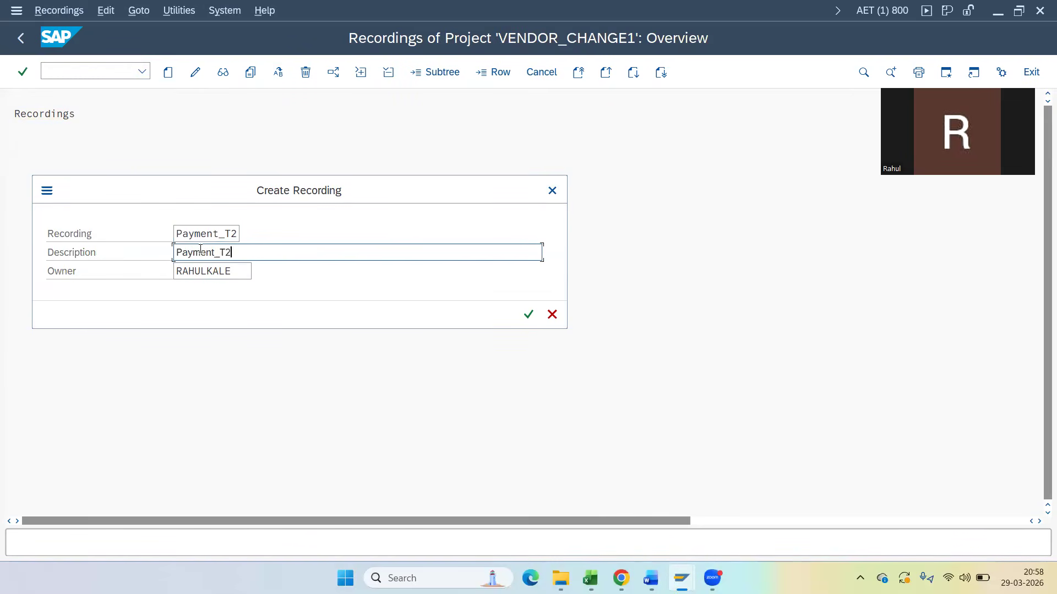
pyautogui.click(529, 315)
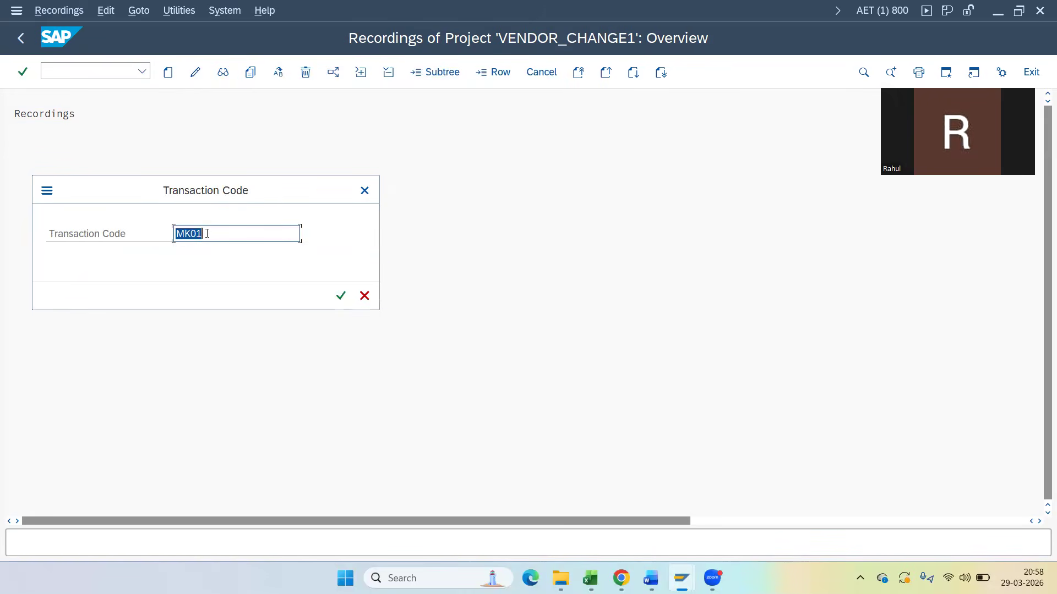
# Set the transaction code to MK02 and start recording the vendor change.
pyautogui.click(214, 234)
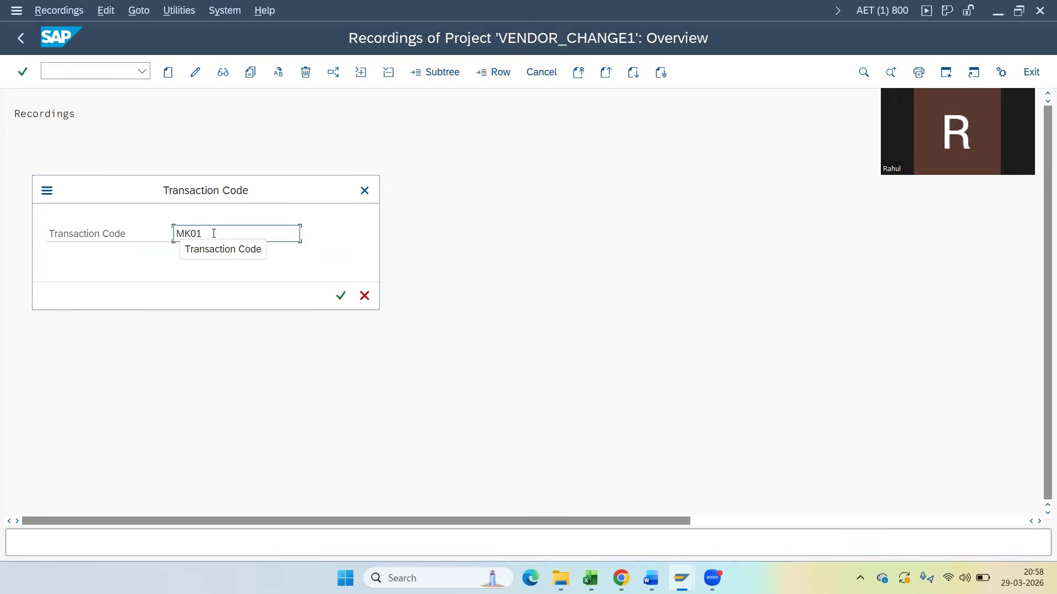
pyautogui.press('BackSpace')
pyautogui.write('2')
pyautogui.click(342, 297)
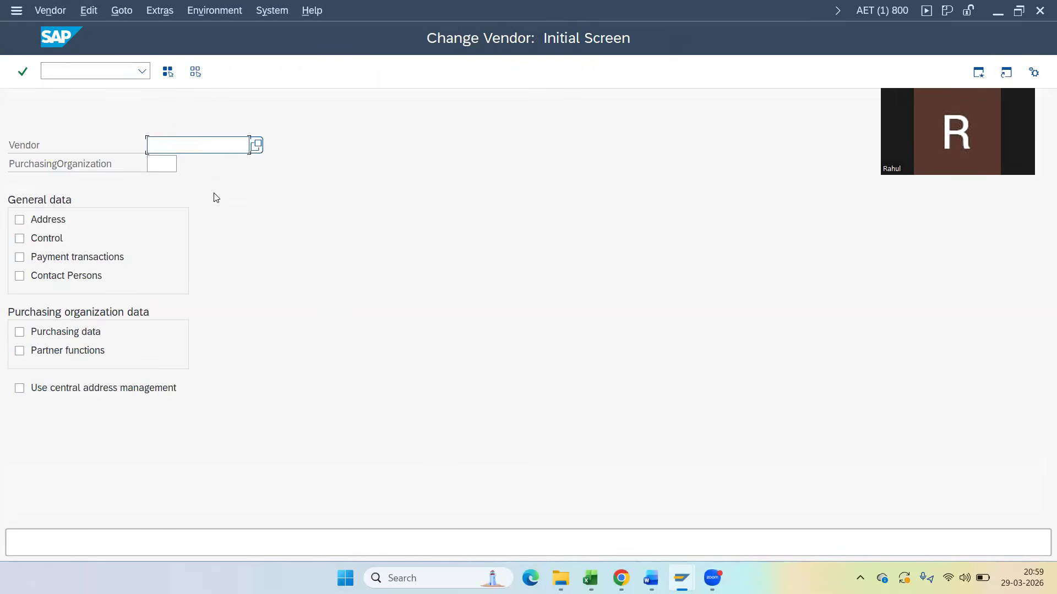
# Enter the test vendor's number and purchasing organization KL01, select Purchasing data, and open the vendor's purchasing data.
pyautogui.click(176, 169)
pyautogui.click(171, 172)
pyautogui.click(176, 184)
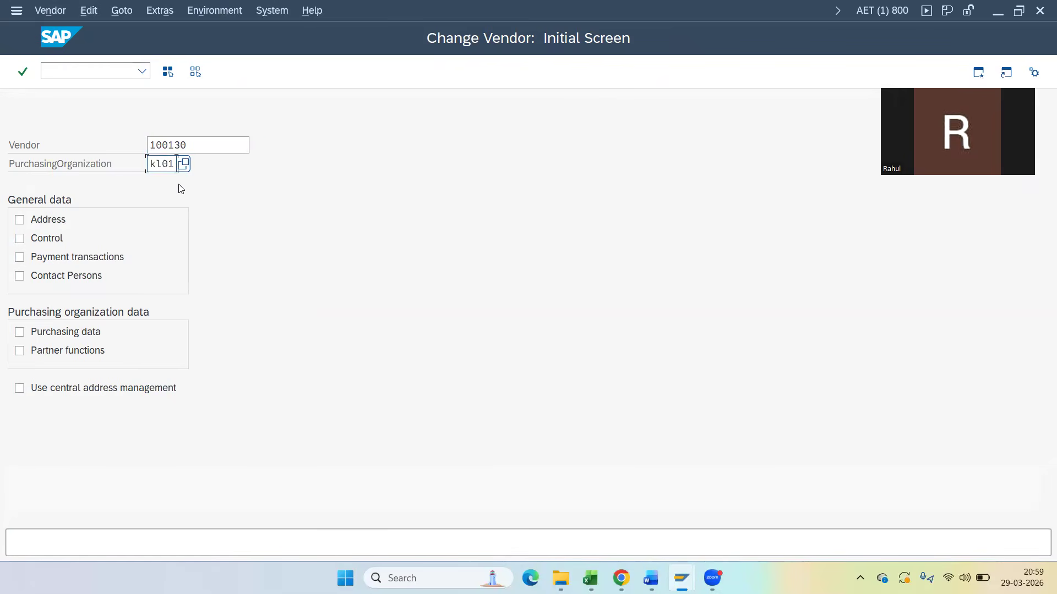
pyautogui.click(20, 333)
pyautogui.press('Return')
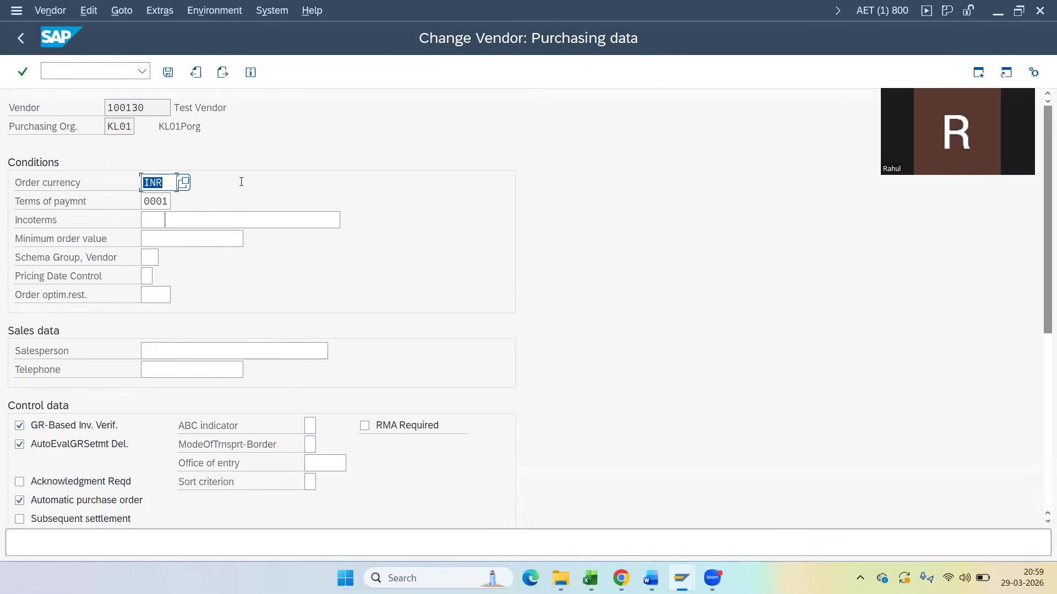
# Choose payment terms 0002 from the possible entries for the vendor and save the purchasing data change.
pyautogui.click(170, 203)
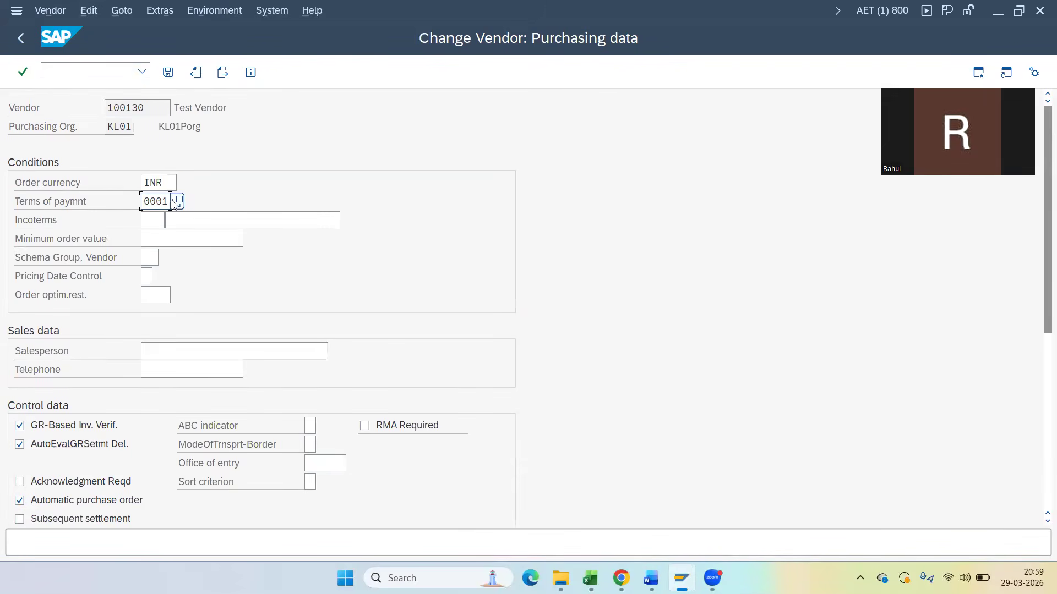
pyautogui.click(181, 202)
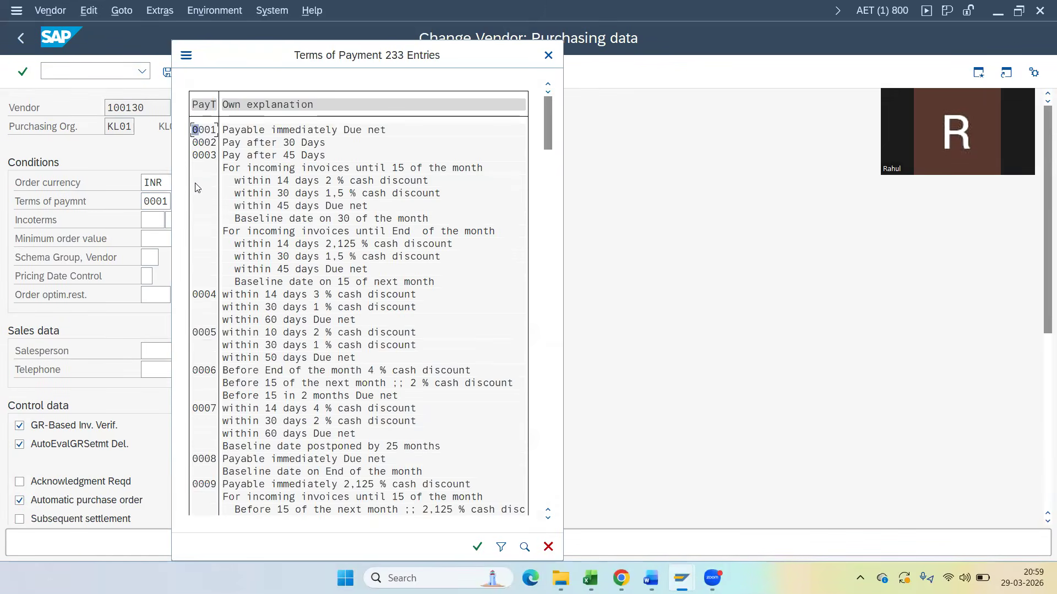
pyautogui.doubleClick(208, 143)
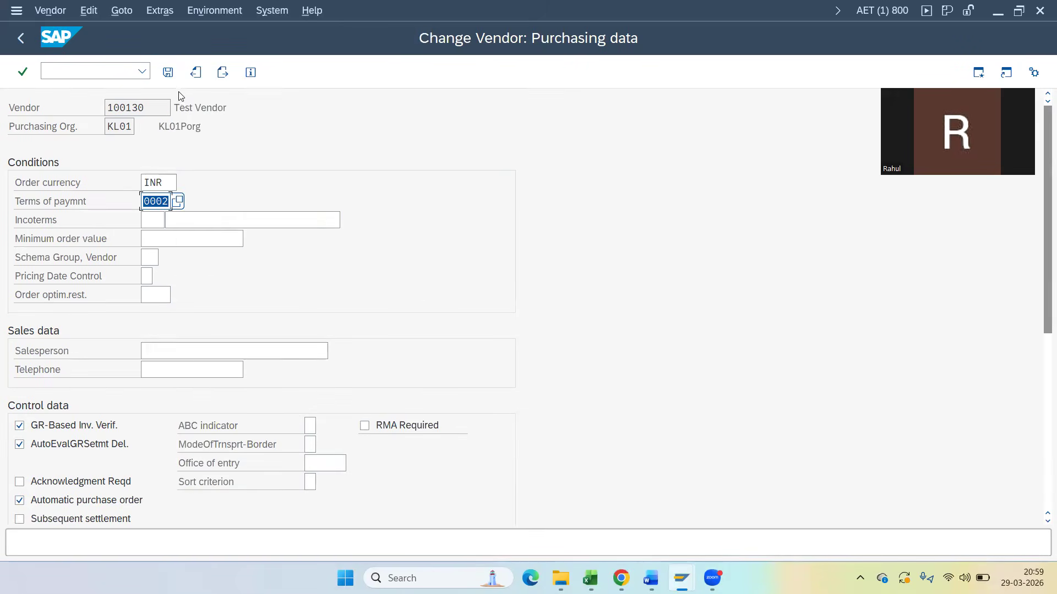
pyautogui.click(168, 72)
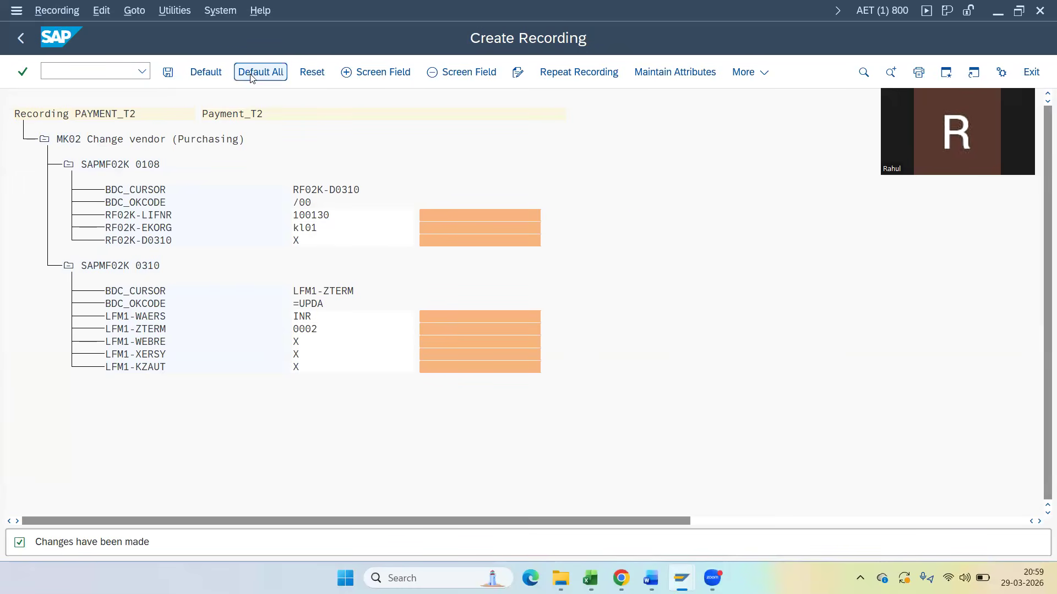
# Apply default names to all recorded fields and delete the WEBRE, XERSY, KZAUT and WAERS screen fields from the recording.
pyautogui.click(251, 75)
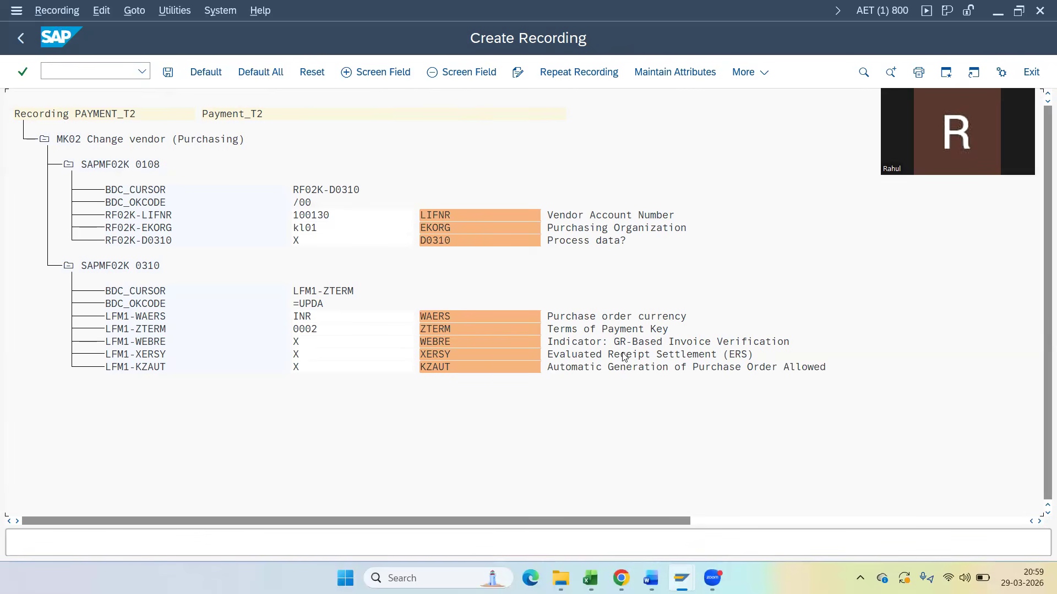
pyautogui.click(605, 342)
pyautogui.click(456, 74)
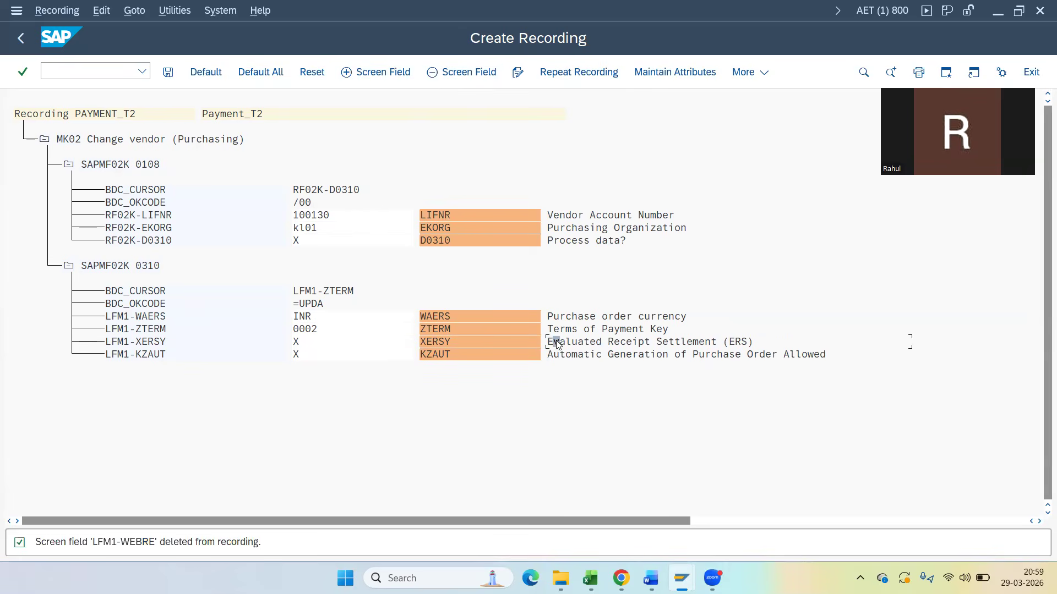
pyautogui.click(451, 75)
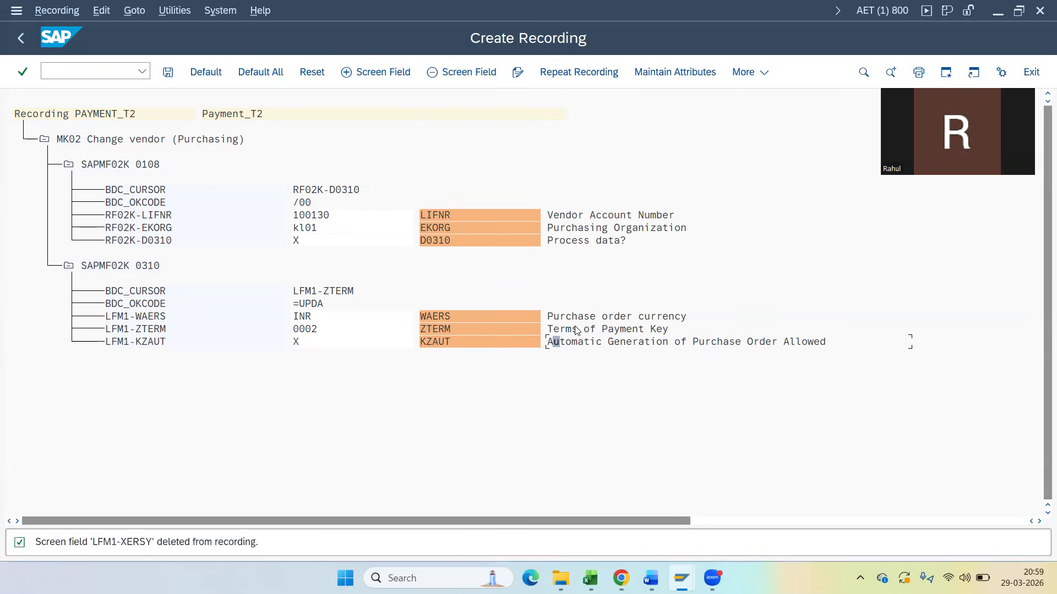
pyautogui.click(582, 348)
pyautogui.click(443, 74)
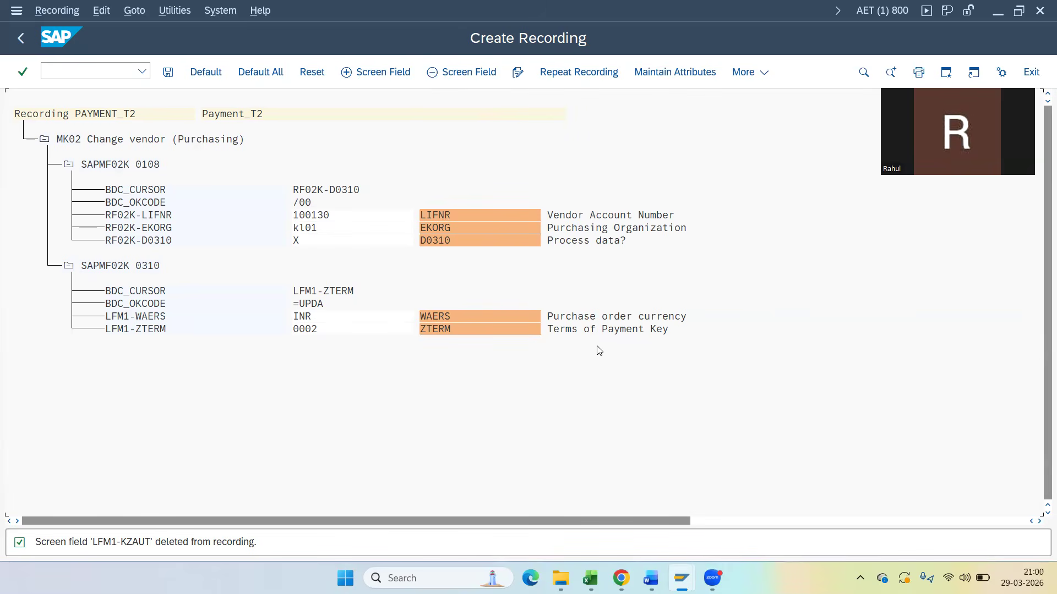
pyautogui.click(464, 317)
pyautogui.click(471, 73)
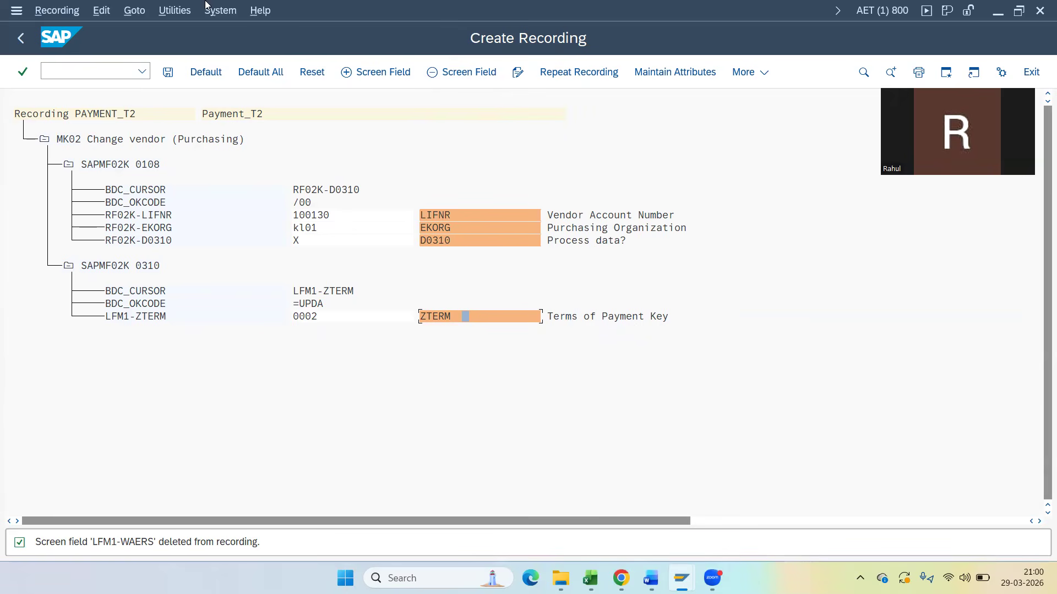
# Save the PAYMENT_T2 recording and return to the object attributes.
pyautogui.click(168, 72)
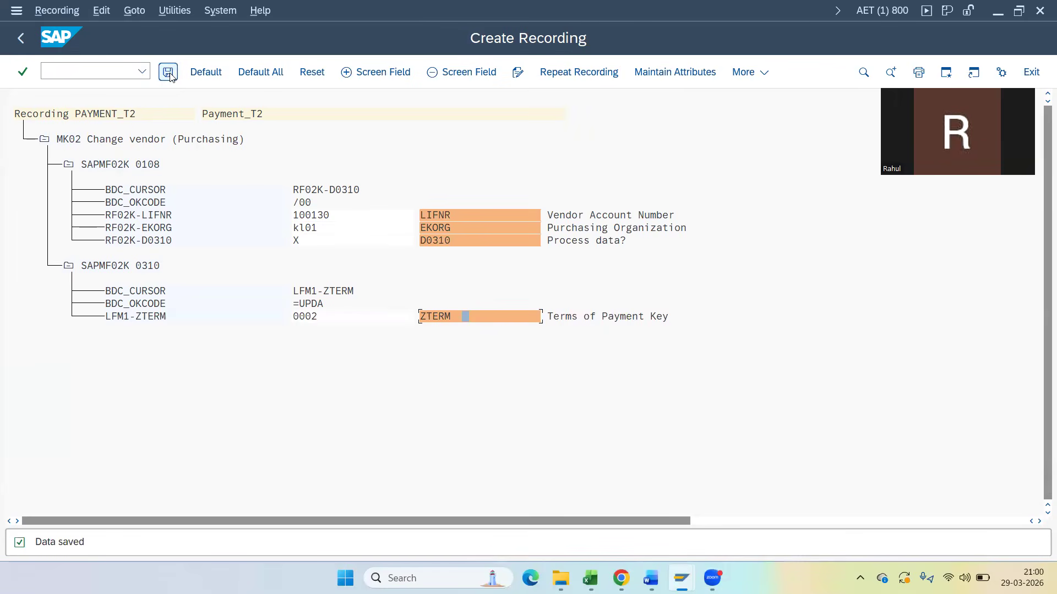
pyautogui.click(17, 38)
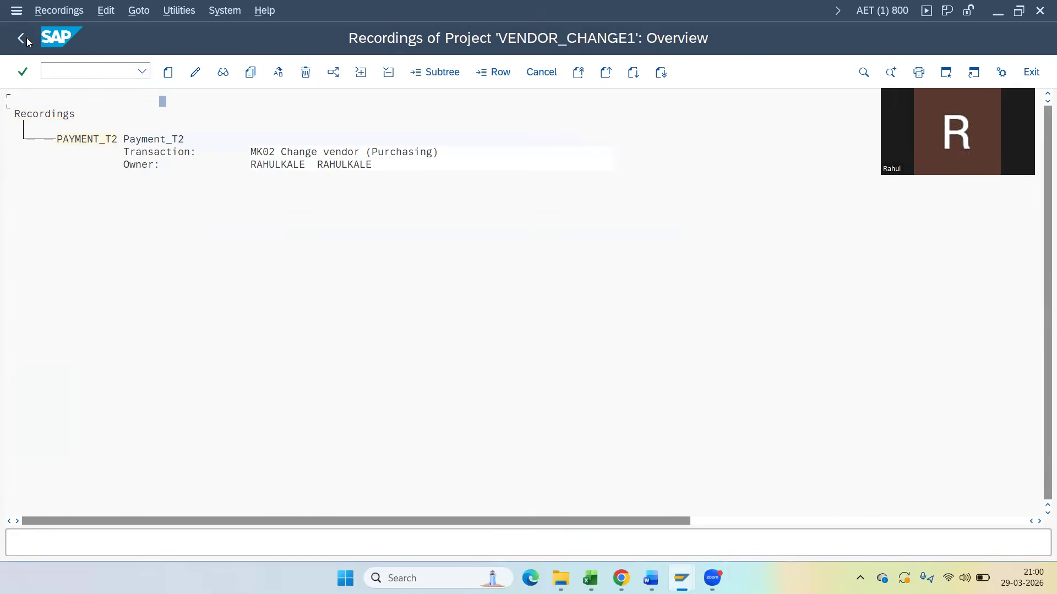
pyautogui.click(17, 37)
# Confirm PAYMENT_T2 as the batch input recording, save the object attributes, and return to the process steps.
pyautogui.click(172, 350)
pyautogui.click(228, 353)
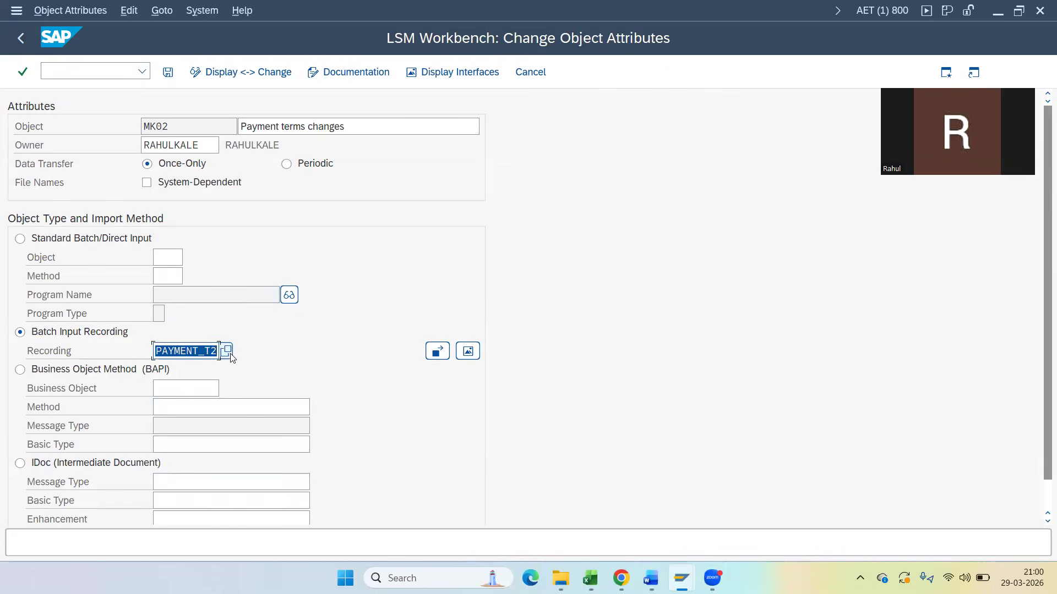
pyautogui.click(275, 315)
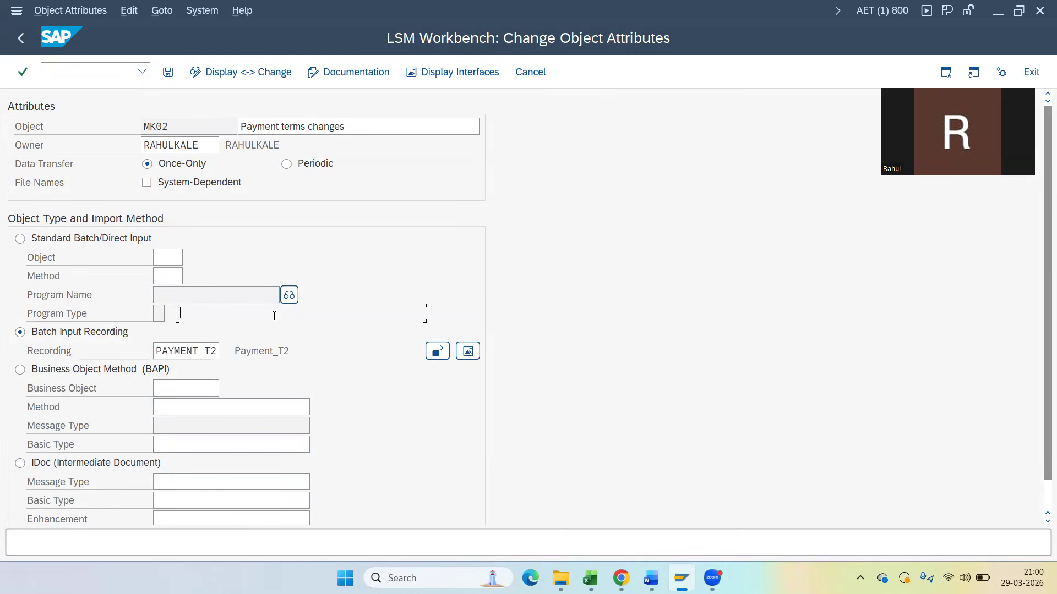
pyautogui.click(169, 71)
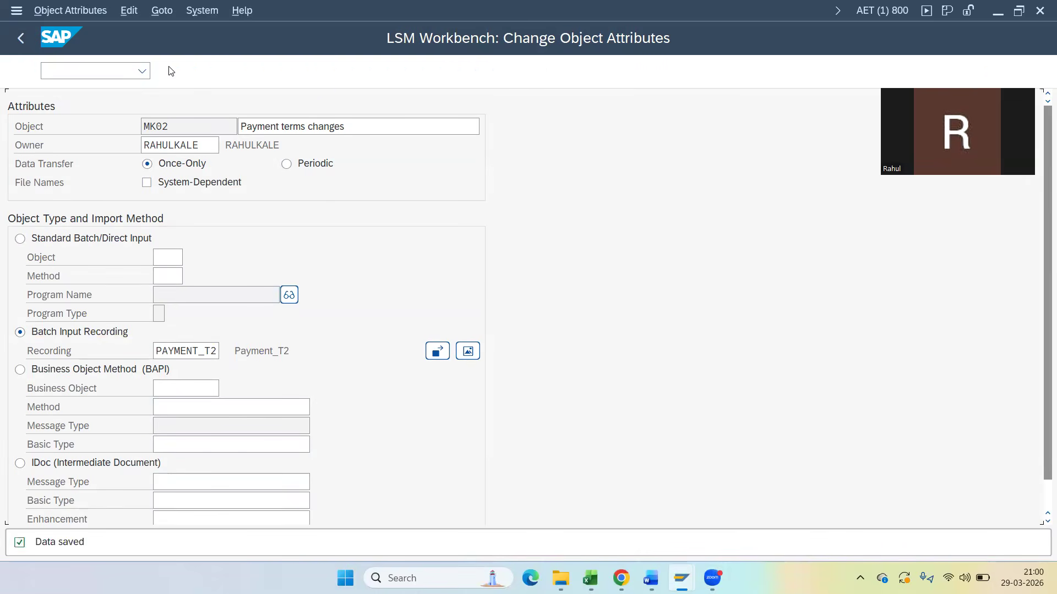
pyautogui.click(19, 38)
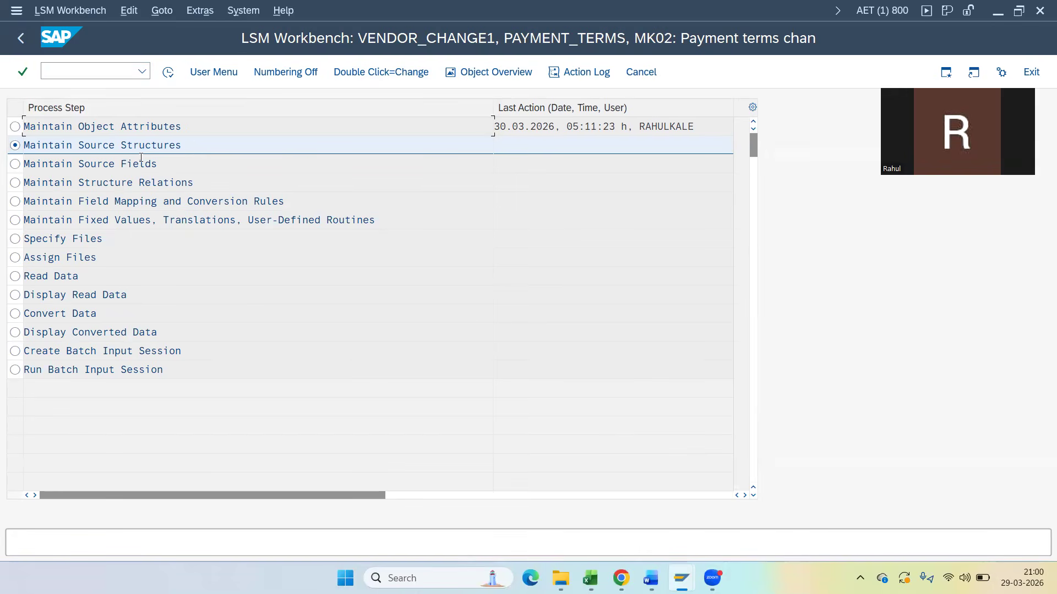
# Create the source structure PaymentTerms1 with PaymentTerms1 as its description, save it, and return to the process steps.
pyautogui.click(169, 74)
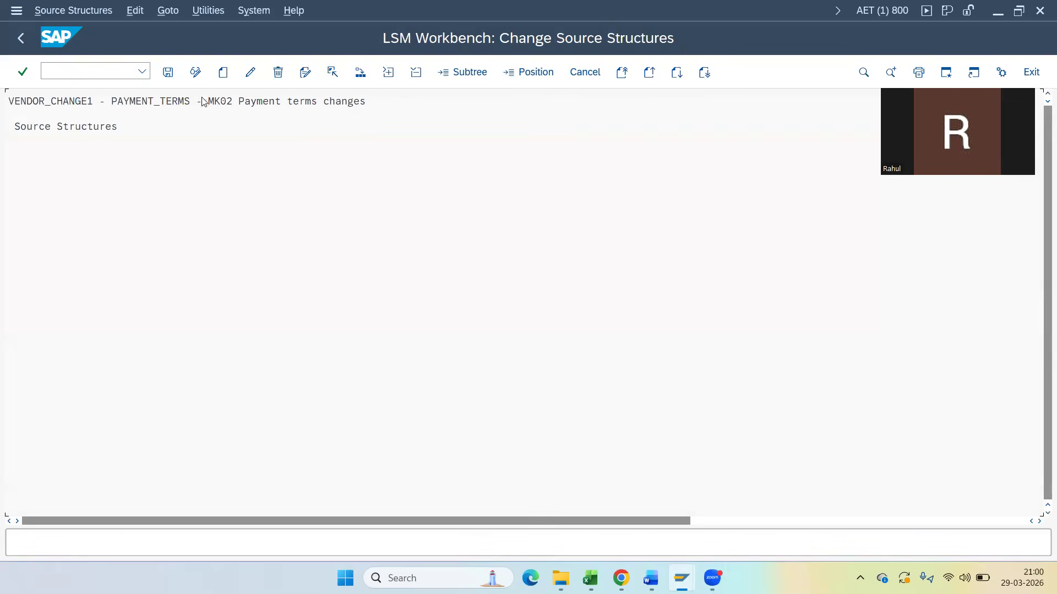
pyautogui.click(223, 73)
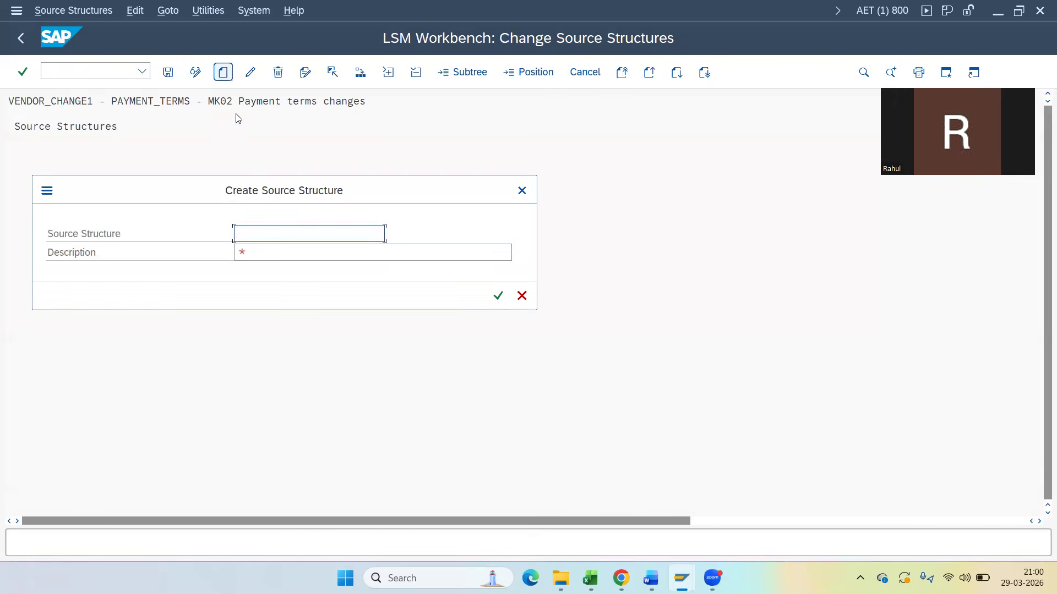
pyautogui.click(250, 240)
pyautogui.write('P')
pyautogui.click(263, 256)
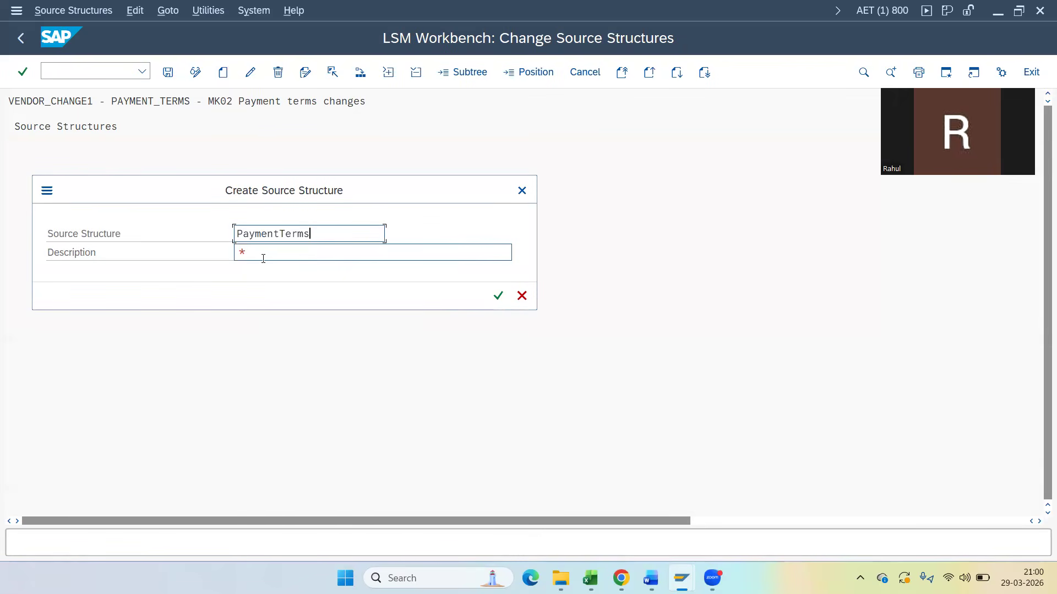
pyautogui.write('1')
pyautogui.moveTo(335, 229); pyautogui.dragTo(6, 223)
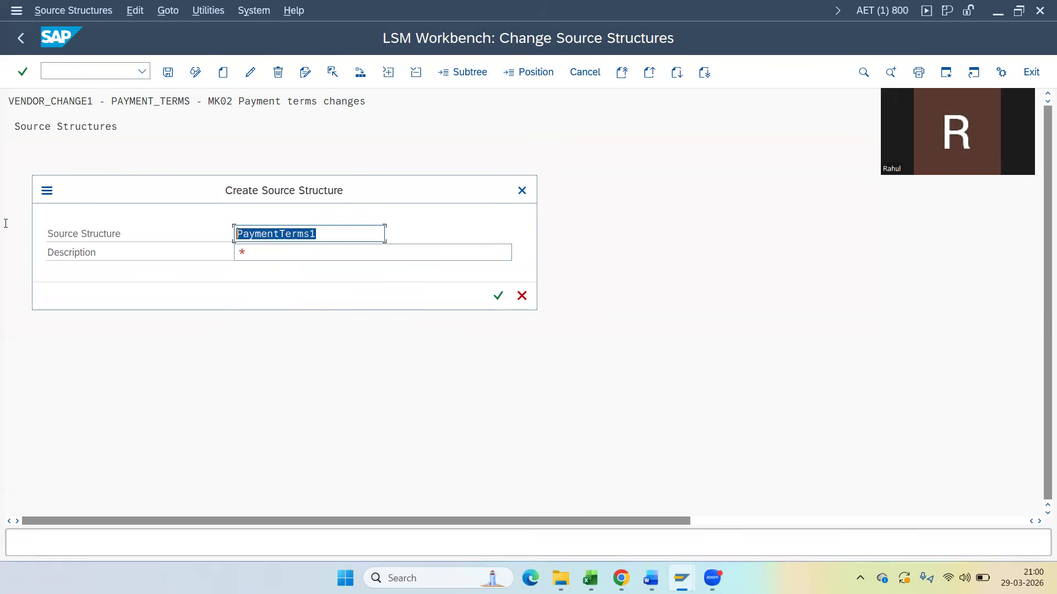
pyautogui.hotkey('ctrl', 'c')
pyautogui.click(243, 252)
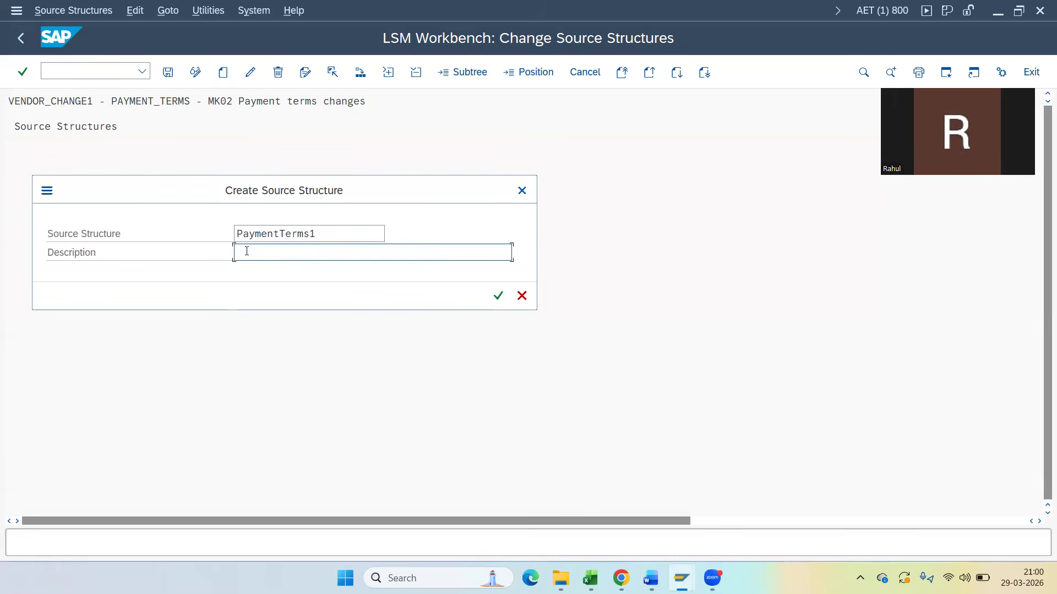
pyautogui.hotkey('ctrl', 'v')
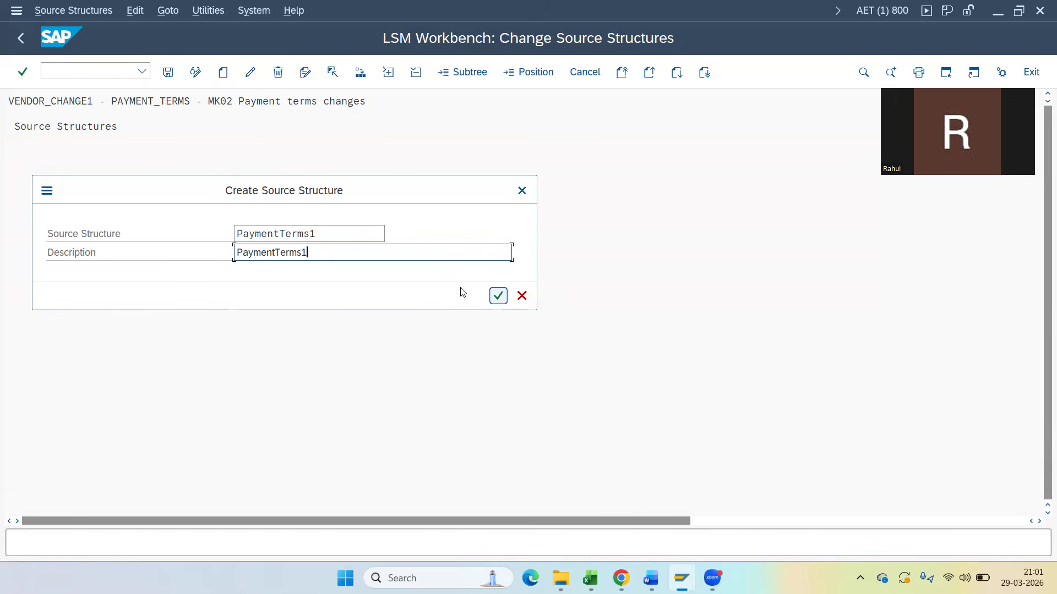
pyautogui.click(497, 298)
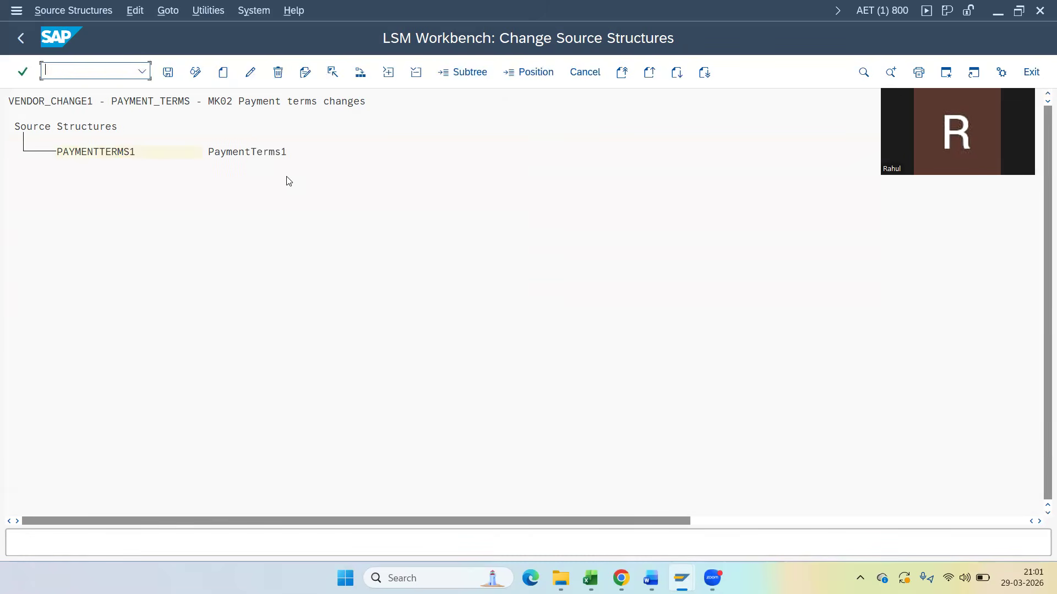
pyautogui.click(168, 73)
pyautogui.click(21, 38)
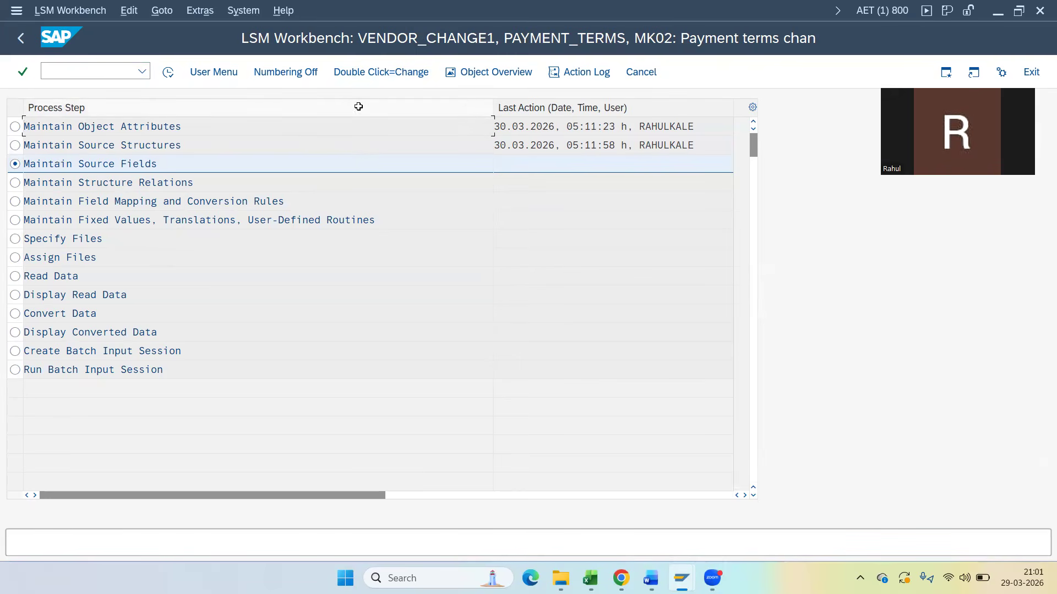
# Display the object overview as a table and copy the LIFNR to ZTERM rows from field name through target length.
pyautogui.click(501, 79)
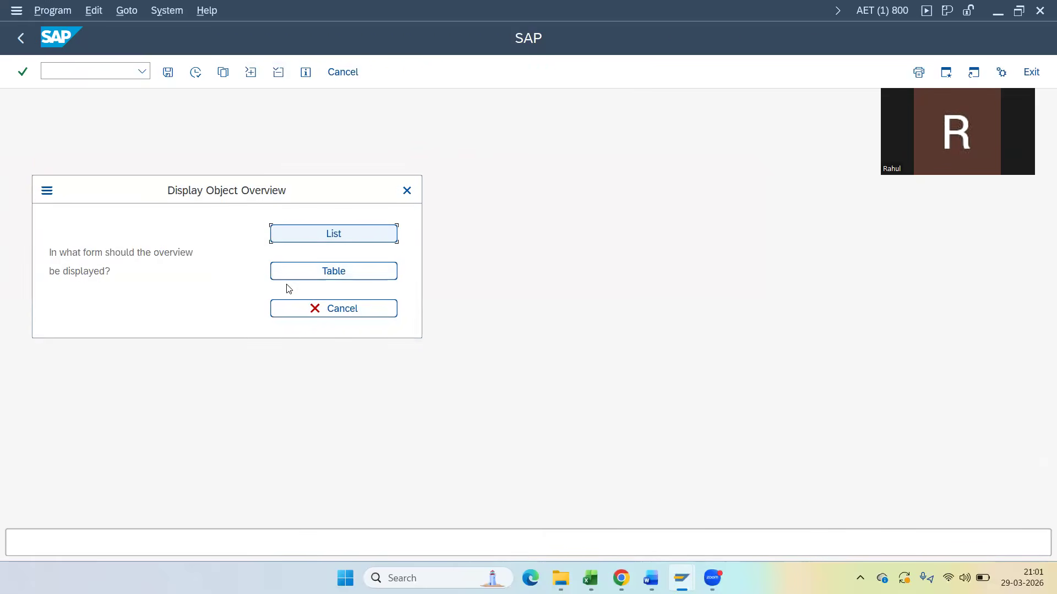
pyautogui.click(297, 277)
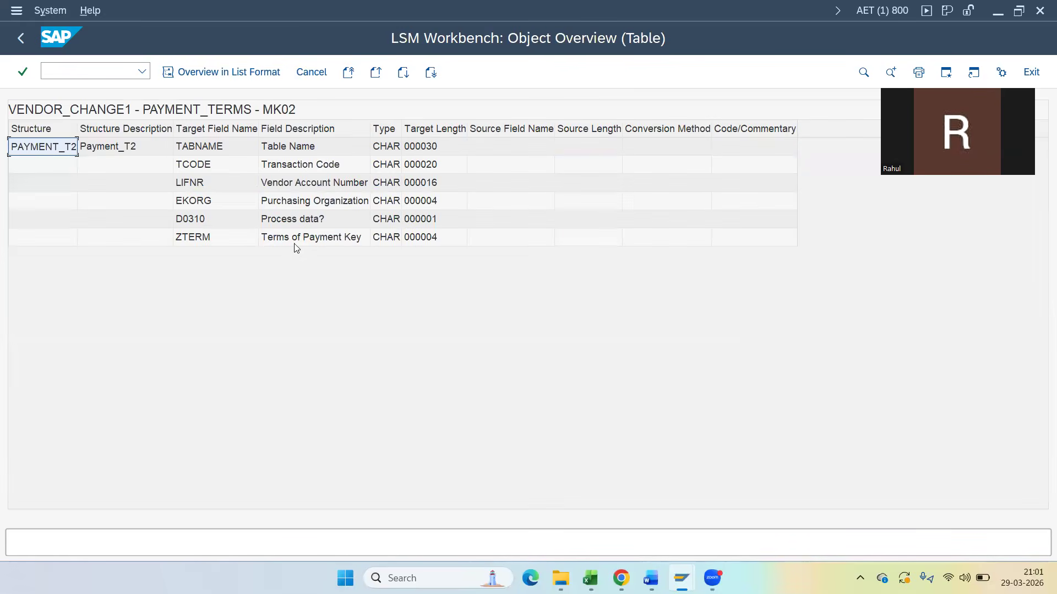
pyautogui.click(214, 185)
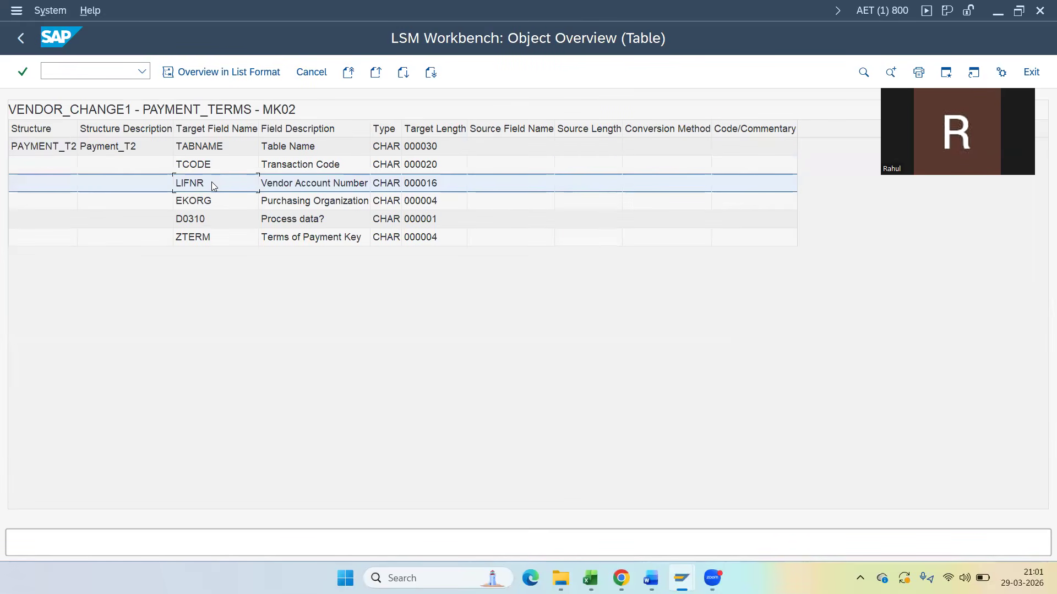
pyautogui.click(213, 183)
pyautogui.moveTo(213, 181); pyautogui.dragTo(432, 242)
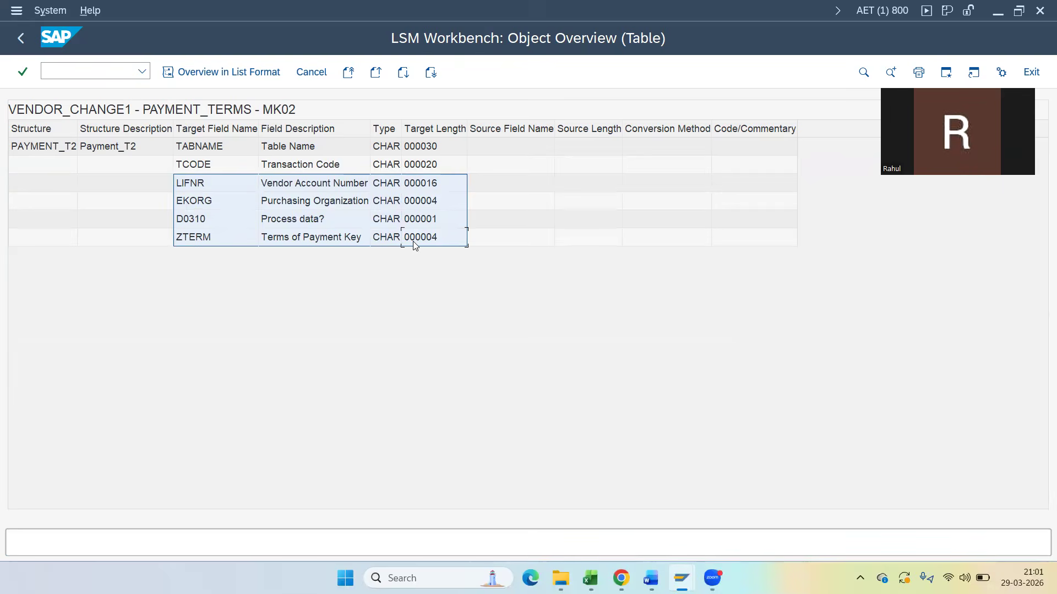
pyautogui.hotkey('ctrl', 'c')
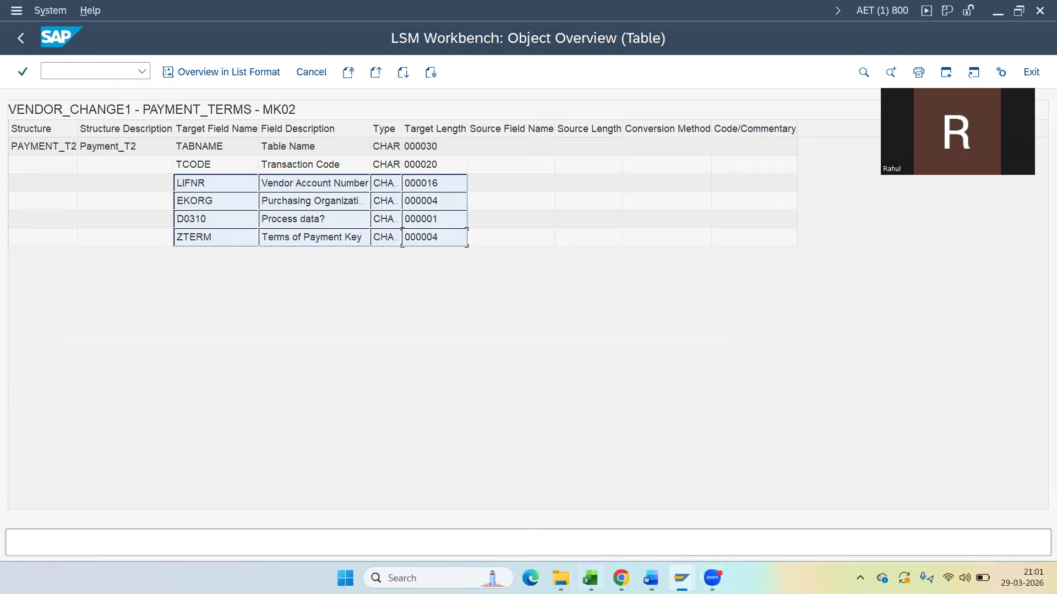
# Switch to Excel and paste the copied field list into the Recorded data sheet starting at cell A1.
pyautogui.click(591, 578)
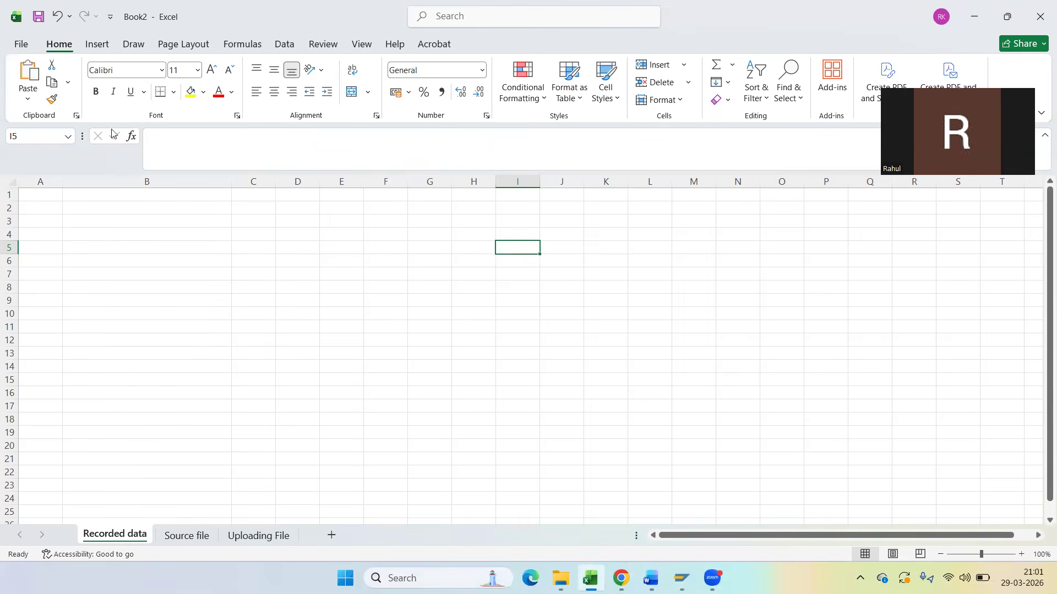
pyautogui.click(30, 196)
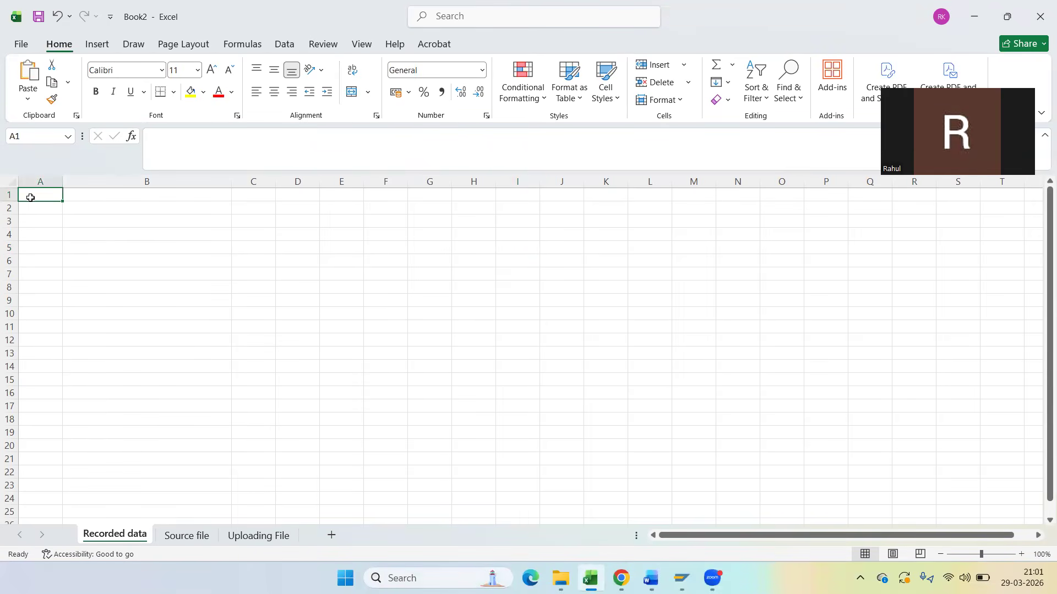
pyautogui.hotkey('ctrl', 'v')
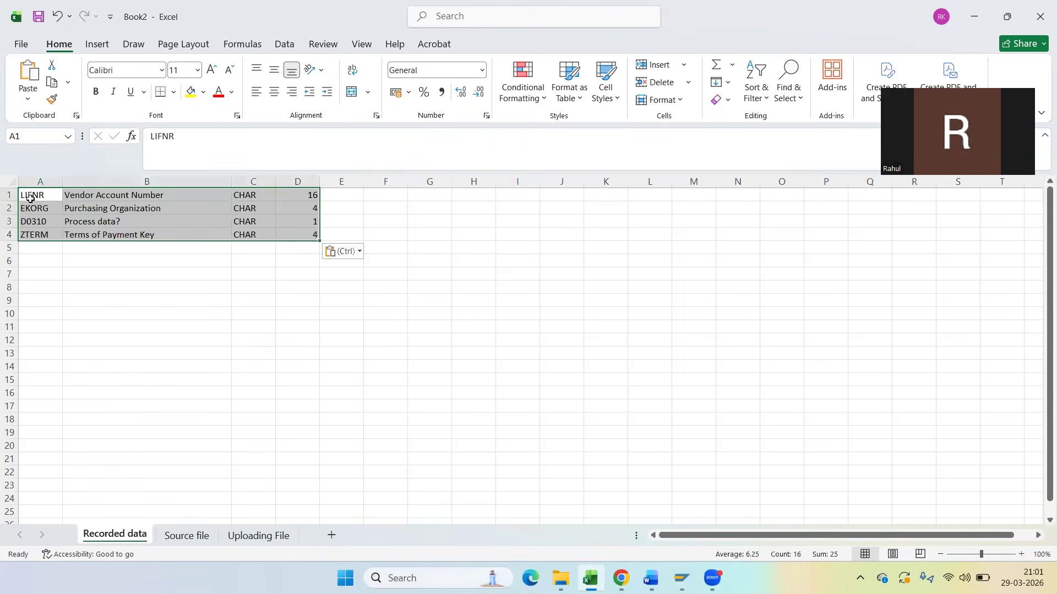
pyautogui.click(122, 276)
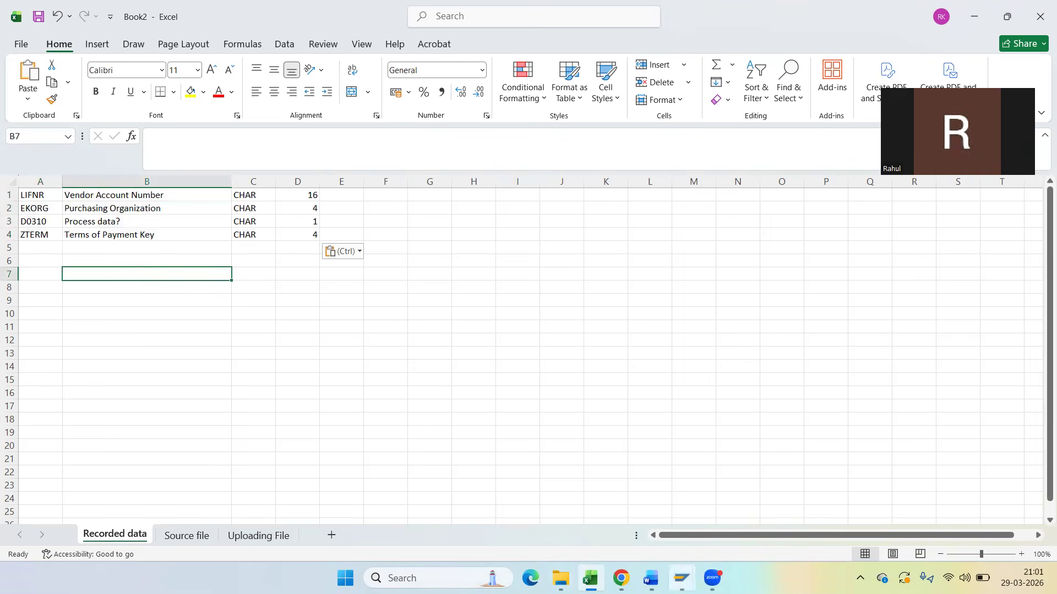
# Switch back to the SAP object overview, return to the process steps, and open Maintain Source Fields.
pyautogui.moveTo(681, 578)
pyautogui.click(708, 520)
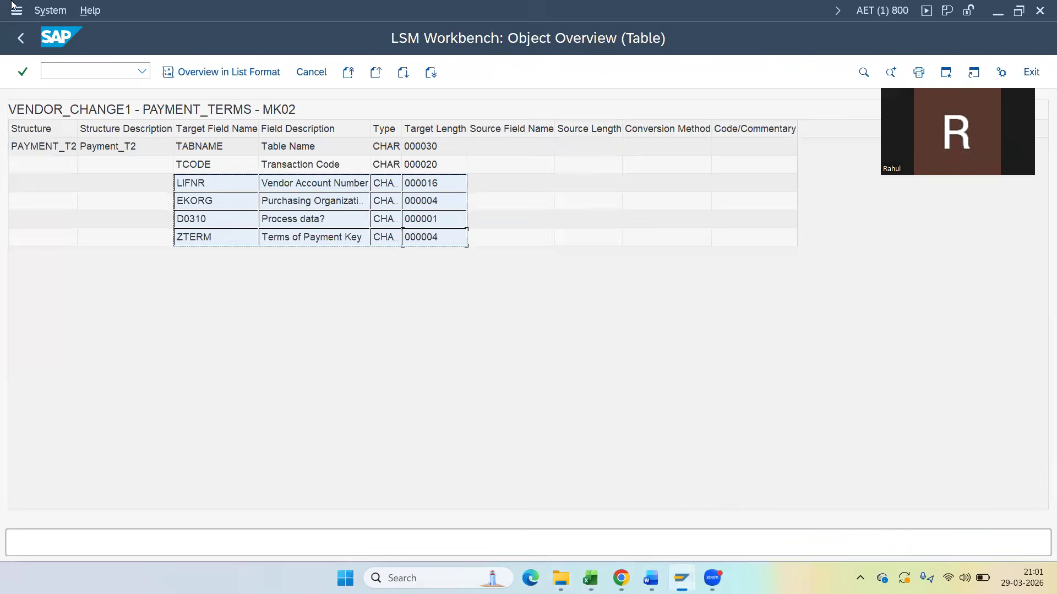
pyautogui.click(20, 38)
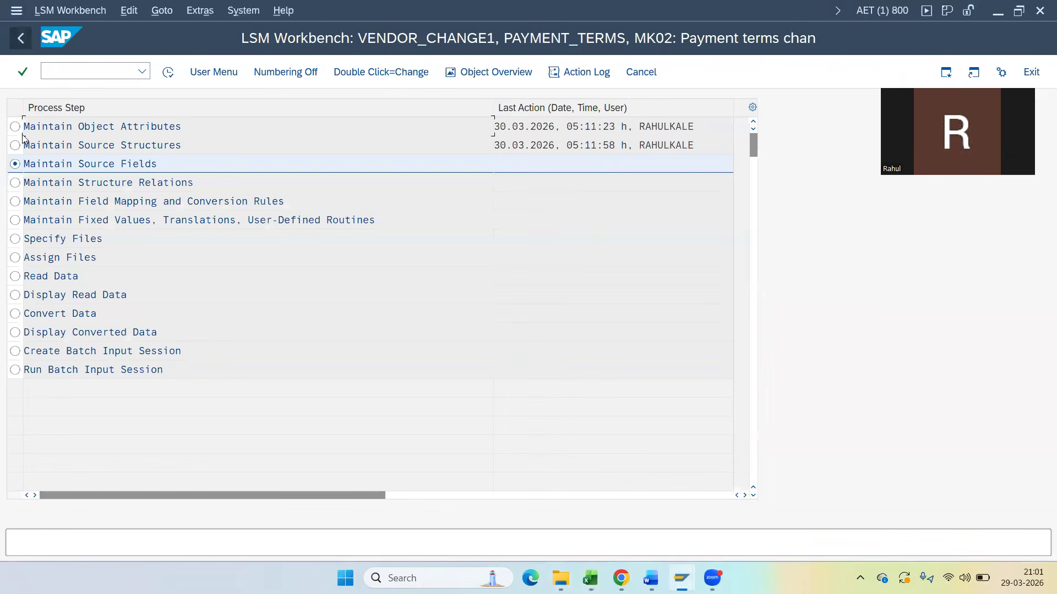
pyautogui.click(168, 73)
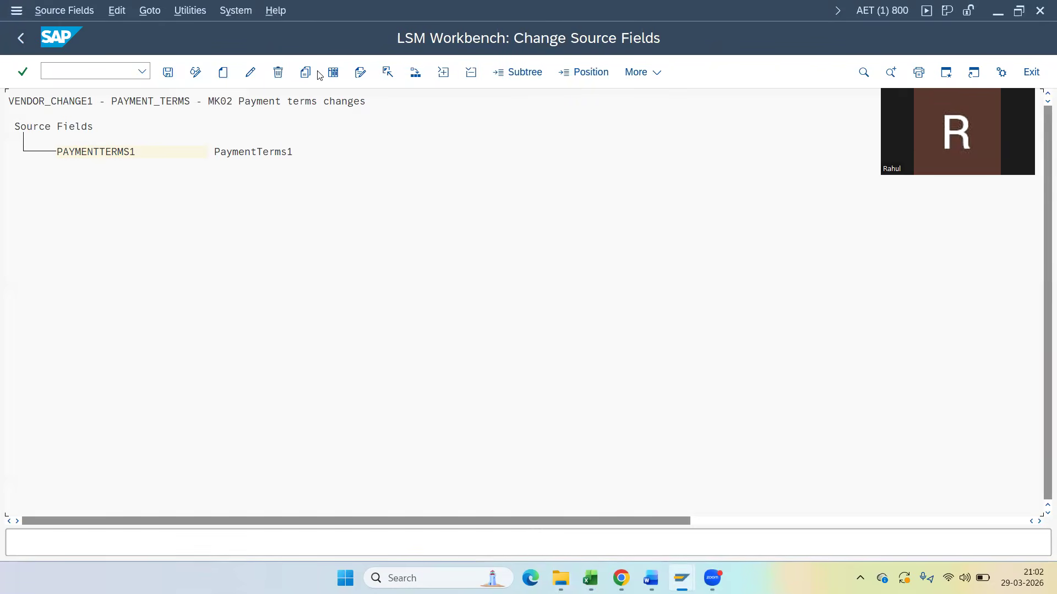
# Open the source field table for structure PAYMENTTERMS1 and widen its Type and Length columns.
pyautogui.click(236, 154)
pyautogui.click(127, 154)
pyautogui.click(335, 76)
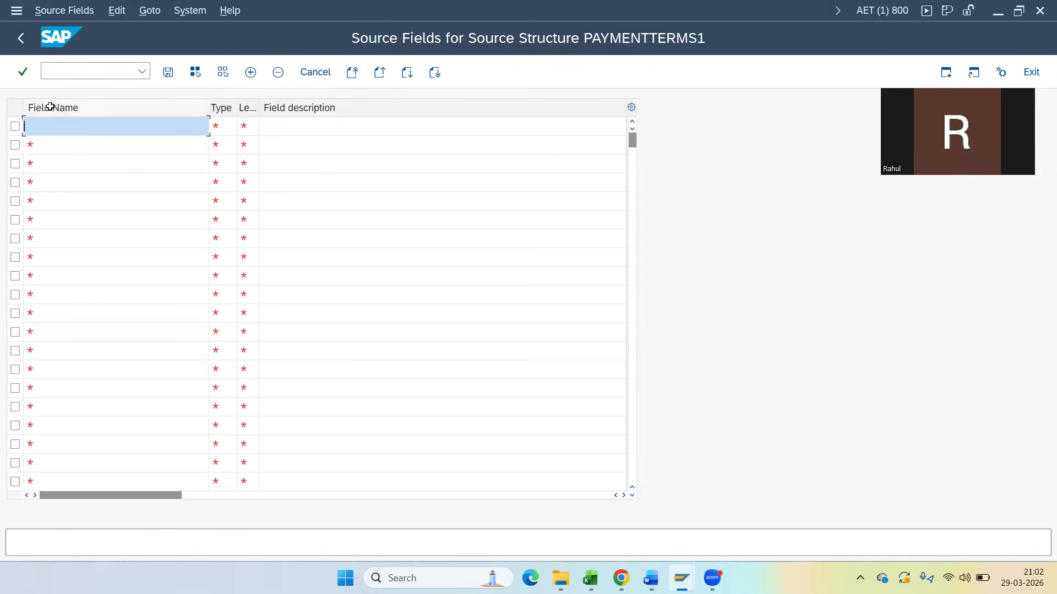
pyautogui.moveTo(237, 107); pyautogui.dragTo(300, 104)
# Look up the possible field types for the first source field row, without choosing one.
pyautogui.click(226, 128)
pyautogui.click(256, 125)
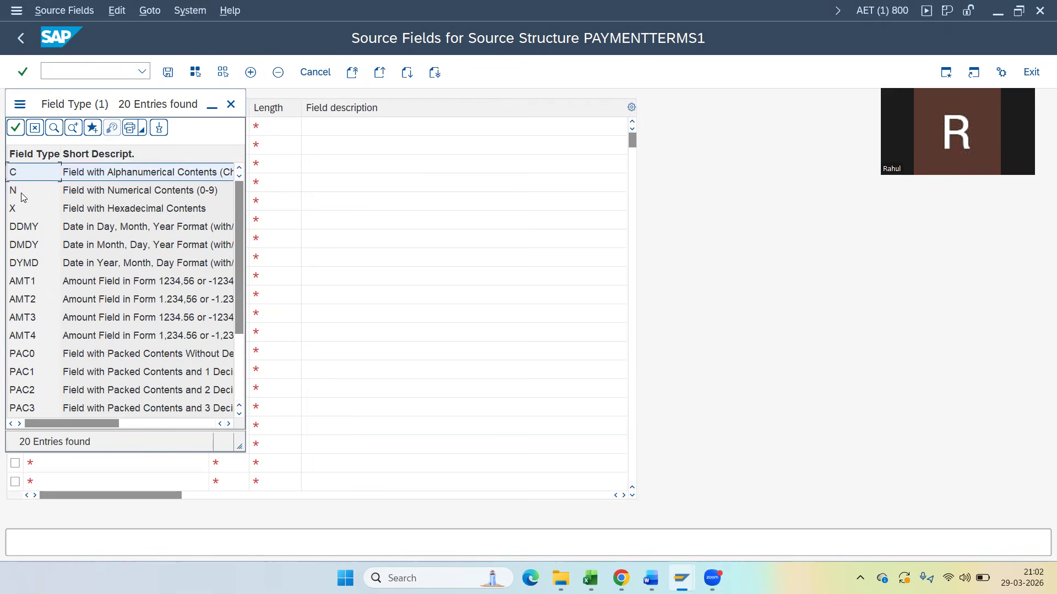
pyautogui.click(232, 104)
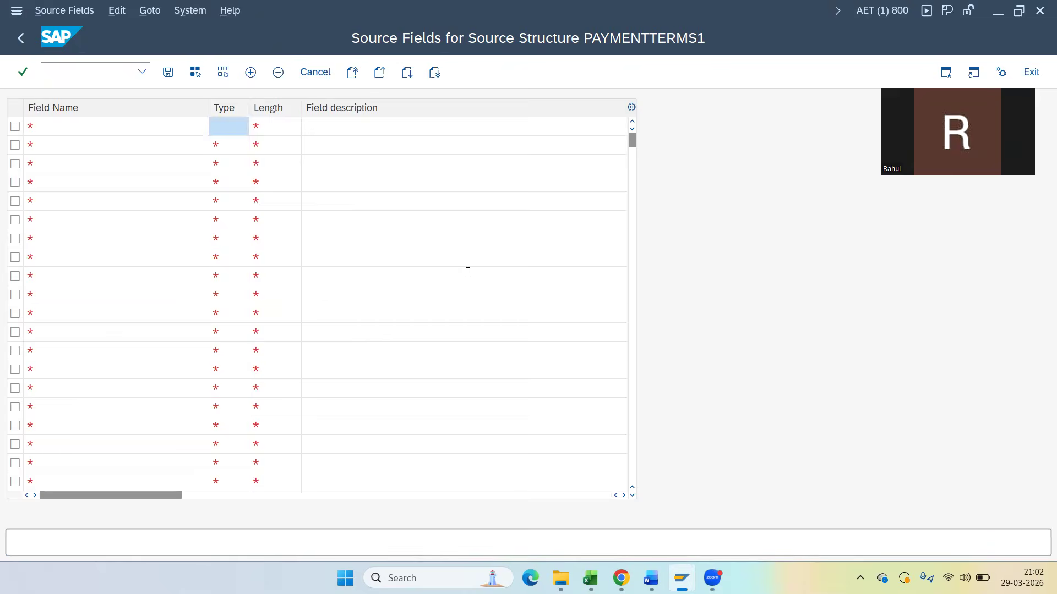
# Switch to Excel and move the field descriptions from B1:B4 to column E, starting at E1, on the Recorded data sheet.
pyautogui.hotkey('alt', 'Tab')
pyautogui.hotkey('alt', 'Tab')
pyautogui.hotkey('alt', 'Tab')
pyautogui.moveTo(178, 196); pyautogui.dragTo(179, 227)
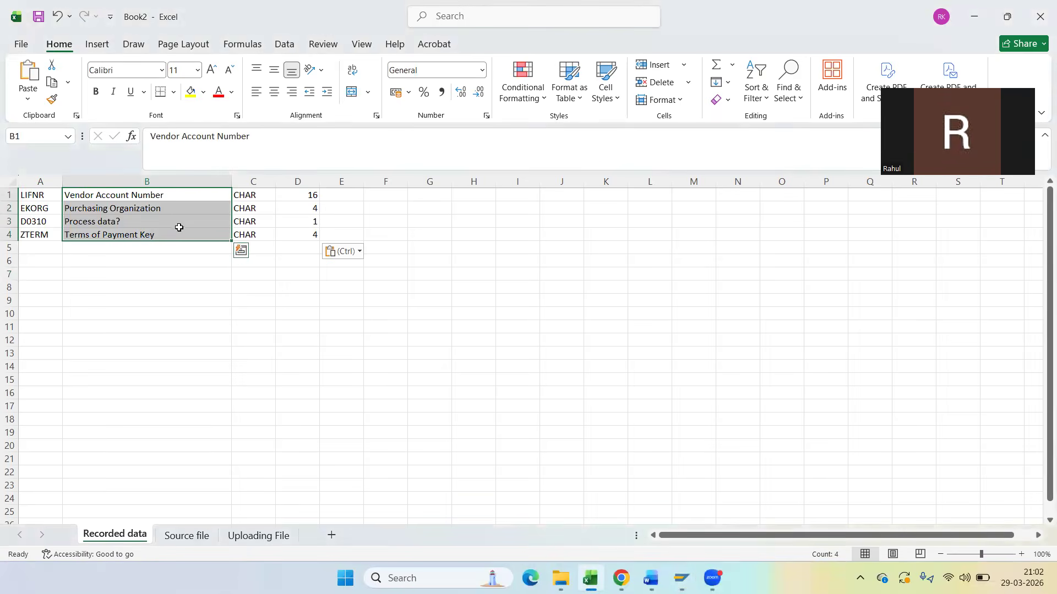
pyautogui.hotkey('ctrl', 'x')
pyautogui.click(351, 193)
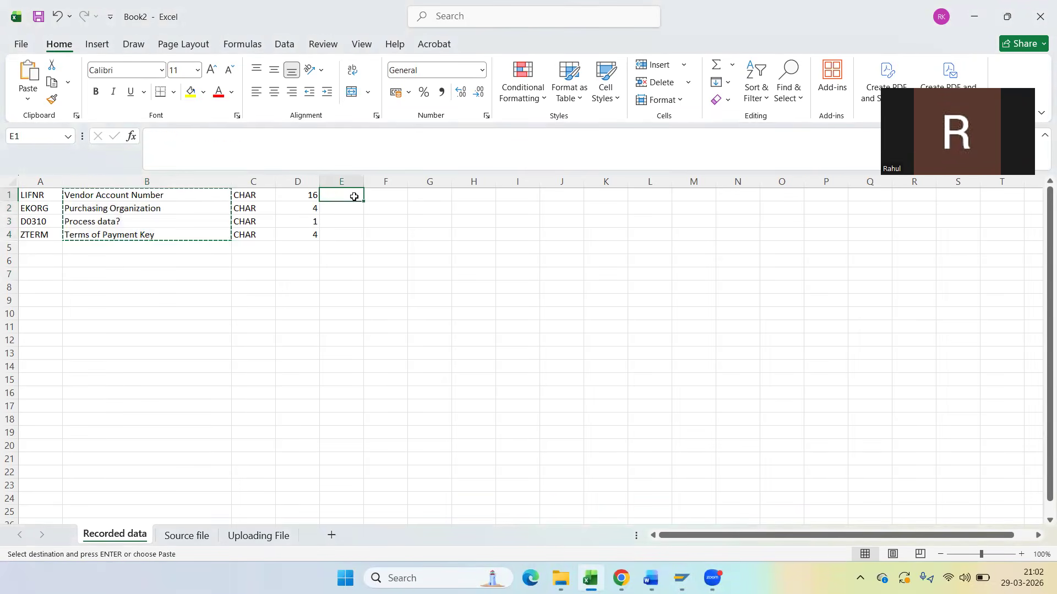
pyautogui.hotkey('ctrl', 'v')
# Replace the CHAR type in cell C1 with C and fill it down through C4.
pyautogui.click(251, 193)
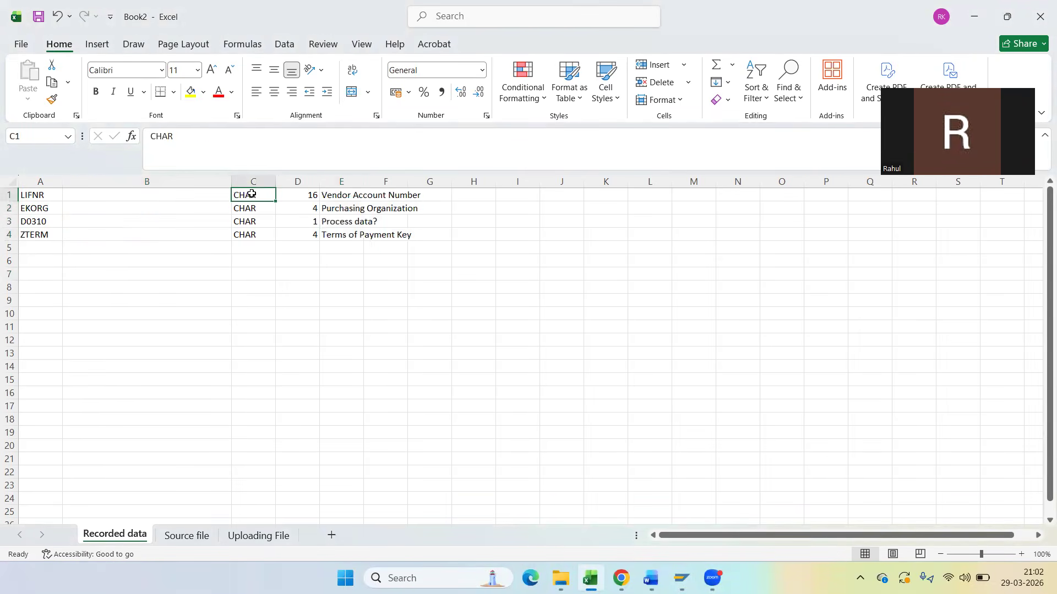
pyautogui.write('C')
pyautogui.press('BackSpace')
pyautogui.click(258, 334)
pyautogui.moveTo(252, 196); pyautogui.dragTo(254, 230)
pyautogui.hotkey('ctrl', 'd')
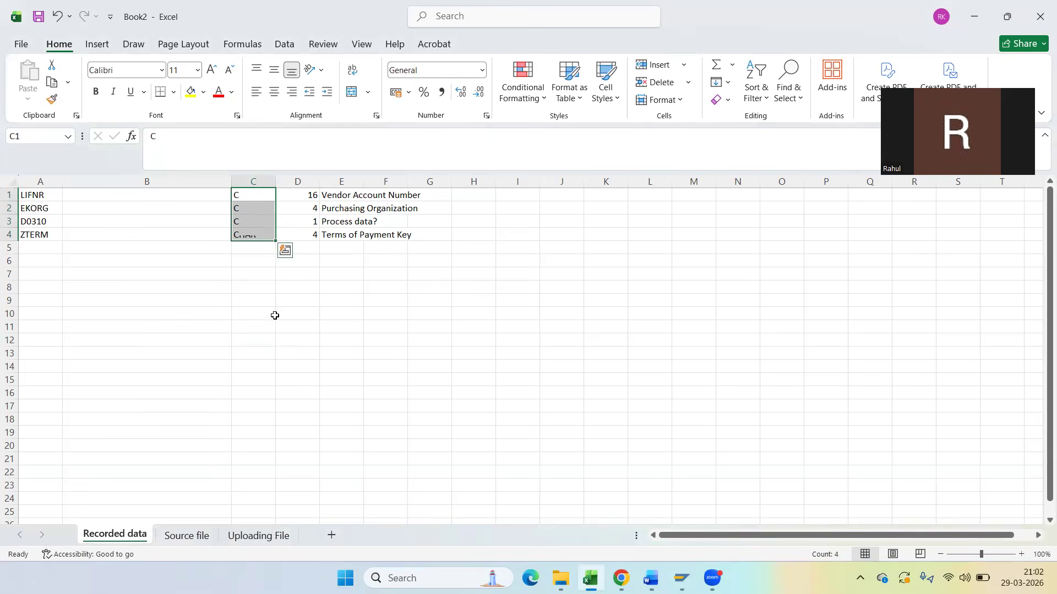
pyautogui.click(258, 327)
# Delete the empty column B so the type, length and description columns follow the field names.
pyautogui.click(196, 177)
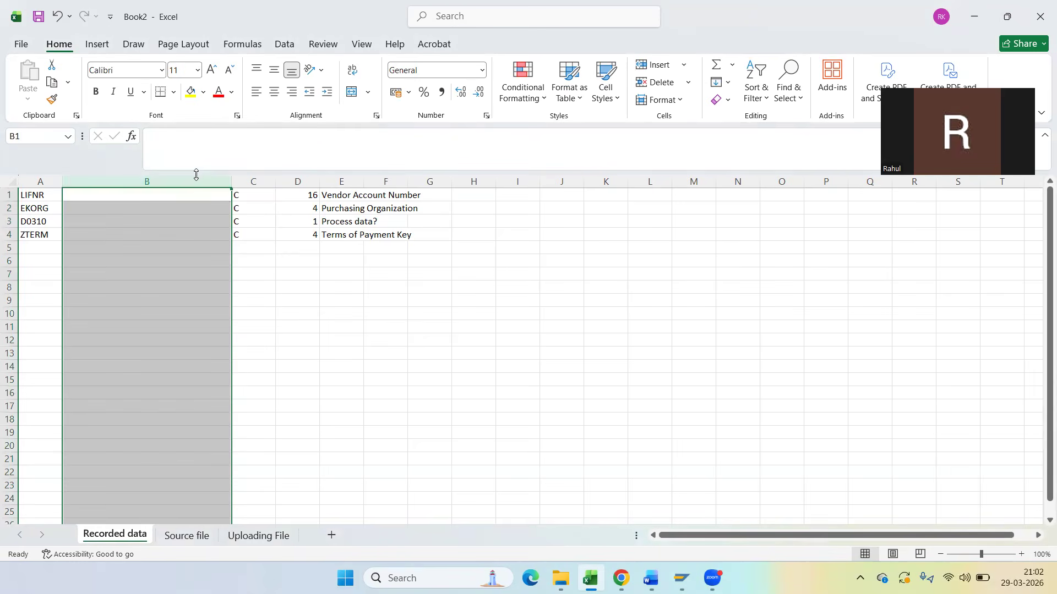
pyautogui.rightClick(196, 187)
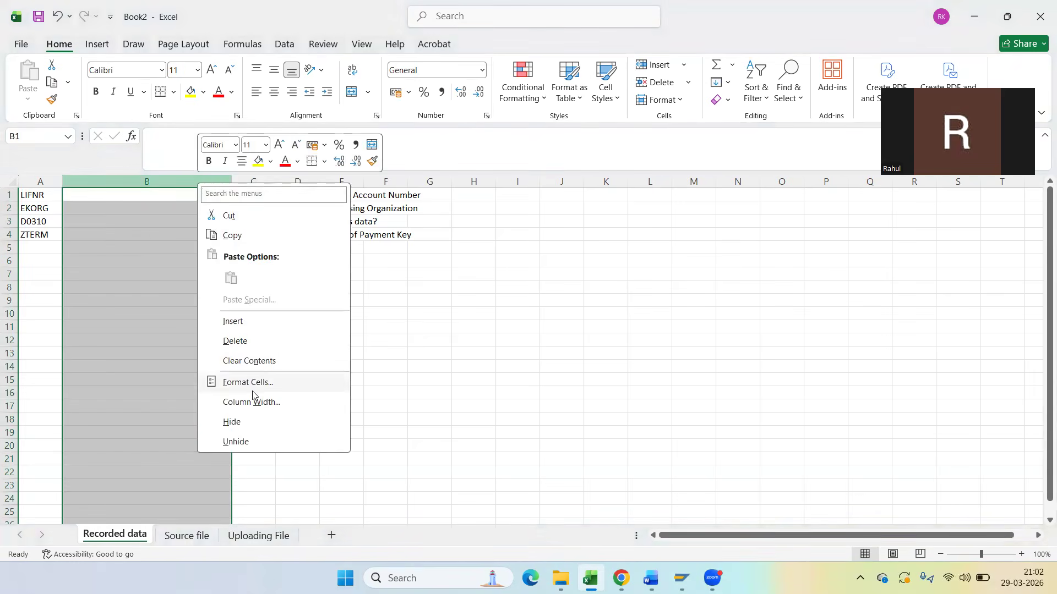
pyautogui.click(265, 341)
pyautogui.click(303, 338)
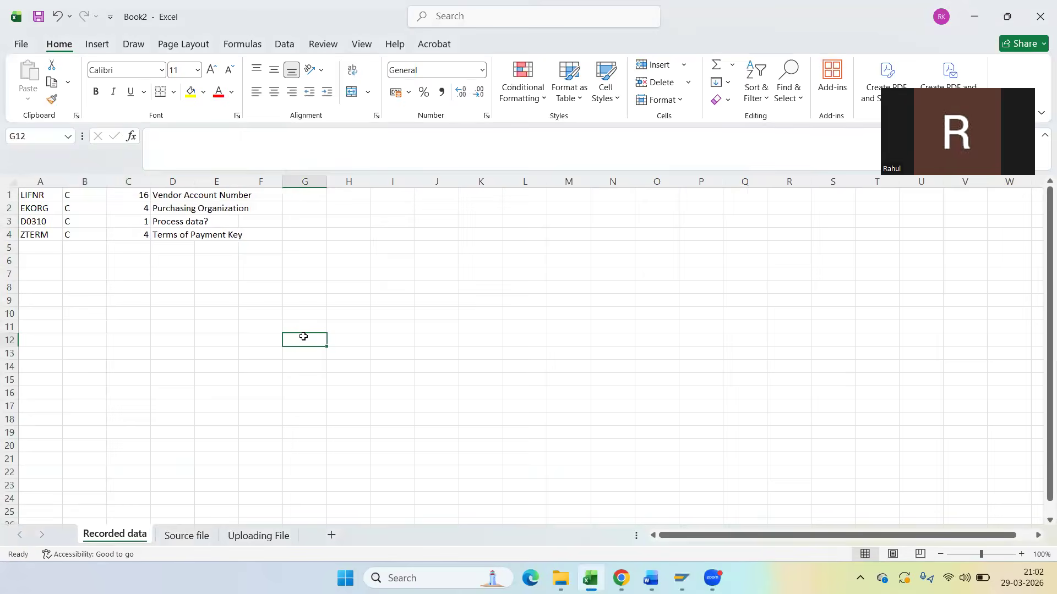
# Switch back to SAP and check type C in the list of possible field types.
pyautogui.hotkey('alt', 'Tab')
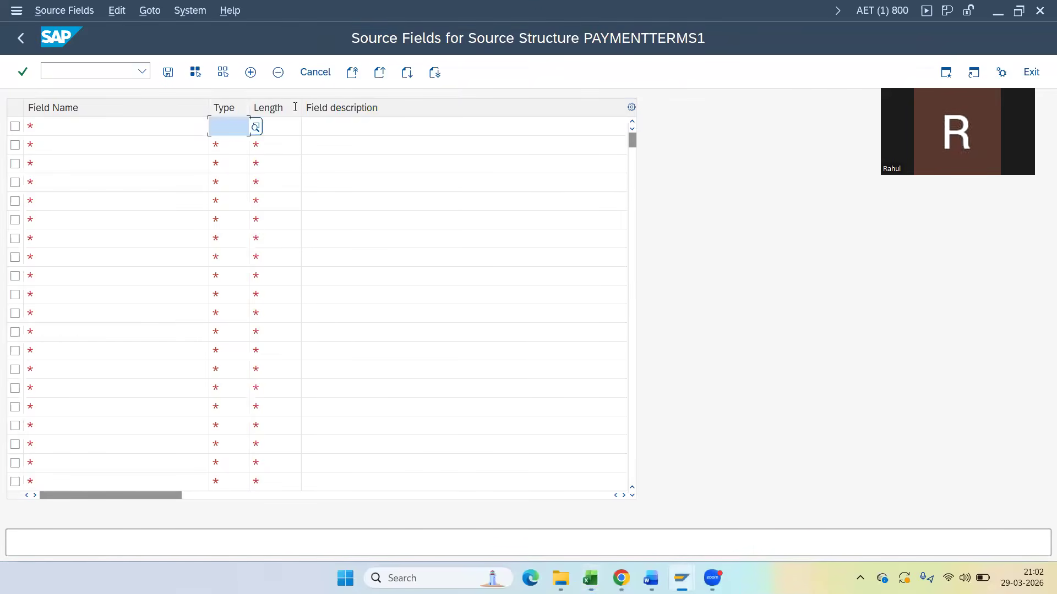
pyautogui.click(255, 127)
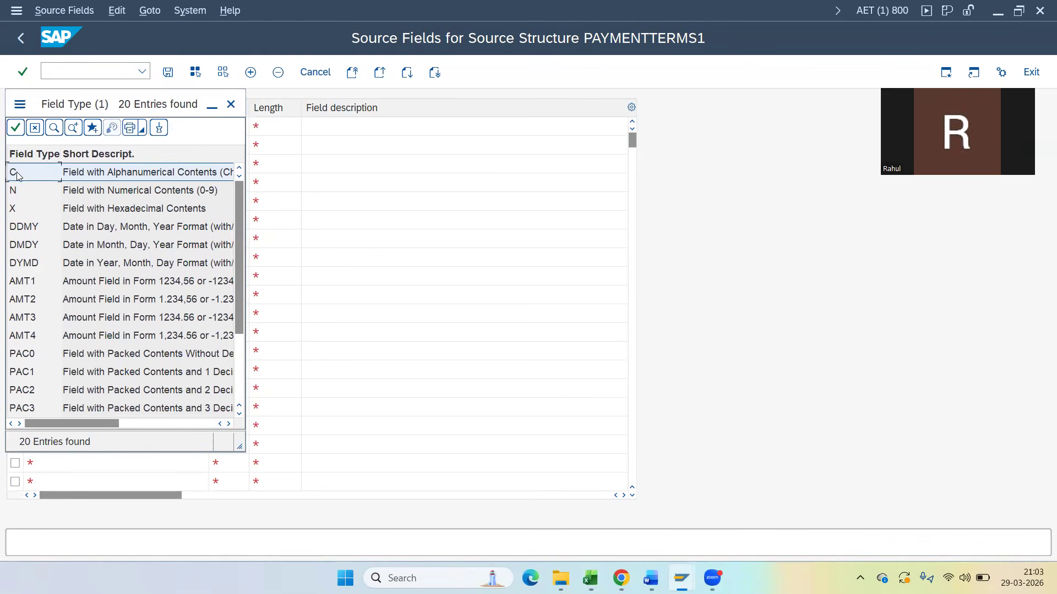
pyautogui.click(231, 104)
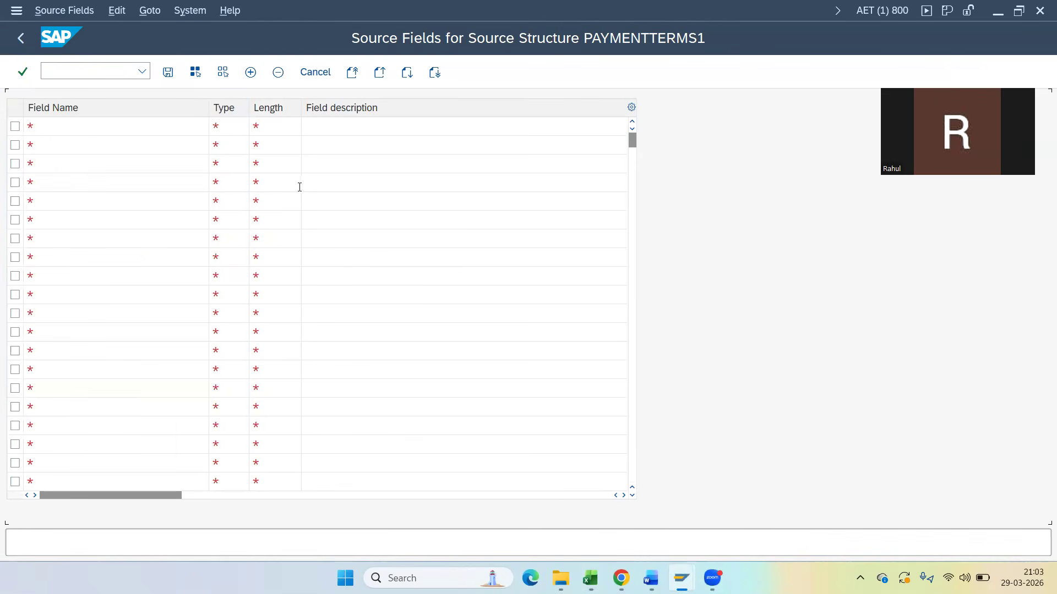
# Copy the rearranged field list A1:E4 from Excel and paste it into the SAP source fields table from the first Field Name row.
pyautogui.hotkey('alt', 'Tab')
pyautogui.moveTo(30, 194); pyautogui.dragTo(212, 236)
pyautogui.hotkey('ctrl', 'c')
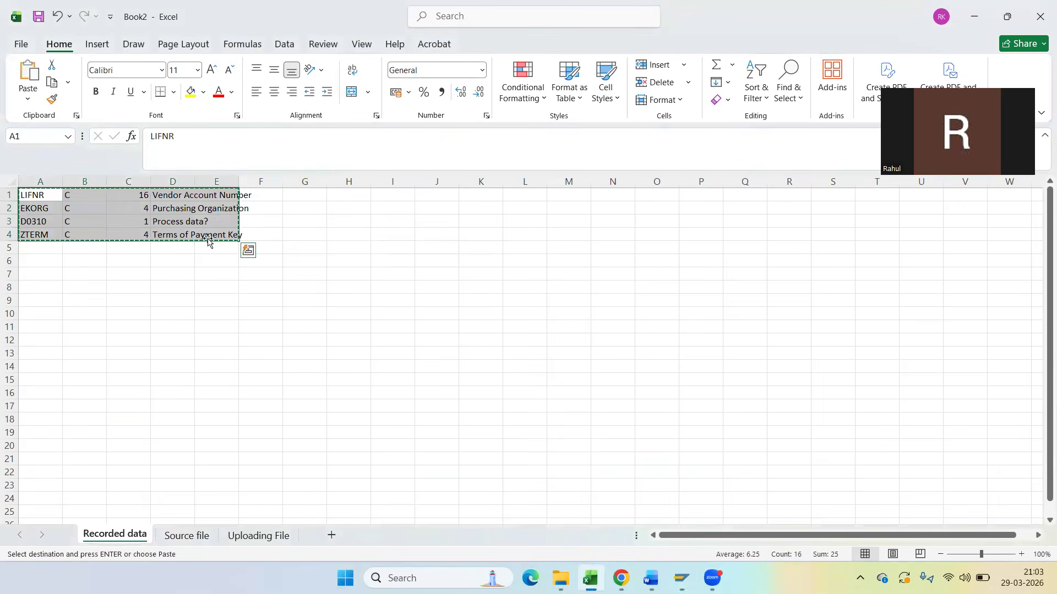
pyautogui.hotkey('alt', 'Tab')
pyautogui.click(75, 122)
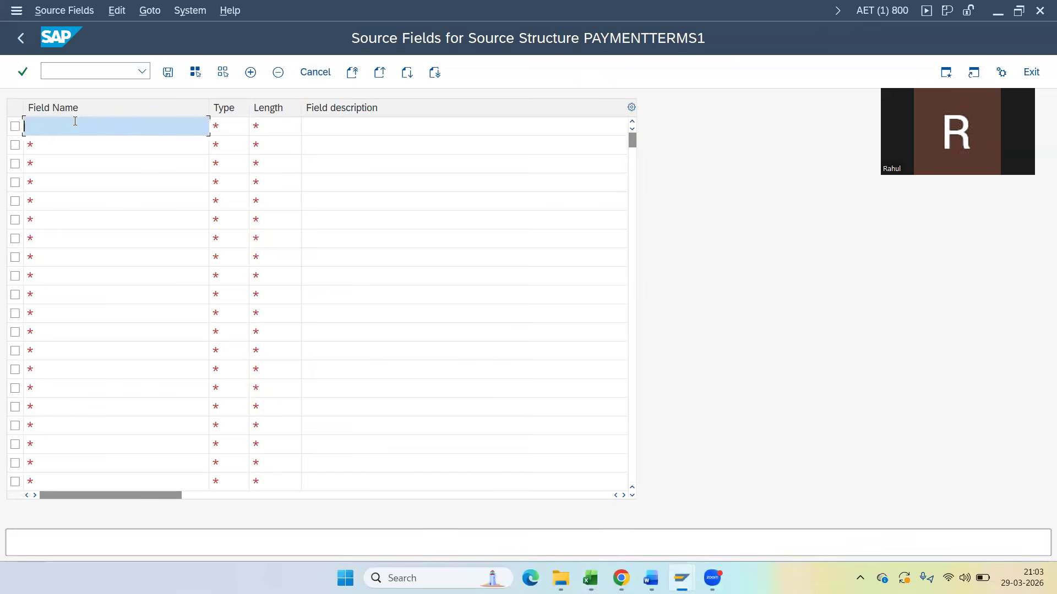
pyautogui.hotkey('ctrl', 'v')
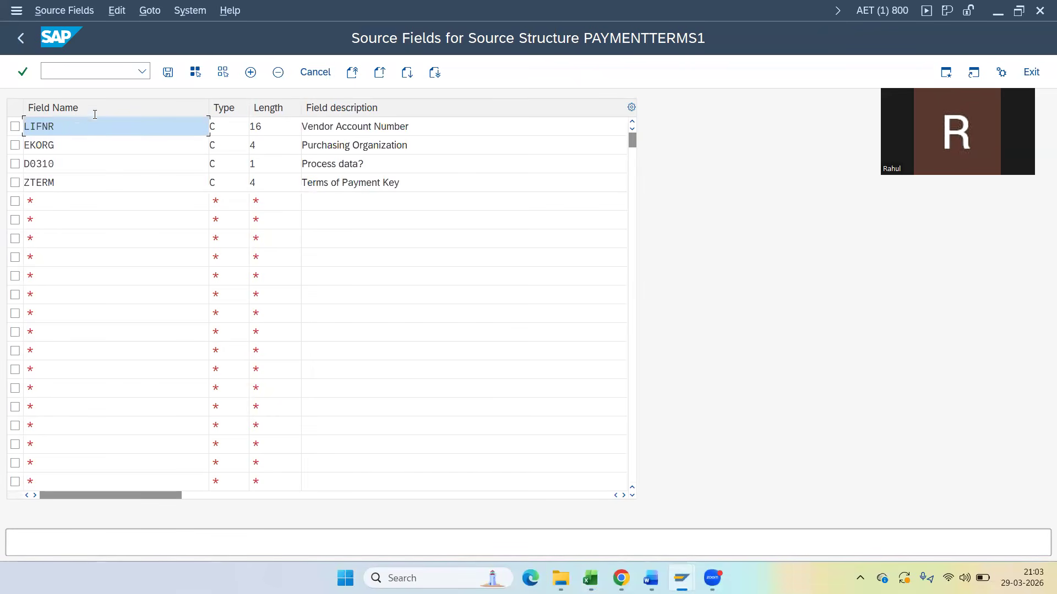
# Save the source fields of PAYMENTTERMS1 and return to the process steps.
pyautogui.click(167, 73)
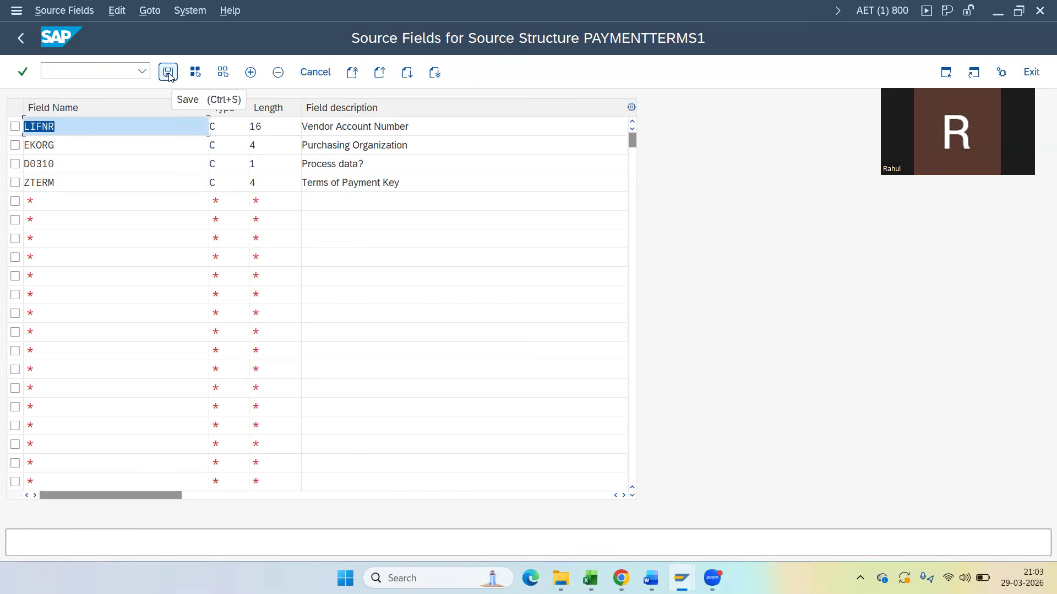
pyautogui.click(168, 73)
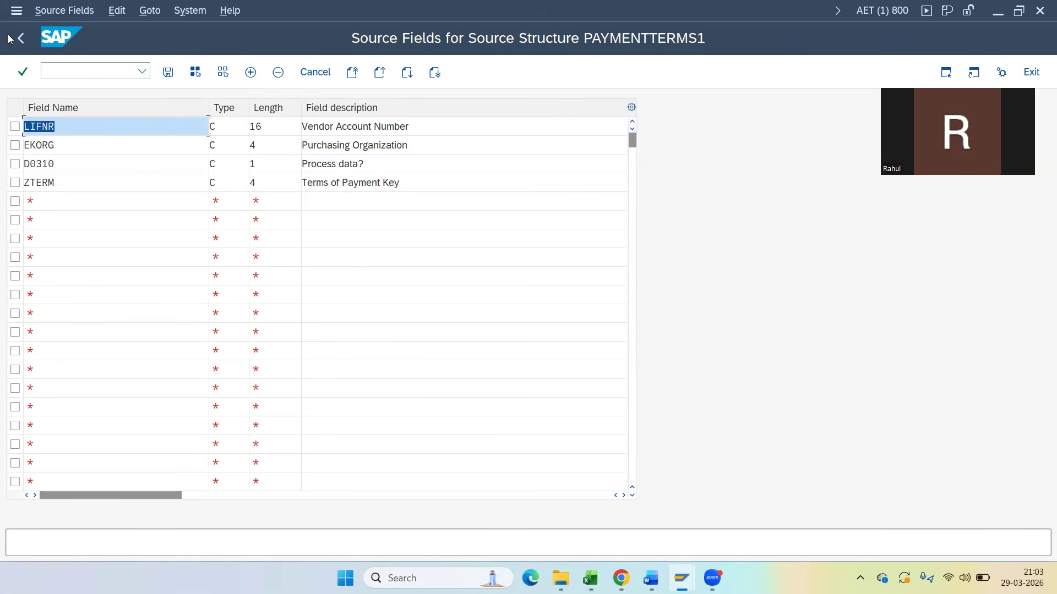
pyautogui.click(169, 75)
pyautogui.click(23, 48)
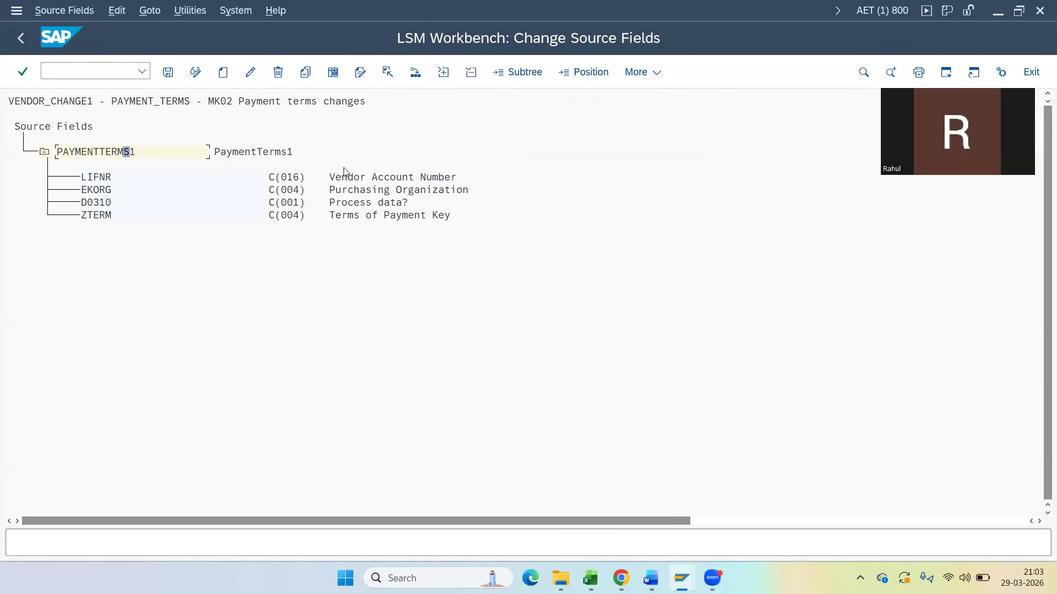
pyautogui.click(168, 73)
pyautogui.click(21, 39)
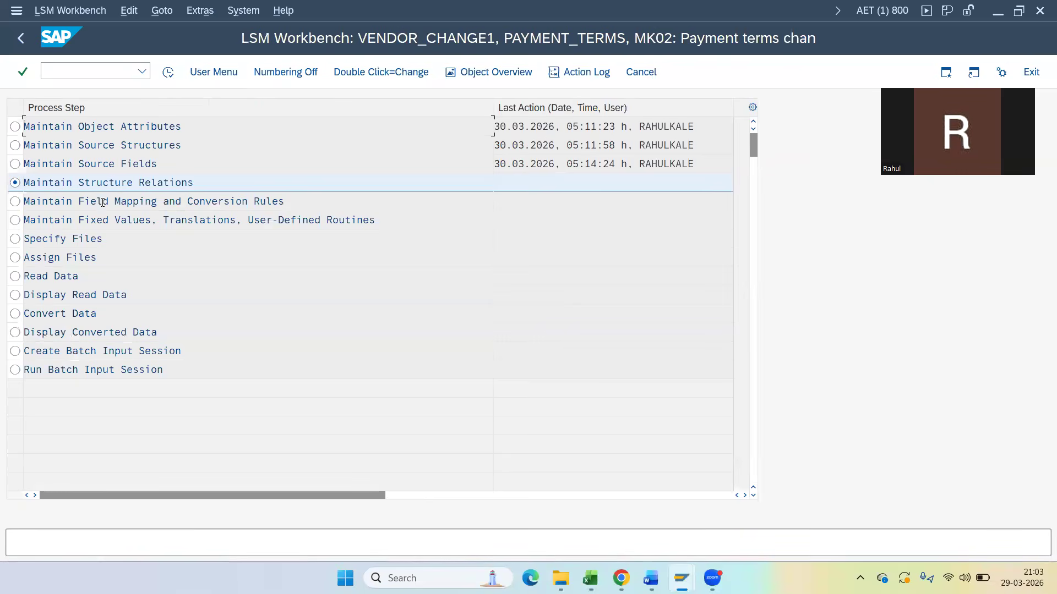
# Open Maintain Structure Relations in change mode, save the PAYMENT_T2 to PAYMENTTERMS1 relationship, and return to the process steps.
pyautogui.click(168, 72)
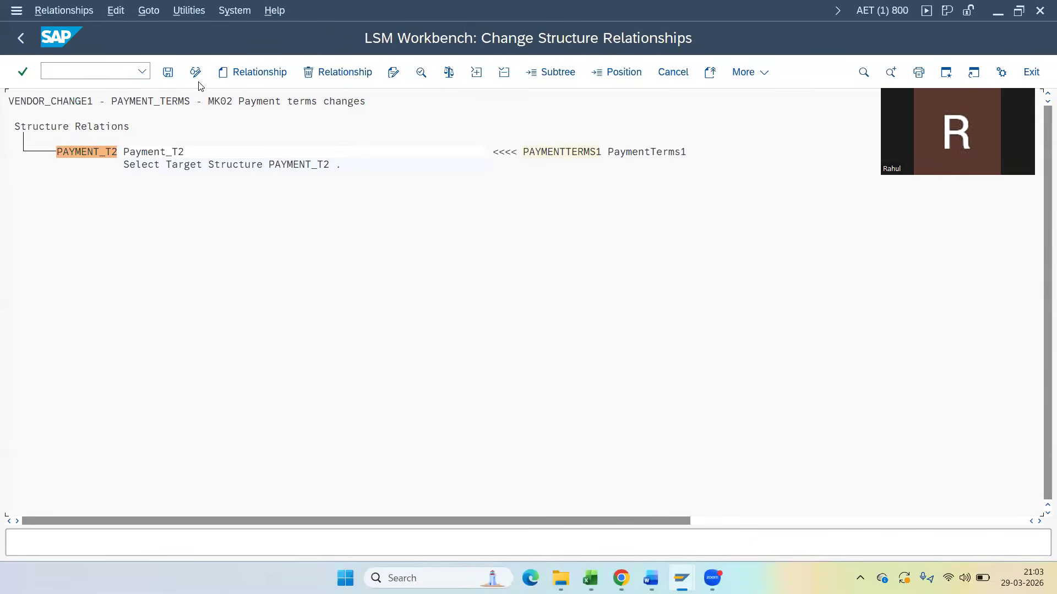
pyautogui.click(196, 72)
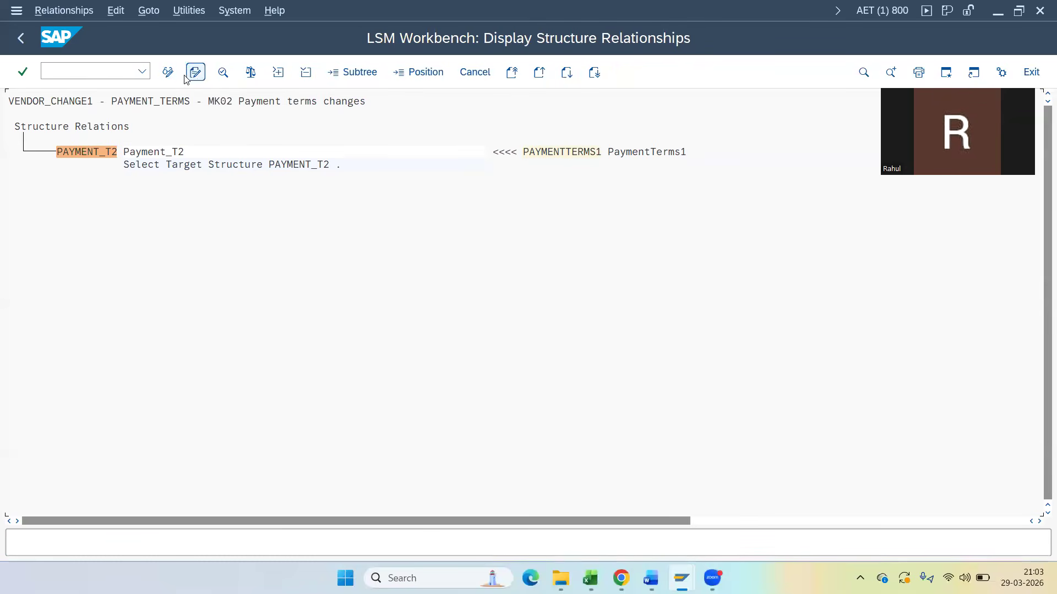
pyautogui.click(167, 72)
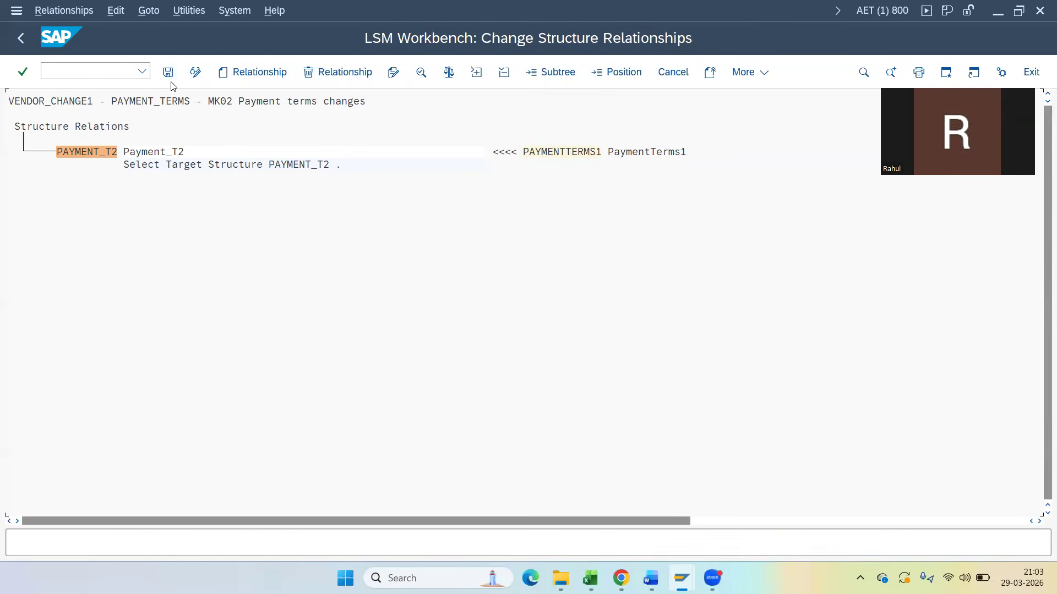
pyautogui.click(168, 72)
pyautogui.click(24, 48)
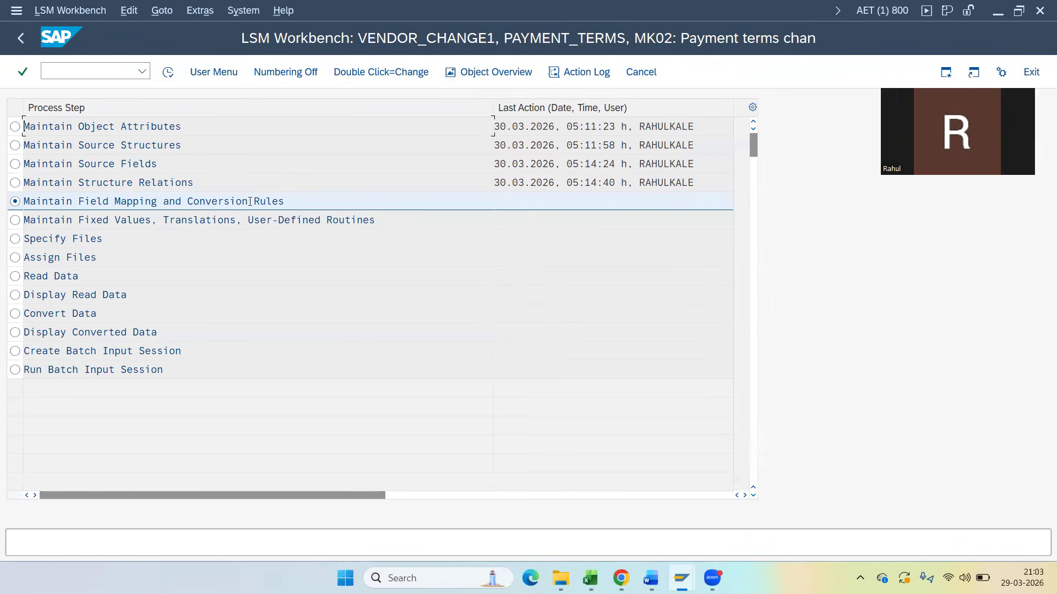
# Open Maintain Field Mapping and Conversion Rules and start Auto-Field Mapping for same-name fields with the Transfer (MOVE) rule and confirmation.
pyautogui.click(168, 72)
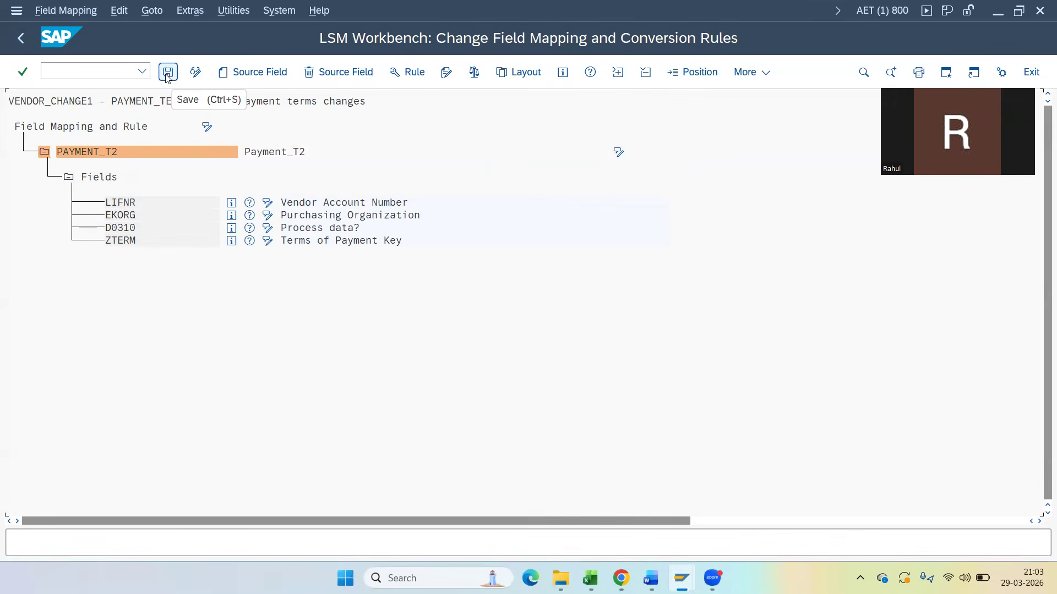
pyautogui.click(192, 11)
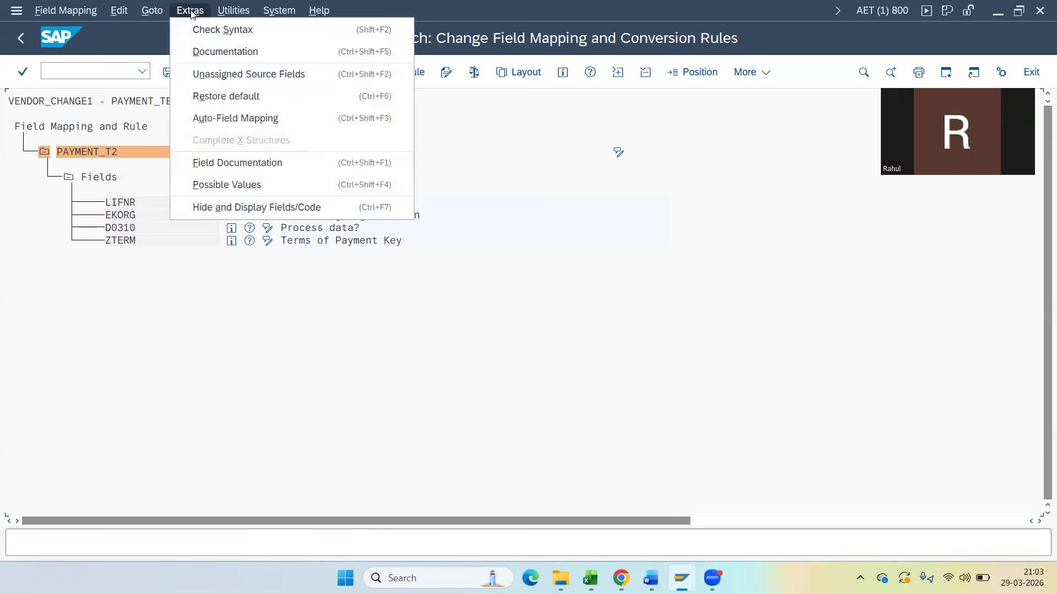
pyautogui.click(212, 119)
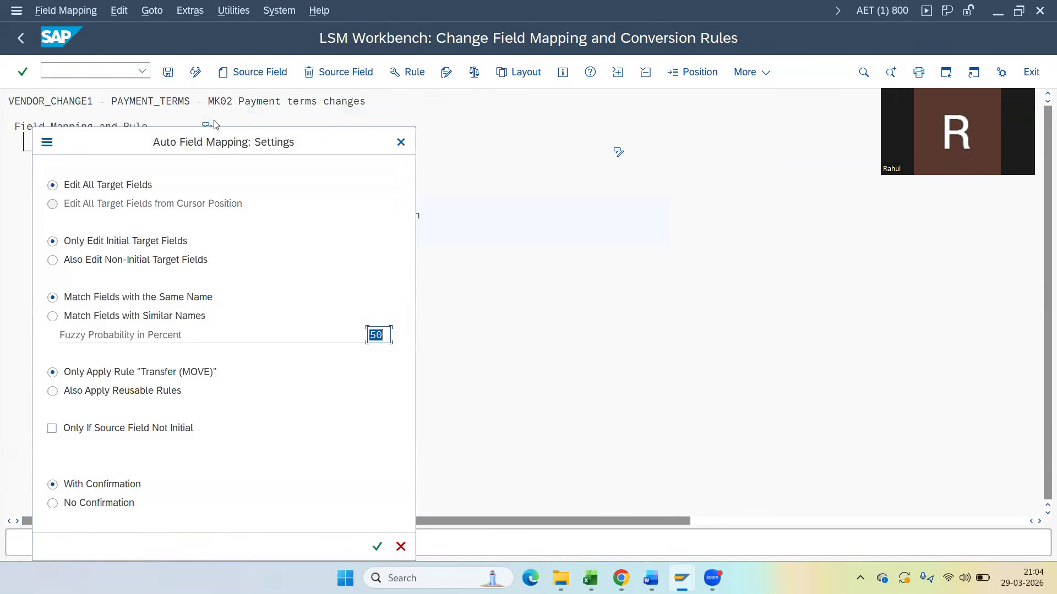
pyautogui.moveTo(235, 147); pyautogui.dragTo(683, 81)
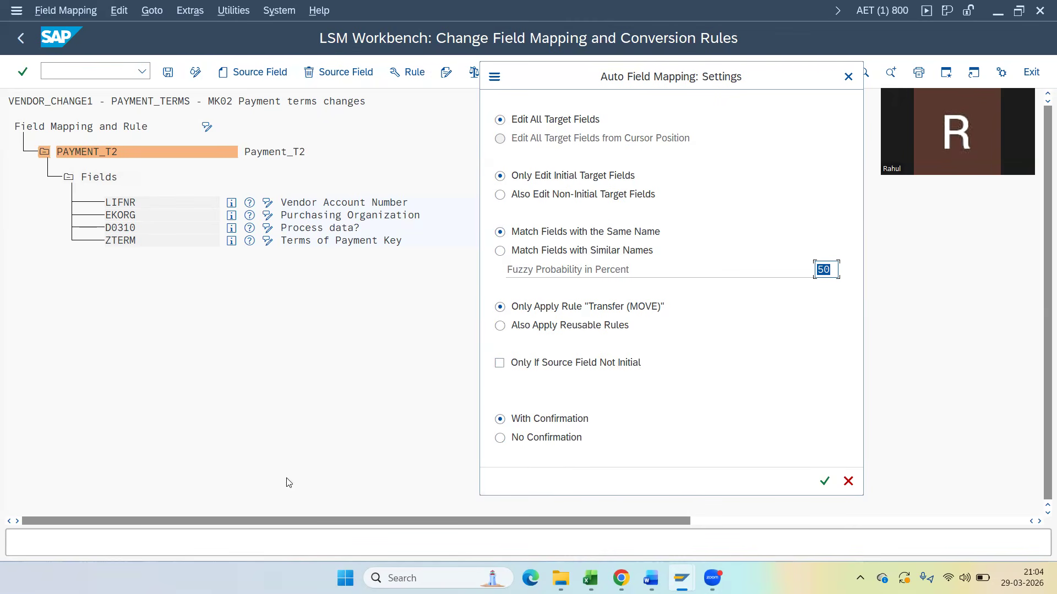
pyautogui.click(824, 481)
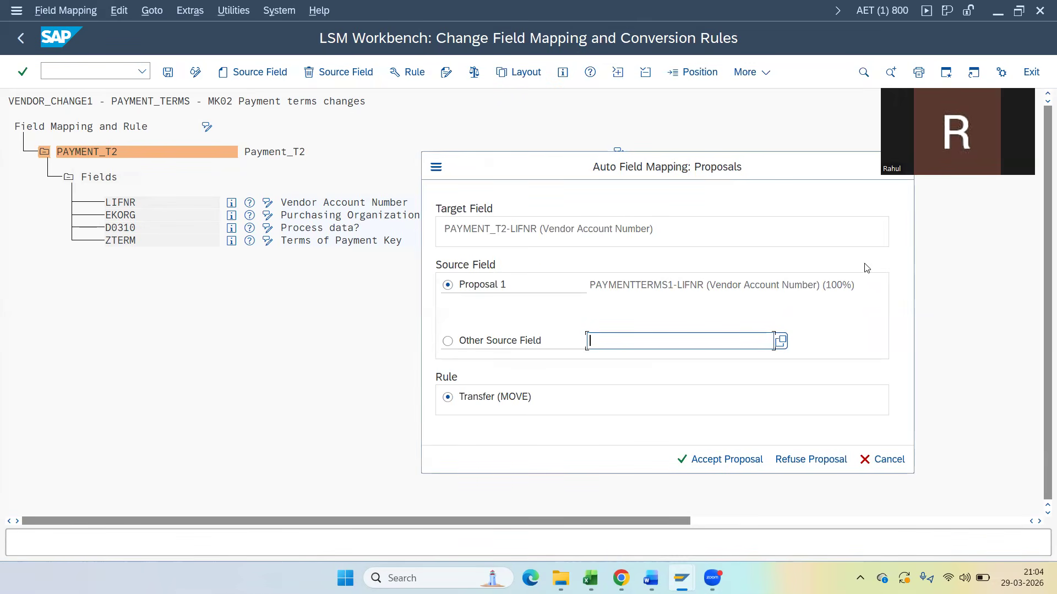
# Accept the proposed source fields for LIFNR, EKORG, D0310 and ZTERM and complete the auto field mapping.
pyautogui.click(698, 463)
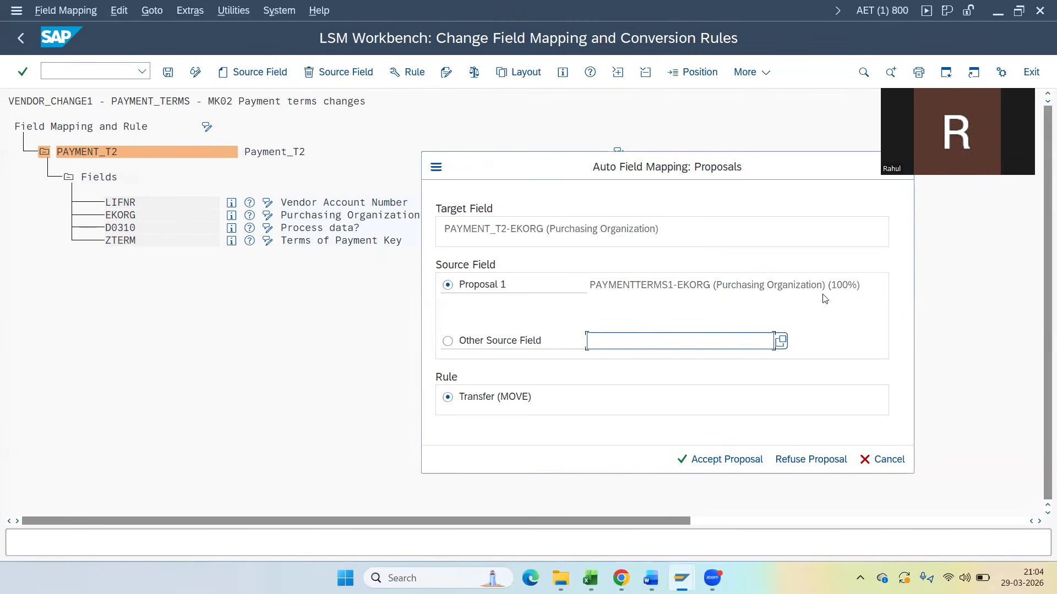
pyautogui.click(734, 462)
pyautogui.click(734, 462)
pyautogui.click(736, 459)
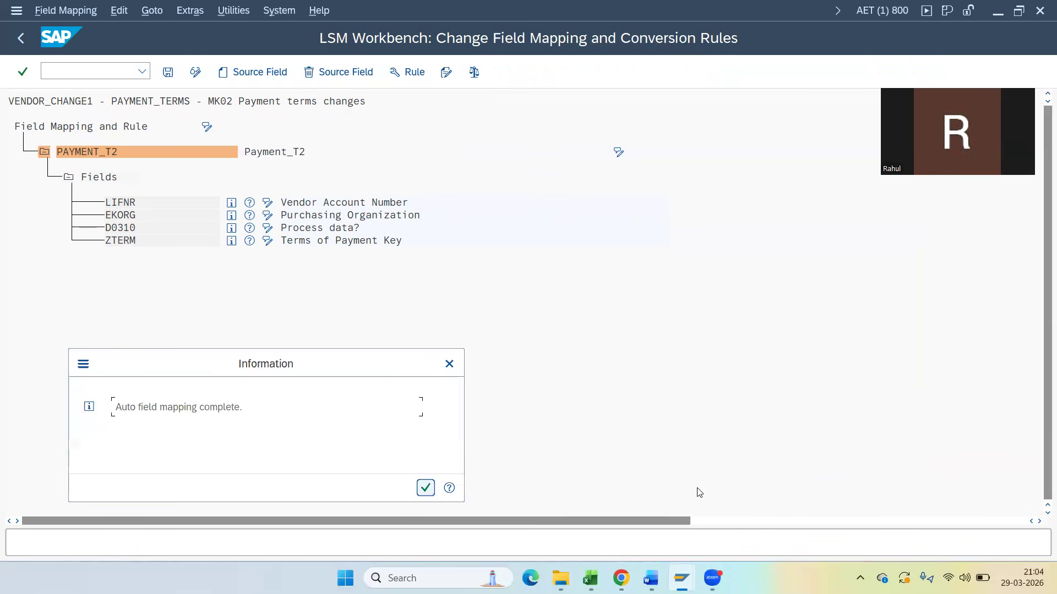
pyautogui.click(425, 488)
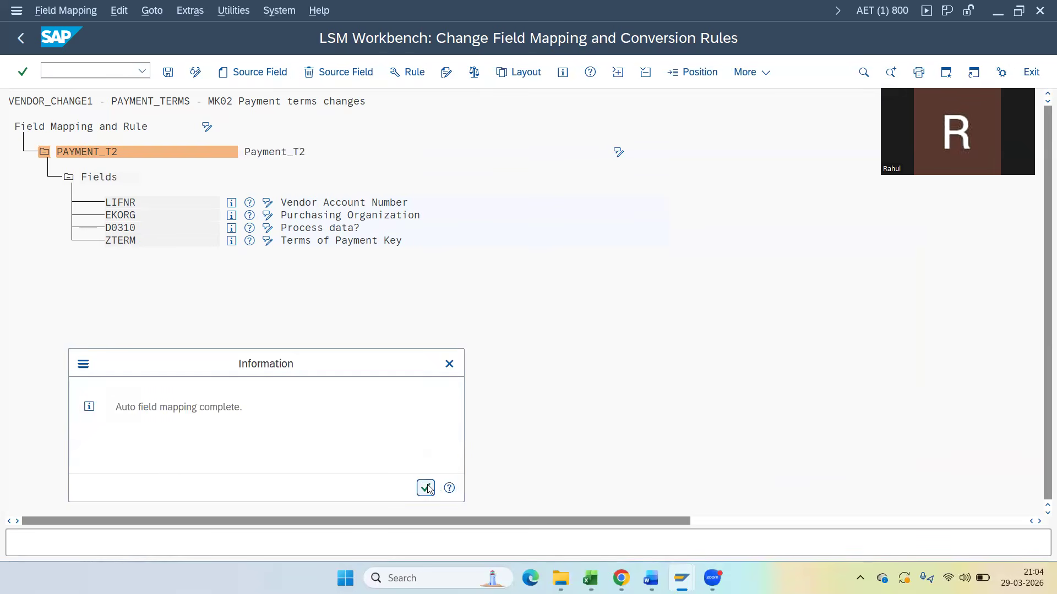
# Save the field mapping, return to the process steps, and select Specify Files.
pyautogui.click(168, 72)
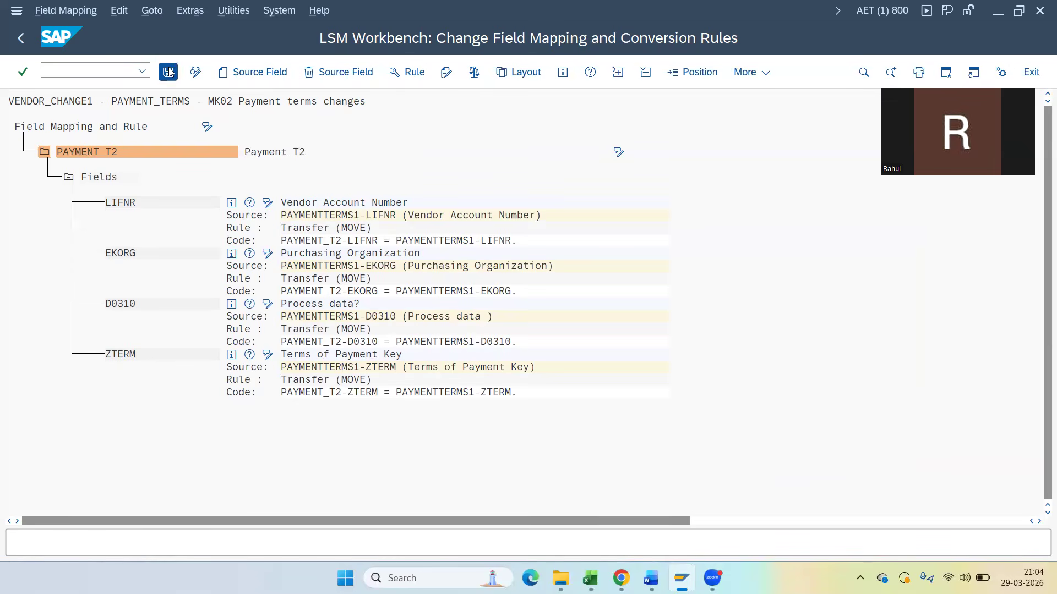
pyautogui.click(22, 39)
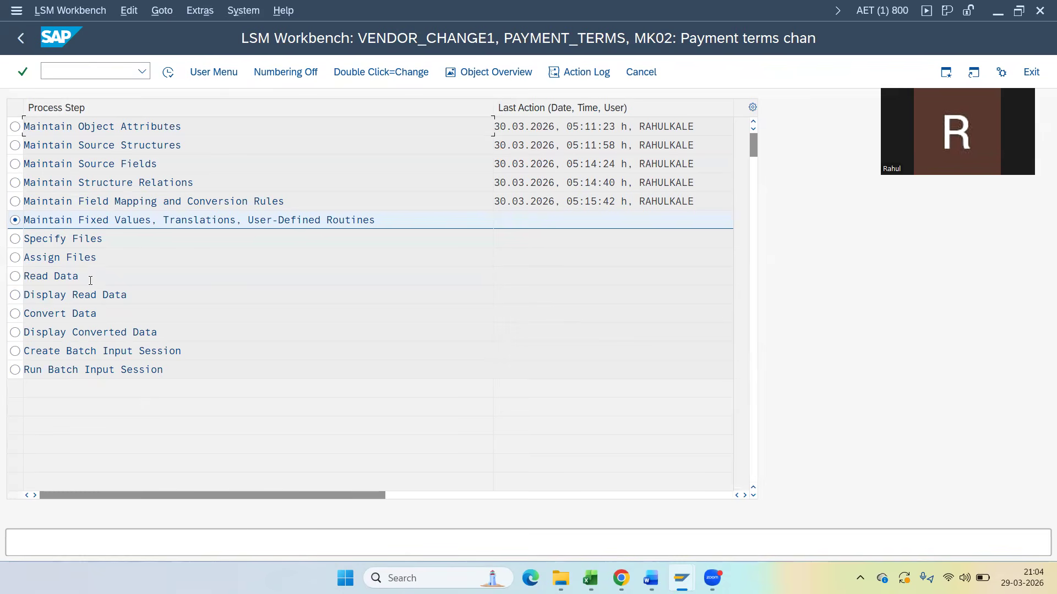
pyautogui.click(15, 240)
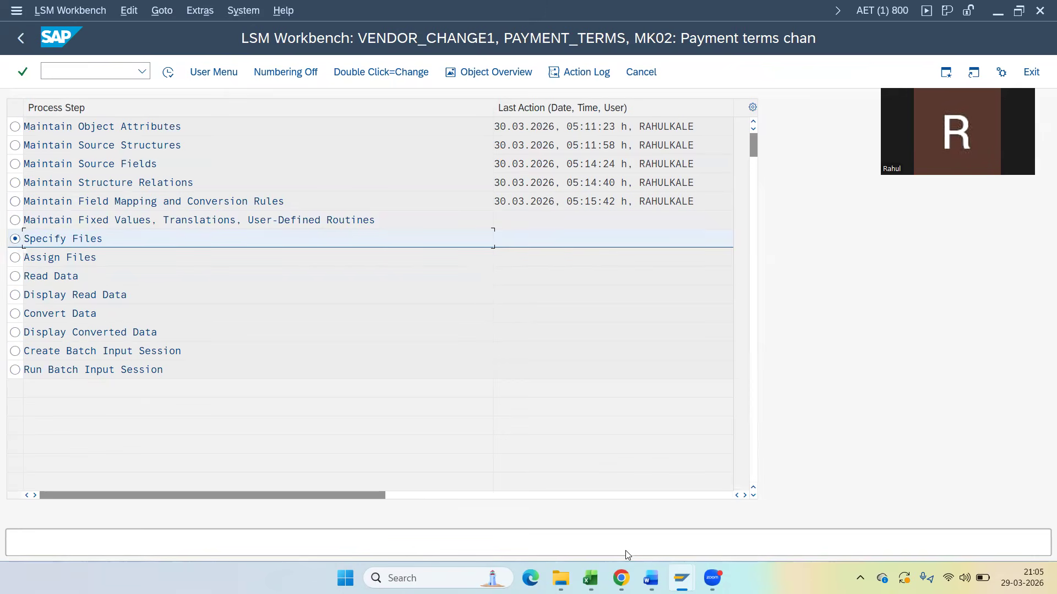
# Switch to Excel and copy the field names LIFNR, EKORG, D0310 and ZTERM from column A of the Recorded data sheet.
pyautogui.click(590, 578)
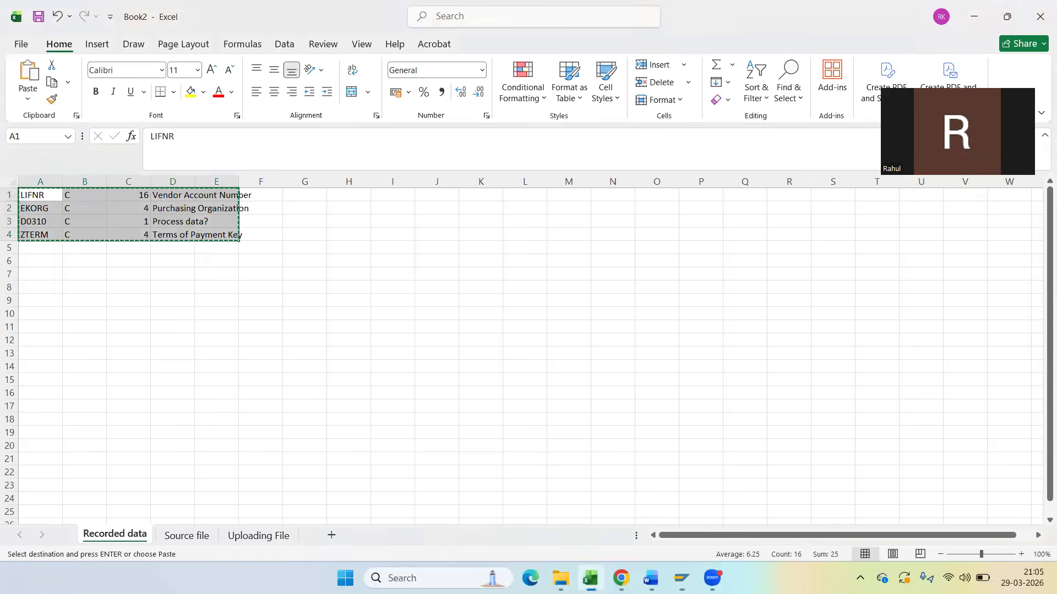
pyautogui.click(243, 379)
pyautogui.moveTo(30, 196); pyautogui.dragTo(41, 244)
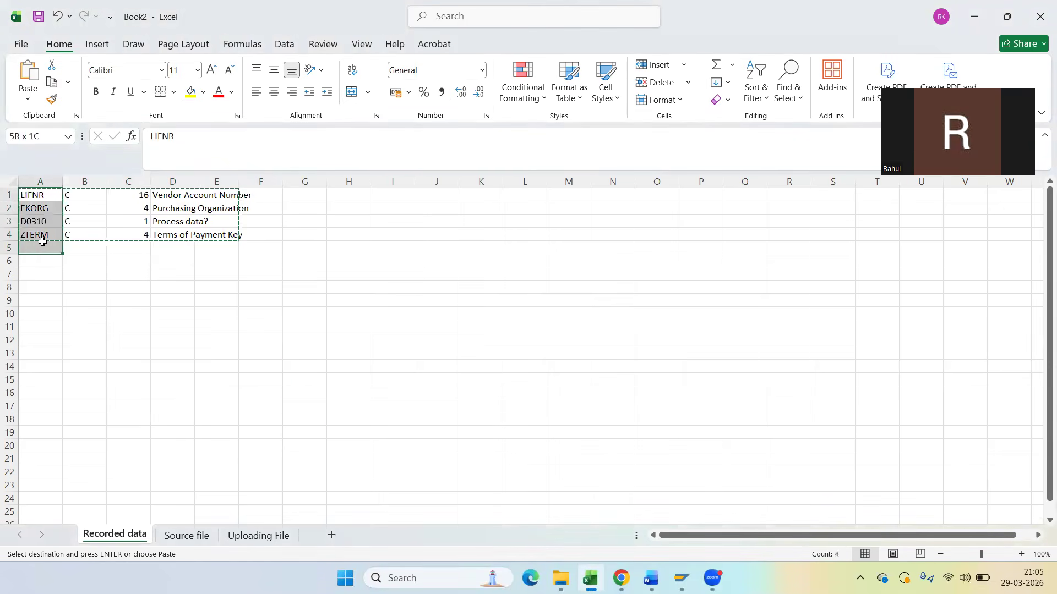
pyautogui.hotkey('ctrl', 'c')
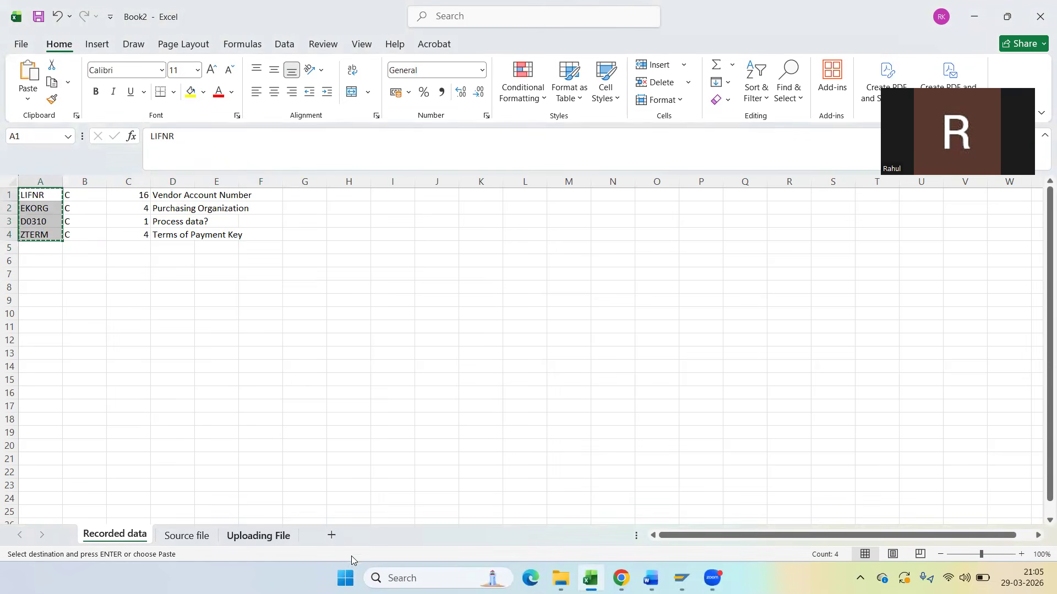
# Paste the copied field names transposed across row 1 of the Uploading File sheet, starting in A1.
pyautogui.click(278, 536)
pyautogui.click(57, 196)
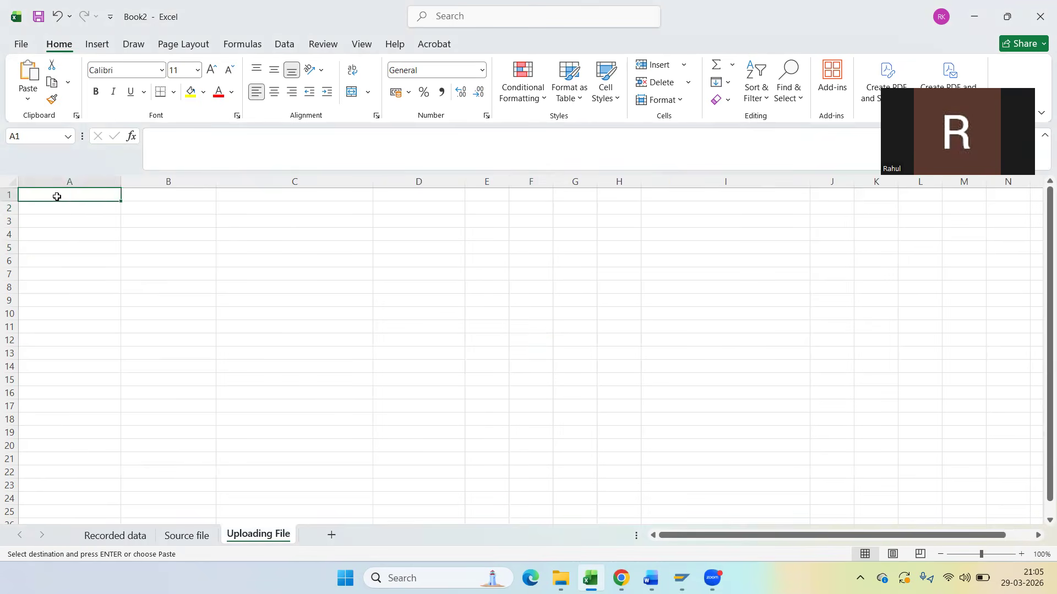
pyautogui.rightClick(57, 197)
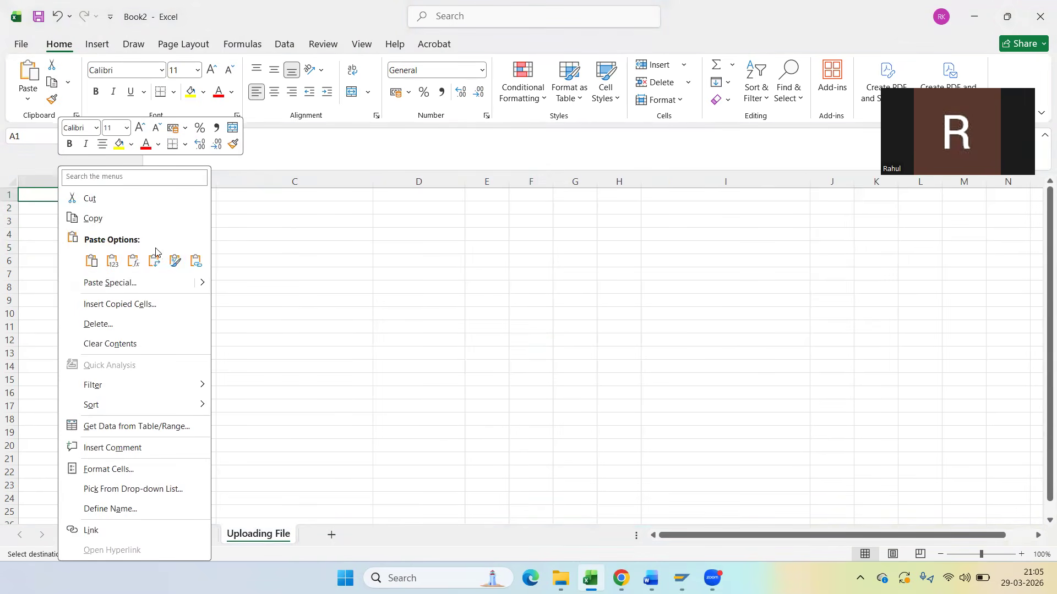
pyautogui.click(195, 284)
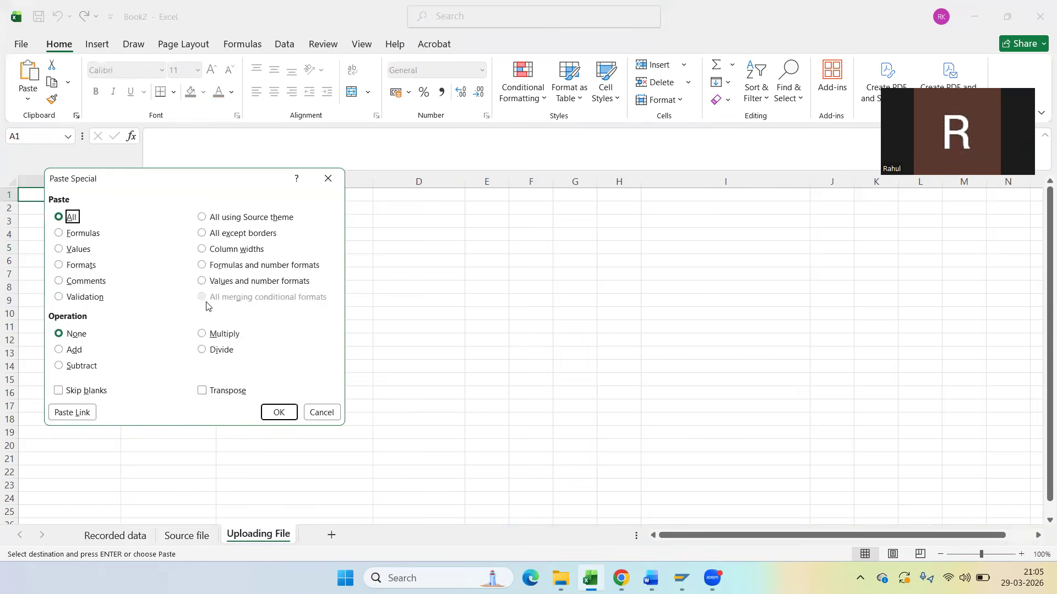
pyautogui.click(322, 412)
pyautogui.hotkey('ctrl', 'v')
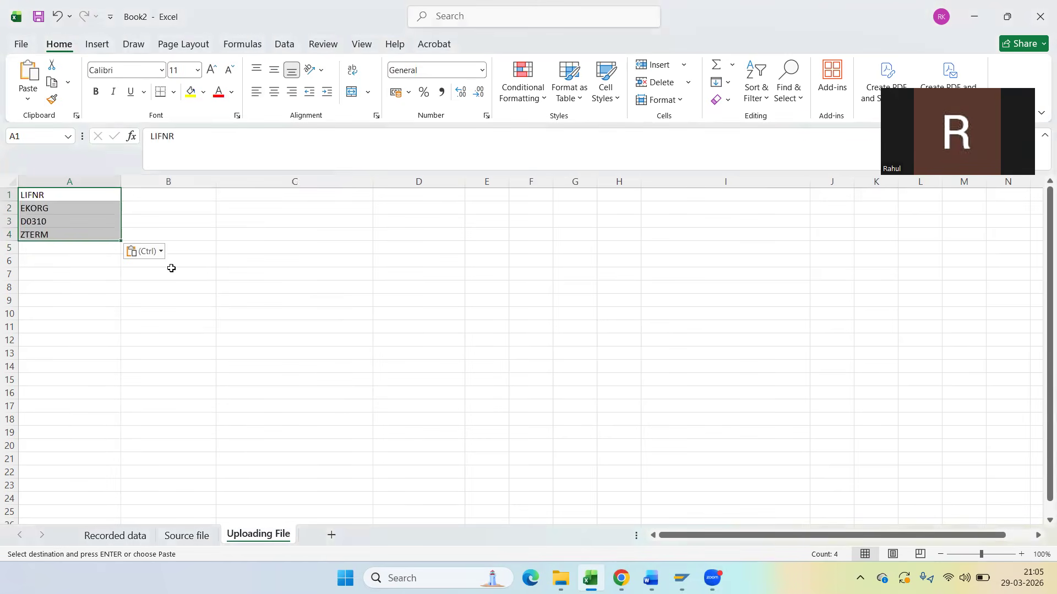
pyautogui.click(159, 252)
pyautogui.click(177, 308)
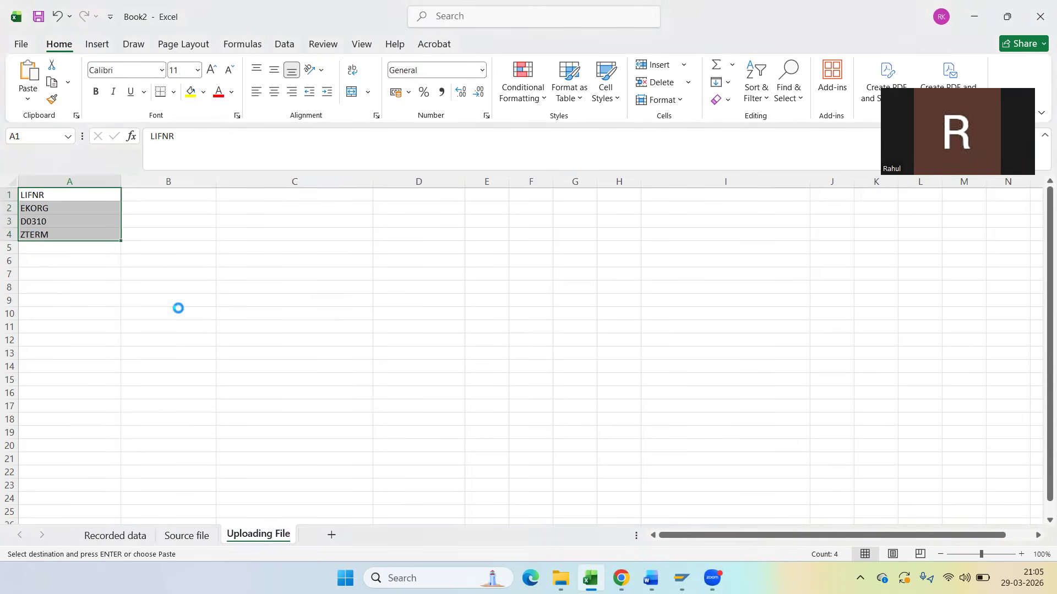
# Copy the four field descriptions from column D of Recorded data and paste them transposed into row 2 of the Uploading File sheet.
pyautogui.click(176, 539)
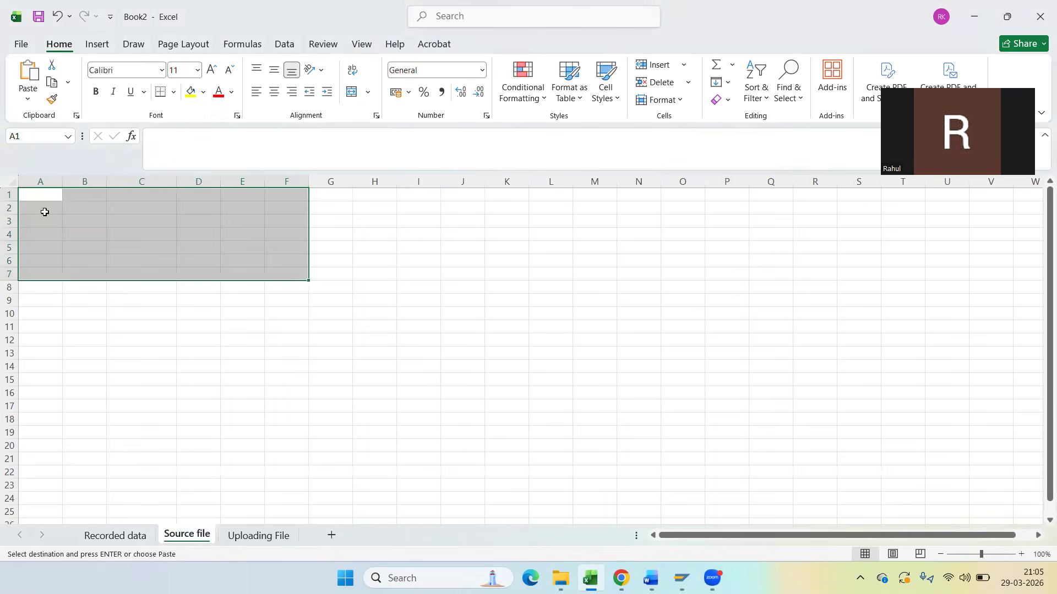
pyautogui.click(135, 536)
pyautogui.moveTo(170, 195); pyautogui.dragTo(177, 232)
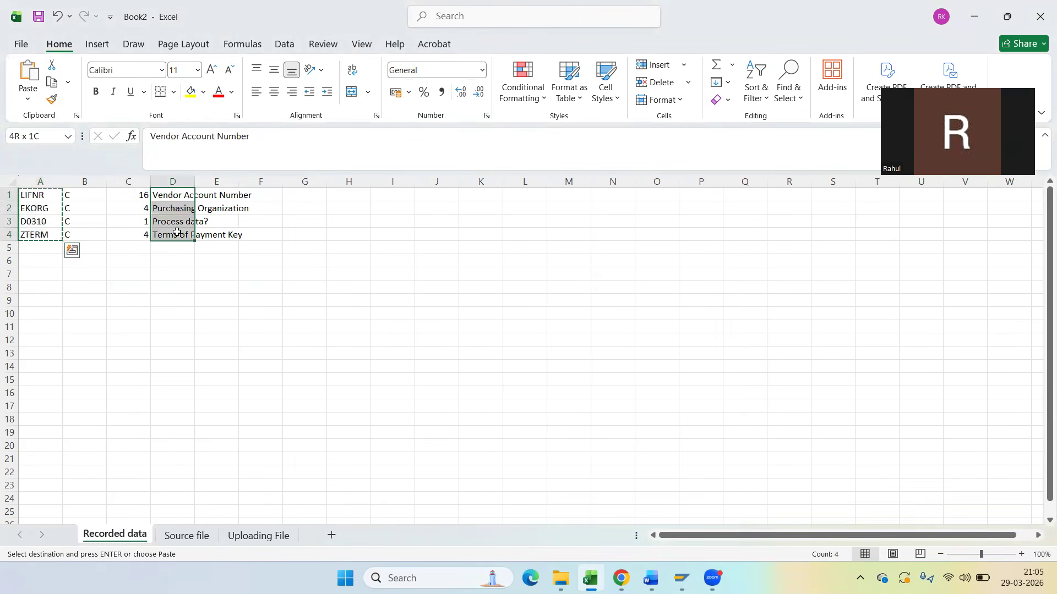
pyautogui.hotkey('ctrl', 'c')
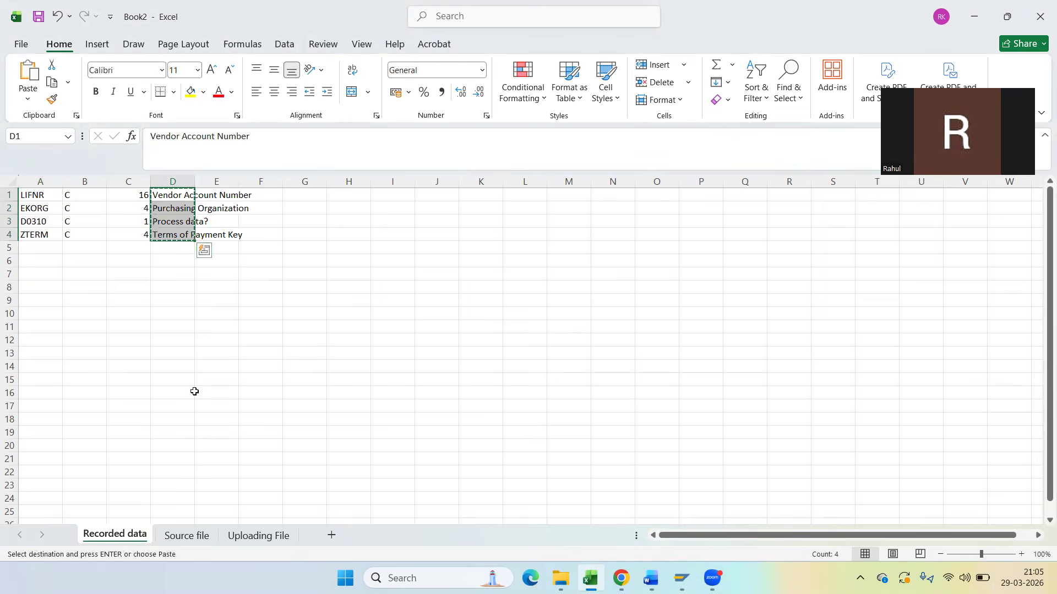
pyautogui.click(283, 535)
pyautogui.click(66, 208)
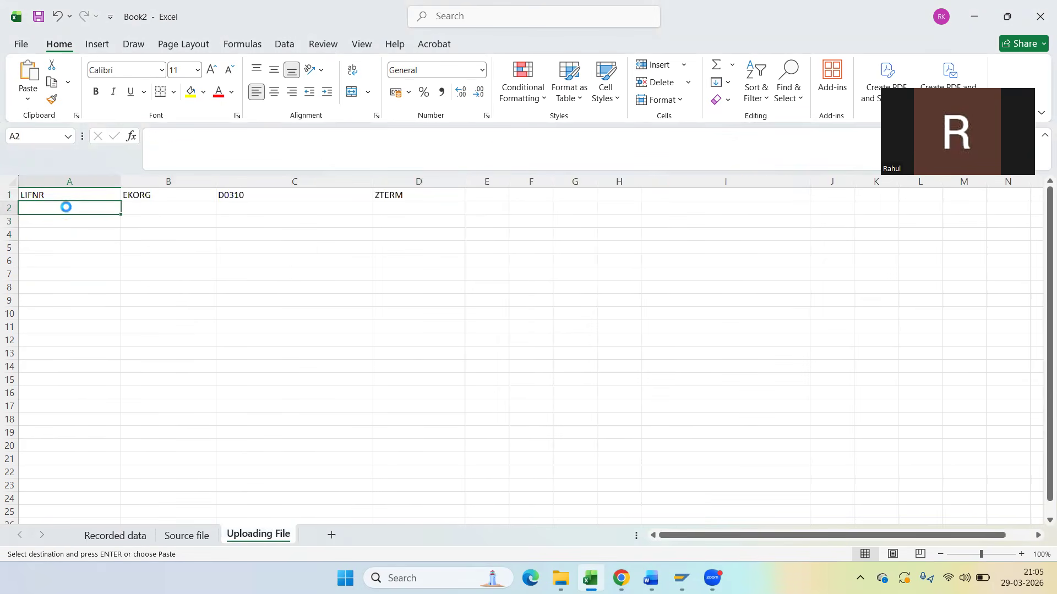
pyautogui.hotkey('ctrl', 'v')
pyautogui.click(161, 265)
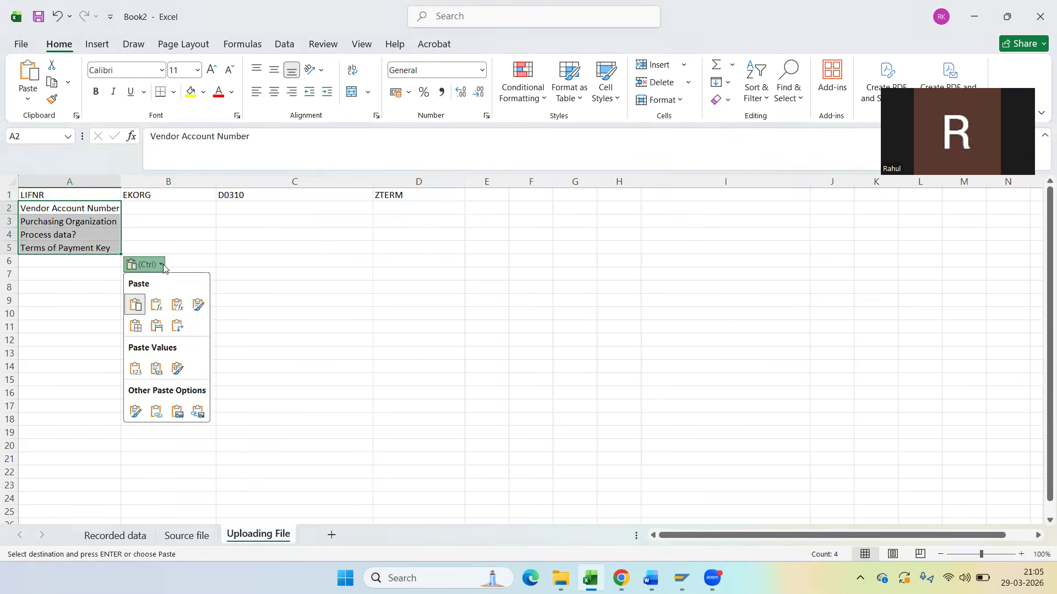
pyautogui.click(176, 325)
pyautogui.click(363, 272)
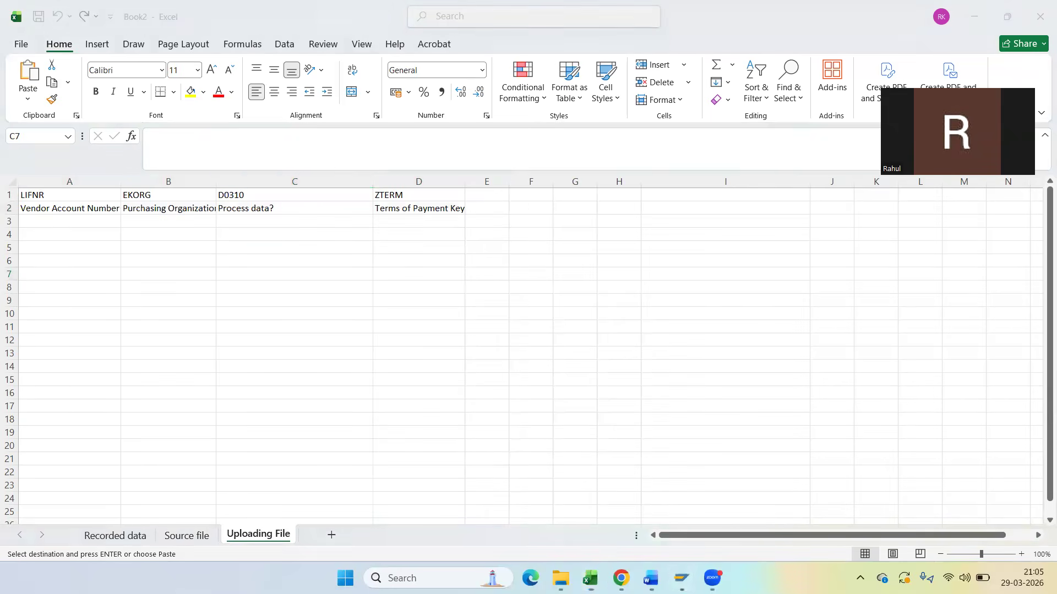
# Switch to SAP, open SE16N in a new session and display the LFM1 entries for purchasing organization KL01.
pyautogui.moveTo(682, 578)
pyautogui.click(722, 526)
pyautogui.click(59, 75)
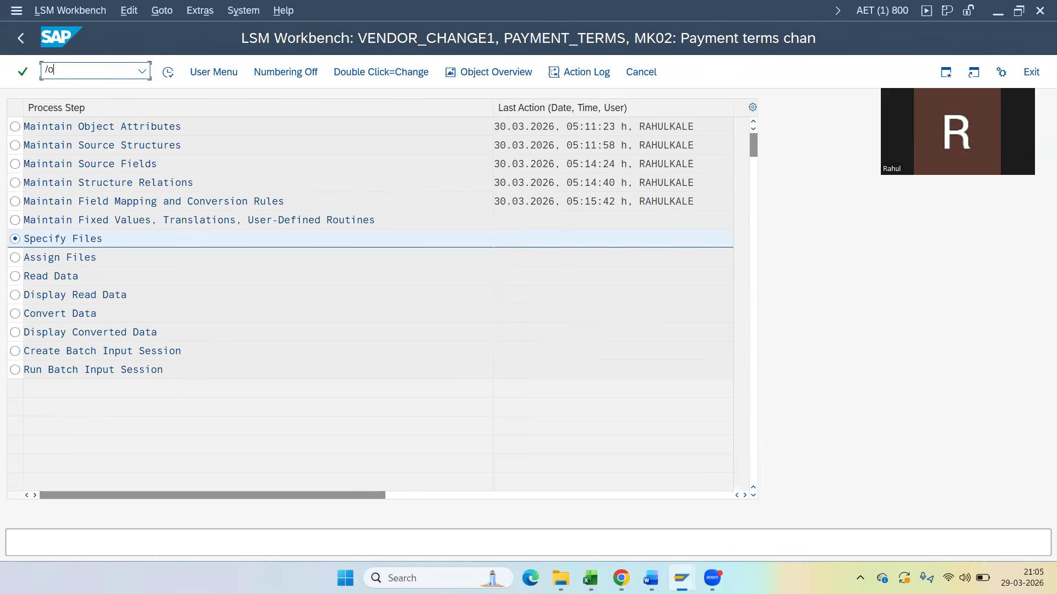
pyautogui.write('/ose16n')
pyautogui.press('Return')
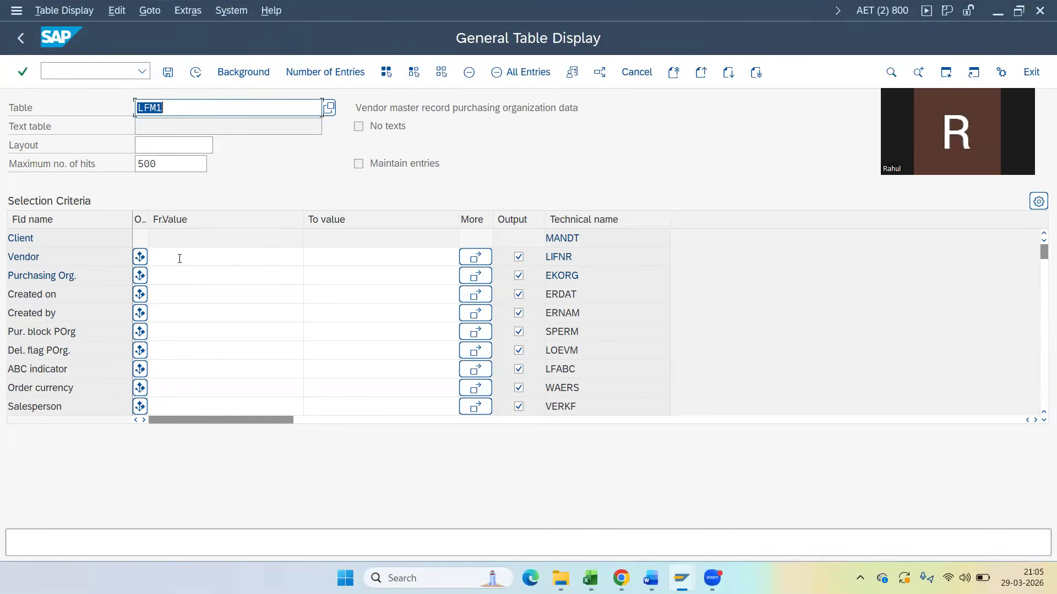
pyautogui.write('kl01')
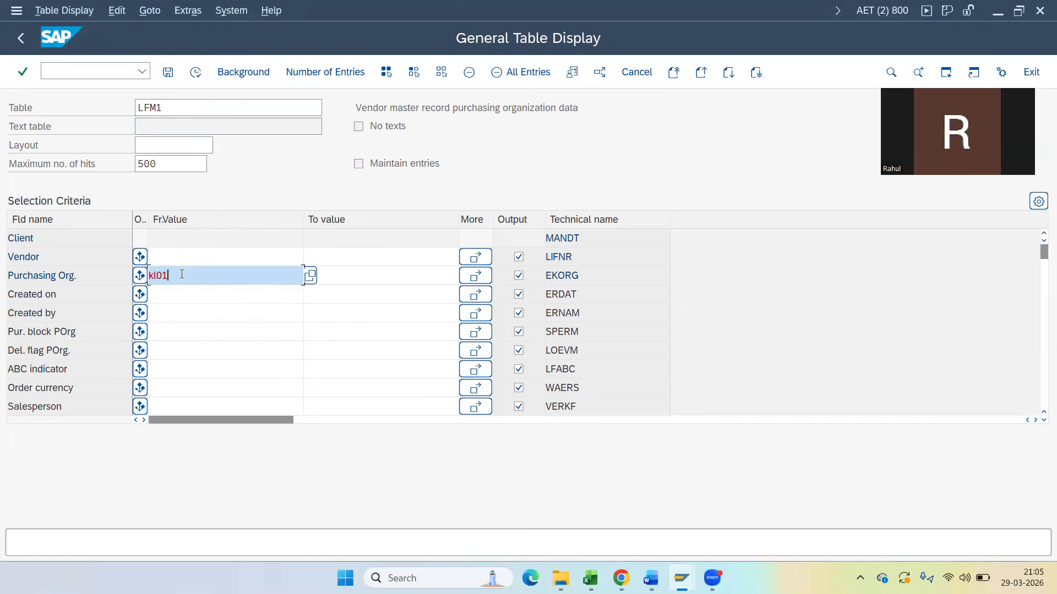
pyautogui.click(197, 73)
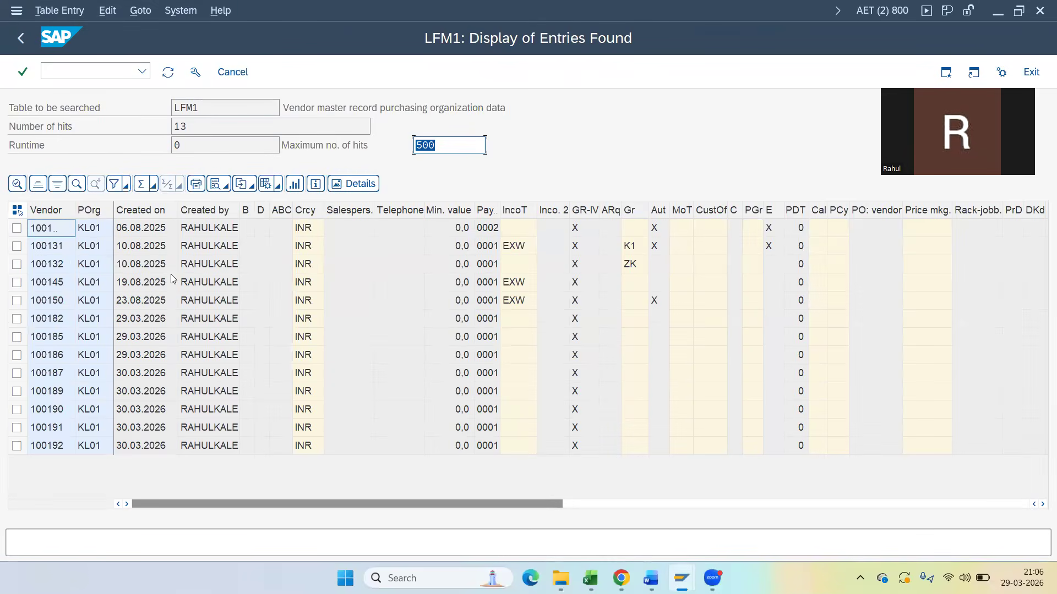
# Copy all vendor numbers from the LFM1 results and paste them under LIFNR in the Excel Uploading File sheet, starting in A3.
pyautogui.click(92, 236)
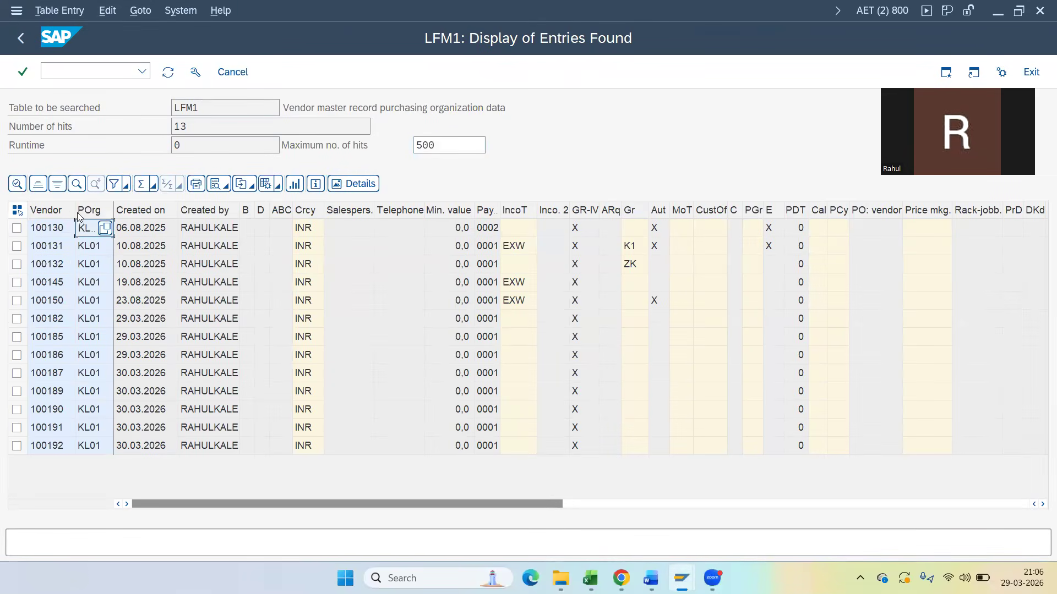
pyautogui.moveTo(76, 208); pyautogui.dragTo(60, 446)
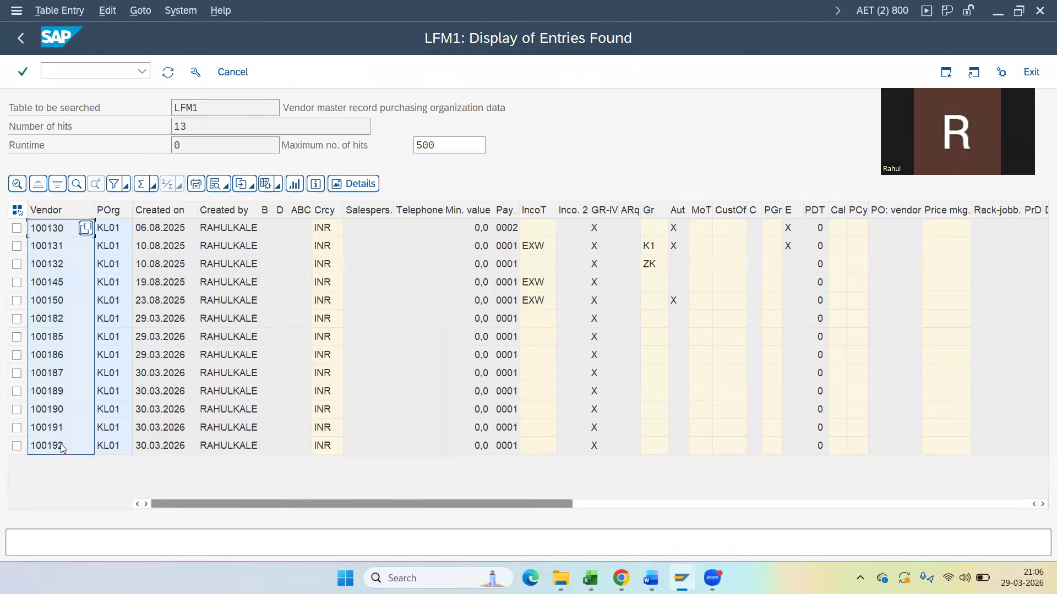
pyautogui.hotkey('ctrl', 'c')
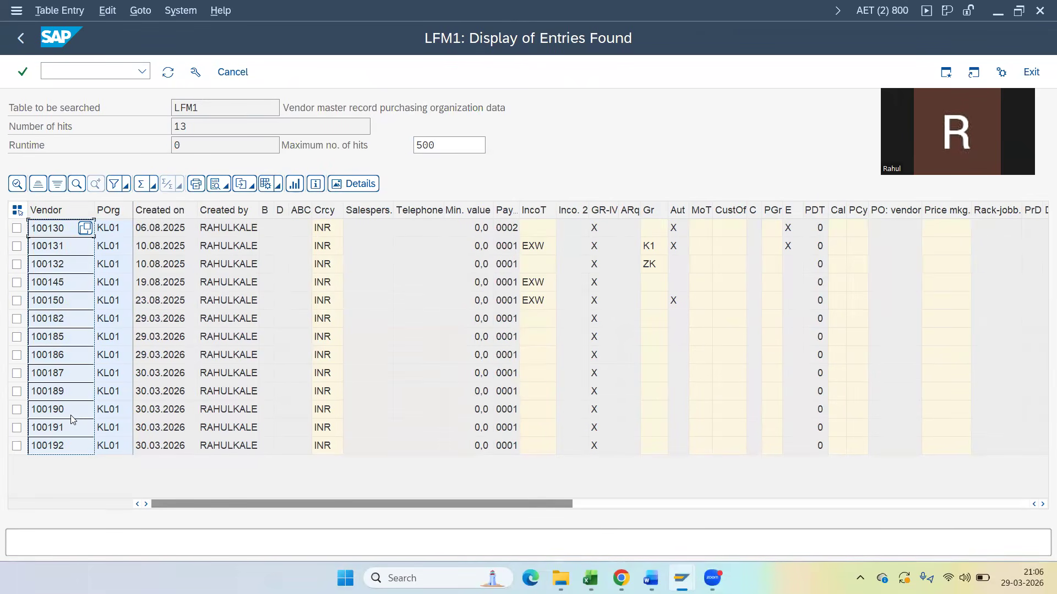
pyautogui.hotkey('alt', 'Tab')
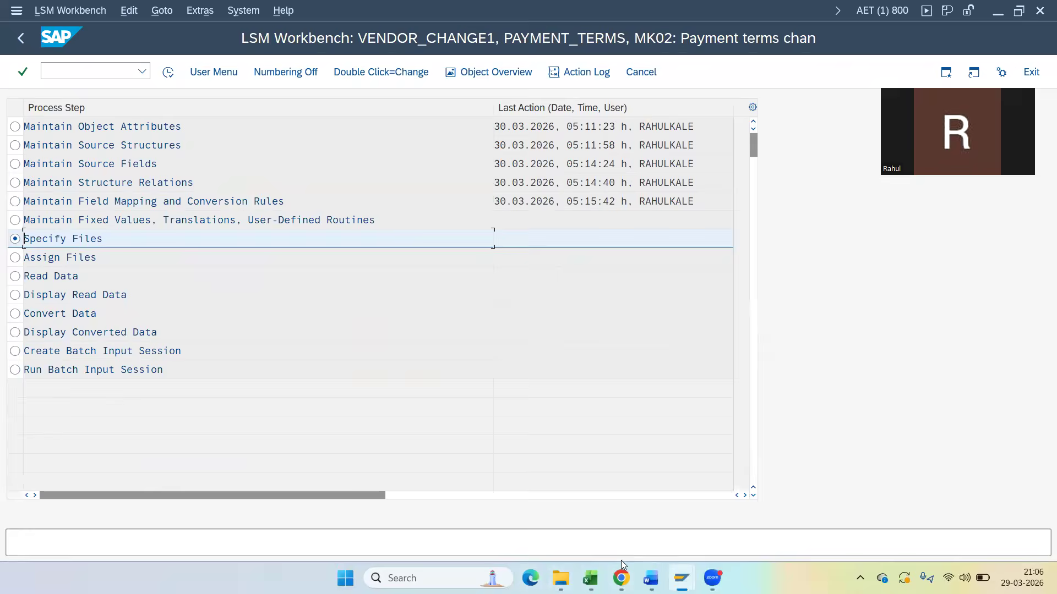
pyautogui.click(591, 579)
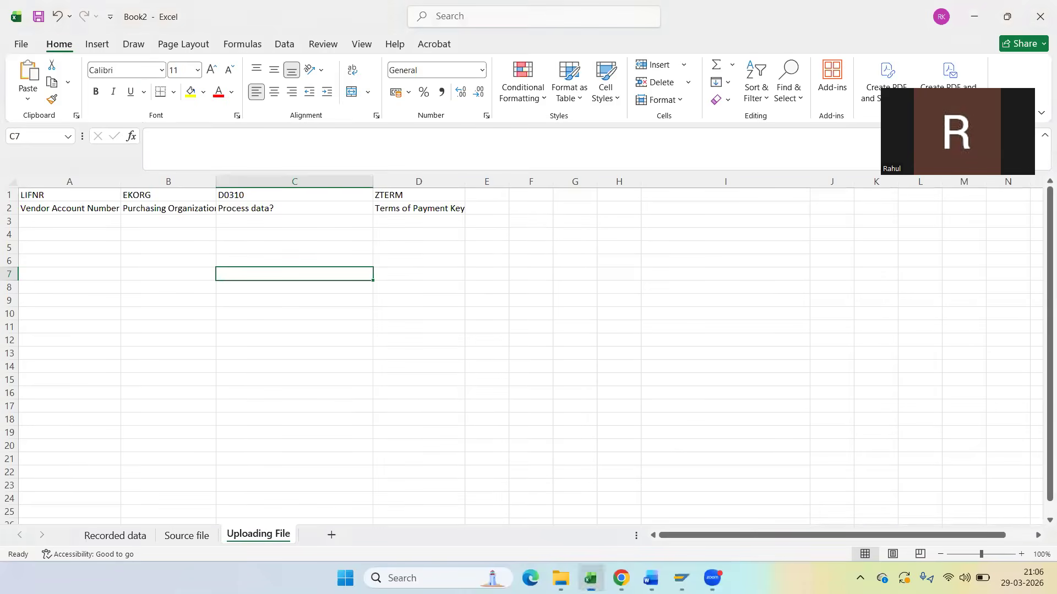
pyautogui.click(38, 220)
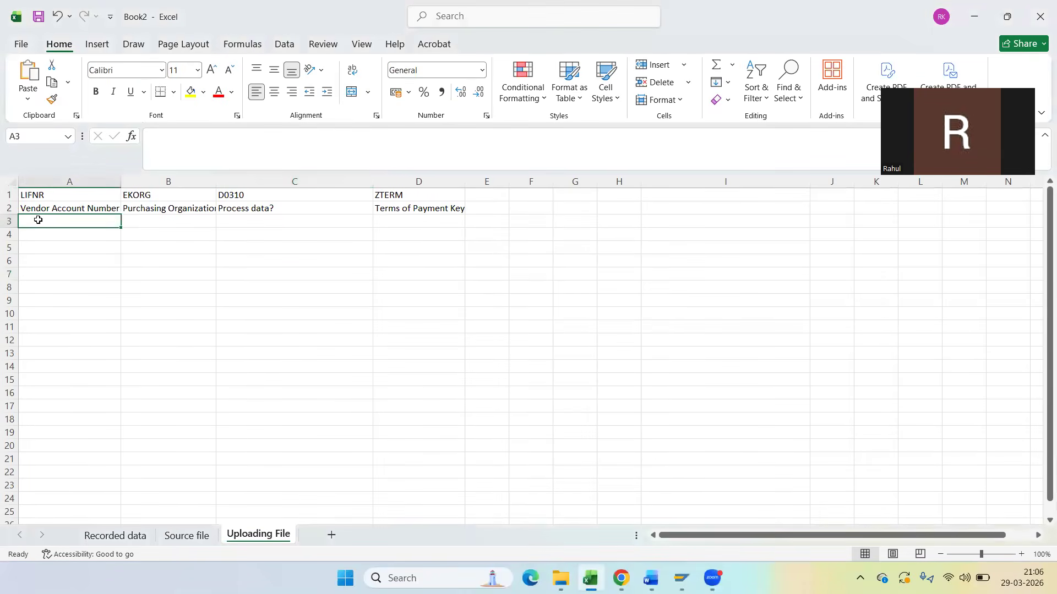
pyautogui.hotkey('ctrl', 'v')
# Enter purchasing organization KL01 in B3 and fill it down to B15 for all vendors.
pyautogui.click(145, 224)
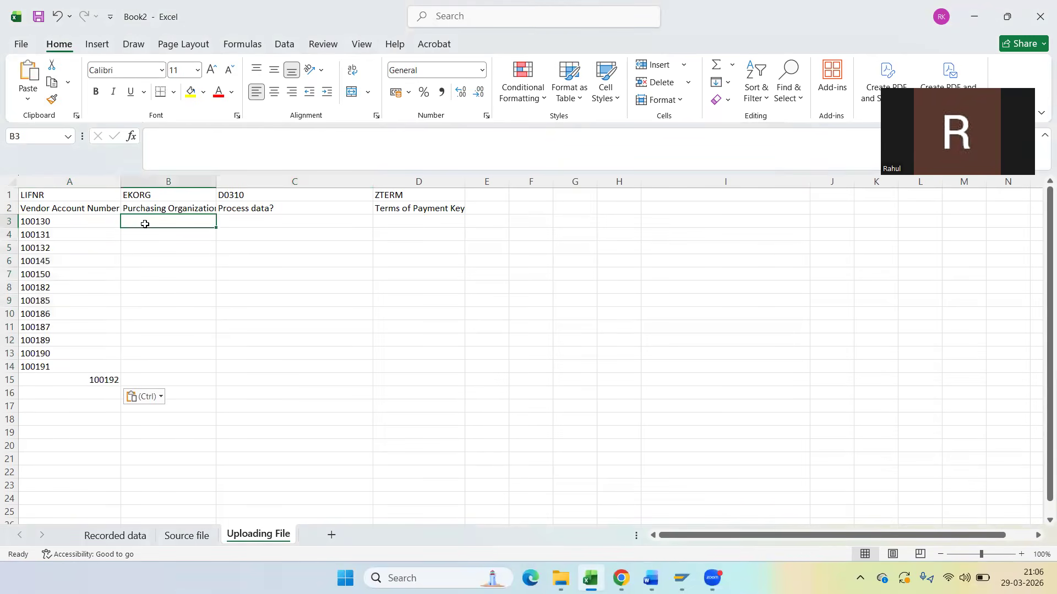
pyautogui.write('KL')
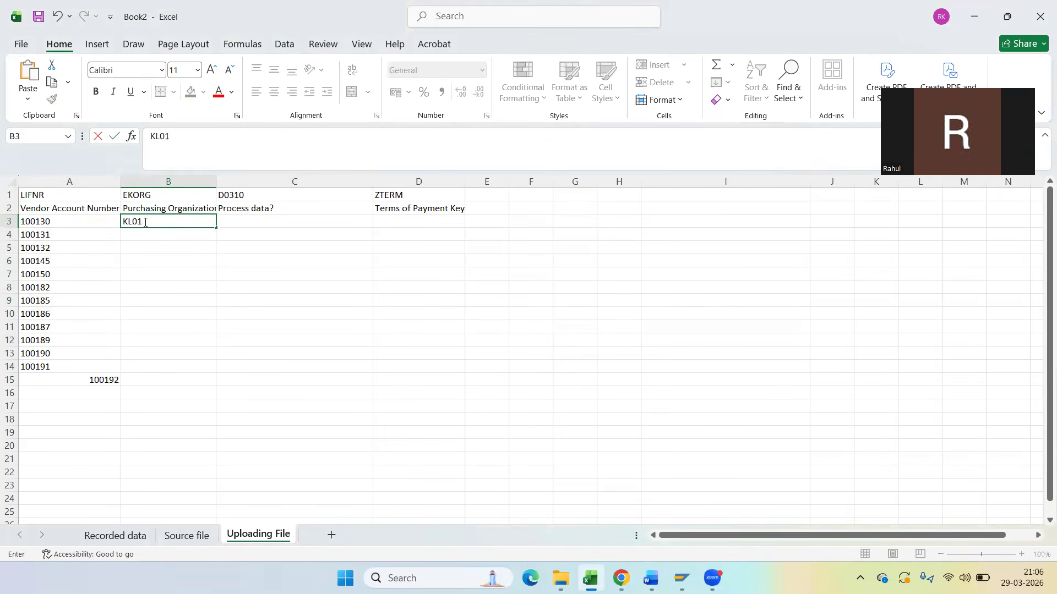
pyautogui.write('01')
pyautogui.click(223, 325)
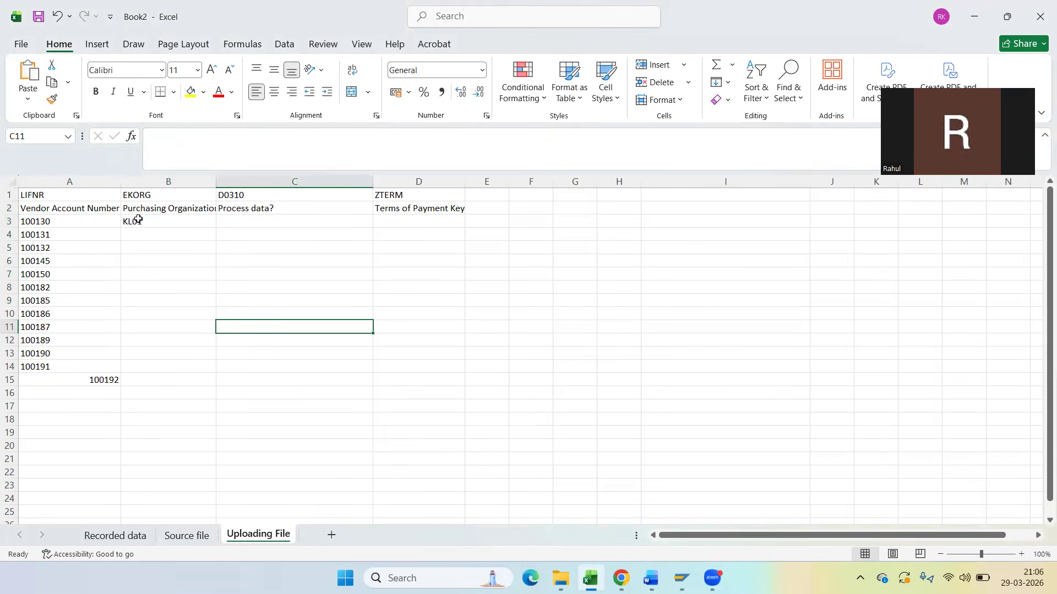
pyautogui.moveTo(137, 220); pyautogui.dragTo(147, 259)
pyautogui.moveTo(174, 359); pyautogui.dragTo(177, 376)
pyautogui.hotkey('ctrl', 'd')
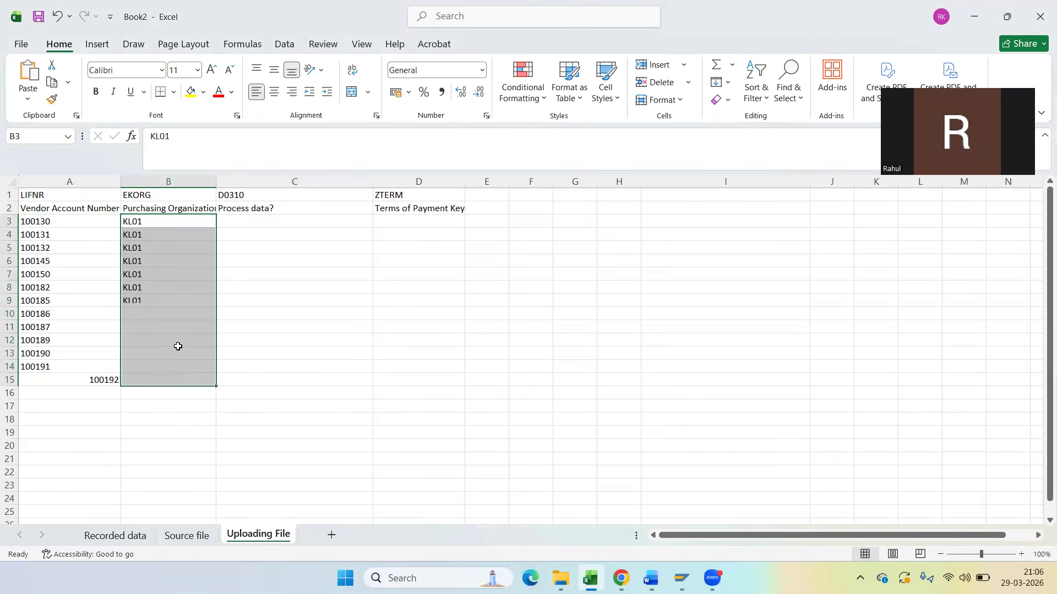
# Enter X under Process data? in C3, and fill payment terms key 0002 down from D3 to D15.
pyautogui.click(260, 220)
pyautogui.write('X')
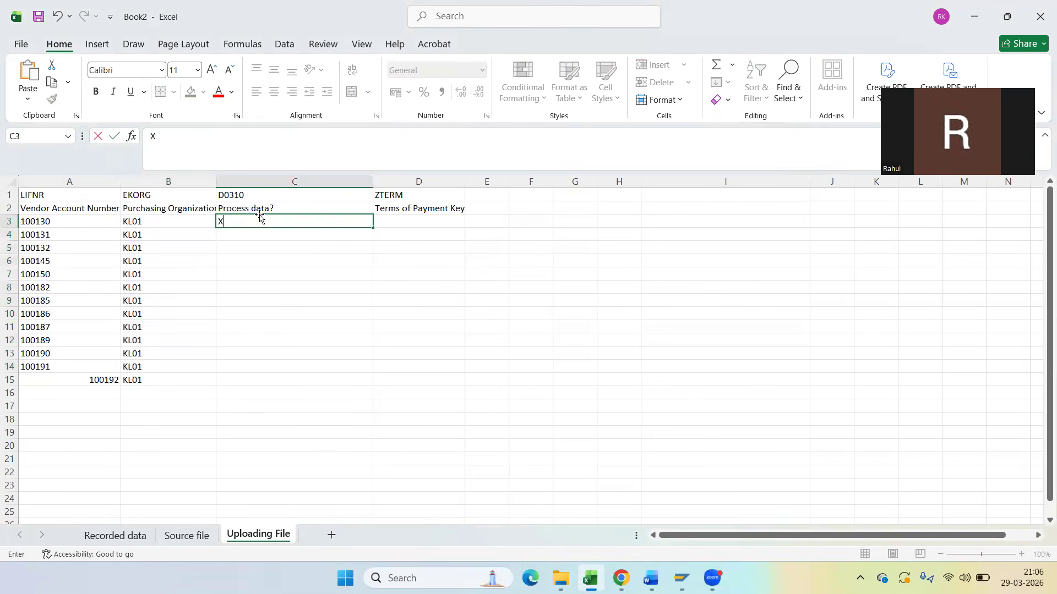
pyautogui.click(388, 221)
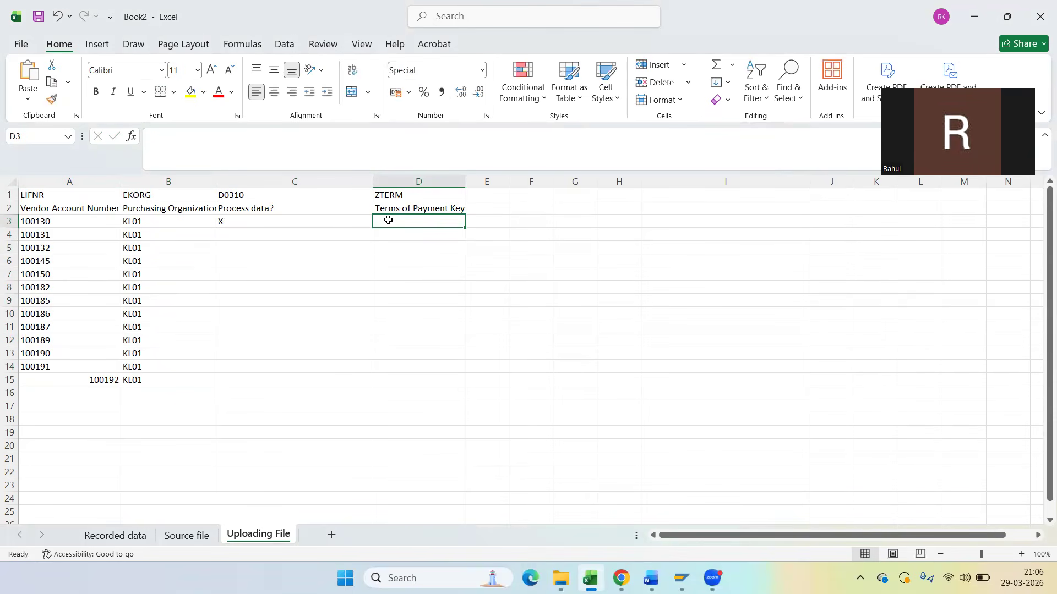
pyautogui.write('0002')
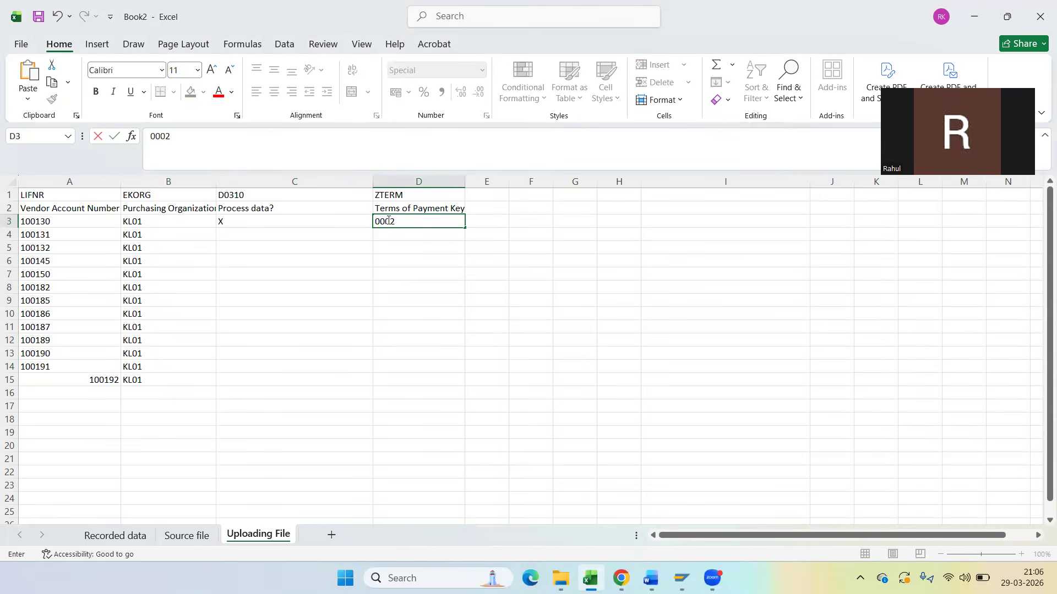
pyautogui.click(504, 224)
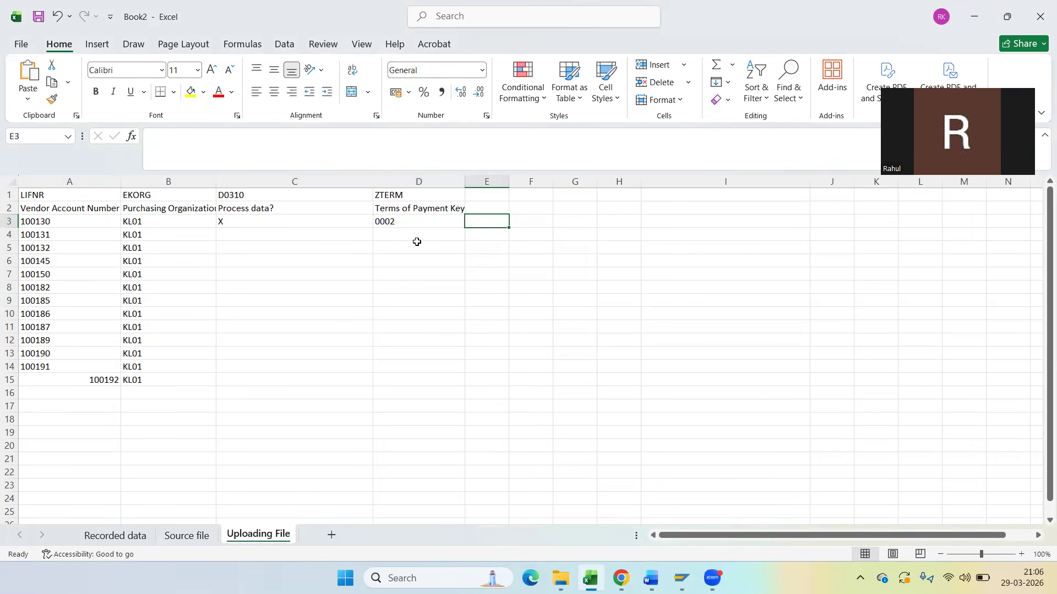
pyautogui.moveTo(414, 223); pyautogui.dragTo(416, 372)
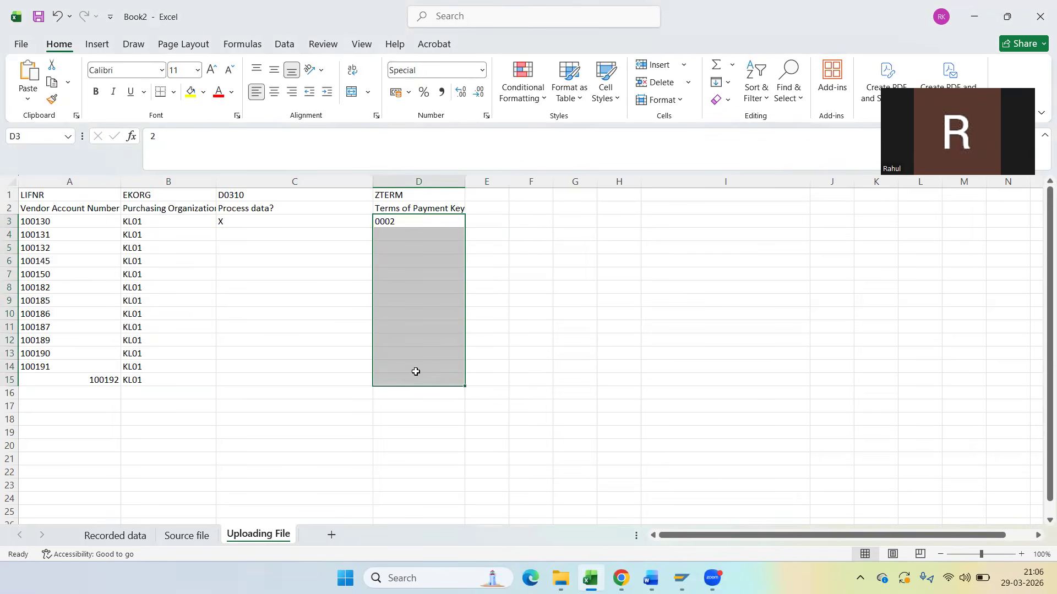
pyautogui.hotkey('ctrl', 'd')
pyautogui.click(547, 300)
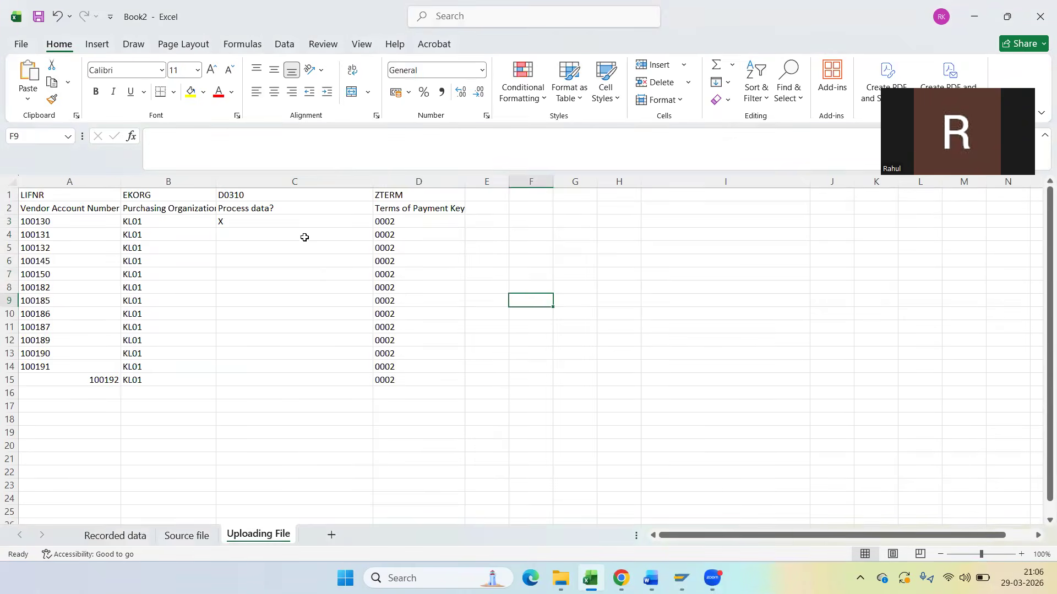
# Fill the X under D0310 down from C3 to C15, and delete the field description row 2 from the Uploading File sheet.
pyautogui.moveTo(242, 219); pyautogui.dragTo(271, 382)
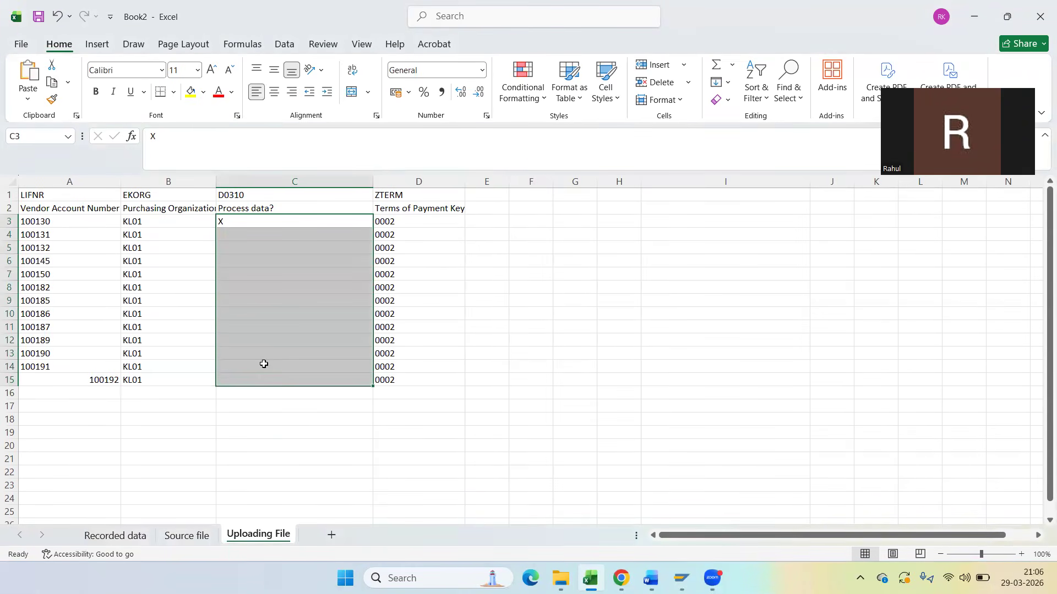
pyautogui.click(613, 315)
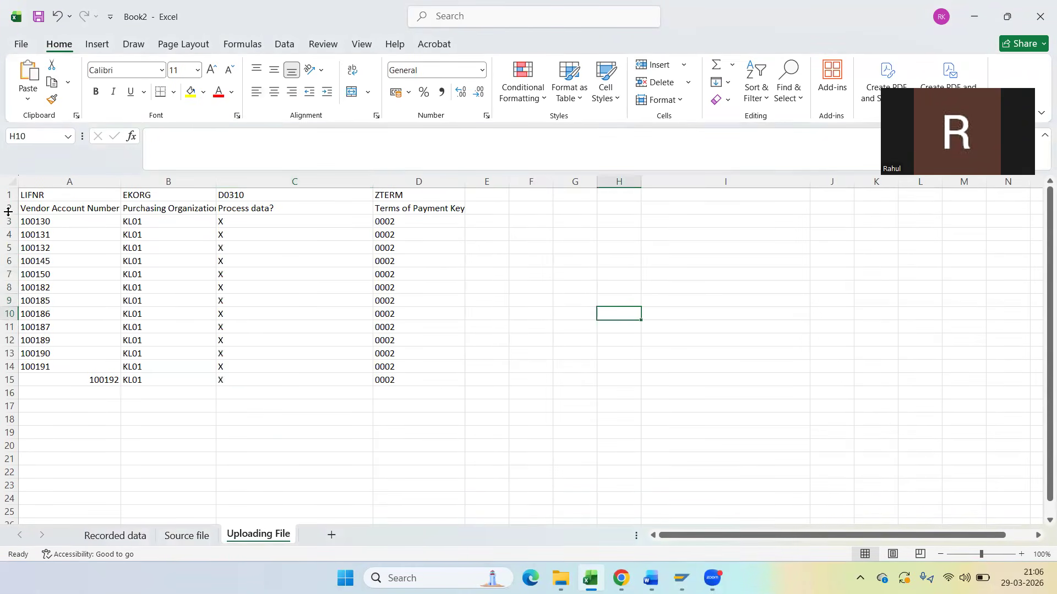
pyautogui.click(9, 207)
pyautogui.rightClick(9, 208)
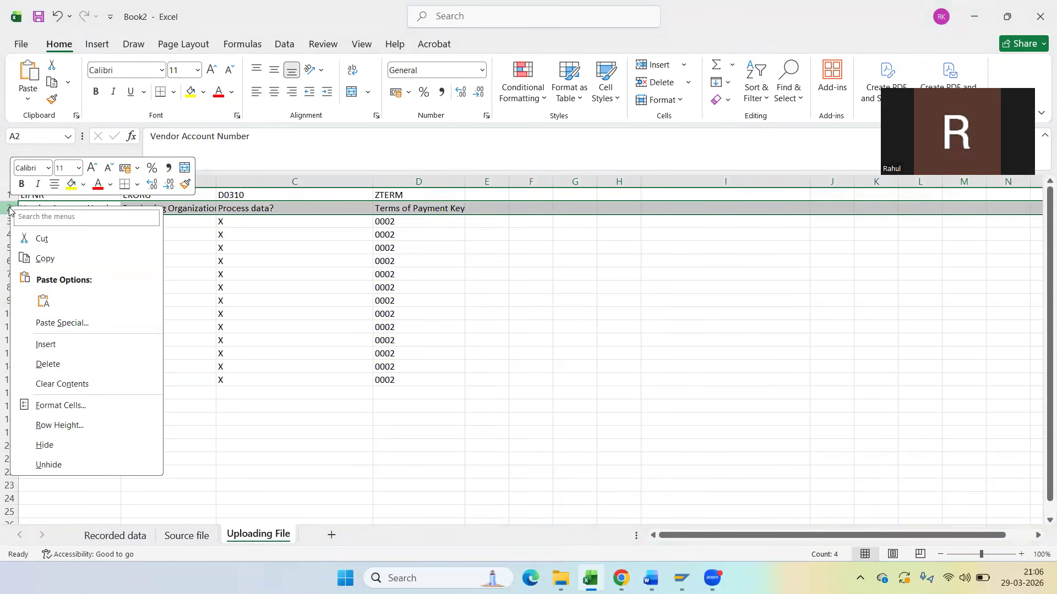
pyautogui.click(43, 368)
pyautogui.click(572, 341)
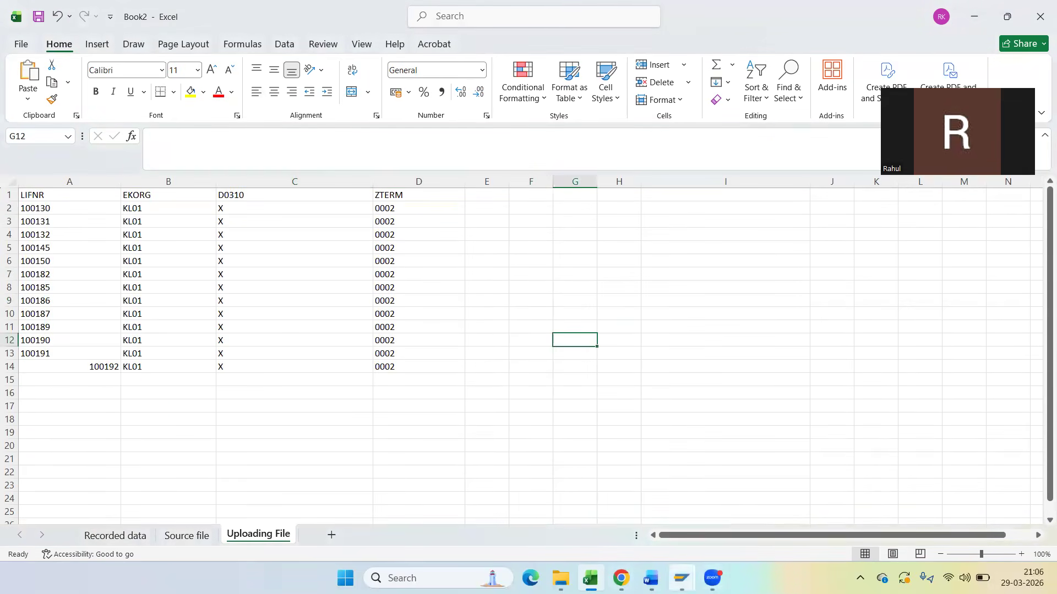
# Switch to SAP, restrict the LFM1 output to Vendor, Purchasing Org. and Payt Terms, and display the KL01 entries again.
pyautogui.moveTo(682, 578)
pyautogui.click(749, 498)
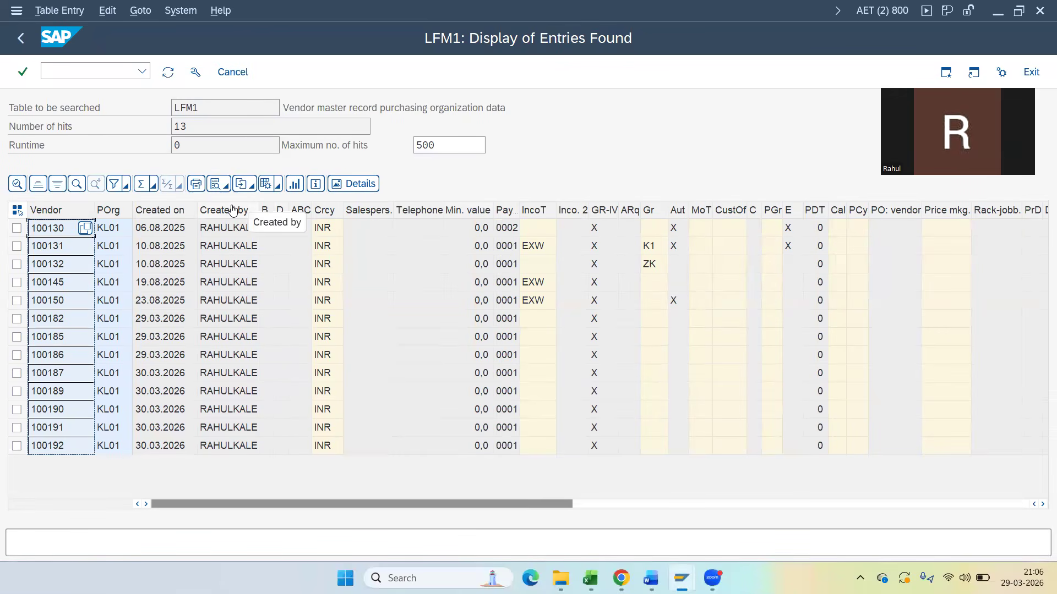
pyautogui.click(21, 37)
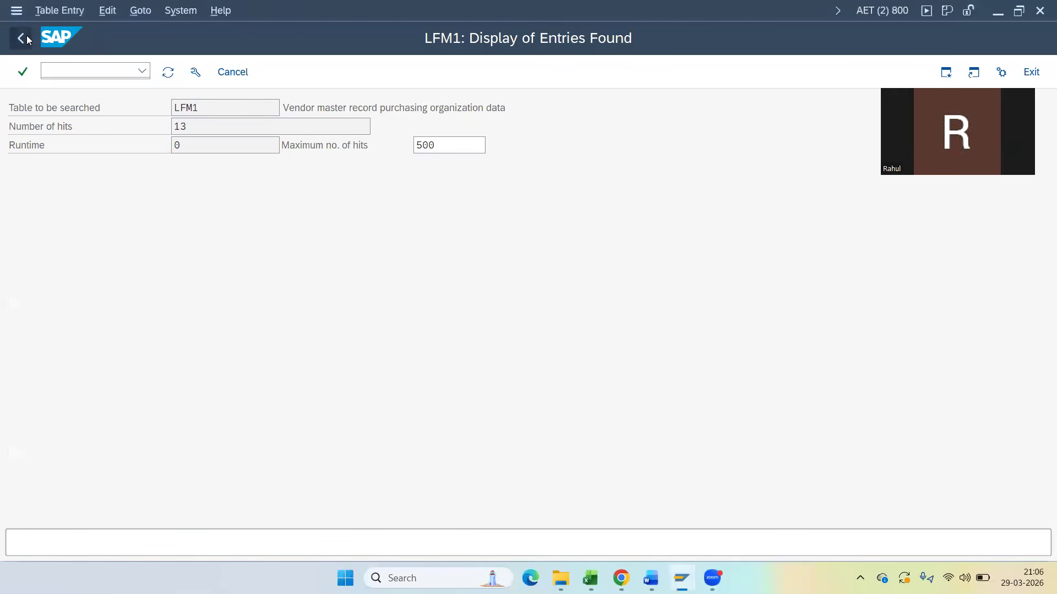
pyautogui.click(441, 74)
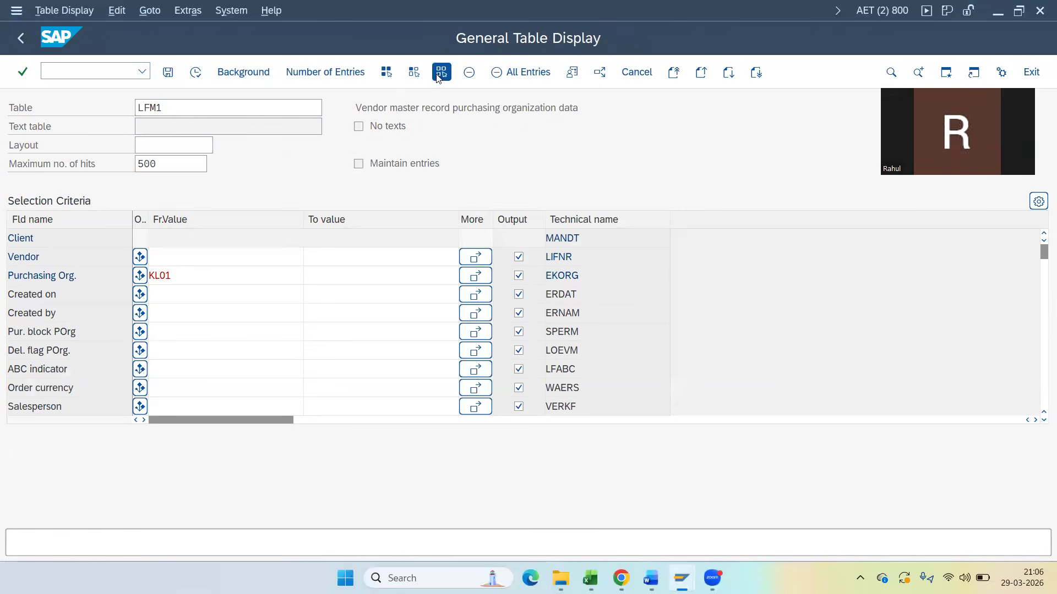
pyautogui.click(518, 256)
pyautogui.click(518, 275)
pyautogui.click(1043, 421)
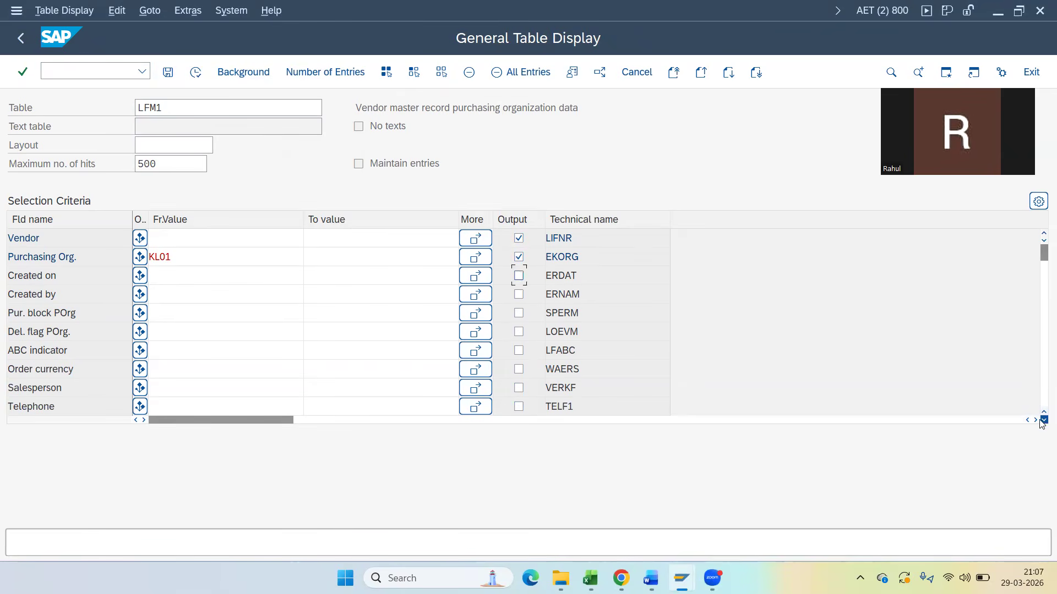
pyautogui.click(1043, 421)
pyautogui.click(1043, 421)
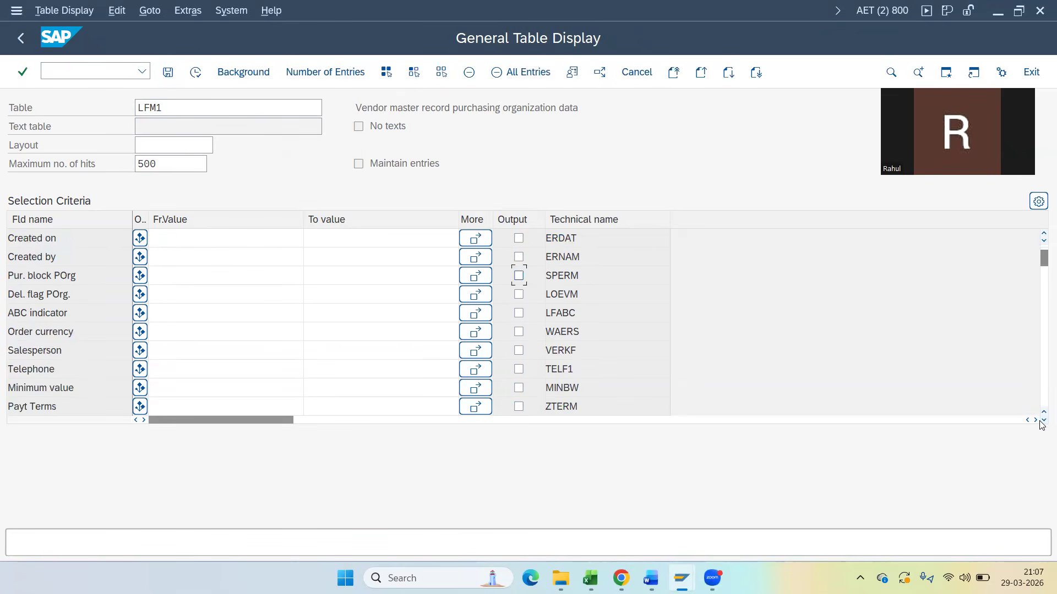
pyautogui.click(521, 390)
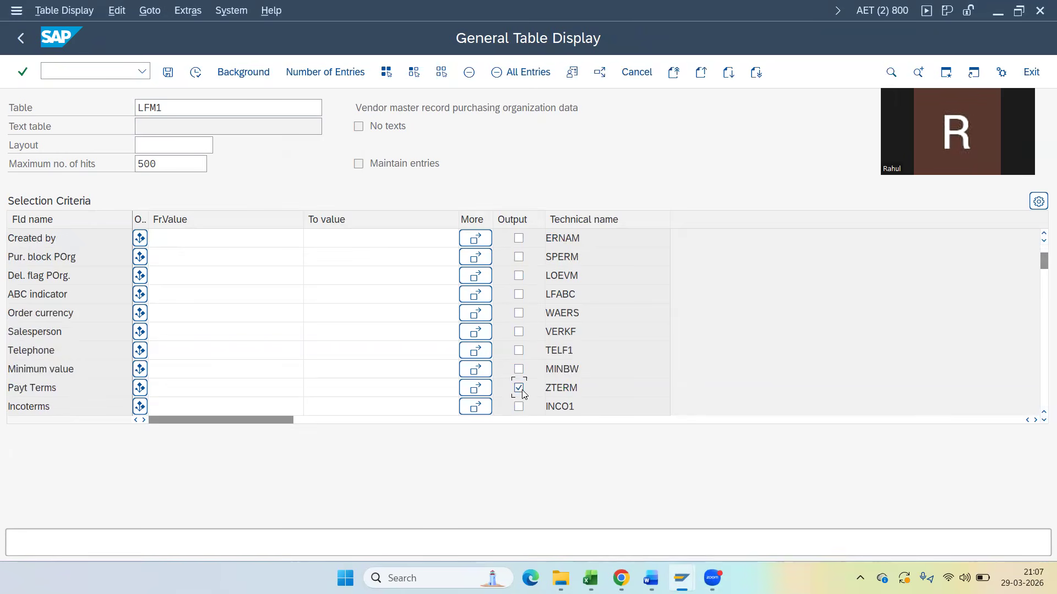
pyautogui.click(197, 71)
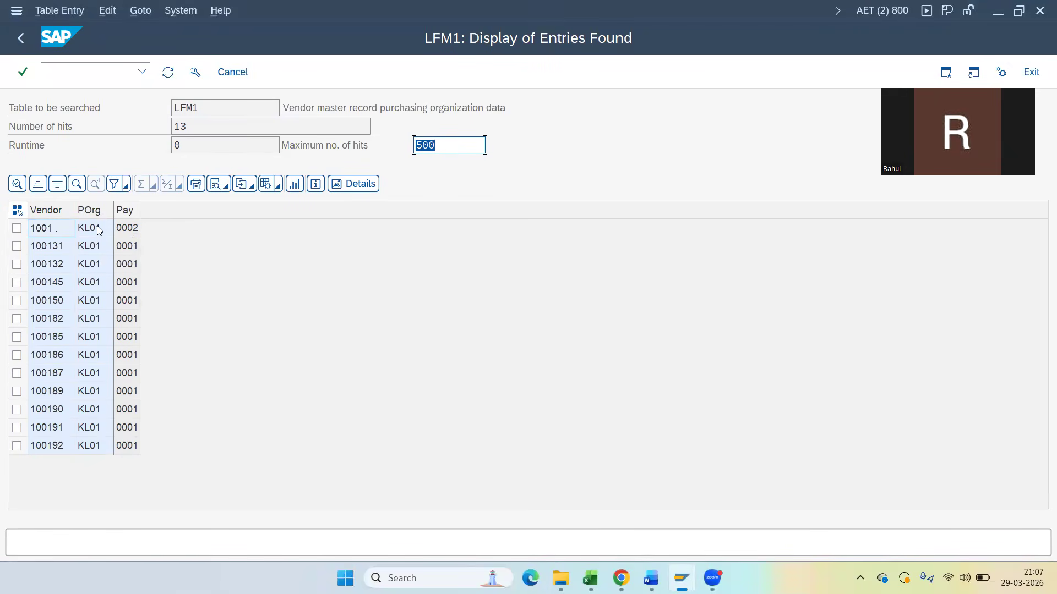
# Open MK02 in a new session and display the KL01 purchasing data of the first listed vendor.
pyautogui.click(102, 71)
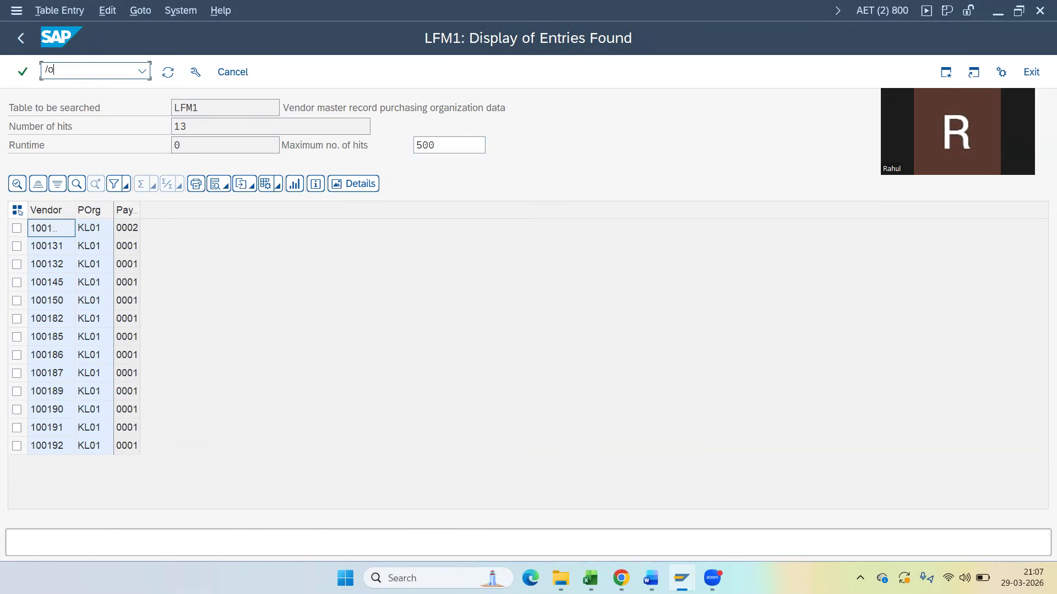
pyautogui.press('Return')
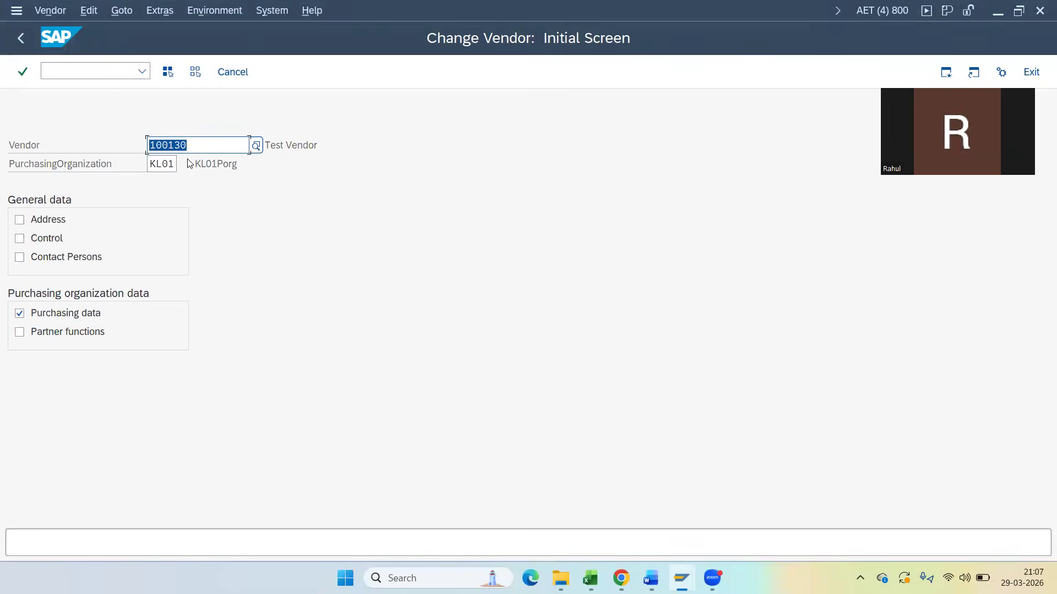
pyautogui.hotkey('alt', 'Tab')
pyautogui.hotkey('alt', 'Tab')
pyautogui.press('Return')
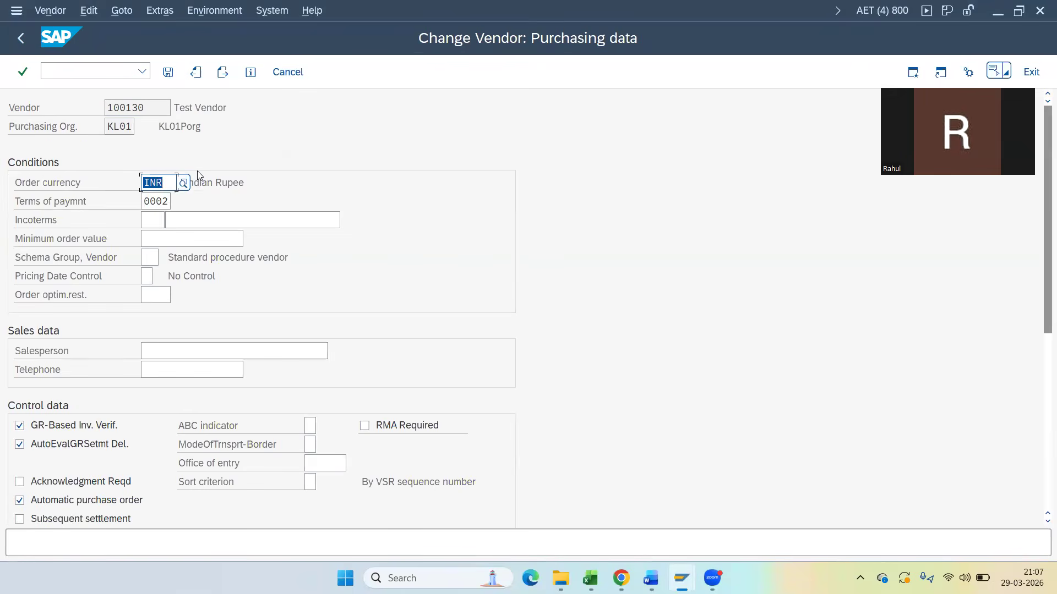
# Set the vendor's terms of payment to 0001, save the change and close the session.
pyautogui.click(168, 201)
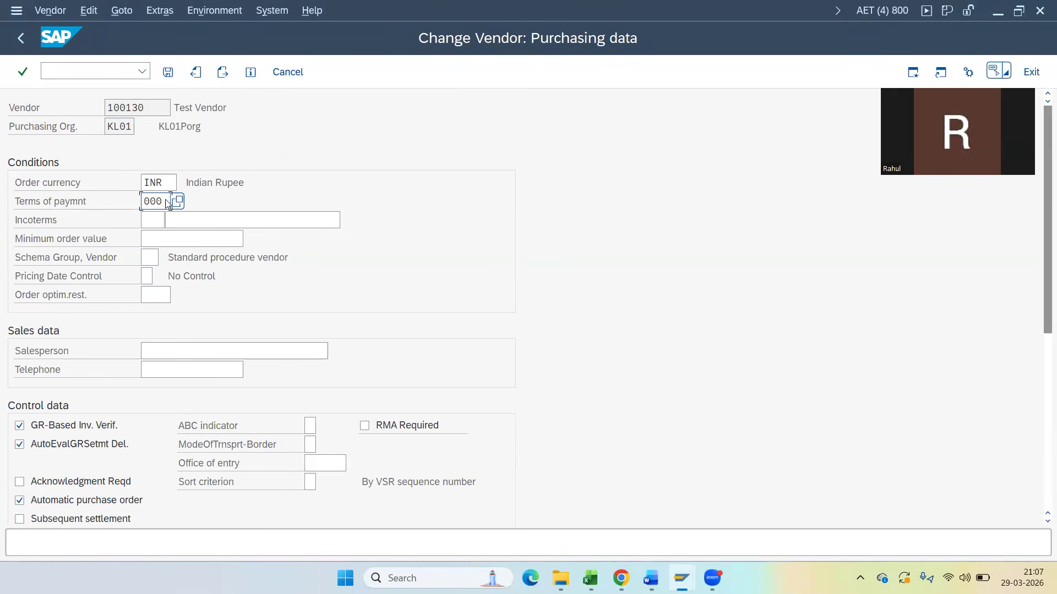
pyautogui.hotkey('alt', 'Tab')
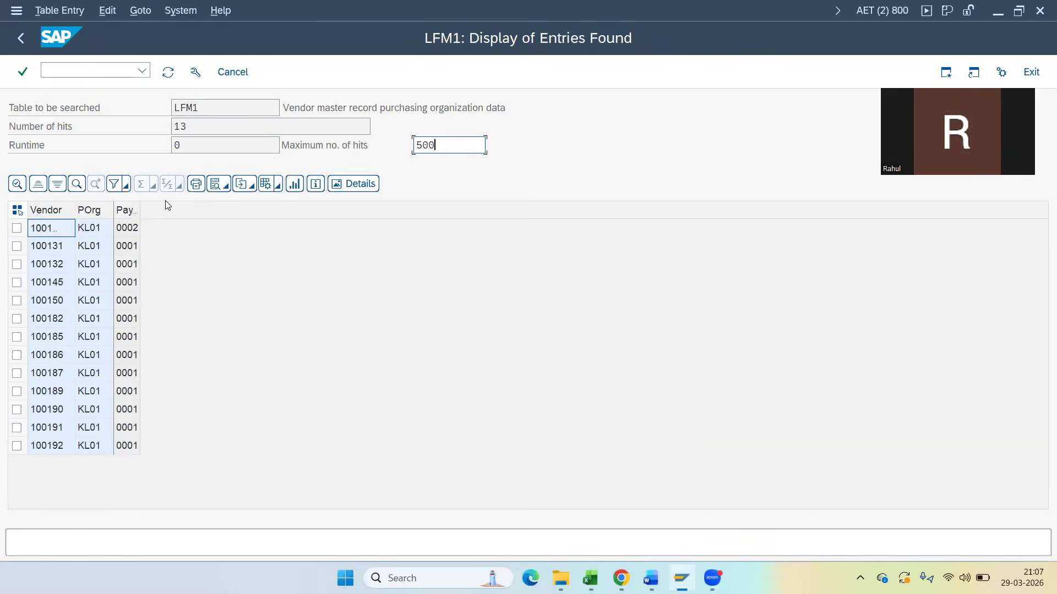
pyautogui.hotkey('alt', 'Tab')
pyautogui.click(169, 74)
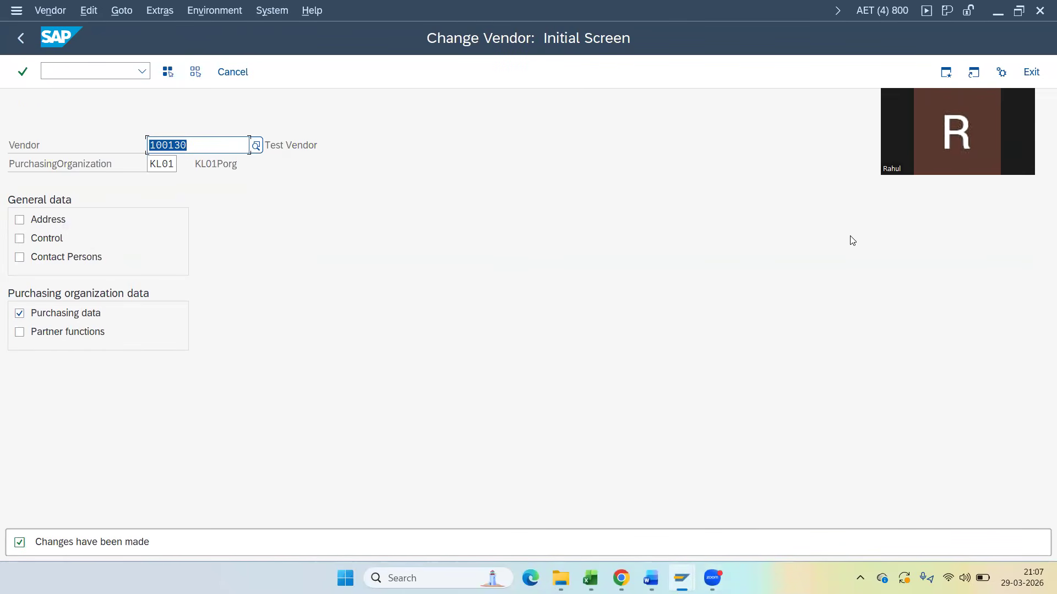
pyautogui.click(1039, 8)
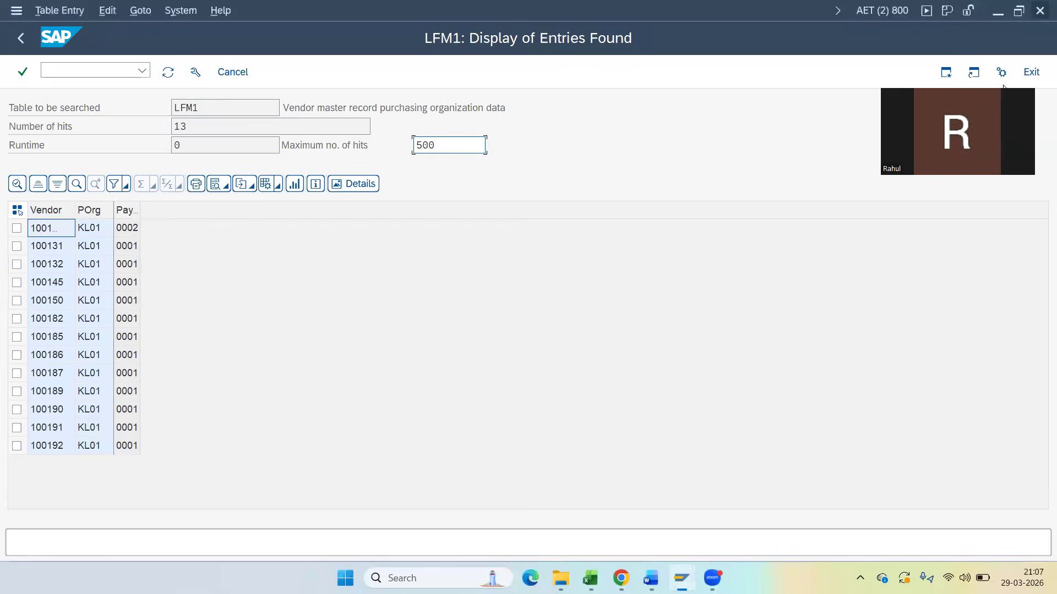
# Refresh the LFM1 entries and widen the Payt Terms column to check the payment terms.
pyautogui.click(168, 72)
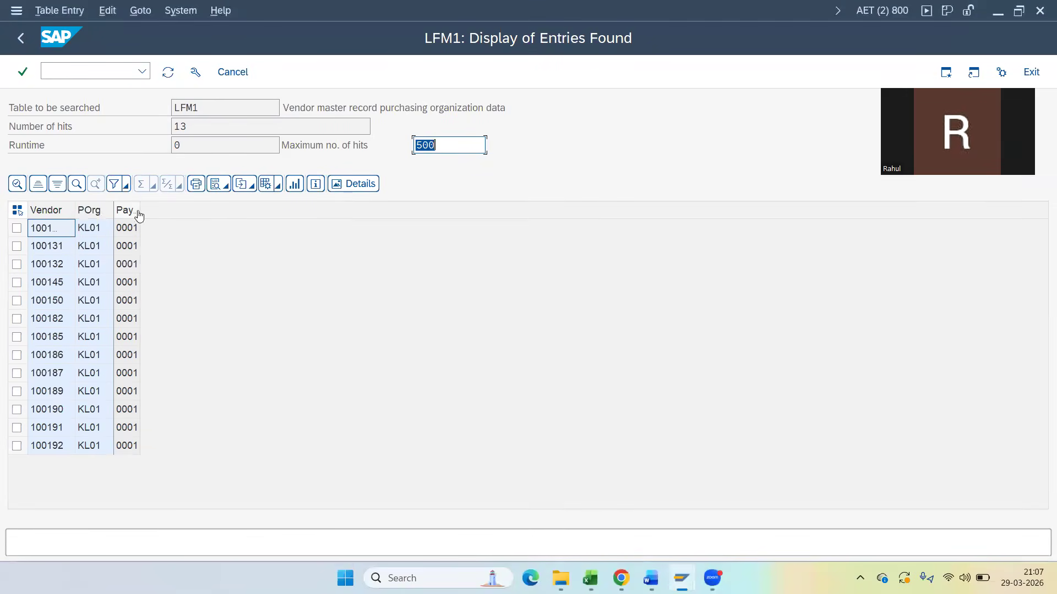
pyautogui.moveTo(138, 214); pyautogui.dragTo(174, 212)
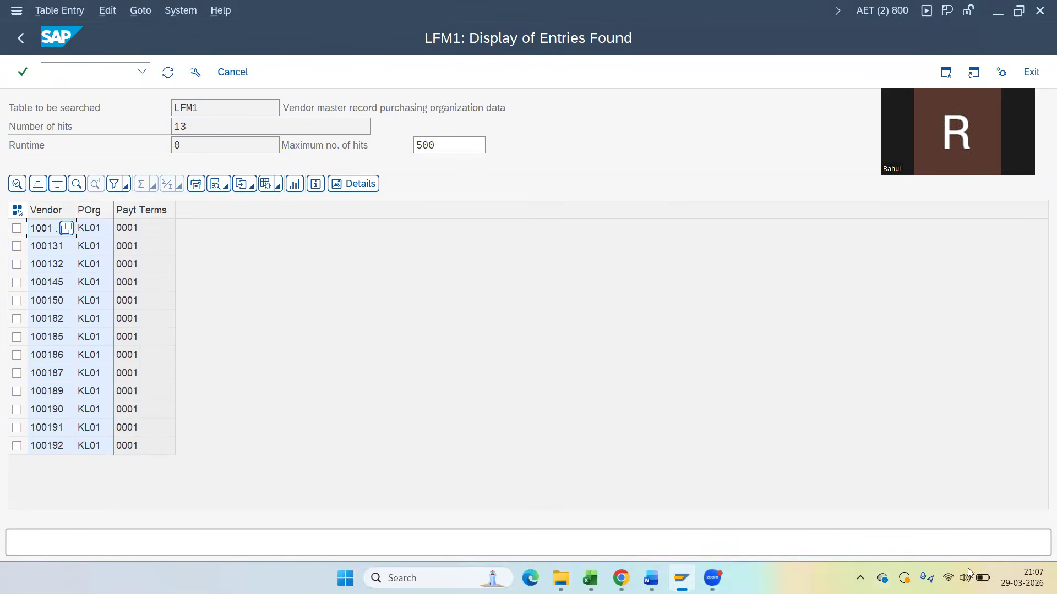
# Switch to Excel and left-align the upload data in A1:D14 of the Uploading File sheet.
pyautogui.click(590, 578)
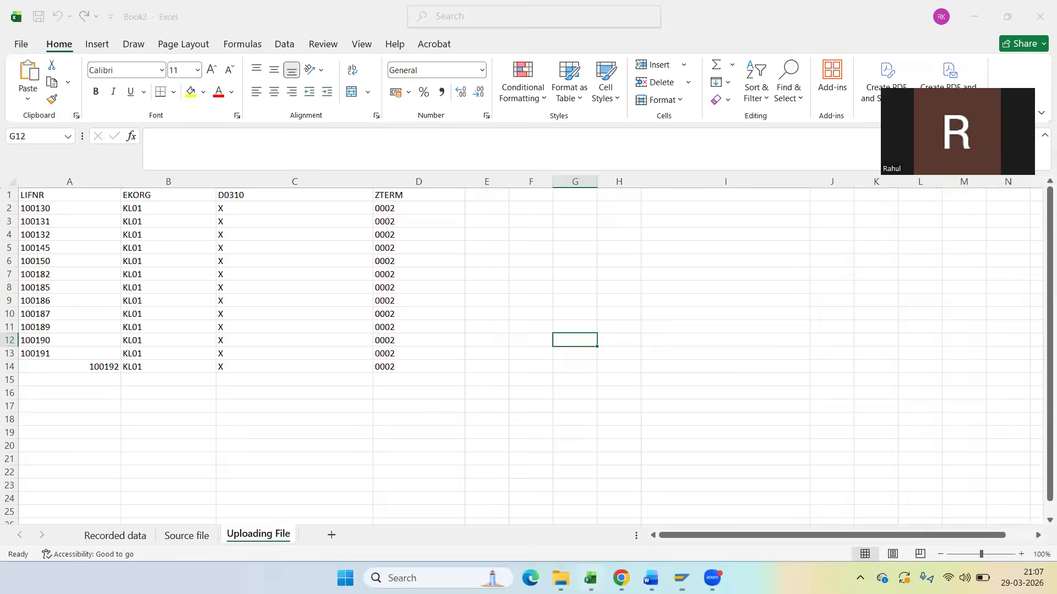
pyautogui.click(488, 232)
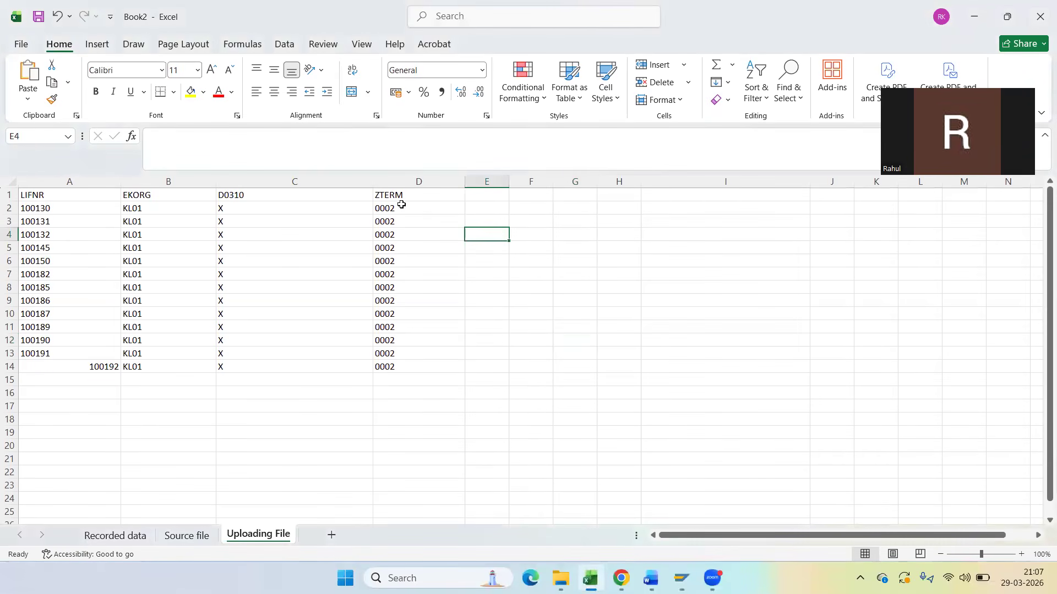
pyautogui.moveTo(44, 194); pyautogui.dragTo(382, 300)
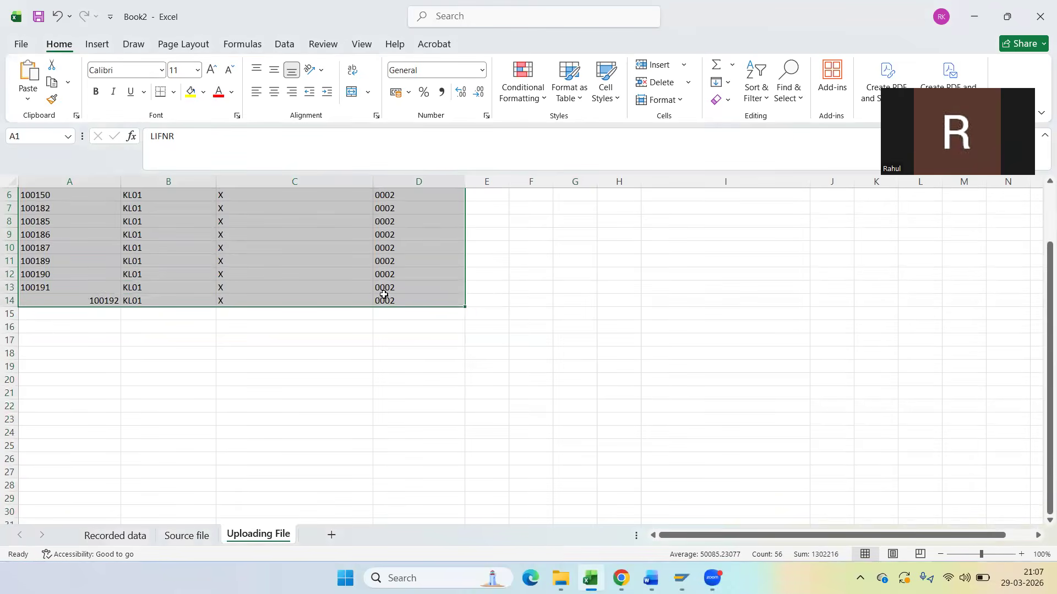
pyautogui.click(256, 96)
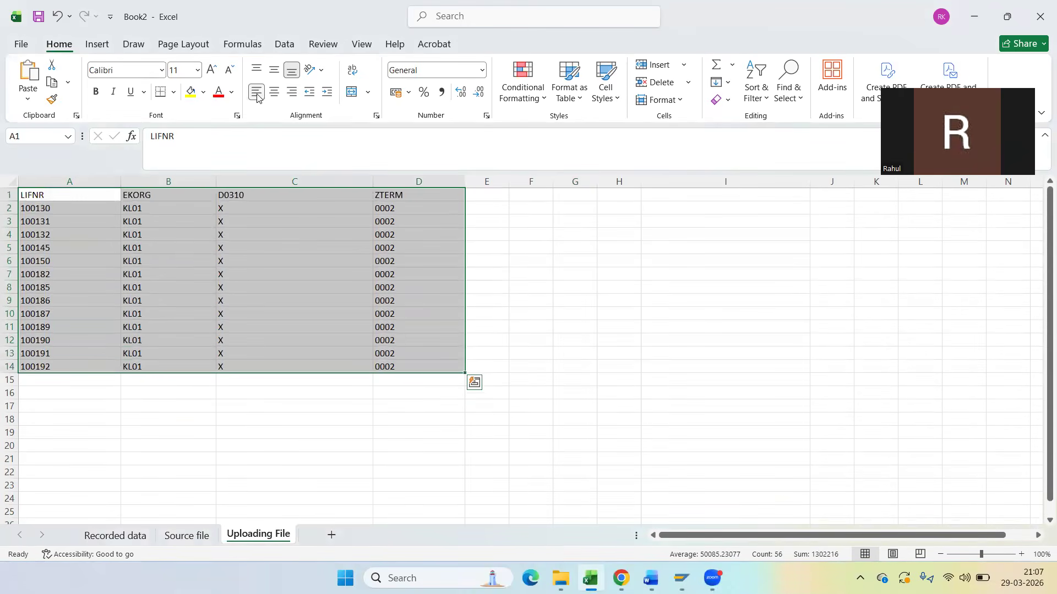
# Copy the upload data range A1:D14, including the technical field name header row.
pyautogui.hotkey('ctrl', 'a')
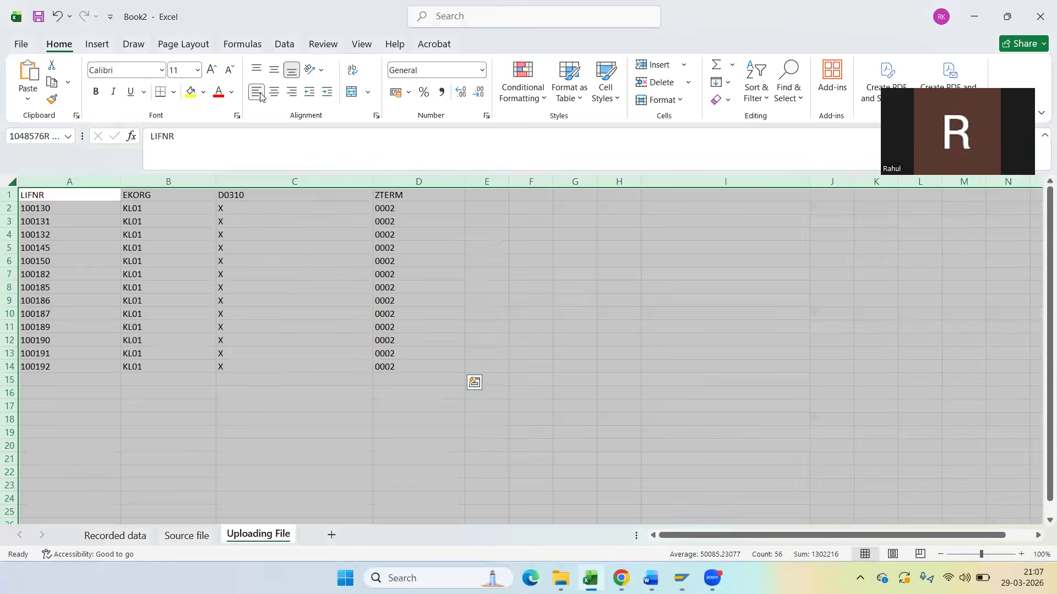
pyautogui.moveTo(187, 203); pyautogui.dragTo(184, 222)
pyautogui.moveTo(97, 195); pyautogui.dragTo(390, 353)
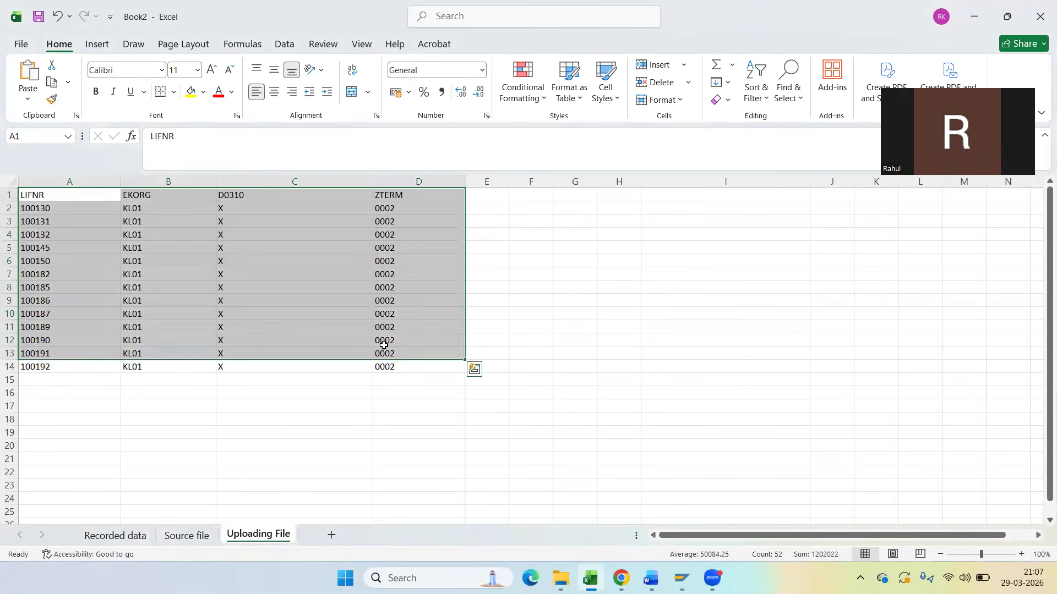
pyautogui.click(381, 343)
pyautogui.moveTo(72, 196); pyautogui.dragTo(434, 368)
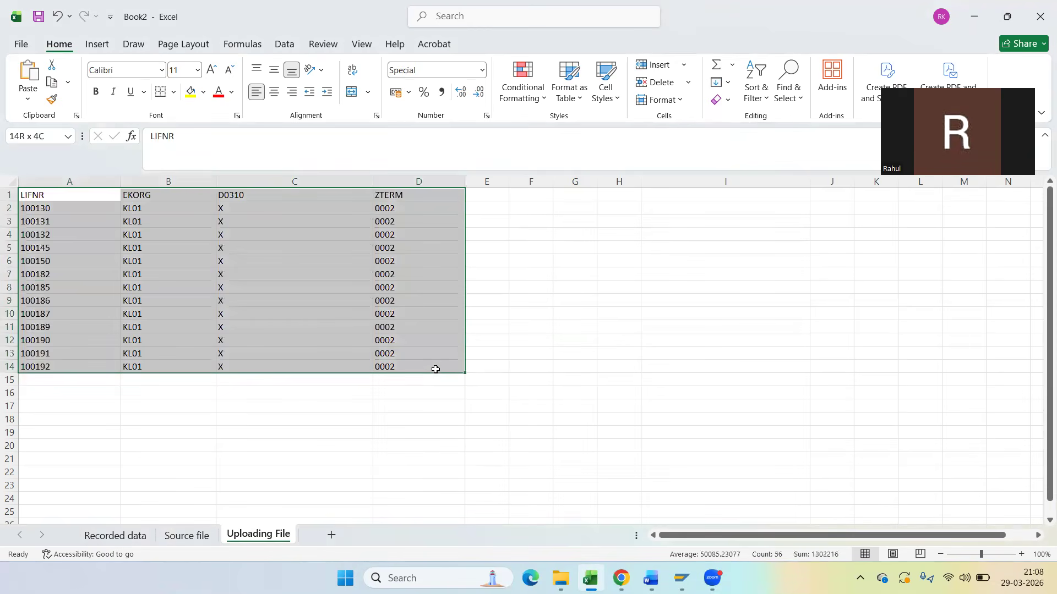
pyautogui.hotkey('ctrl', 'c')
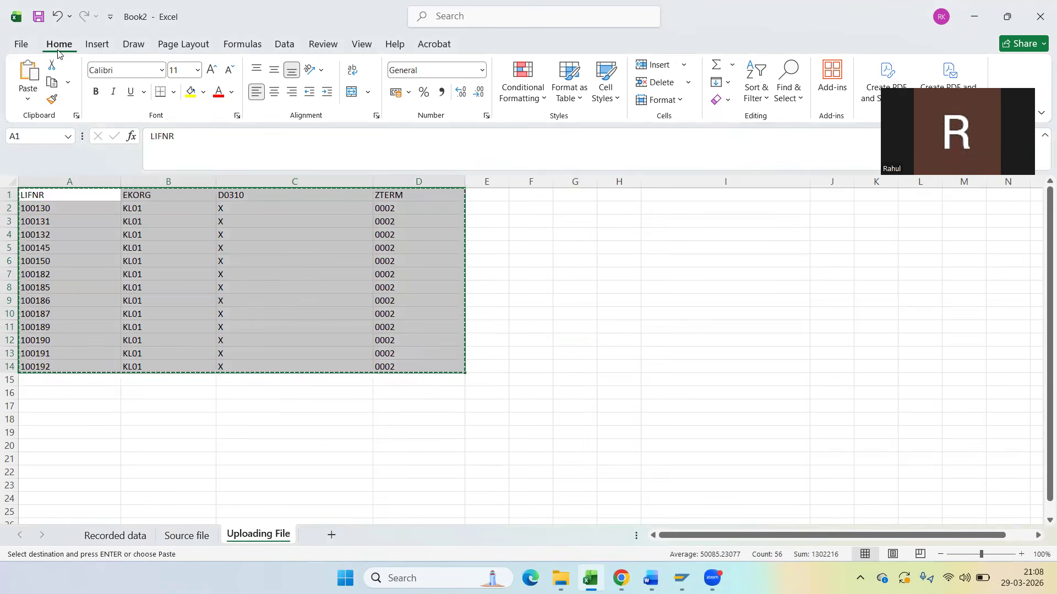
pyautogui.click(18, 44)
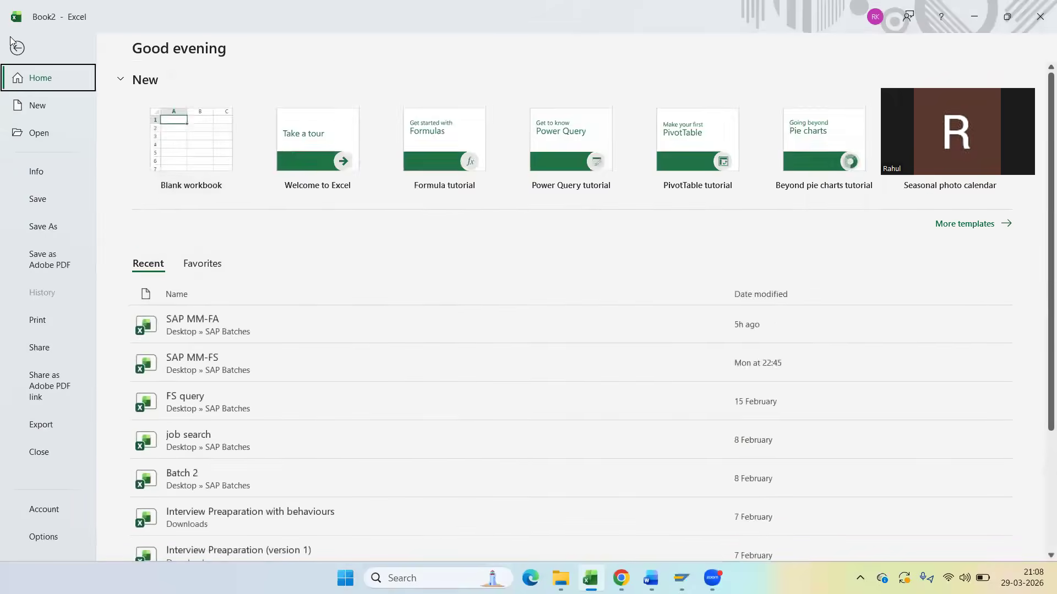
pyautogui.click(12, 51)
# Open Notepad with an empty document, maximize it and paste the copied upload data.
pyautogui.click(434, 570)
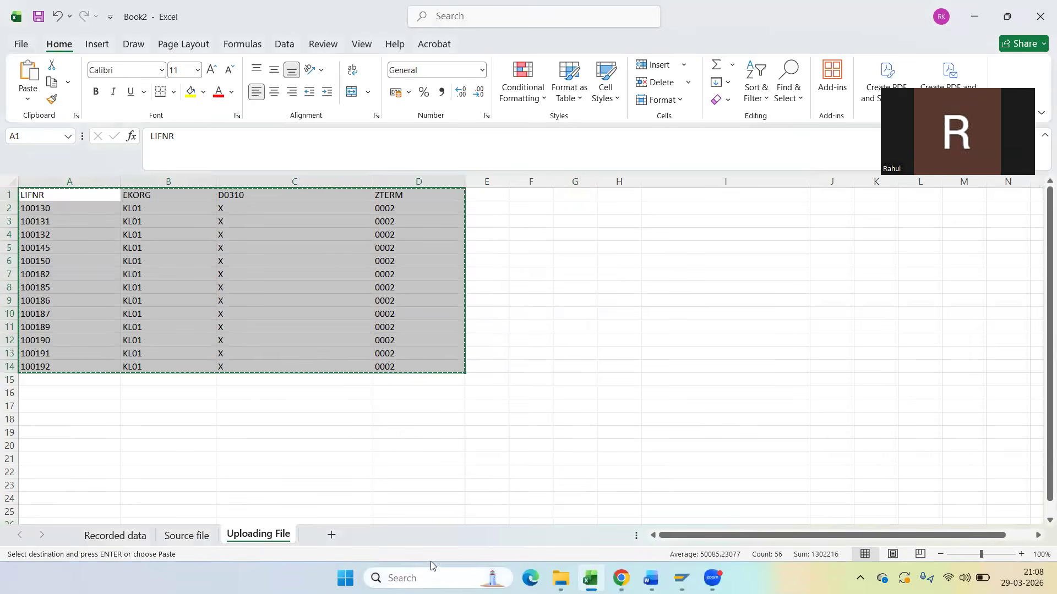
pyautogui.write('note')
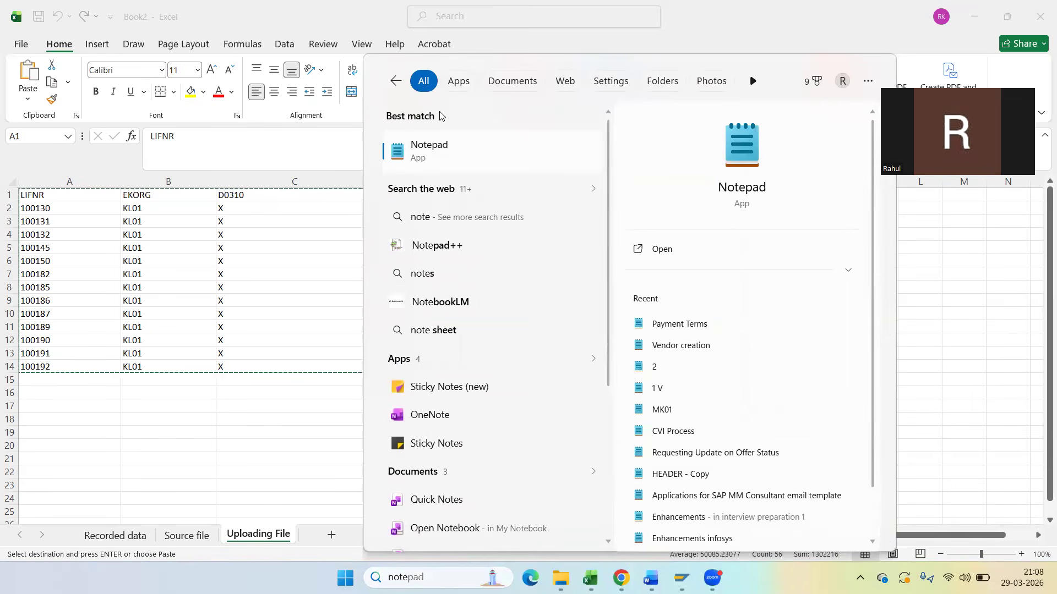
pyautogui.click(435, 147)
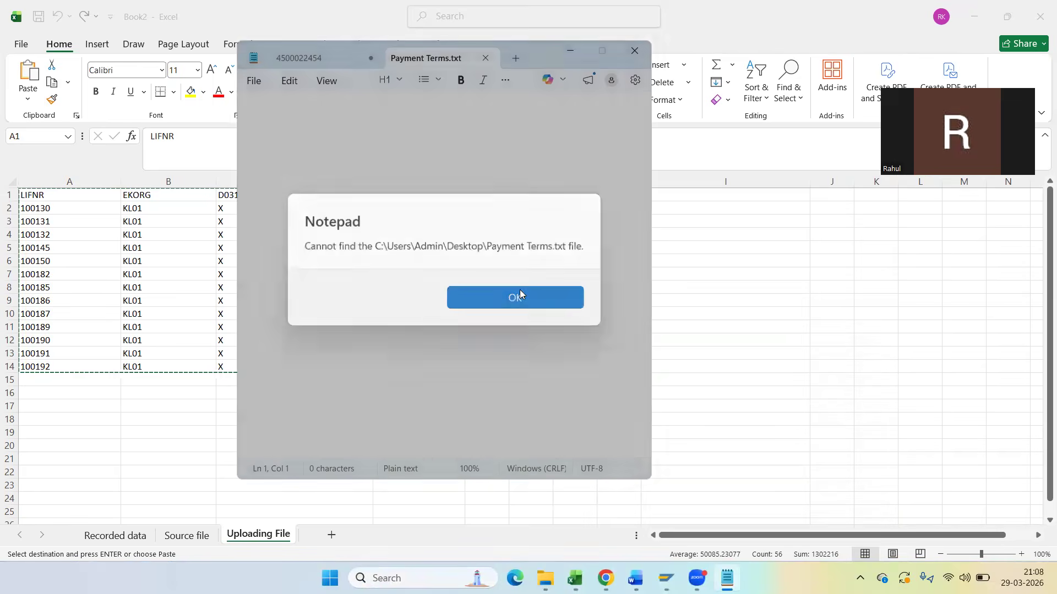
pyautogui.click(519, 292)
pyautogui.click(447, 58)
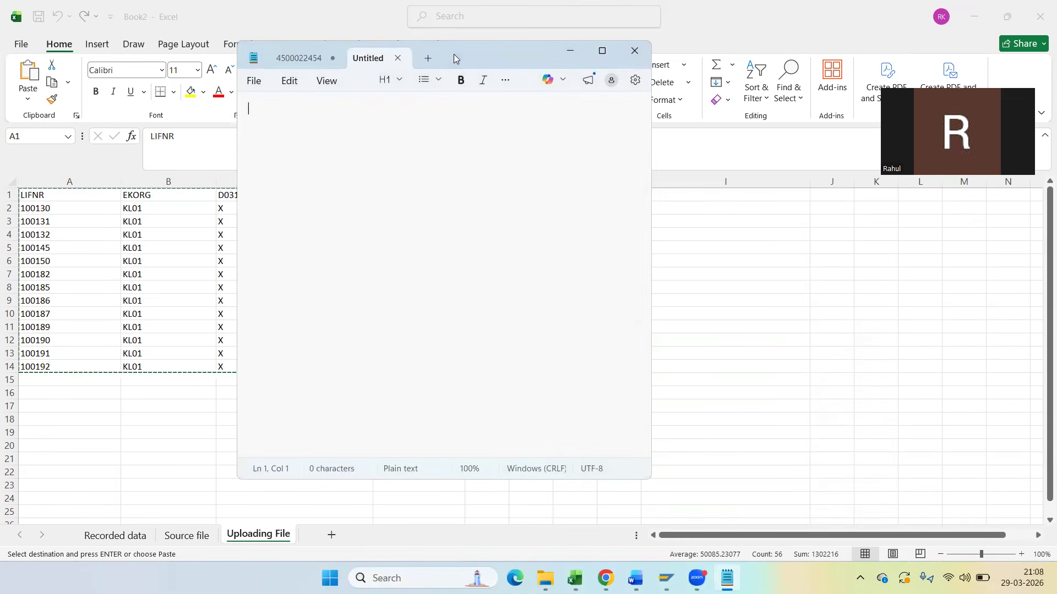
pyautogui.click(602, 50)
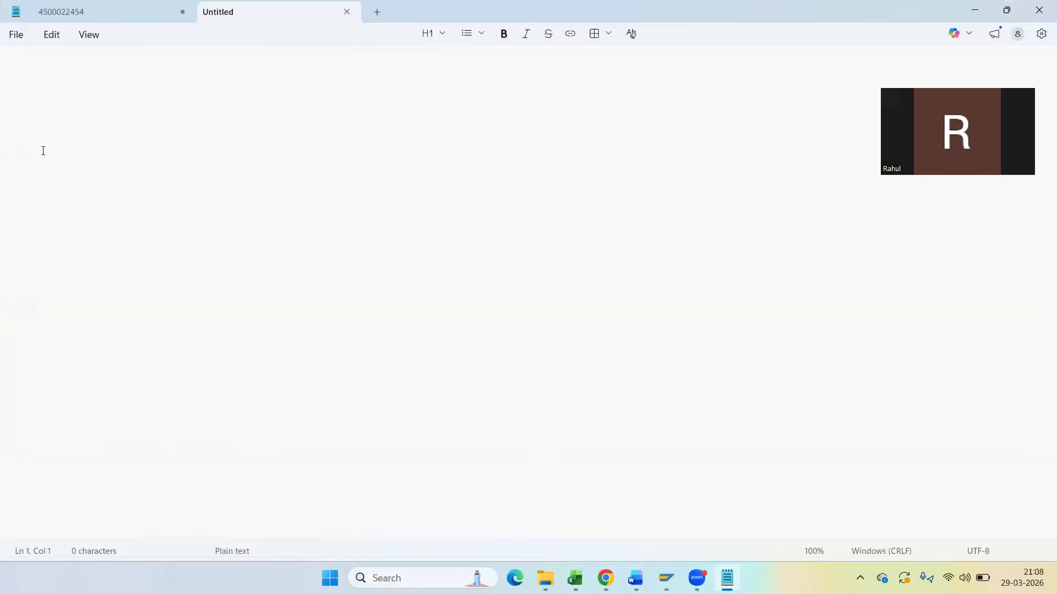
pyautogui.hotkey('ctrl', 'v')
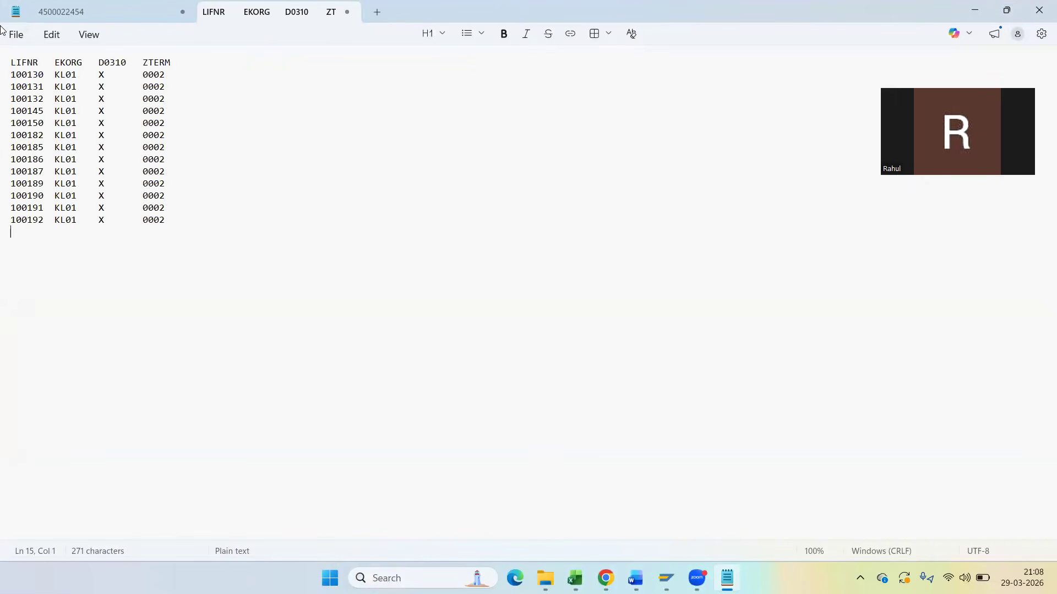
# Save the pasted upload data as text file PAymenty terms 111 on the Desktop and close Notepad.
pyautogui.click(17, 34)
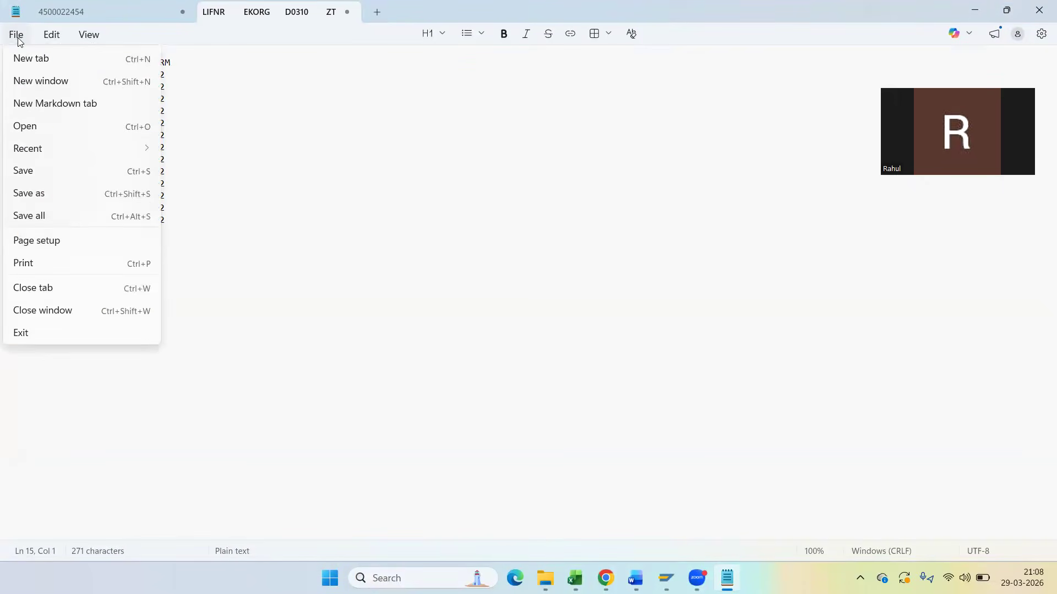
pyautogui.click(49, 176)
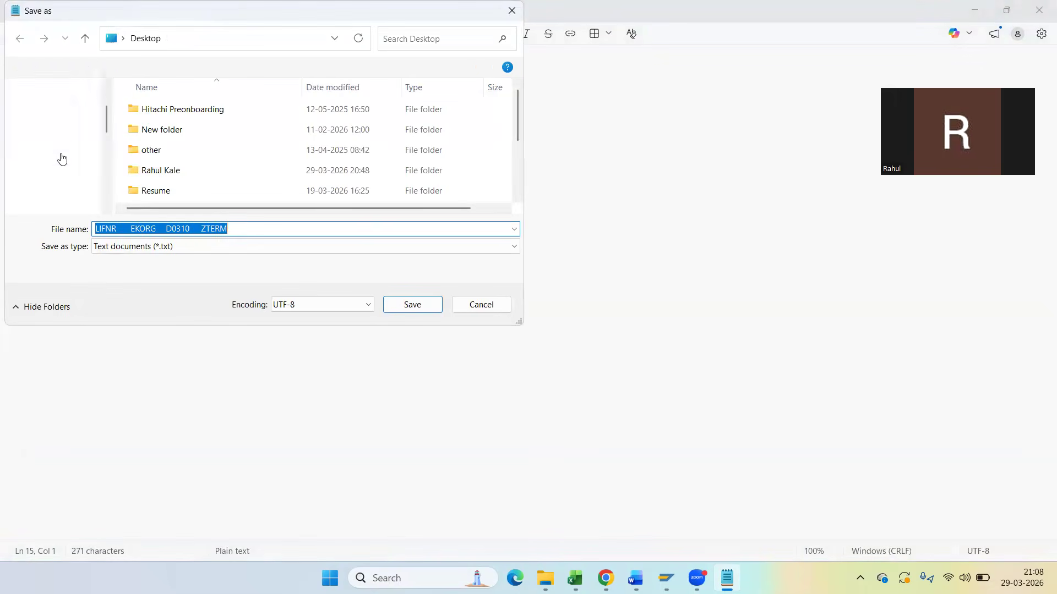
pyautogui.write('PAymenty terms 111')
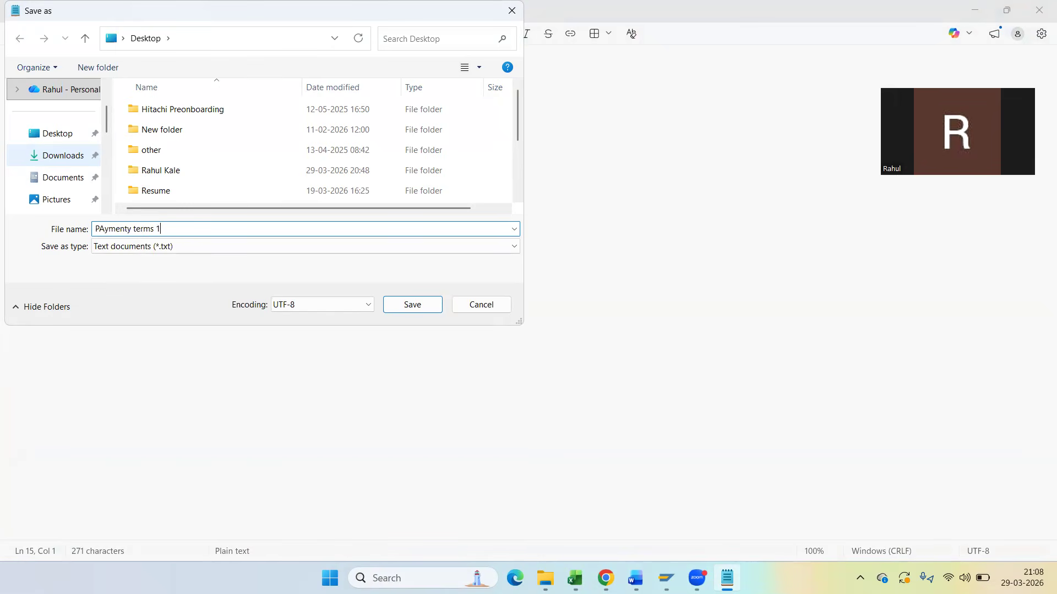
pyautogui.click(405, 306)
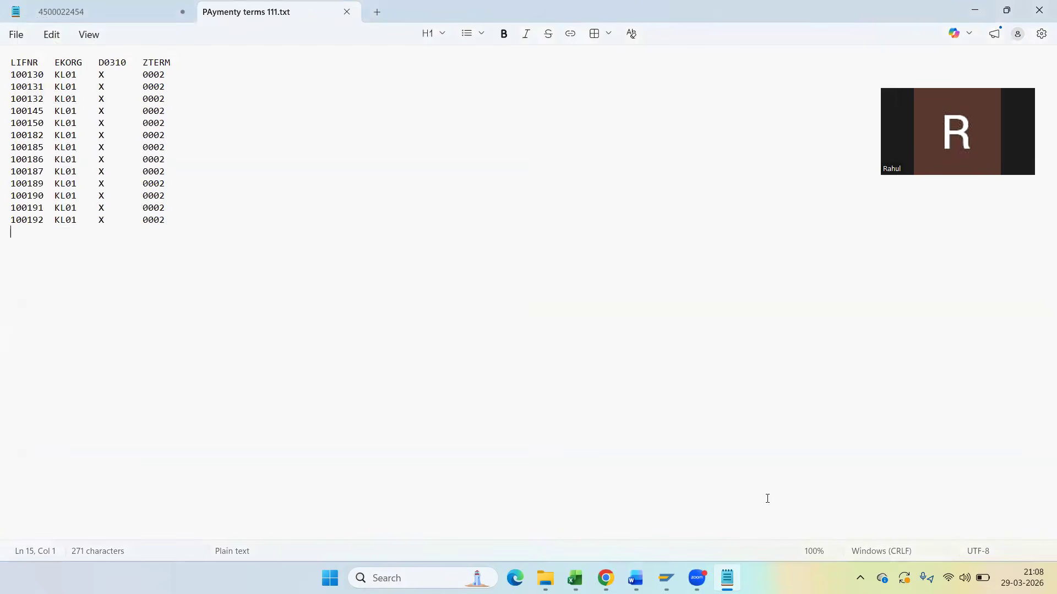
pyautogui.click(1041, 18)
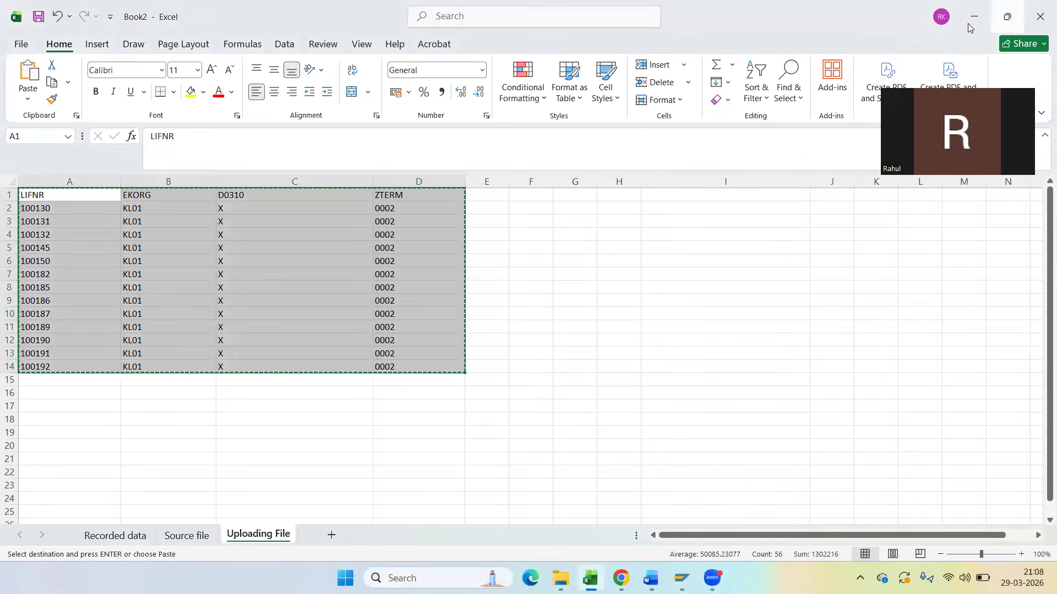
# Switch to the SAP LSM Workbench and, in Specify Files, add PAymenty terms 111.txt from the Desktop as legacy data on the PC.
pyautogui.moveTo(681, 578)
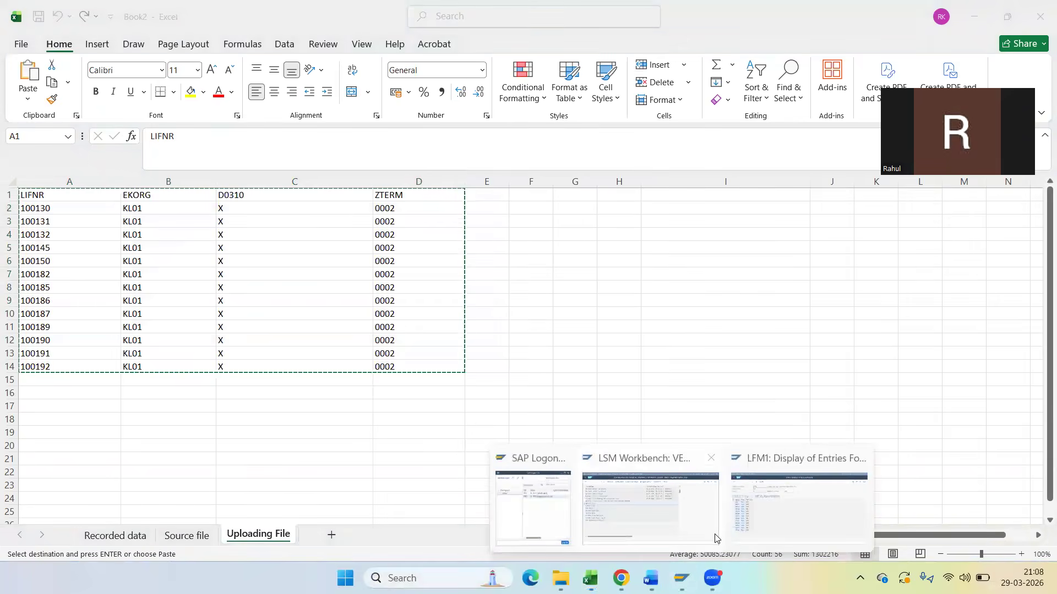
pyautogui.click(663, 520)
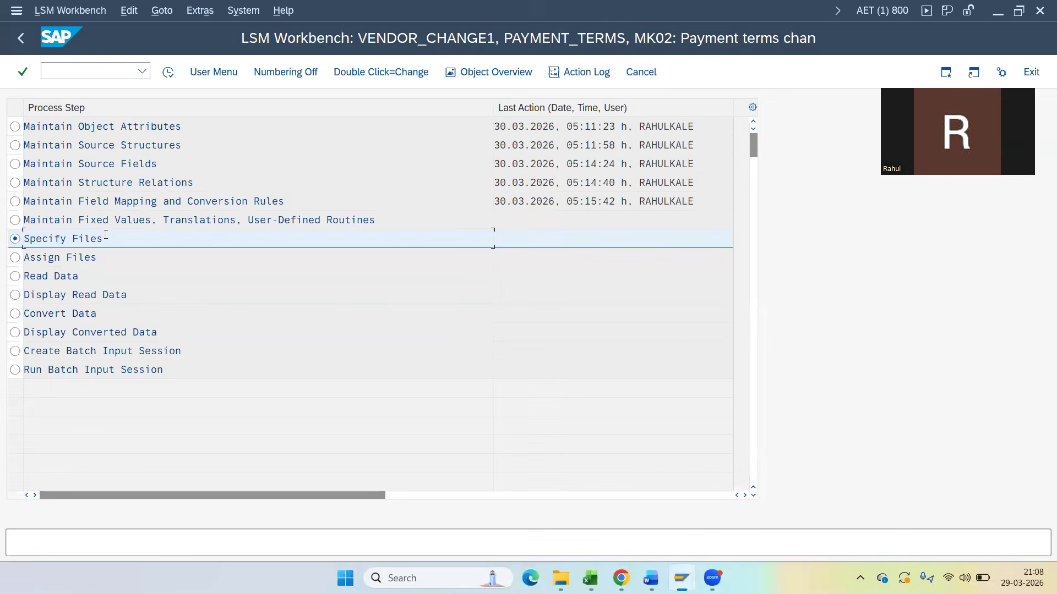
pyautogui.click(169, 74)
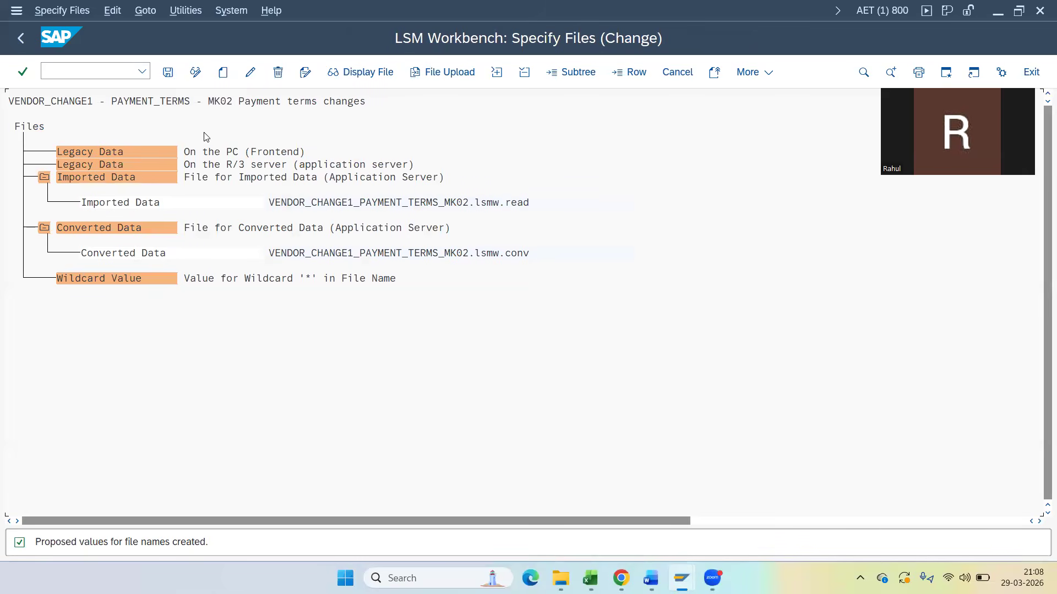
pyautogui.click(227, 154)
pyautogui.click(223, 72)
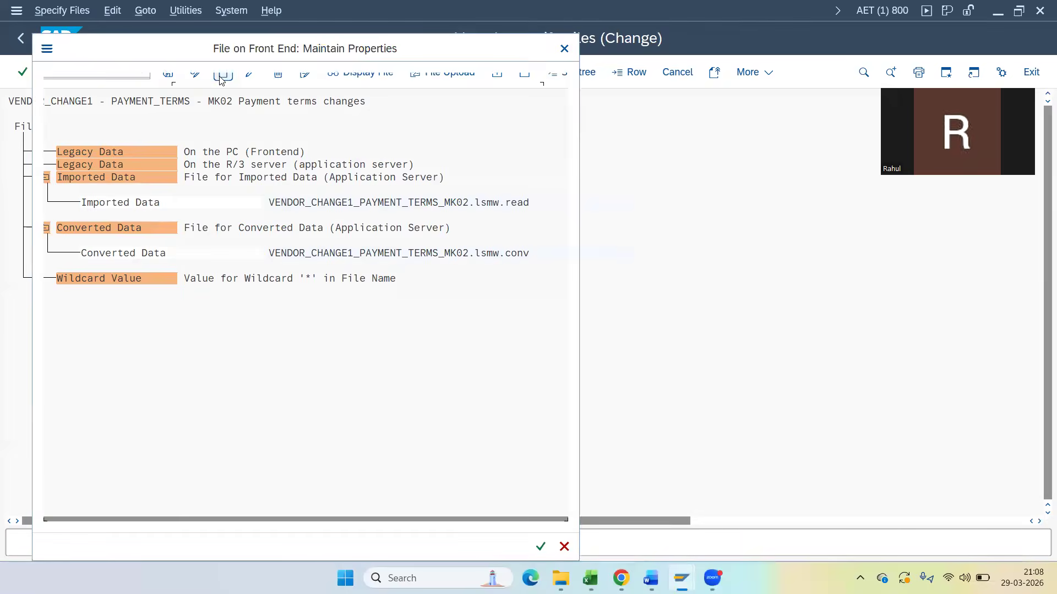
pyautogui.click(549, 91)
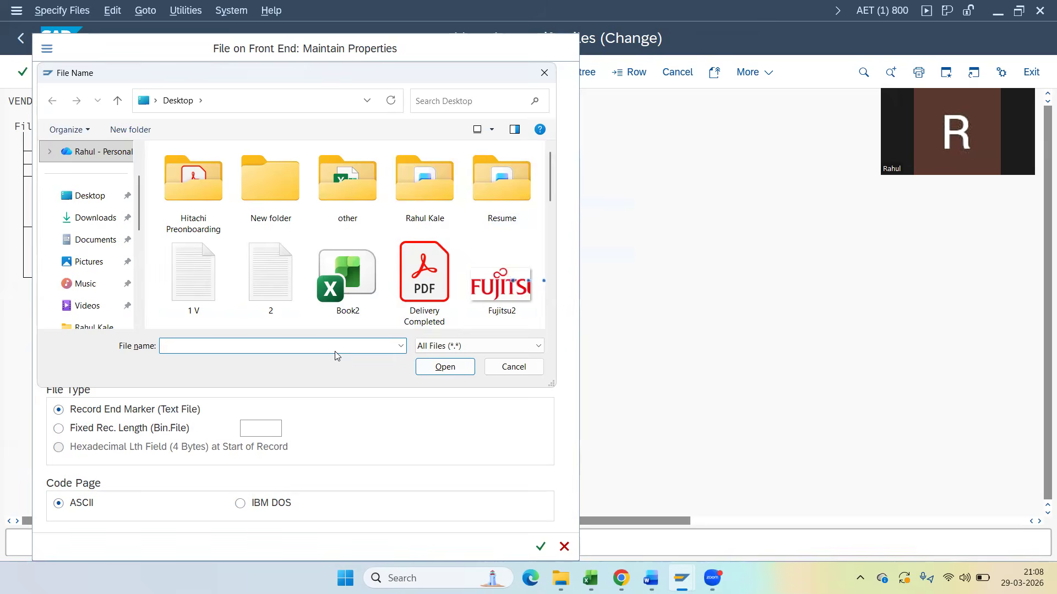
pyautogui.click(335, 353)
pyautogui.click(329, 370)
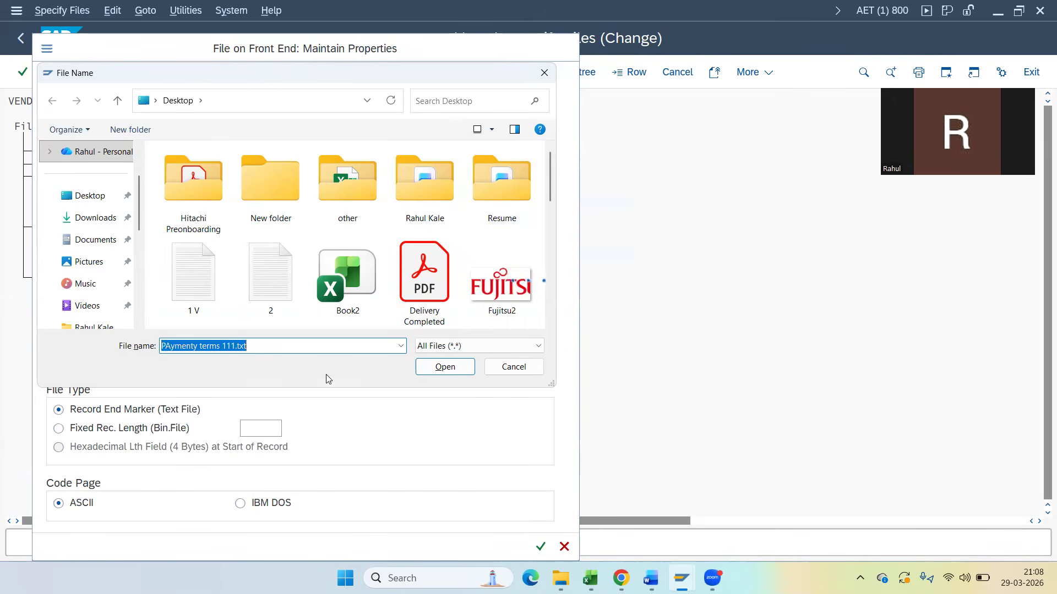
pyautogui.click(439, 370)
# Name the legacy file Vendor master and set its delimiter to Tabulator.
pyautogui.click(203, 110)
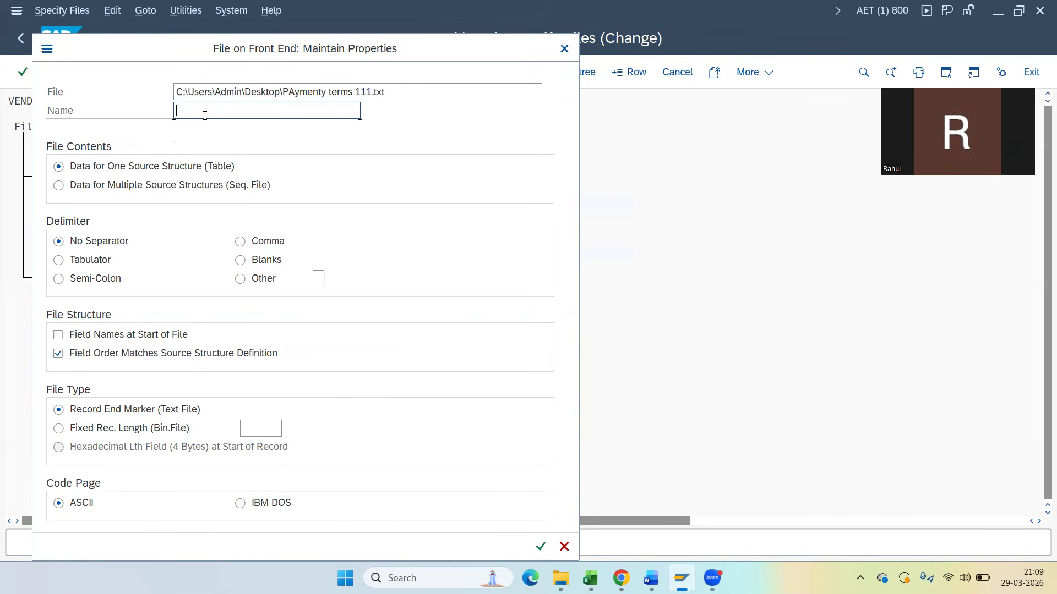
pyautogui.write('Vendor')
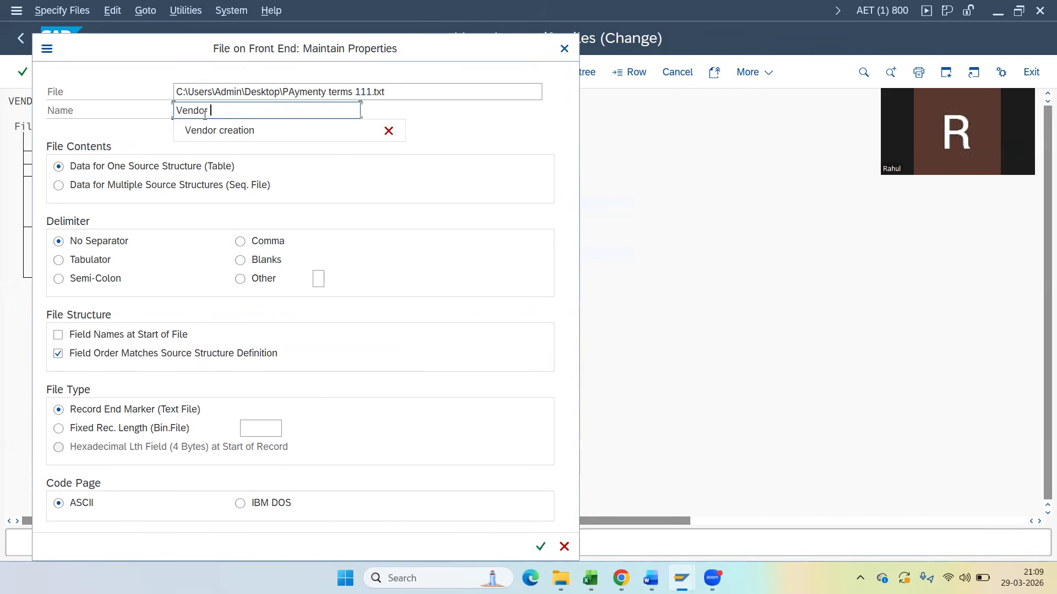
pyautogui.write(' master')
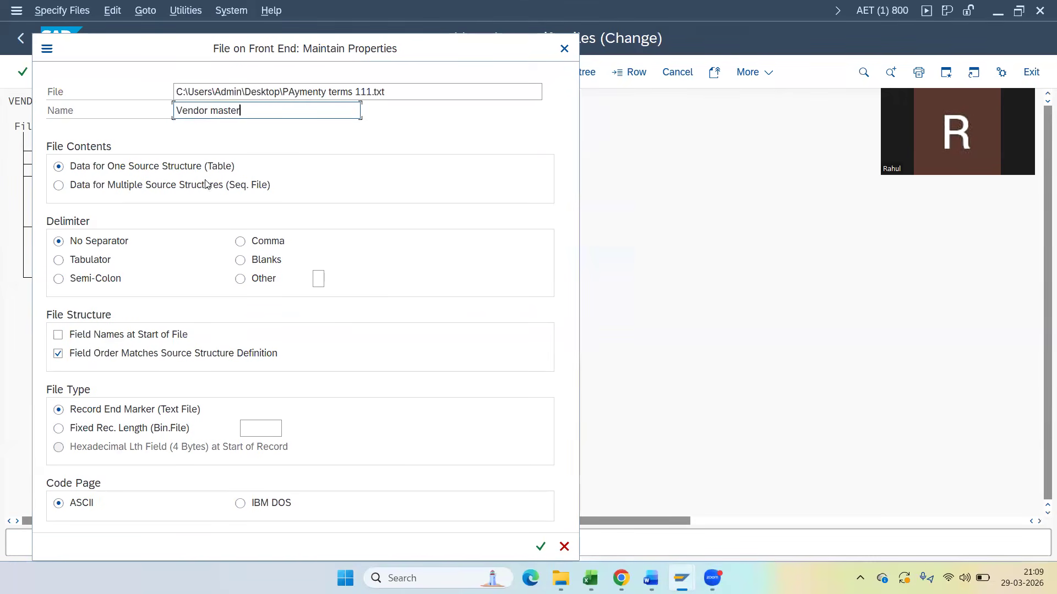
pyautogui.click(96, 263)
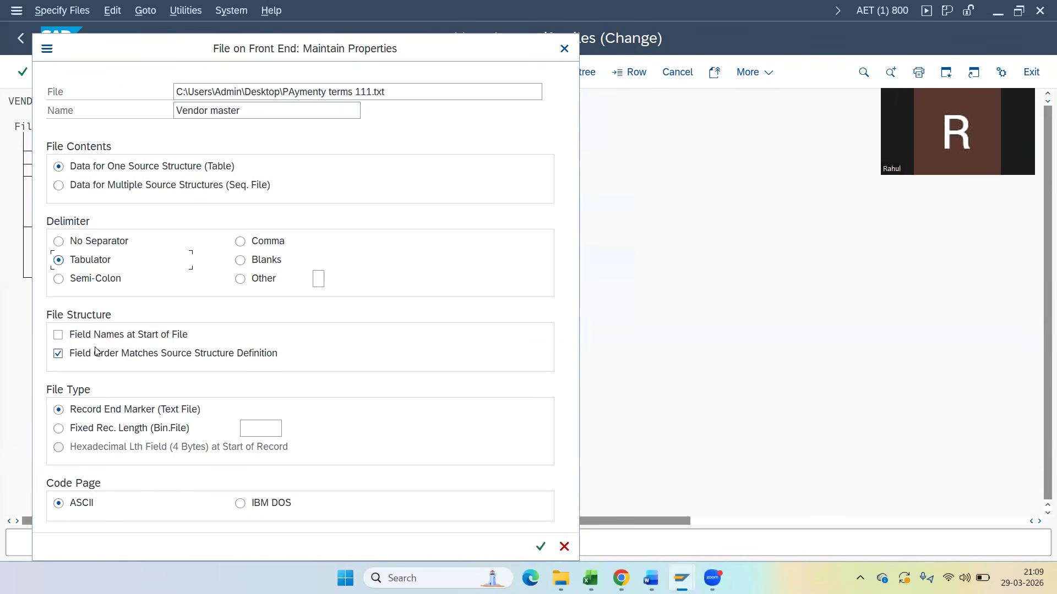
# Enable Field Names at Start of File, checking it against the Excel header row, and save the file specification.
pyautogui.click(61, 338)
pyautogui.click(591, 578)
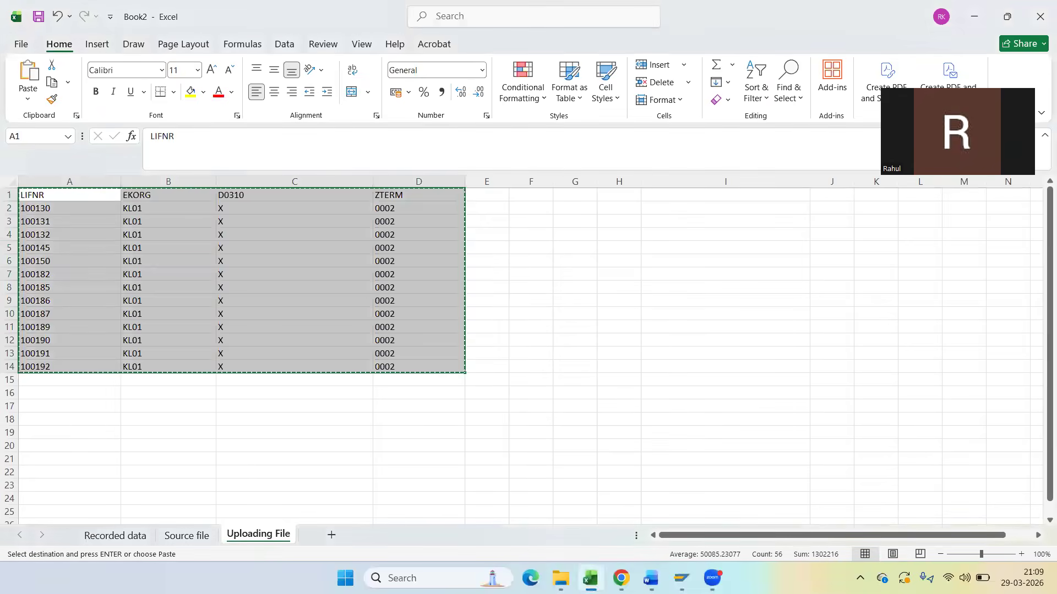
pyautogui.click(226, 234)
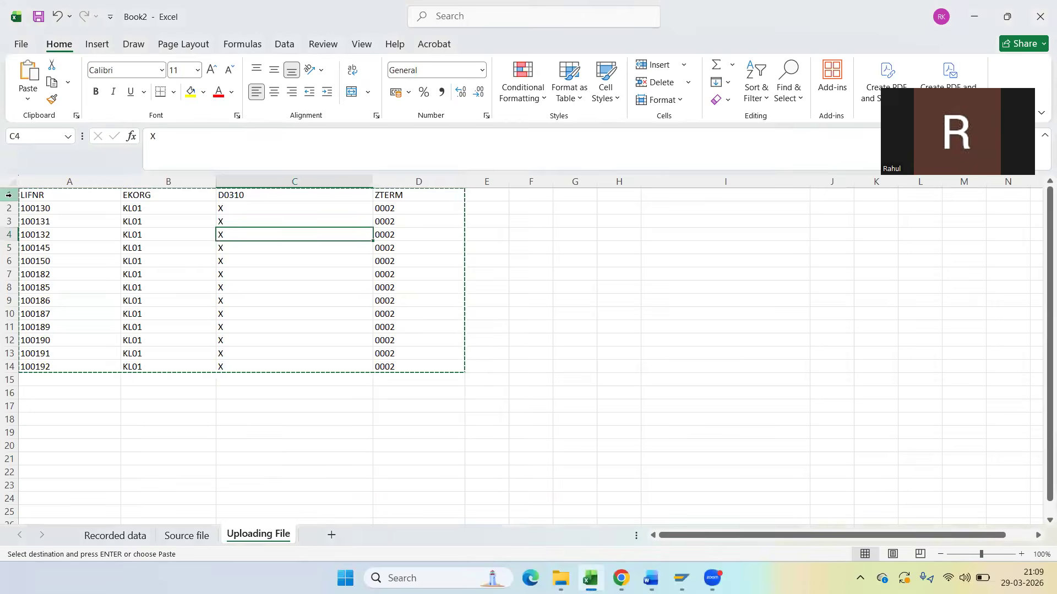
pyautogui.click(9, 195)
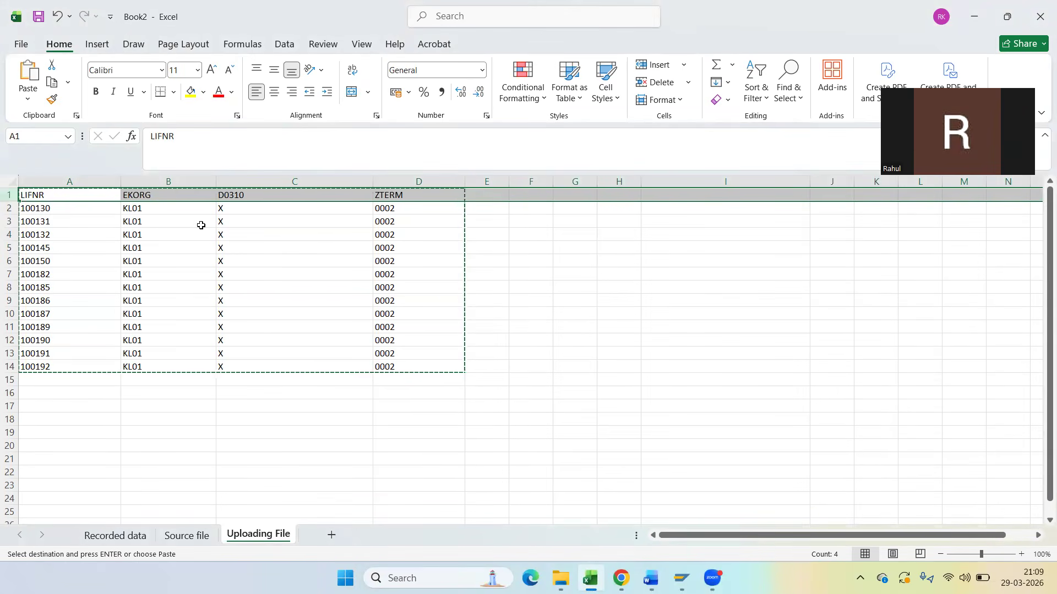
pyautogui.hotkey('alt', 'Tab')
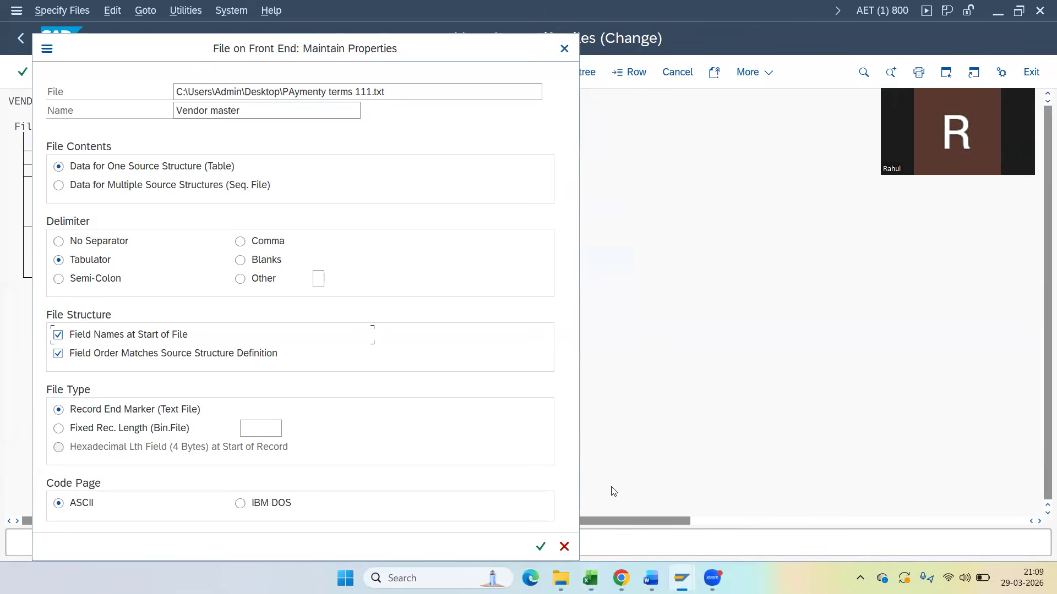
pyautogui.click(540, 546)
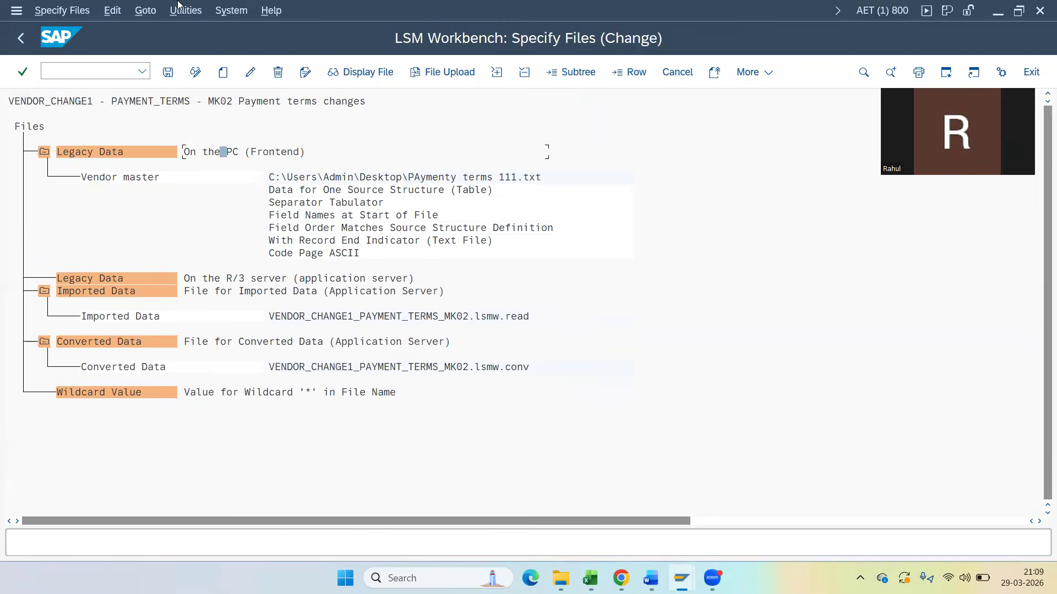
pyautogui.click(167, 80)
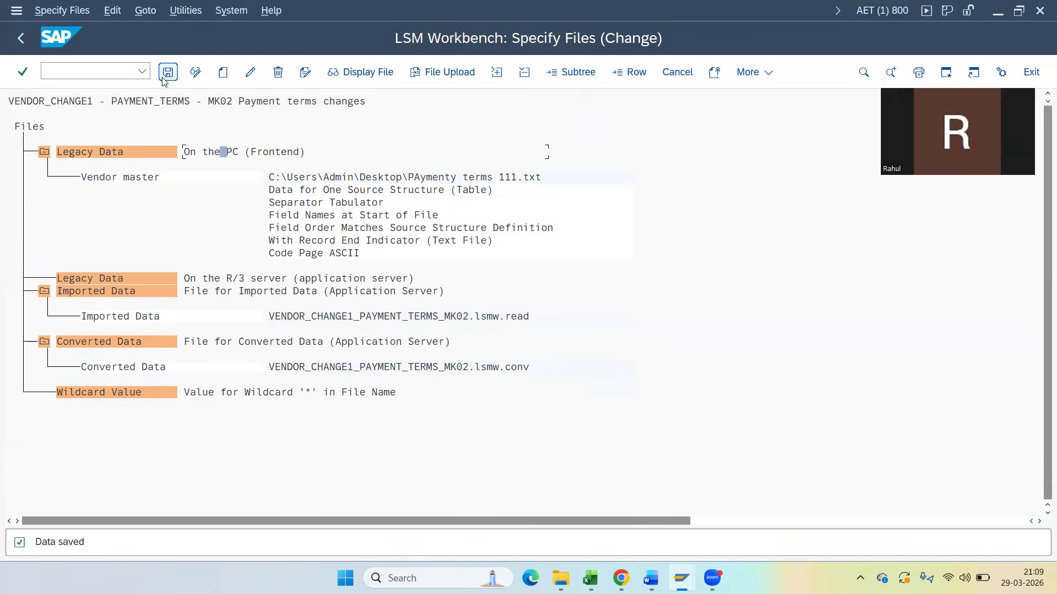
pyautogui.click(17, 39)
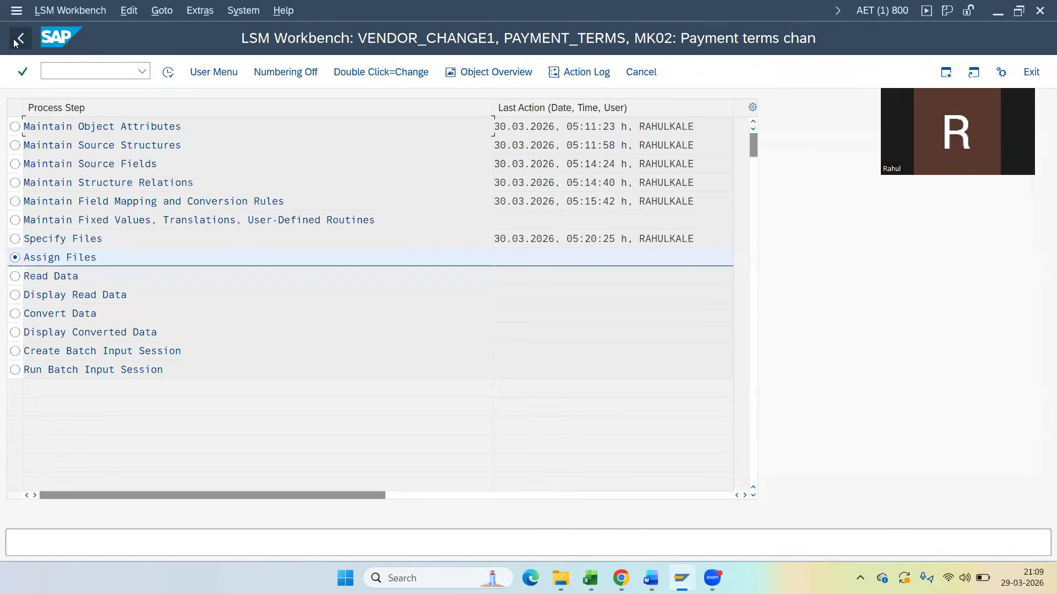
# Run the Assign Files step, save the Vendor master file assignment for PAYMENTTERMS1 and return to the process steps.
pyautogui.click(166, 76)
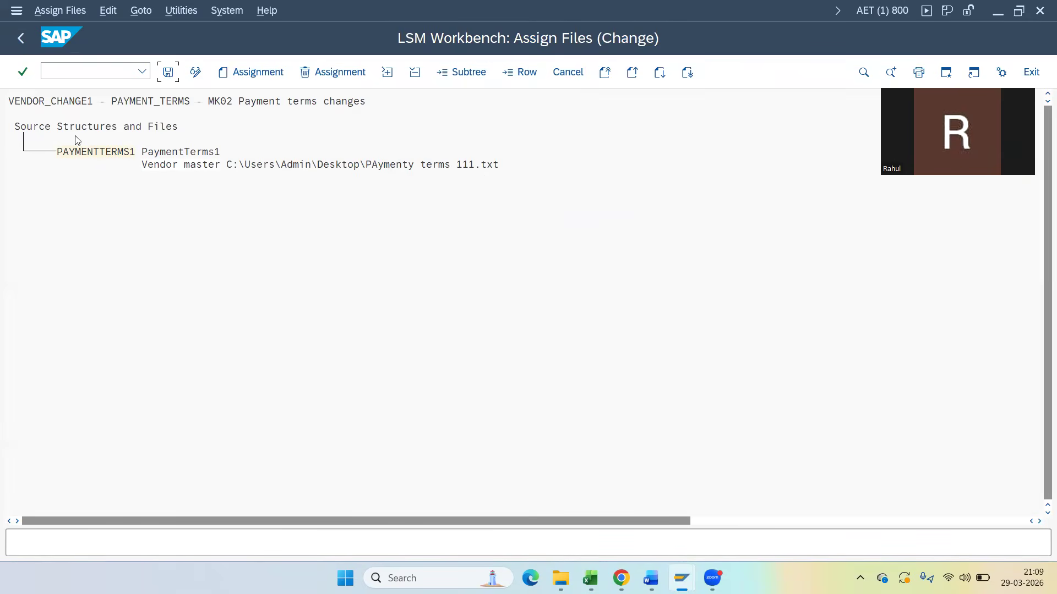
pyautogui.click(167, 72)
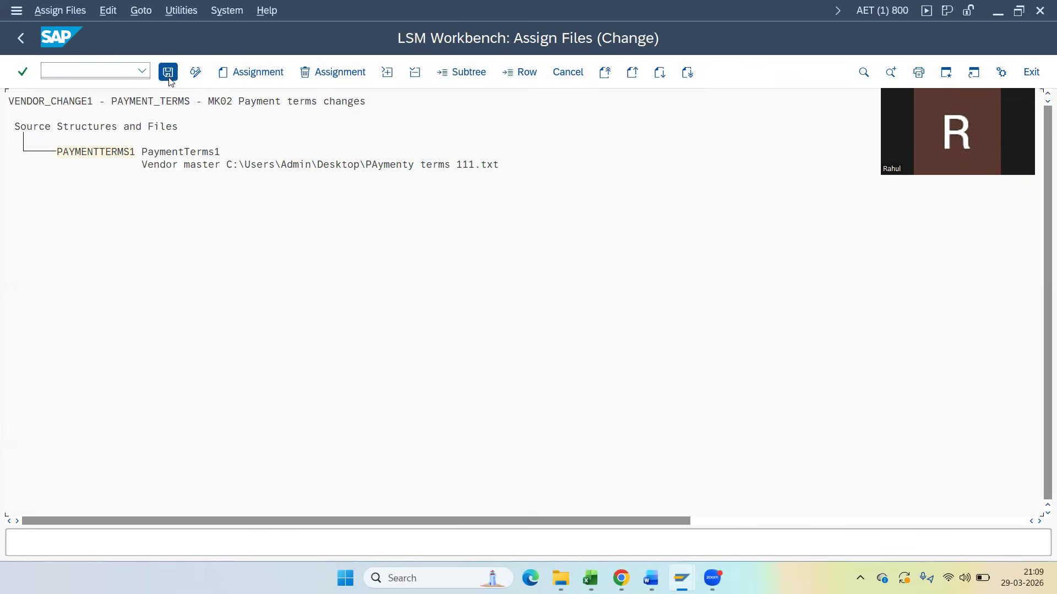
pyautogui.click(20, 38)
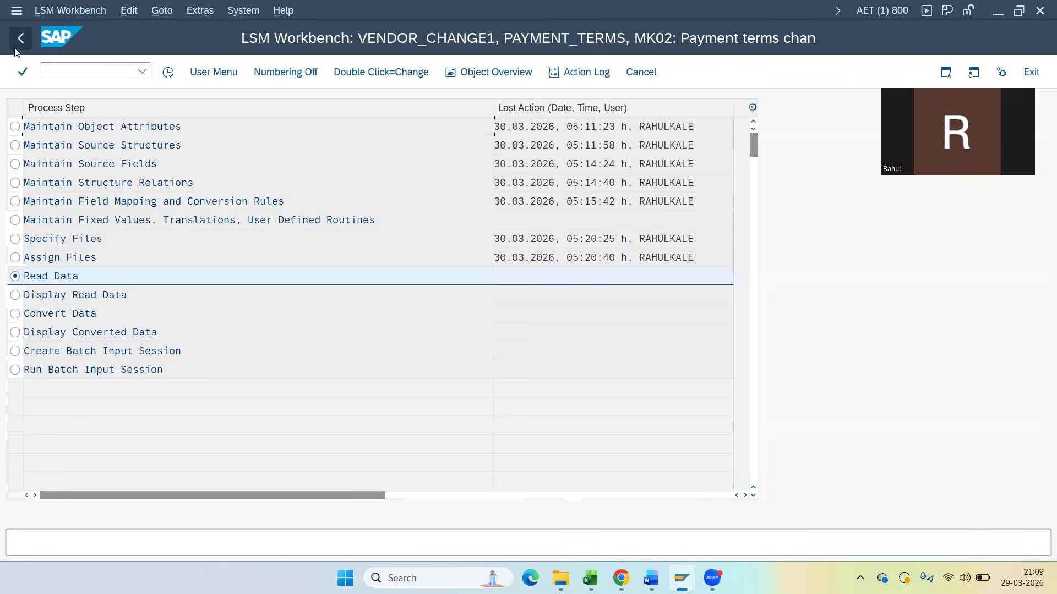
# Run Read Data without a transaction number restriction to import the upload file, and return to the process steps.
pyautogui.click(169, 78)
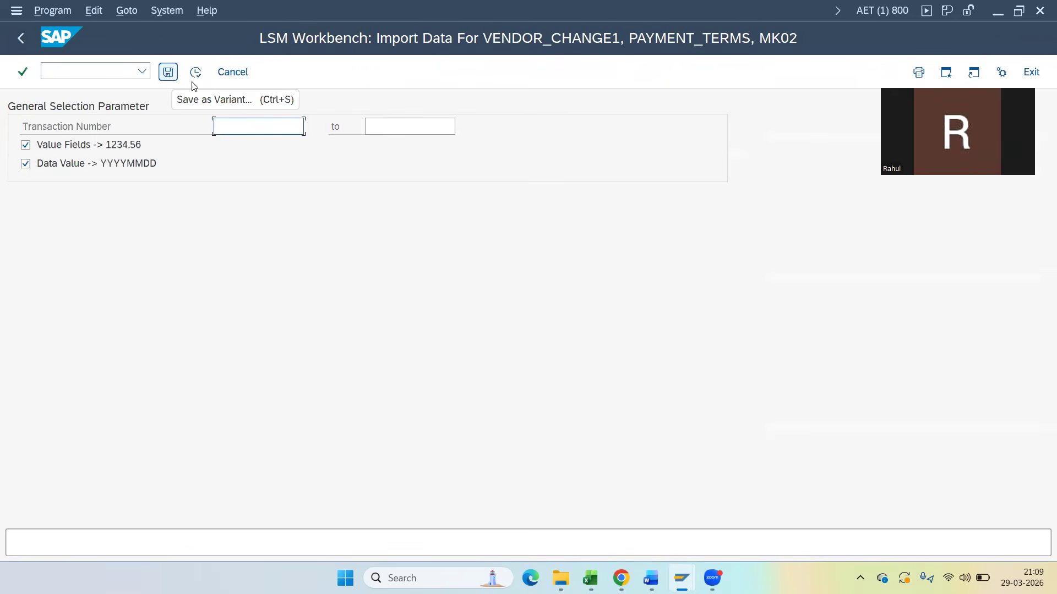
pyautogui.click(196, 72)
pyautogui.click(352, 319)
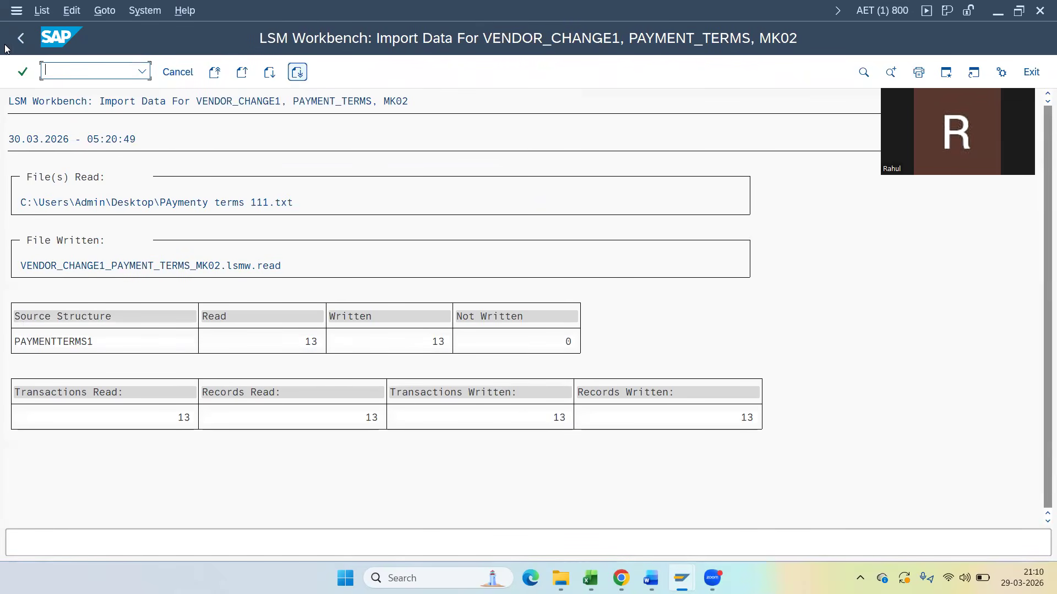
pyautogui.click(22, 38)
pyautogui.click(22, 38)
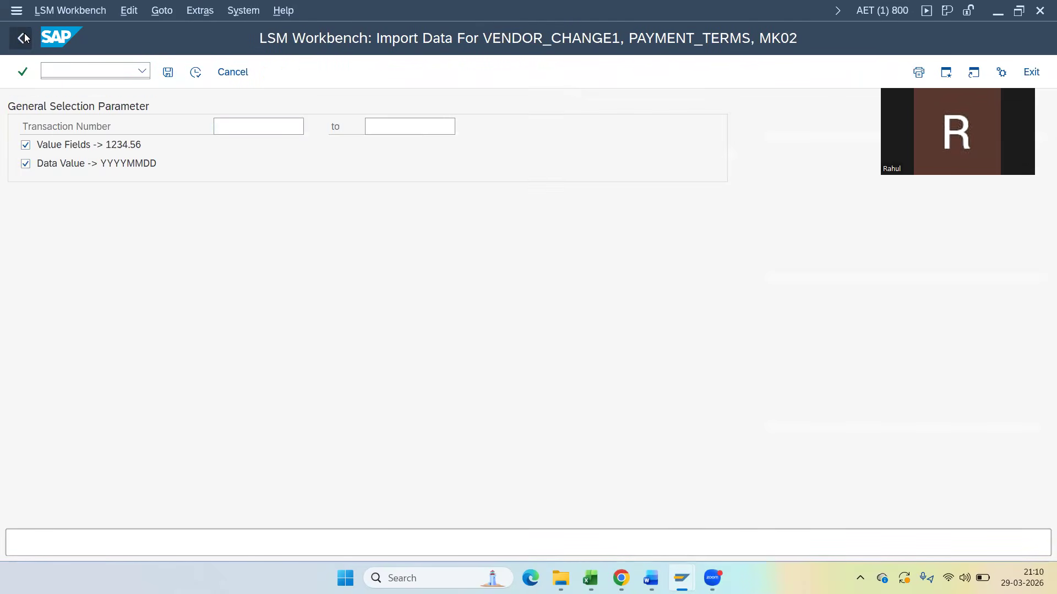
# Display the read data up to line 10000 to check the imported vendor records, and return to the process steps.
pyautogui.click(169, 72)
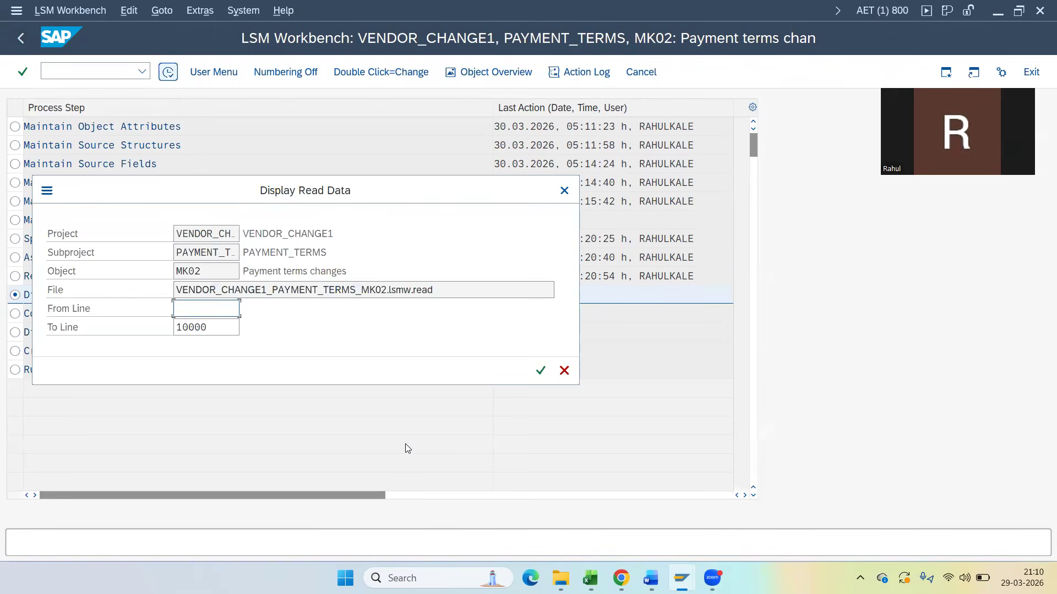
pyautogui.click(541, 371)
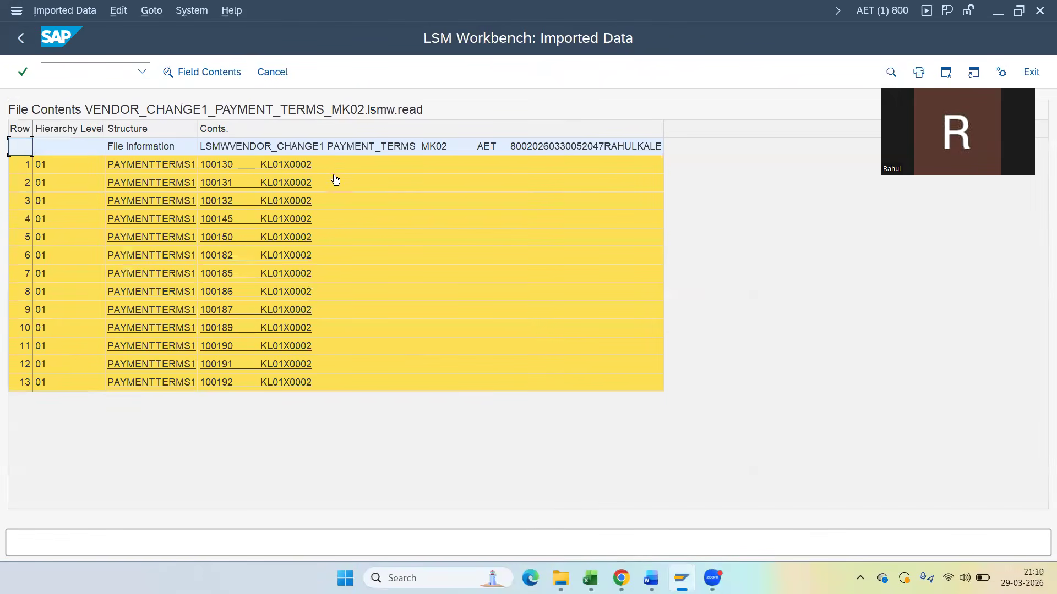
pyautogui.click(22, 46)
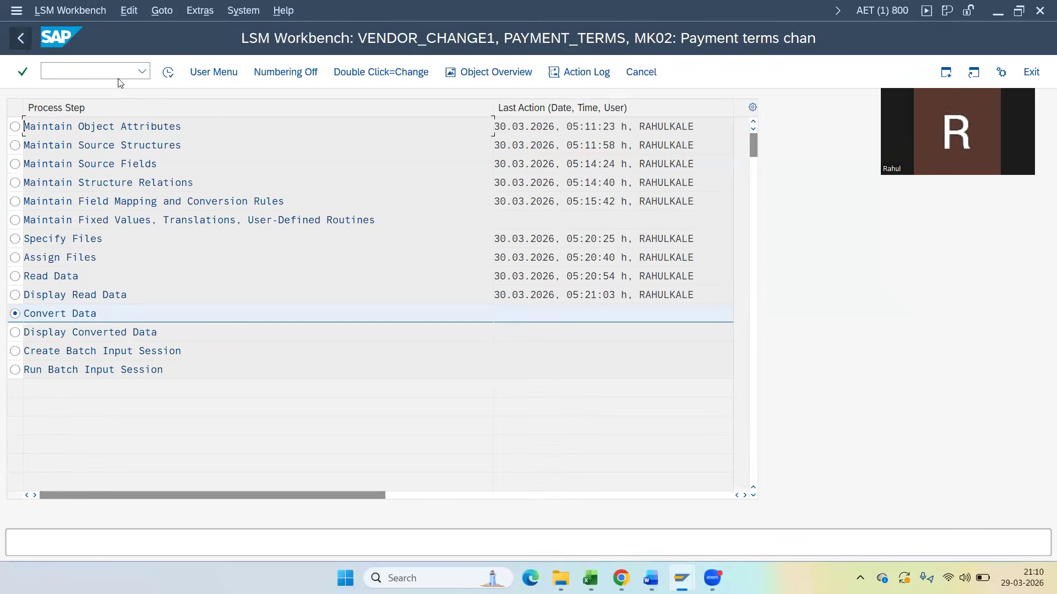
# Run Convert Data for all transactions and return to the process steps.
pyautogui.click(168, 72)
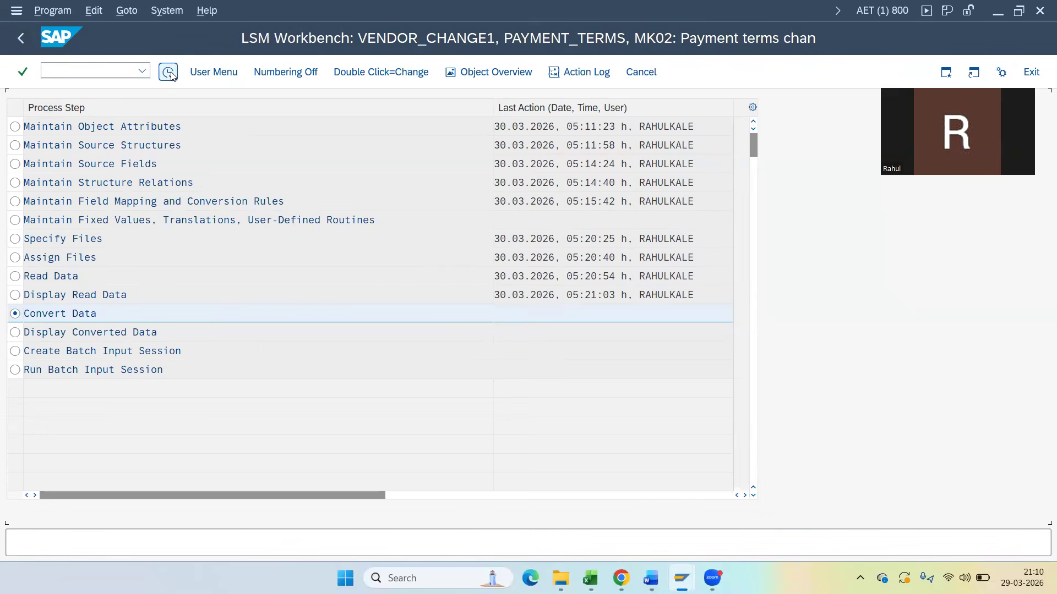
pyautogui.click(198, 74)
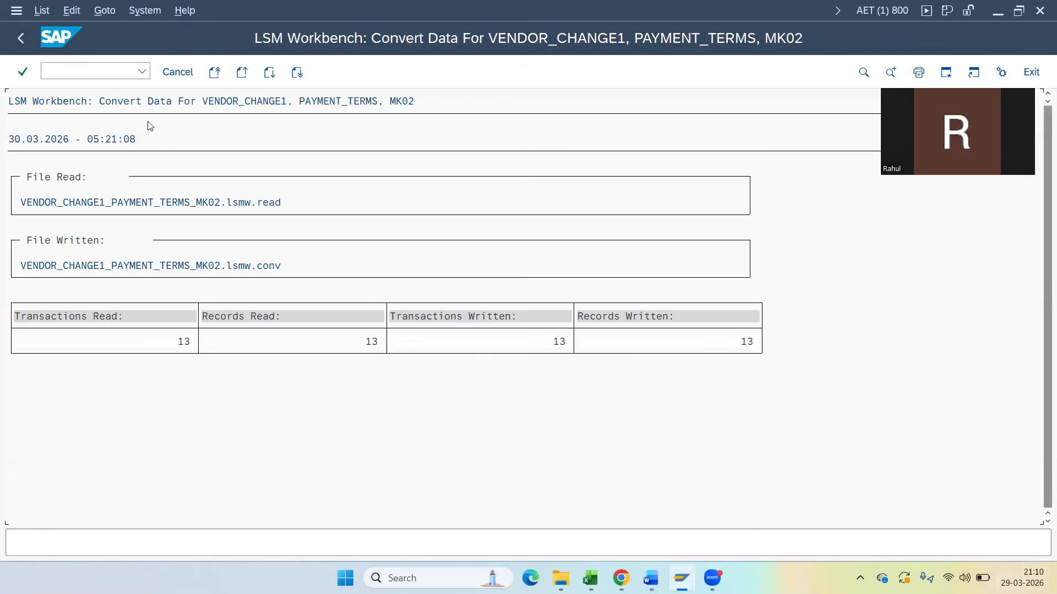
pyautogui.click(18, 44)
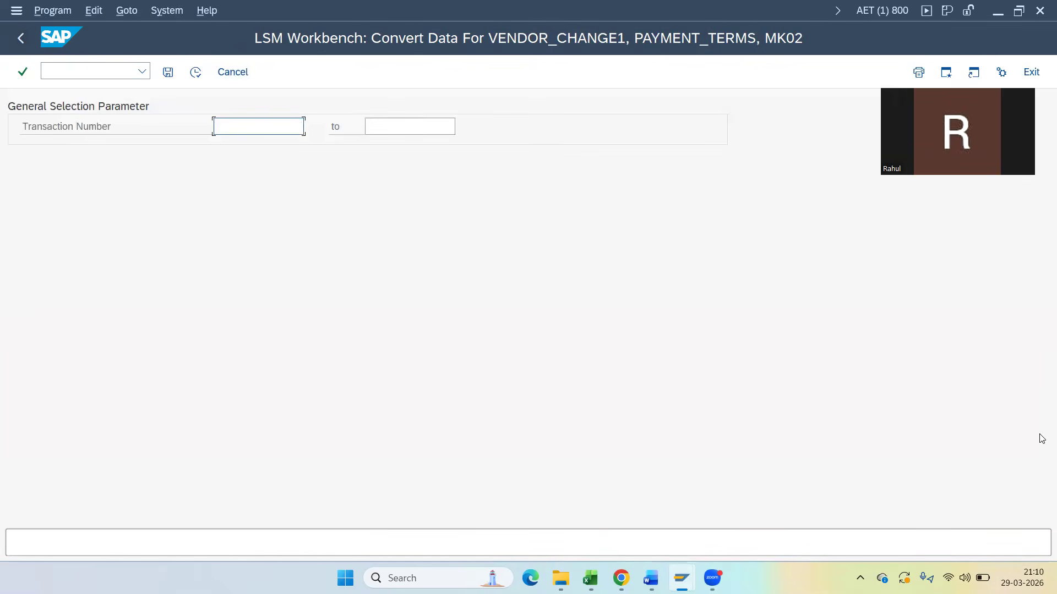
pyautogui.click(24, 37)
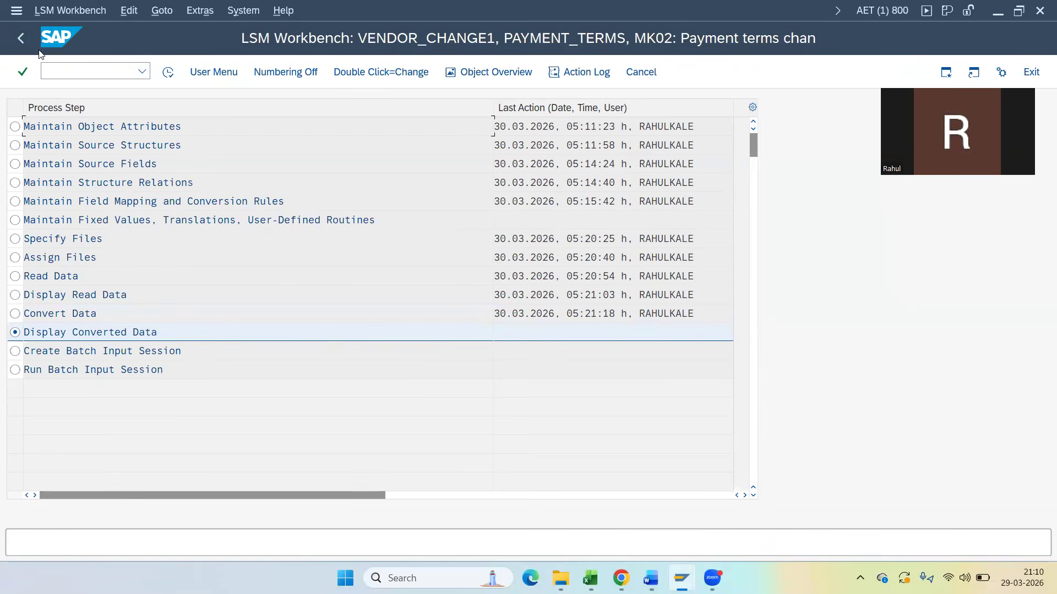
# Display all converted data to check the vendor records, and return to the process steps.
pyautogui.click(168, 72)
pyautogui.click(541, 371)
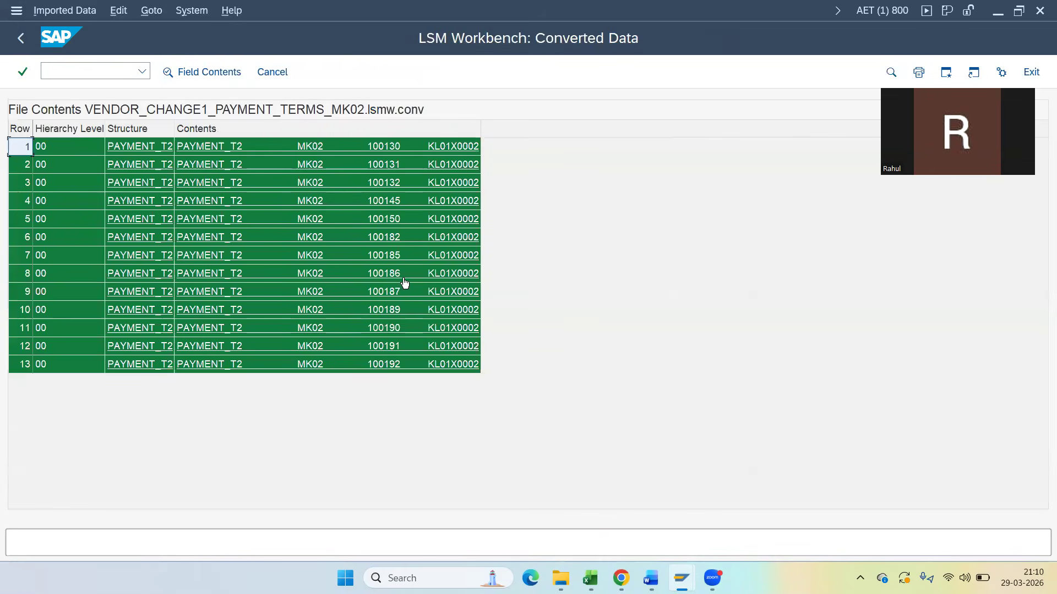
pyautogui.click(19, 37)
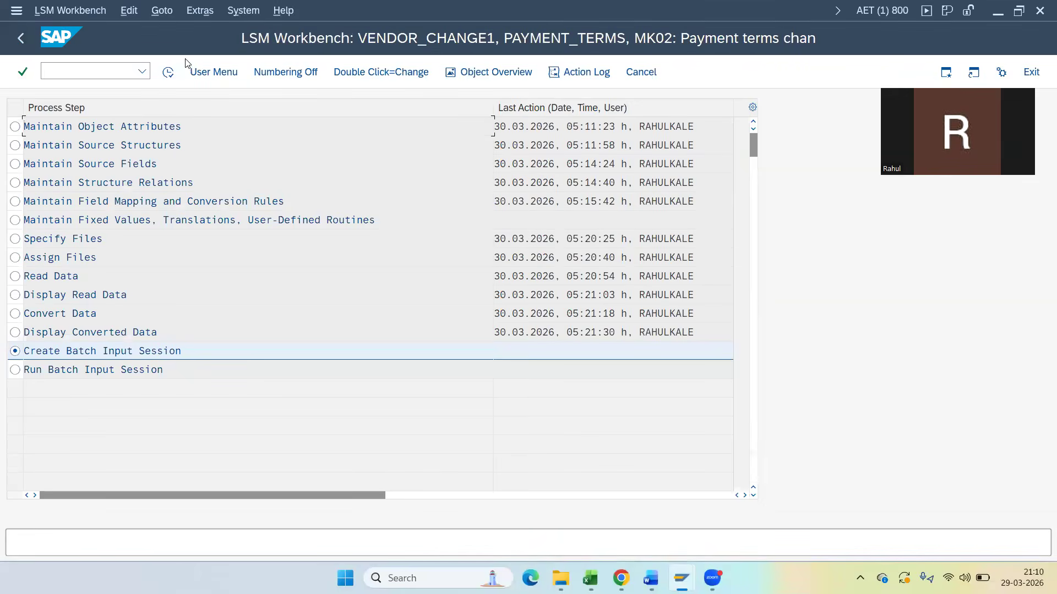
# Create the batch input session with the folder name MK02_03, keeping the batch input folder, and return to the process steps.
pyautogui.click(169, 72)
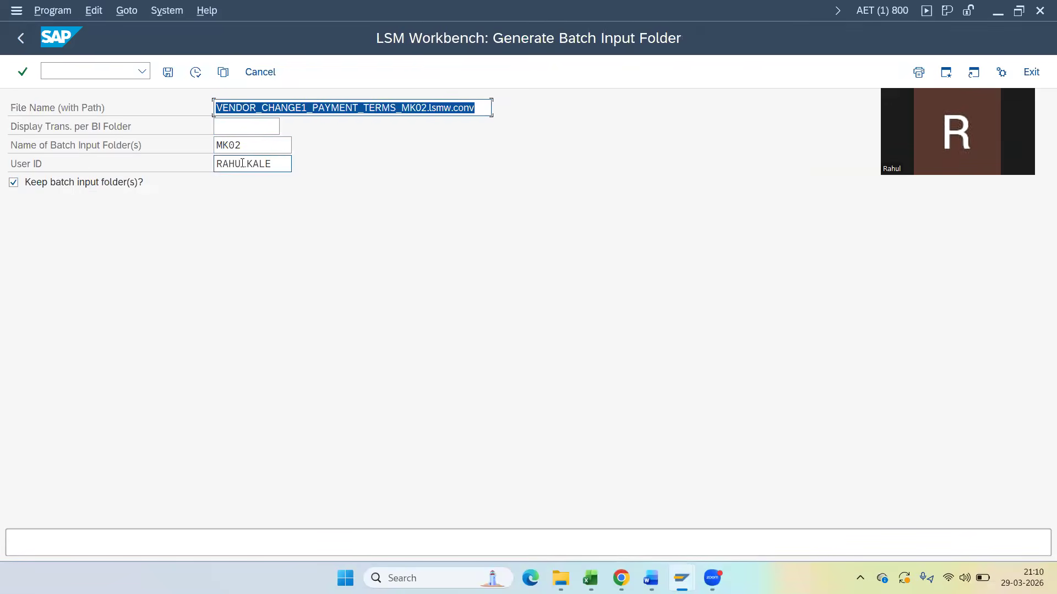
pyautogui.click(253, 150)
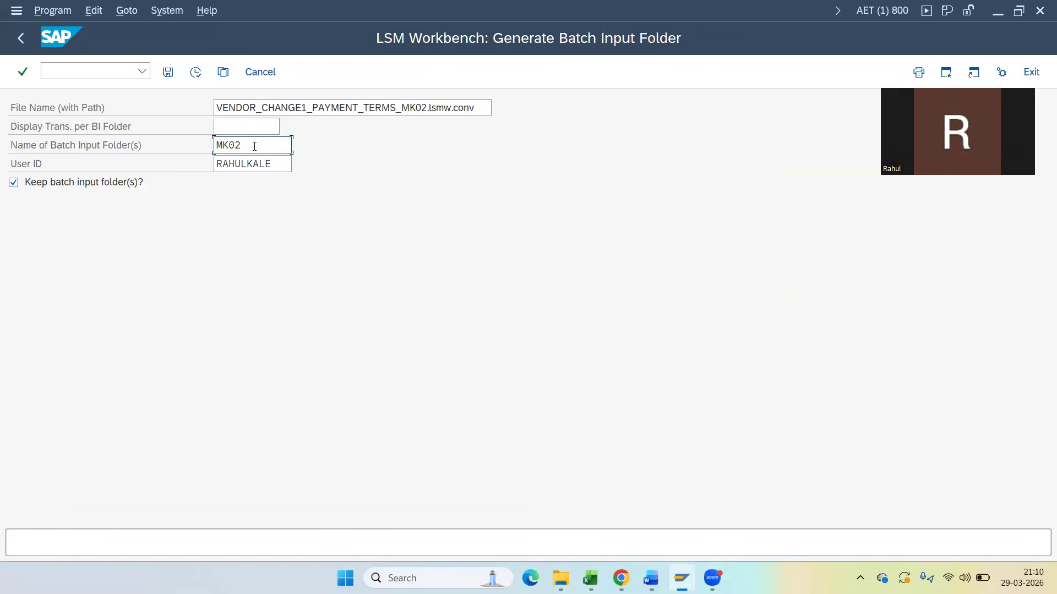
pyautogui.write('MK02_')
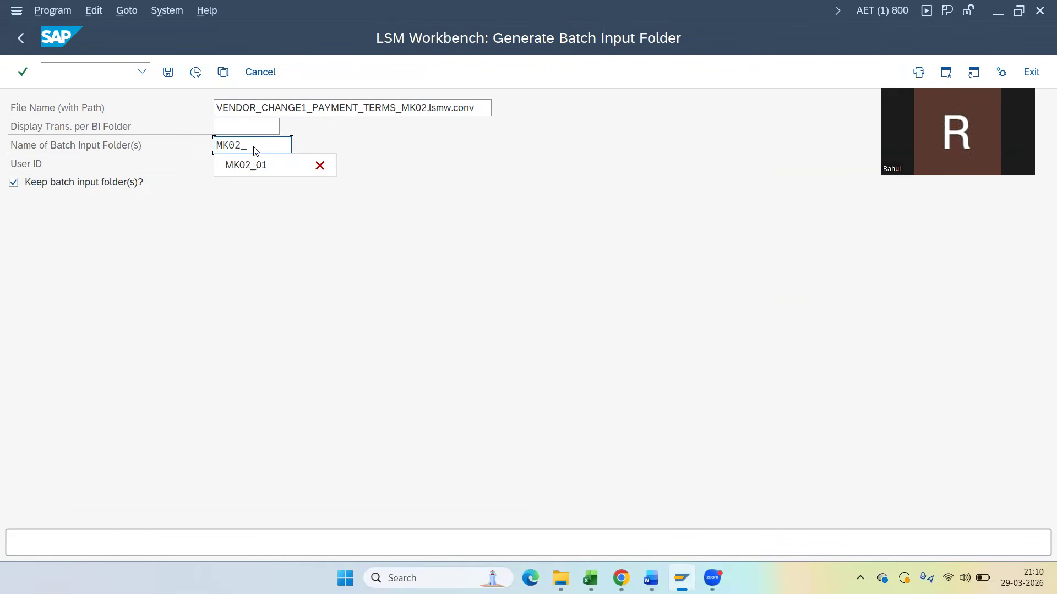
pyautogui.write('01')
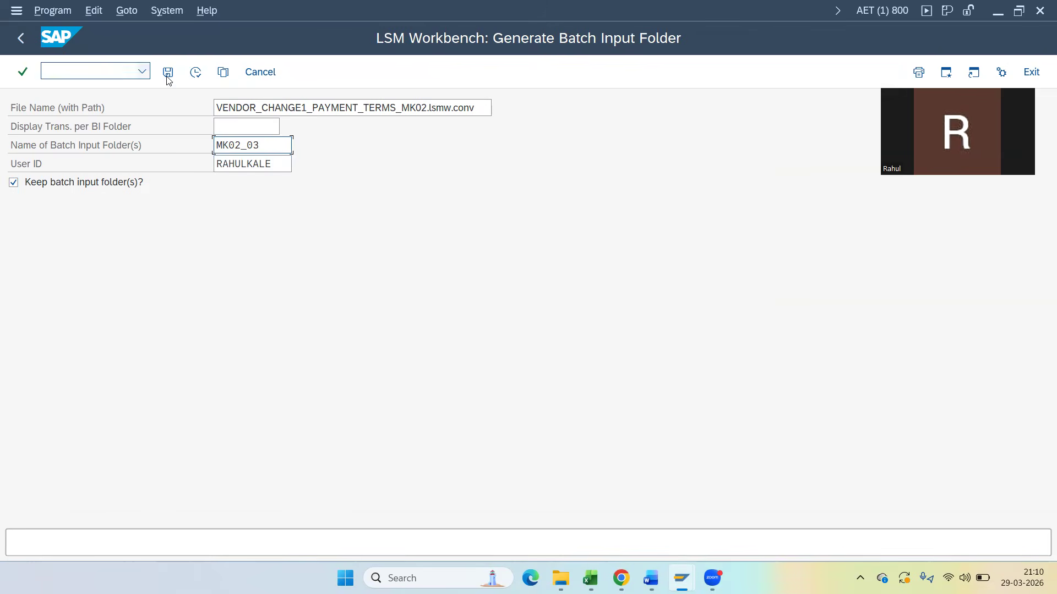
pyautogui.click(196, 72)
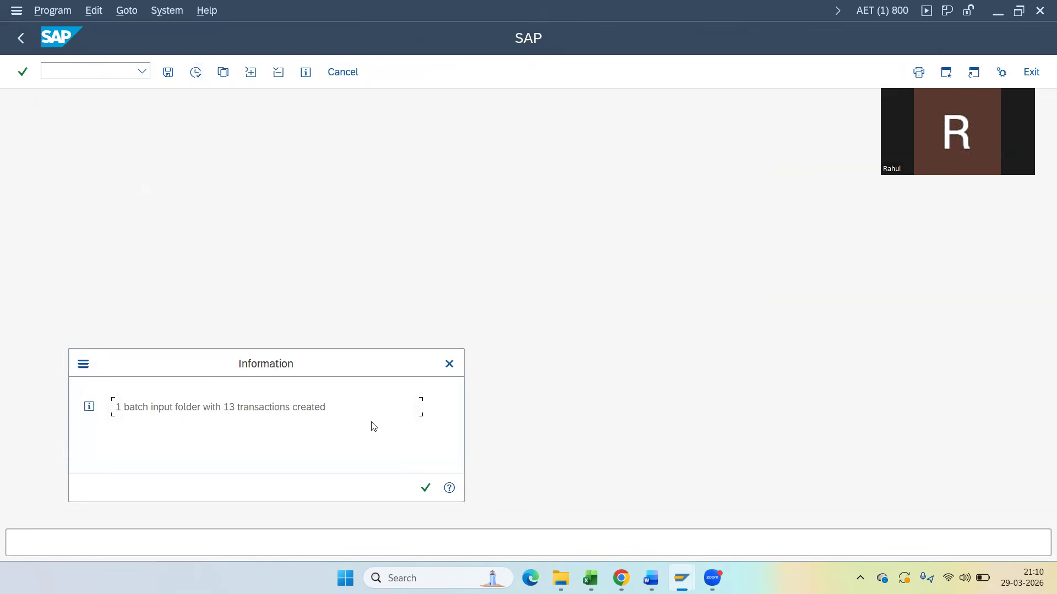
pyautogui.click(427, 489)
pyautogui.click(424, 488)
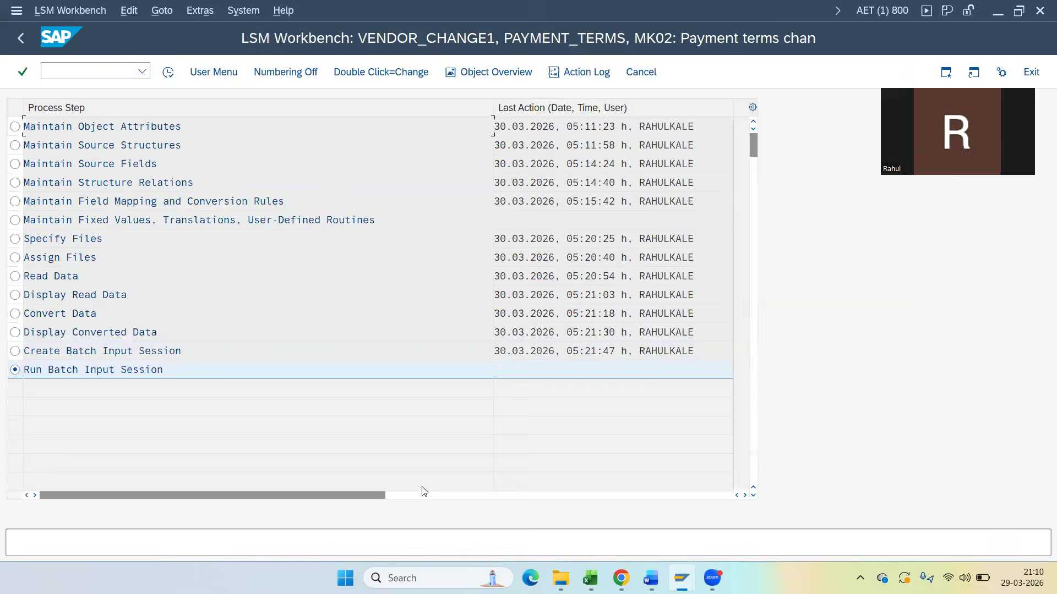
# Open the Run Batch Input Session step and filter the session overview by MK02*.
pyautogui.click(168, 72)
pyautogui.click(112, 126)
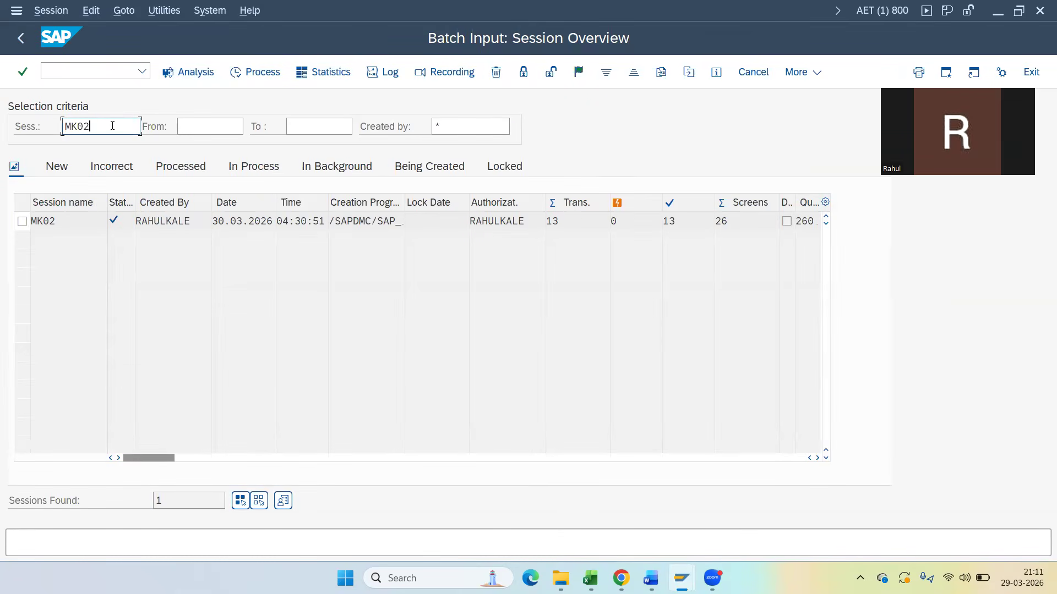
pyautogui.write('*')
pyautogui.press('Return')
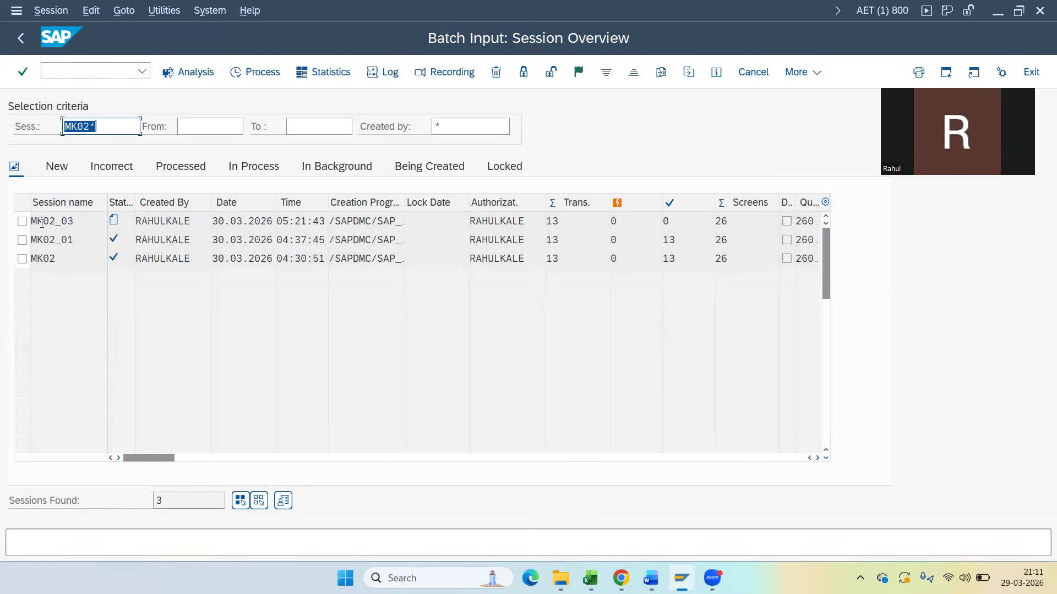
# Start processing session MK02_03 in foreground mode with Extended log and Expert mode enabled.
pyautogui.click(23, 222)
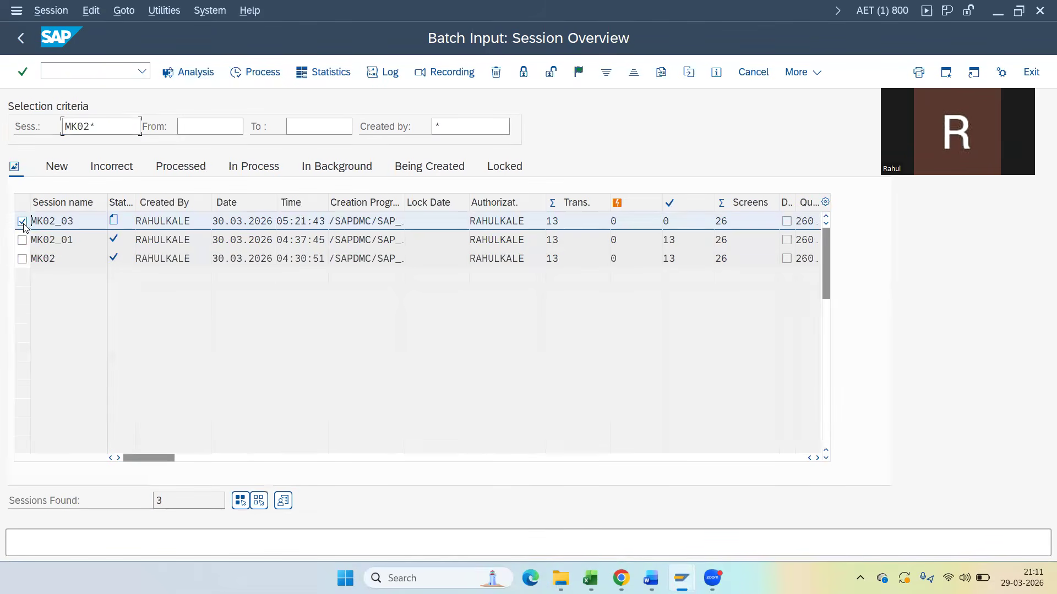
pyautogui.click(258, 73)
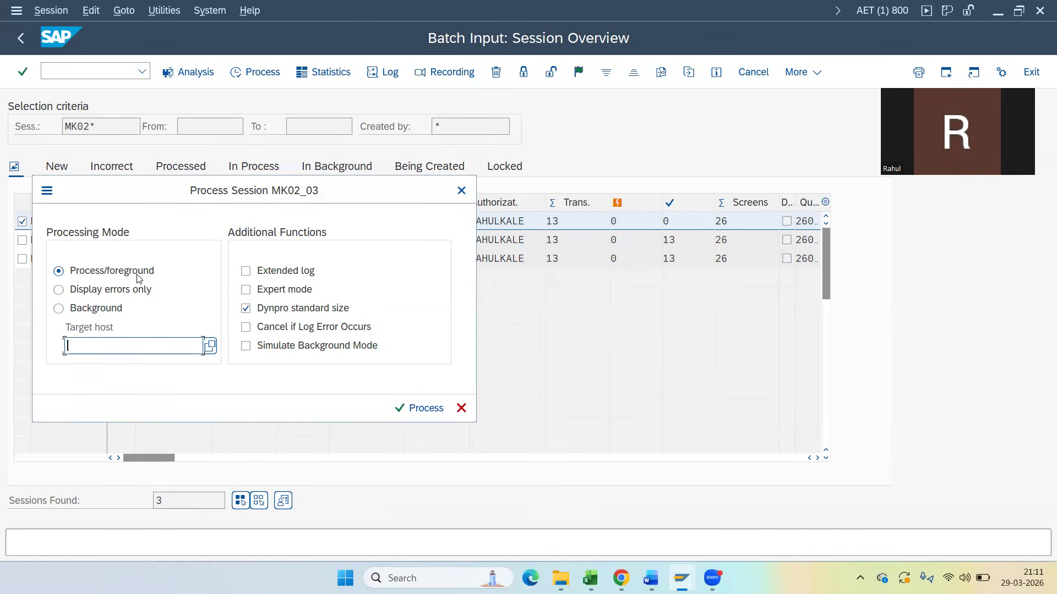
pyautogui.click(299, 275)
pyautogui.click(297, 290)
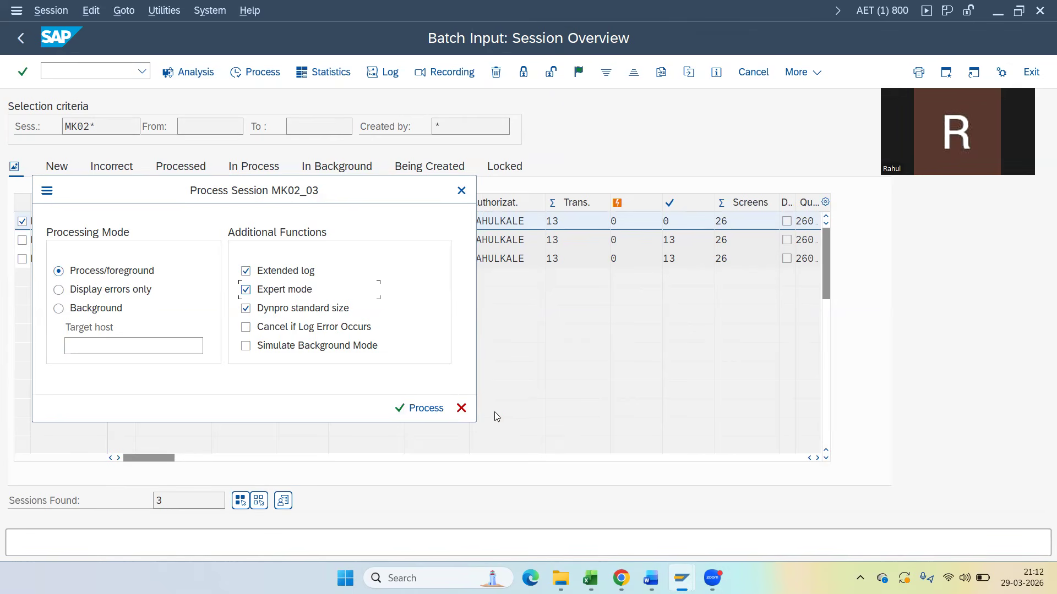
pyautogui.click(433, 412)
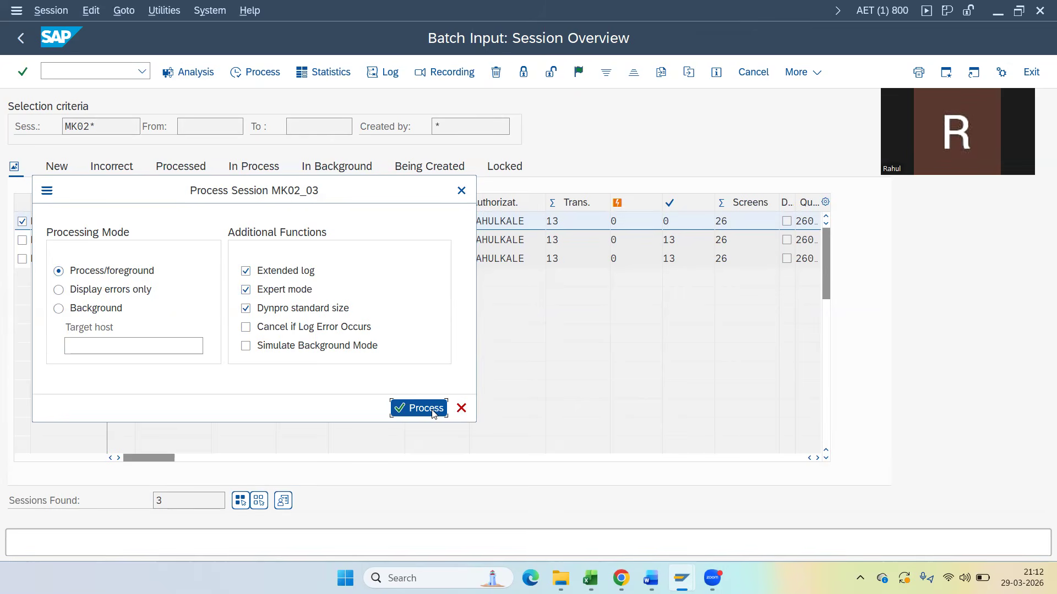
pyautogui.click(433, 411)
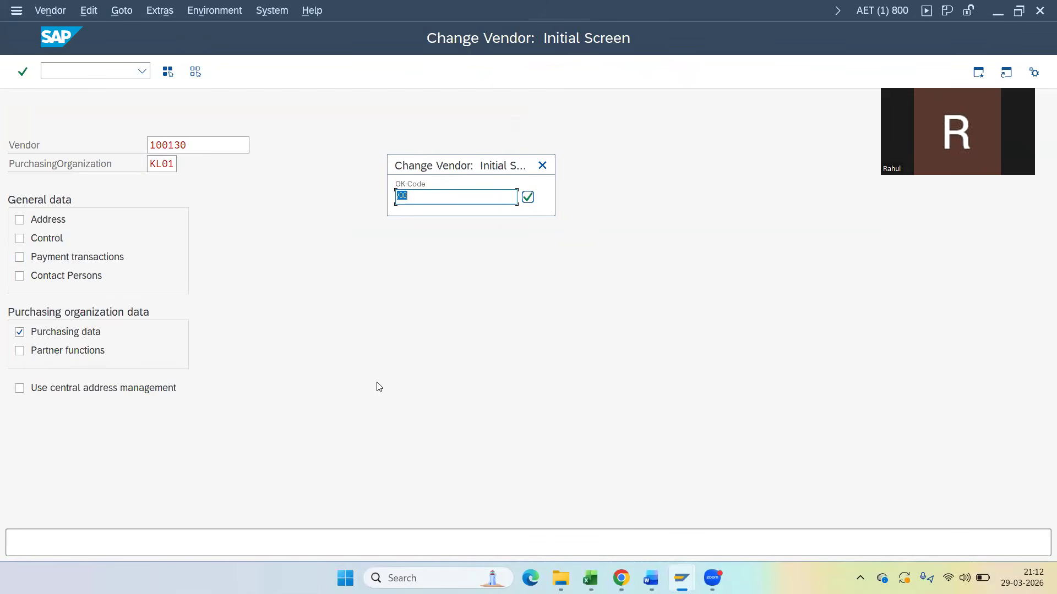
# Step through the first vendor's change screens, checking payment terms 0002, and advance to the second vendor's purchasing data.
pyautogui.press('Return')
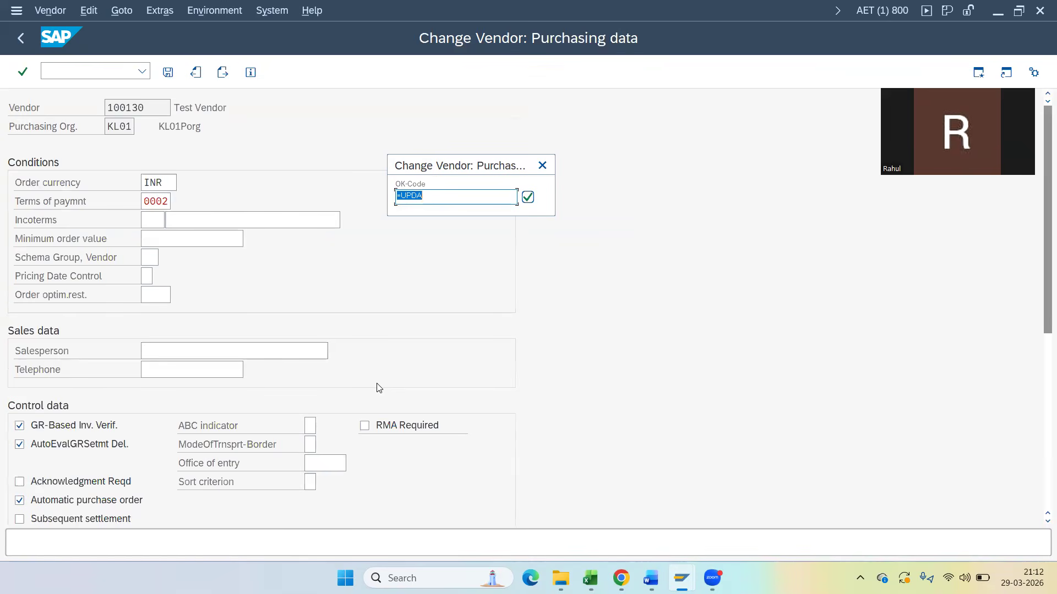
pyautogui.click(141, 203)
pyautogui.moveTo(145, 200); pyautogui.dragTo(169, 201)
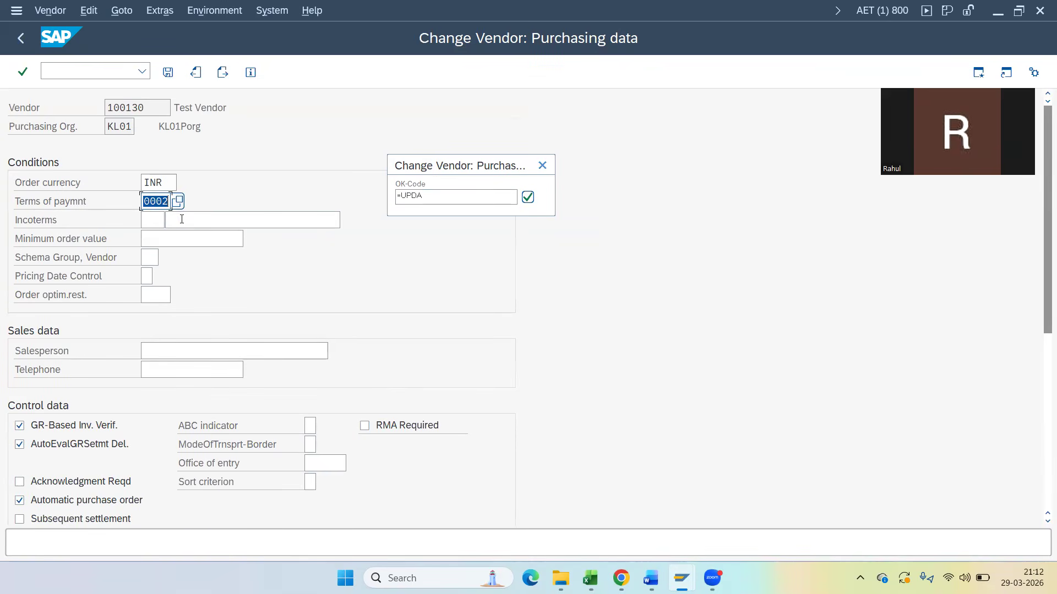
pyautogui.press('Return')
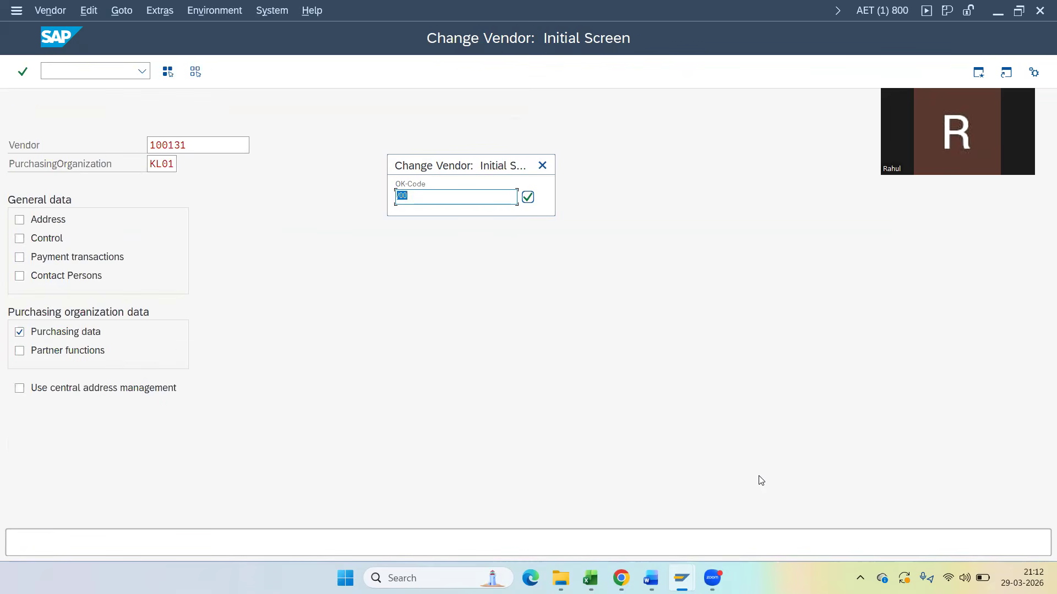
pyautogui.press('Return')
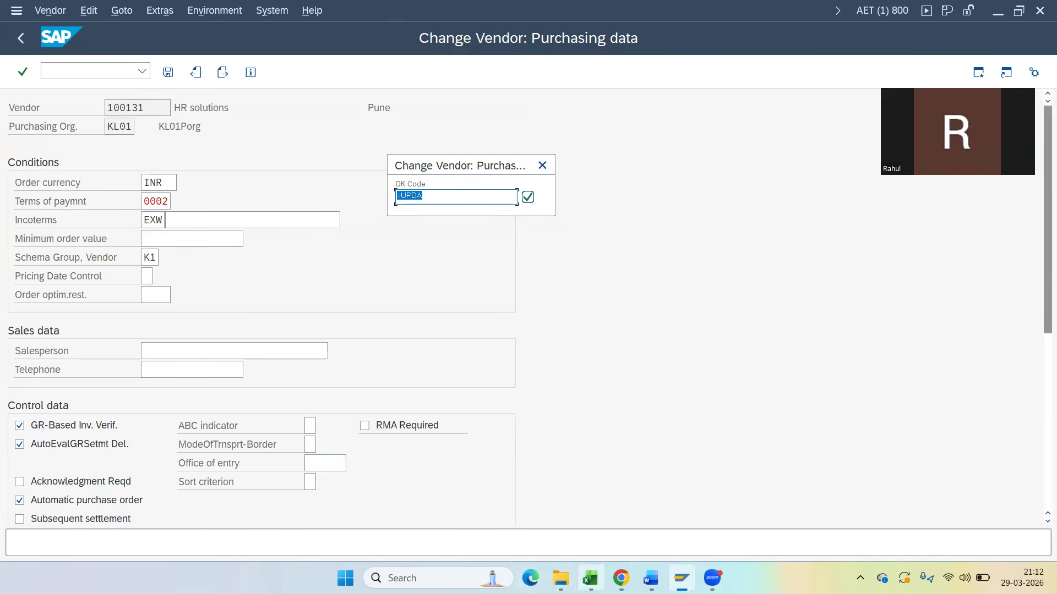
# Switch to Excel and compare the Uploading File sheet with the payment terms in SAP's LFM1 table display.
pyautogui.click(590, 577)
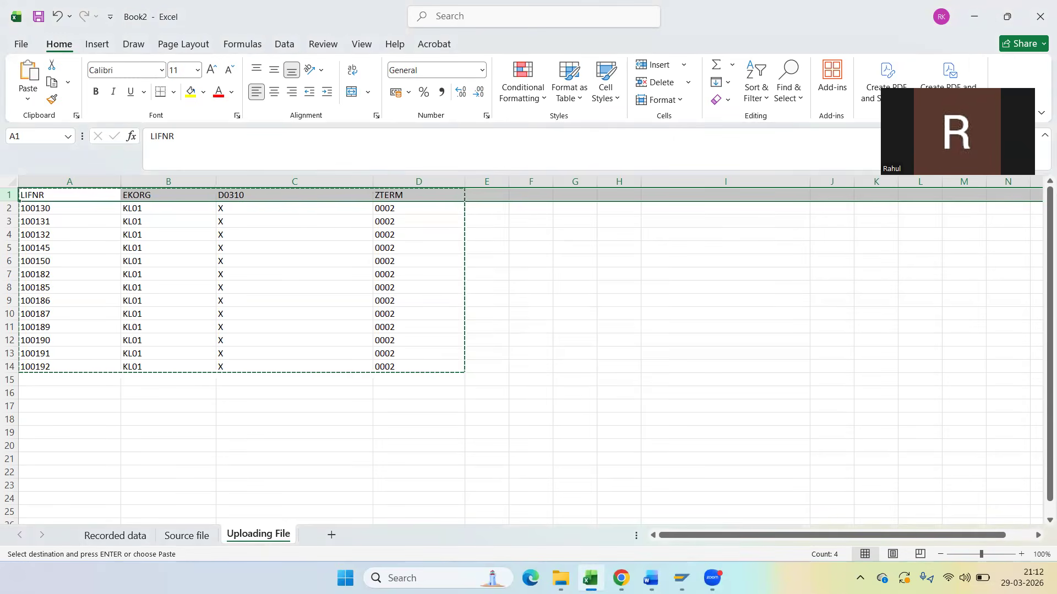
pyautogui.click(682, 578)
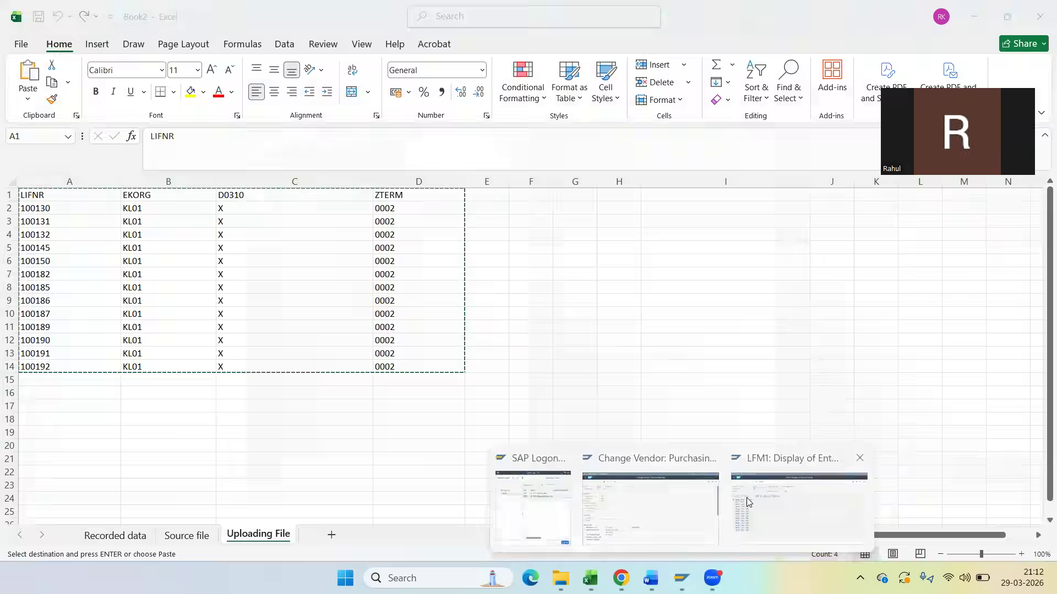
pyautogui.click(747, 498)
pyautogui.click(134, 227)
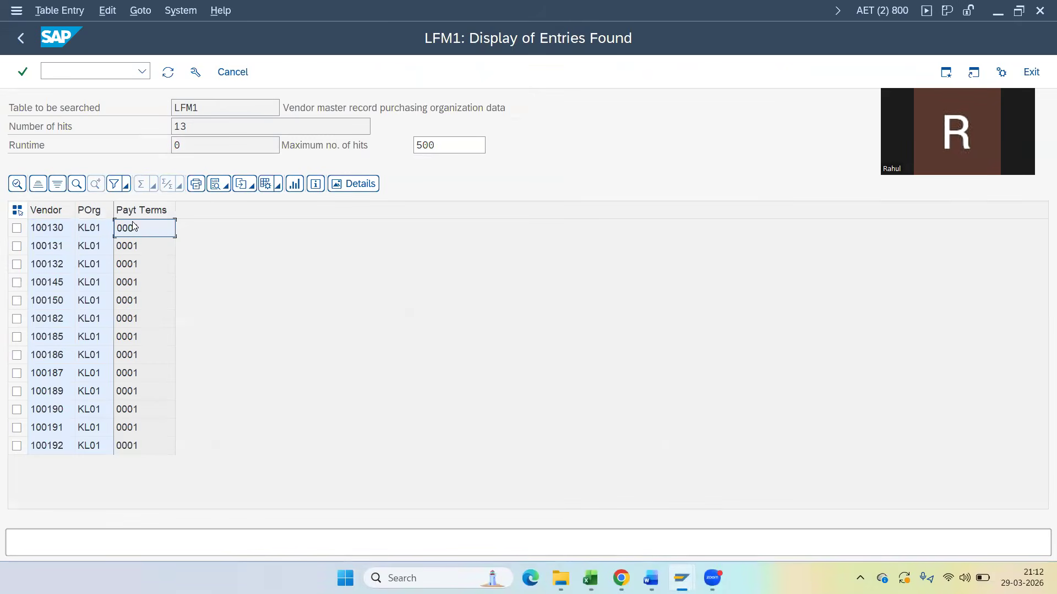
pyautogui.hotkey('alt', 'Tab')
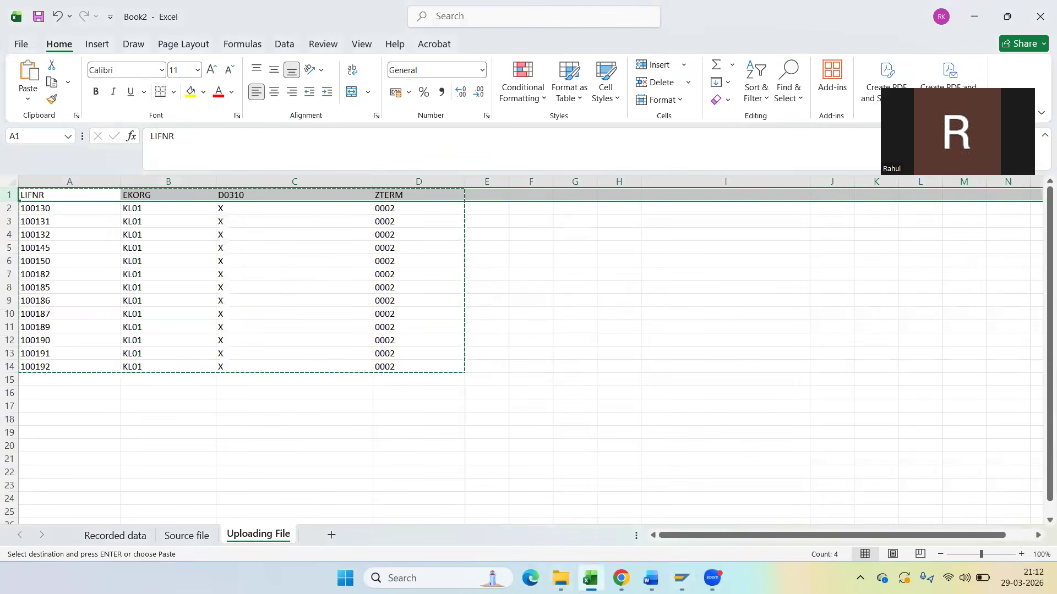
# Return to the Change Vendor session in SAP and process all remaining vendor transactions until the session overview is back.
pyautogui.moveTo(682, 577)
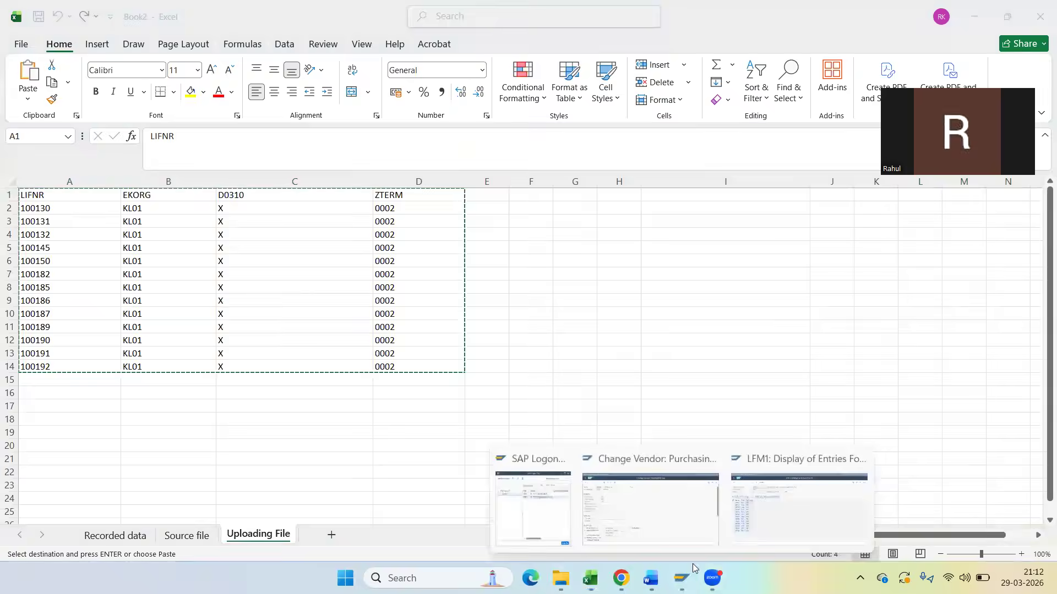
pyautogui.click(638, 501)
pyautogui.press('Return')
pyautogui.press('Return')
pyautogui.press('Return')
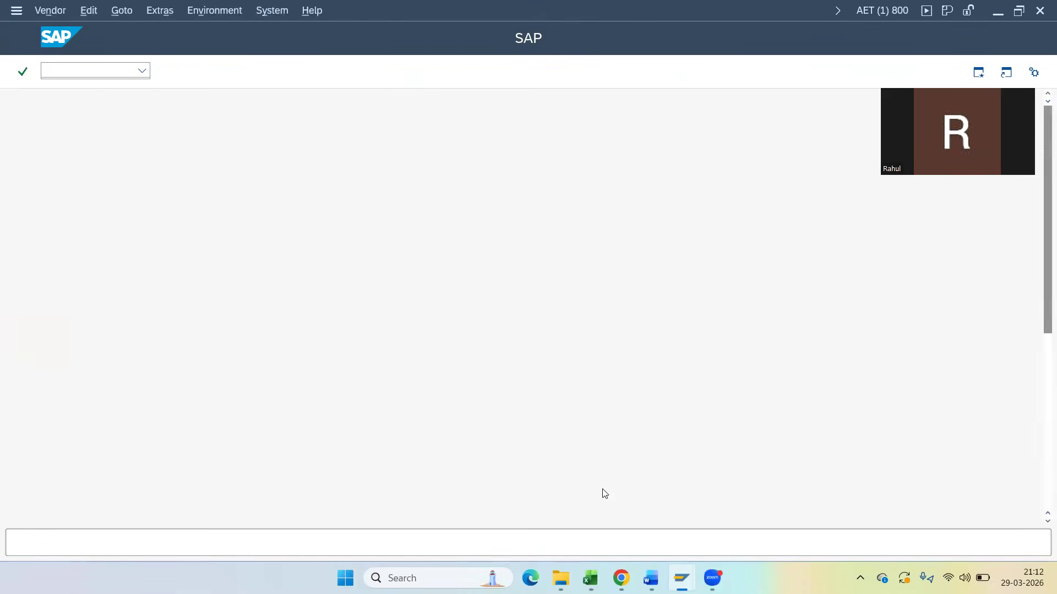
pyautogui.press('Return')
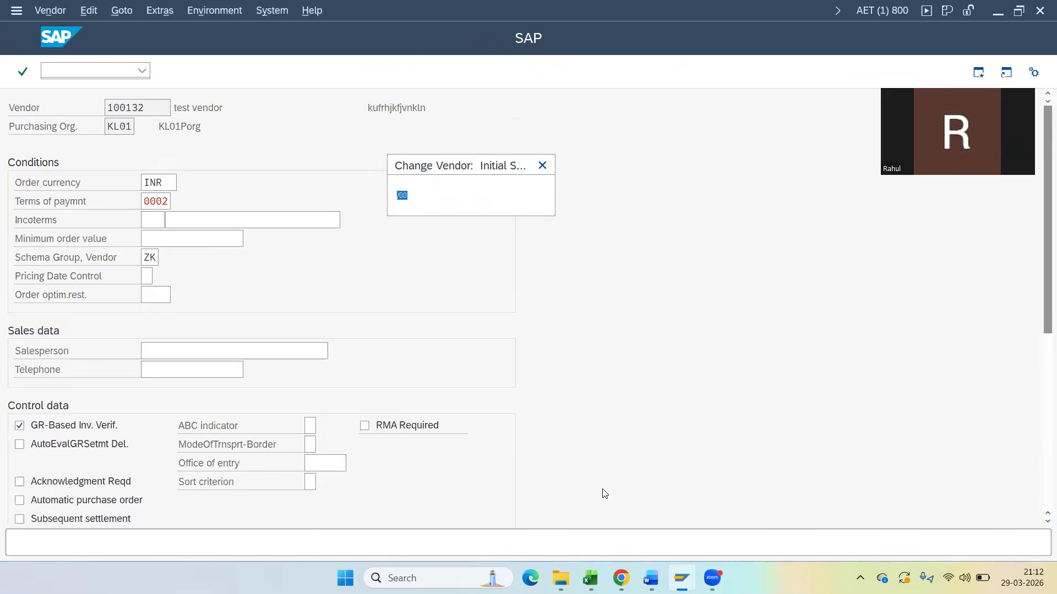
pyautogui.press('Return')
pyautogui.press('Return')
pyautogui.press('Return')
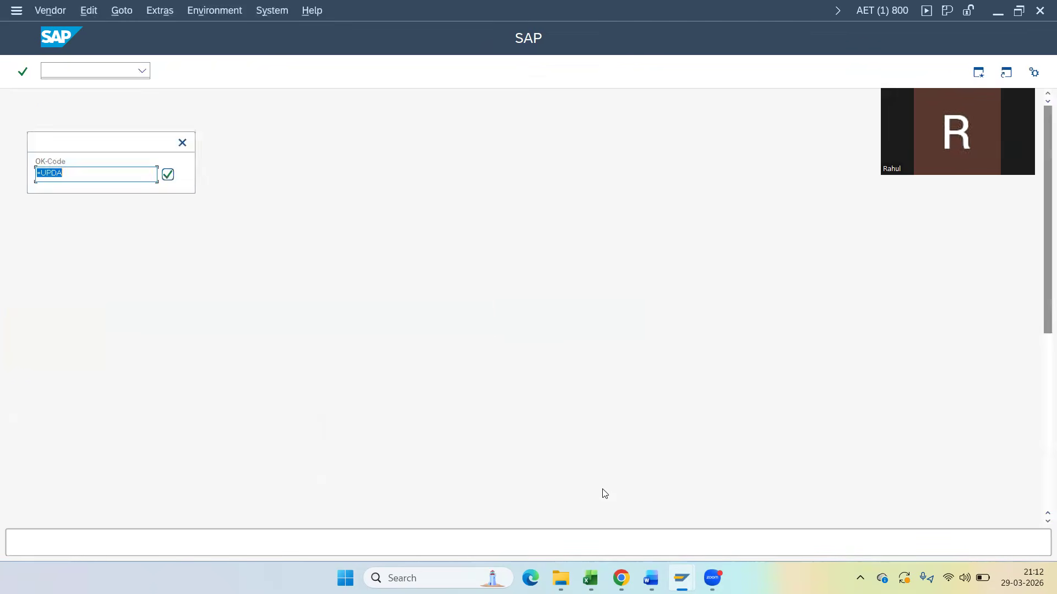
pyautogui.press('Return')
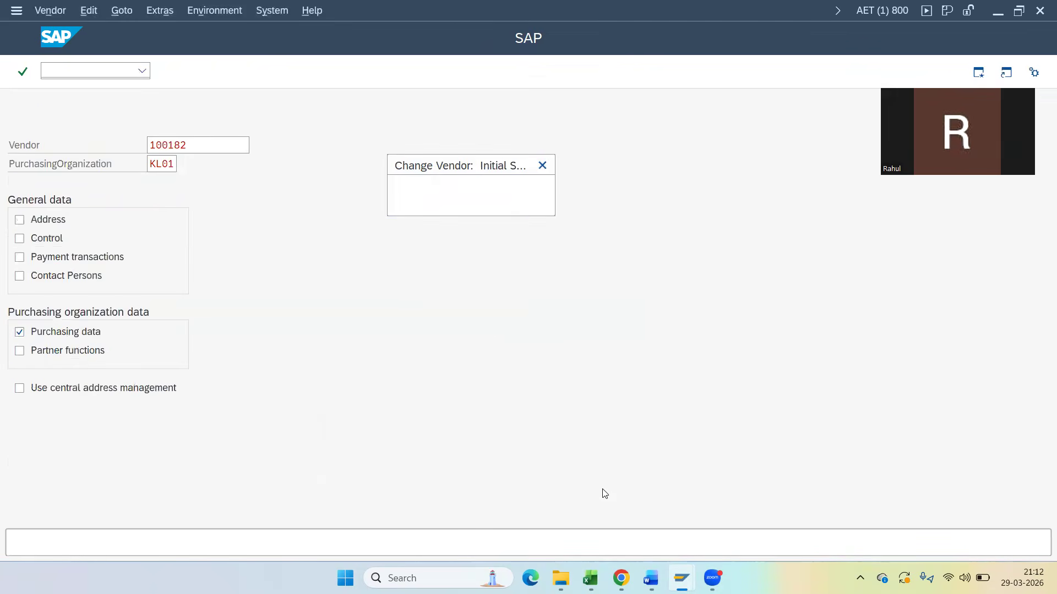
pyautogui.press('Return')
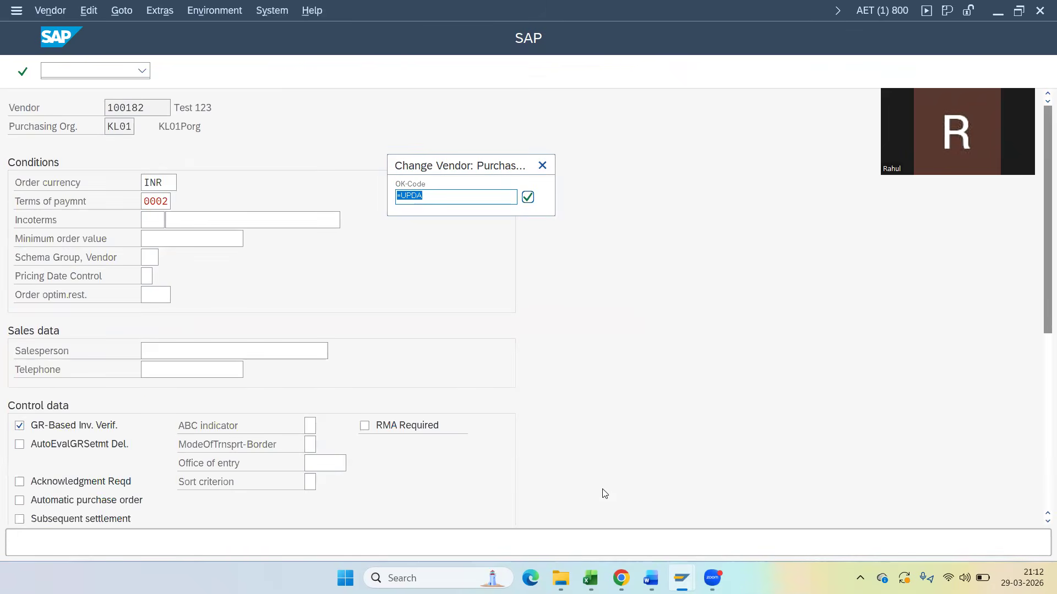
pyautogui.press('Return')
pyautogui.press('Return')
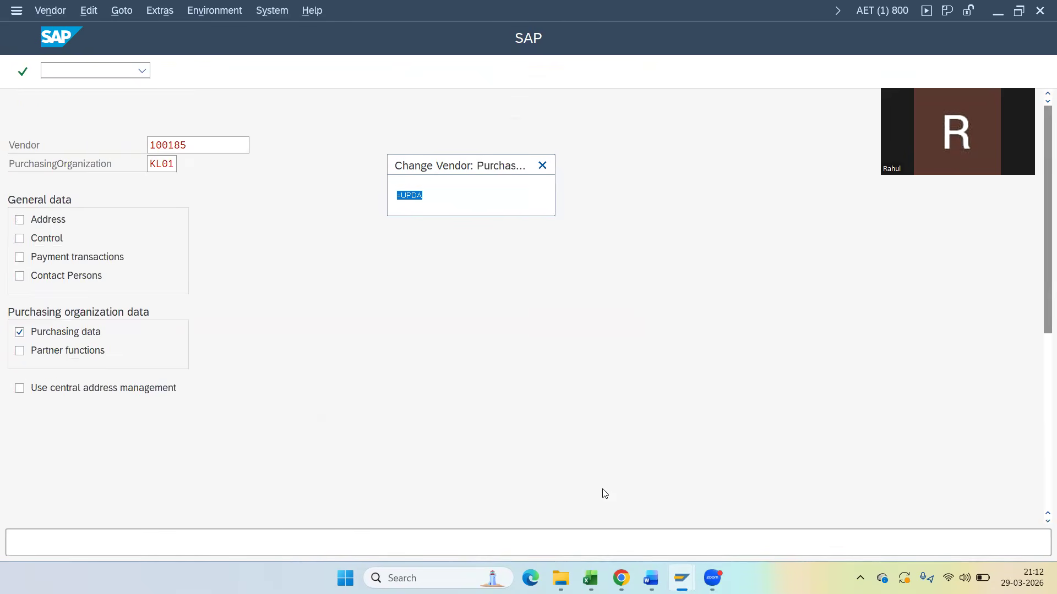
pyautogui.press('Return')
pyautogui.press('Return')
pyautogui.press('Return')
pyautogui.press('Return')
pyautogui.press('Return')
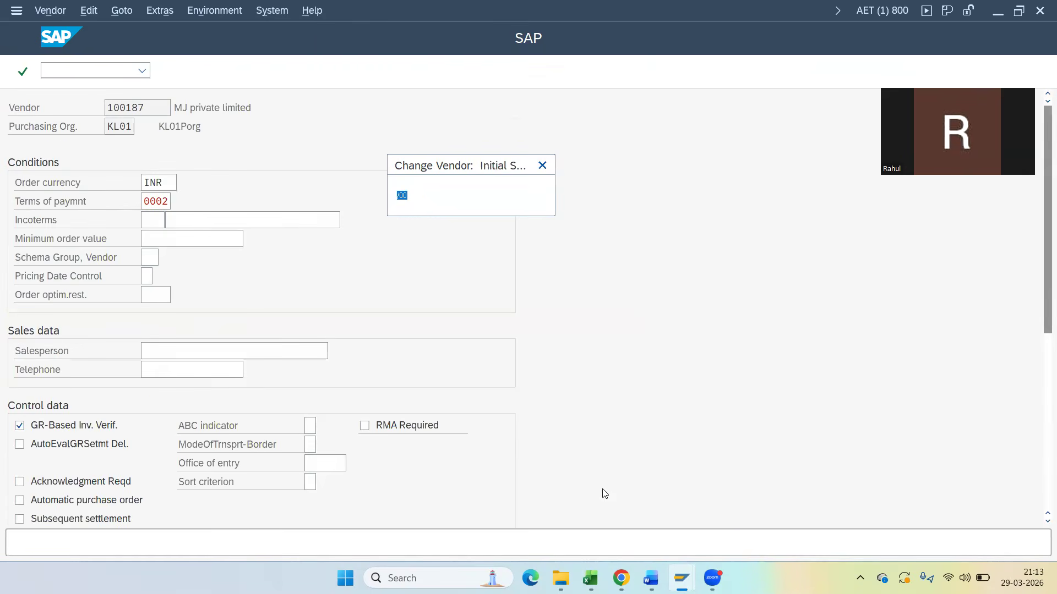
pyautogui.press('Return')
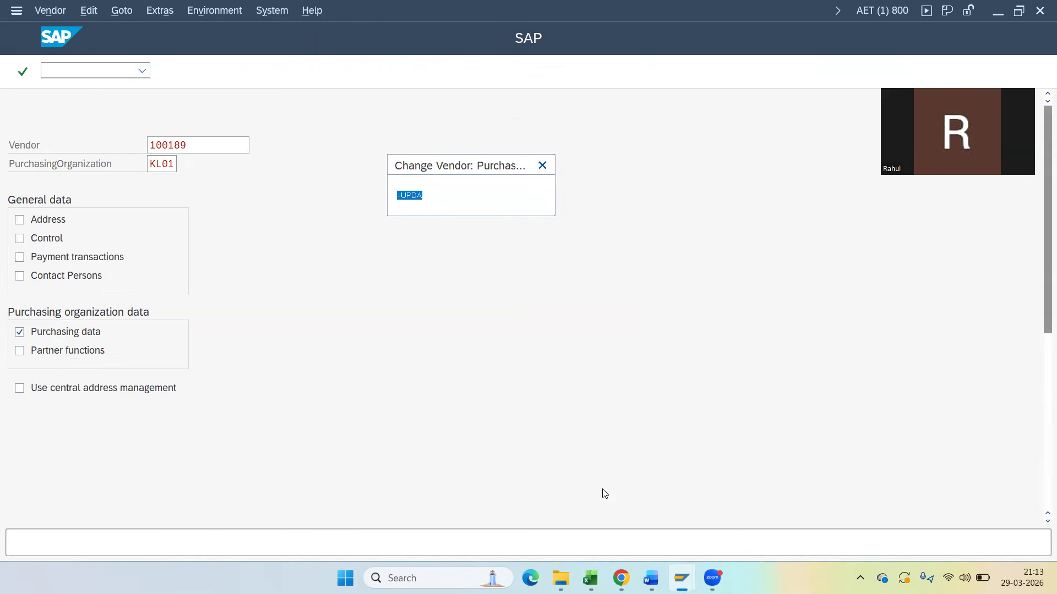
pyautogui.press('Return')
pyautogui.press('Return')
pyautogui.press('Return')
pyautogui.press('Return')
pyautogui.press('Return')
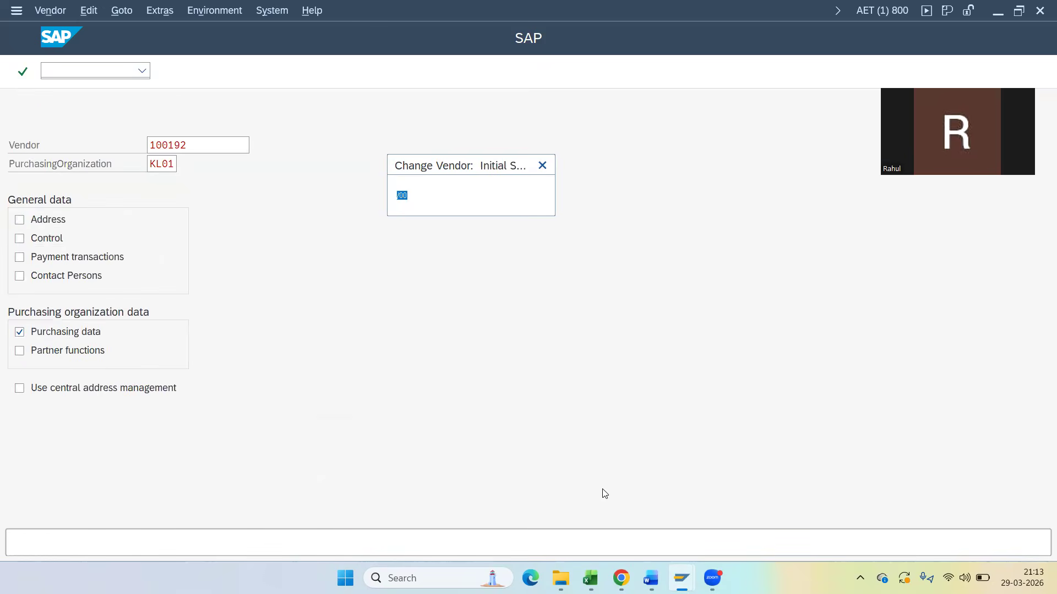
pyautogui.press('Return')
pyautogui.press('Return')
pyautogui.press('Return')
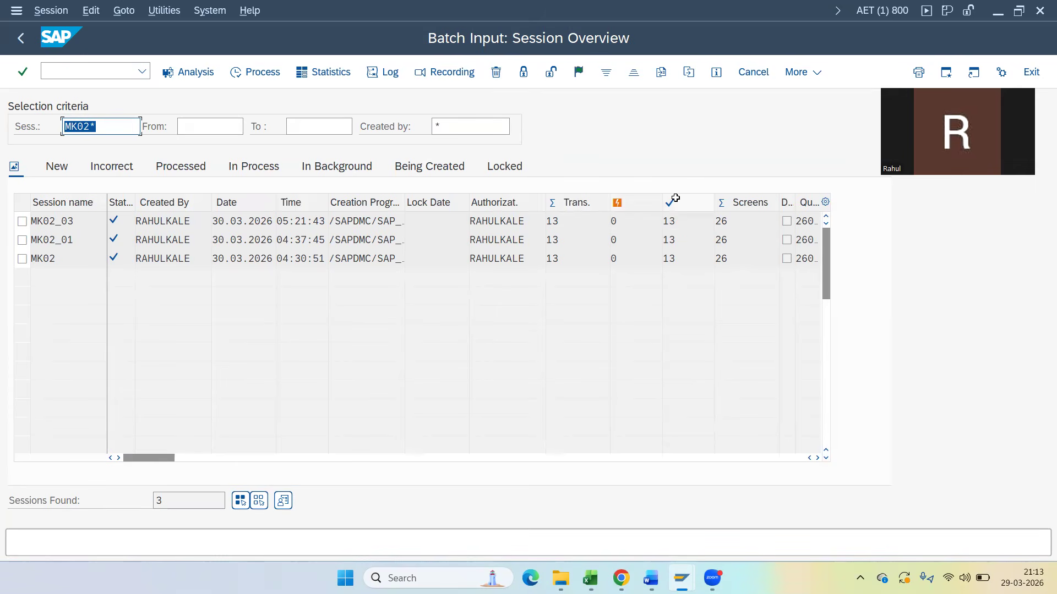
# Switch to the LFM1 table display and refresh it to check the payment terms of the KL01 vendors.
pyautogui.moveTo(681, 578)
pyautogui.click(758, 503)
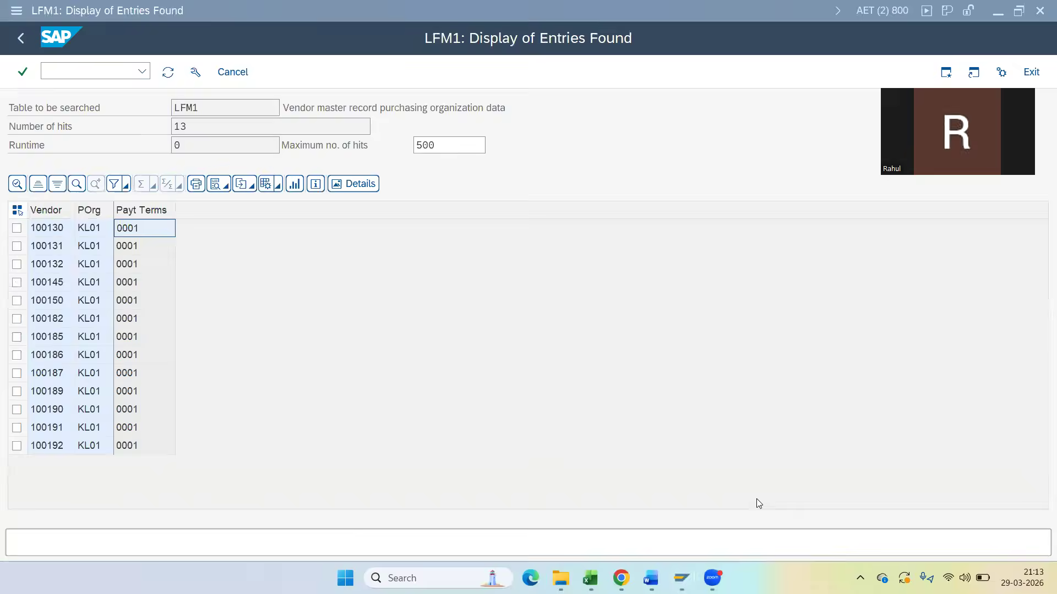
pyautogui.click(174, 74)
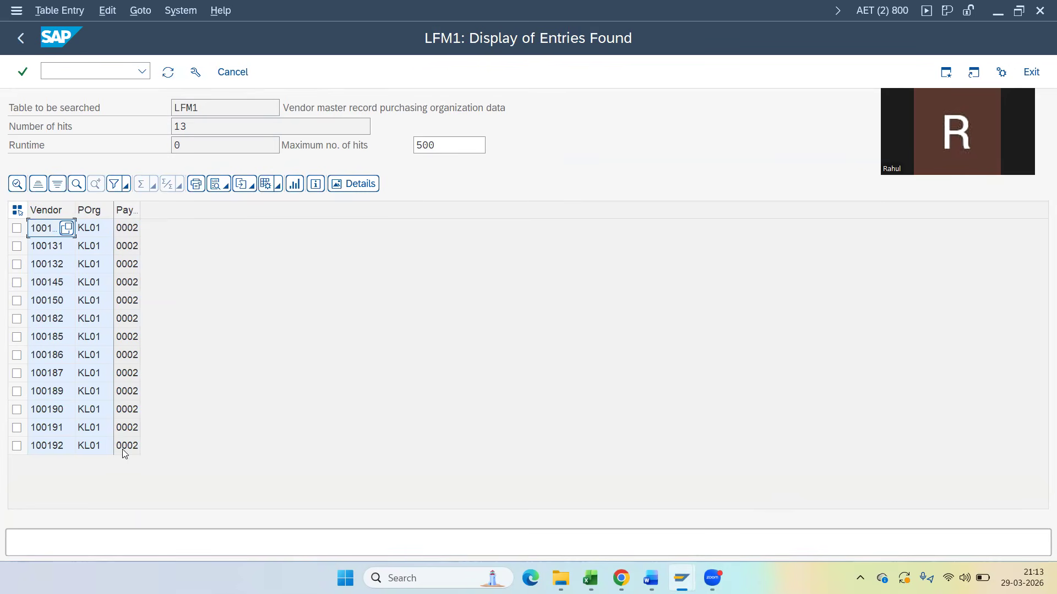
# Open vendor 100132's purchasing data for KL01 in a new SAP session and check its terms of payment.
pyautogui.click(47, 268)
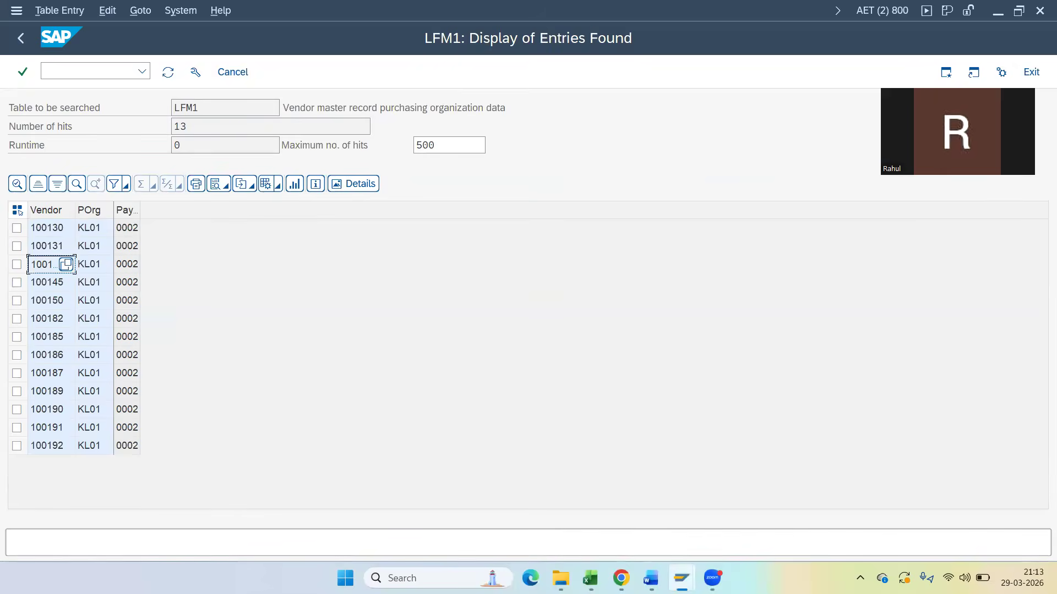
pyautogui.click(682, 578)
pyautogui.click(735, 503)
pyautogui.click(68, 74)
pyautogui.write('/omk02')
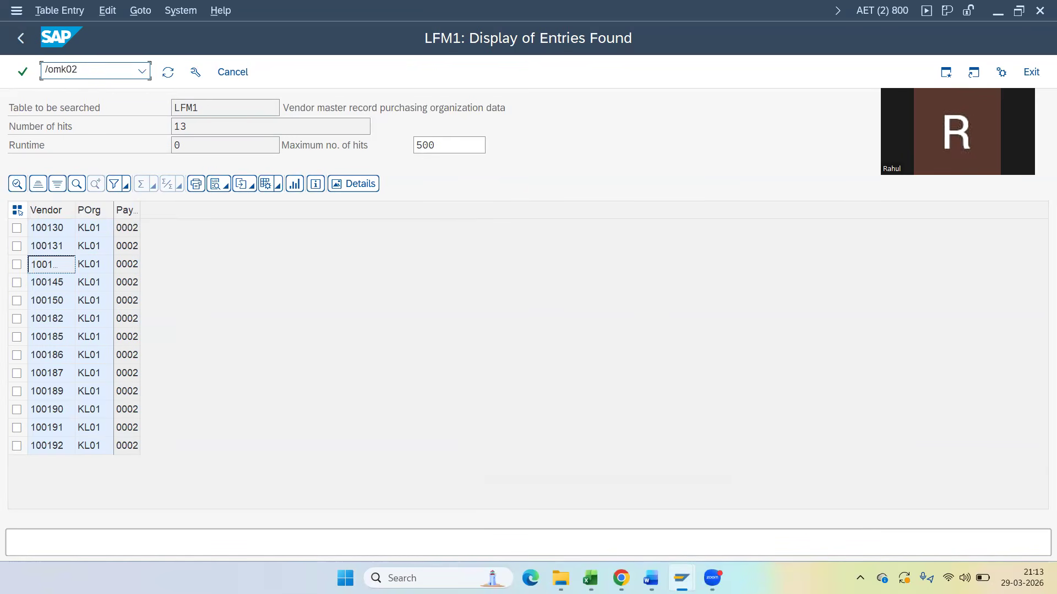
pyautogui.write('2')
pyautogui.press('Return')
pyautogui.click(184, 139)
pyautogui.press('Return')
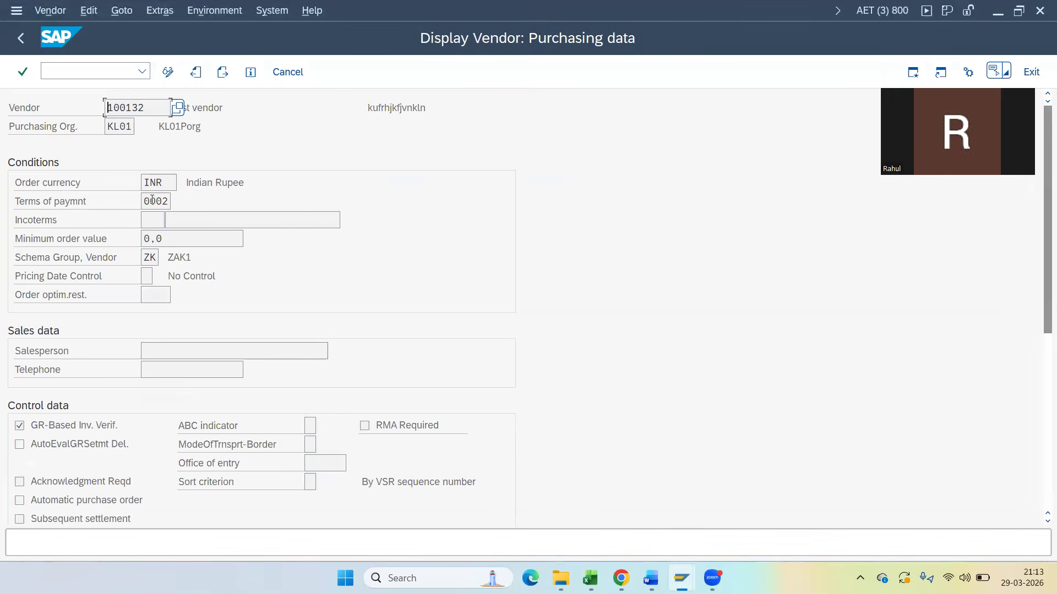
pyautogui.click(132, 72)
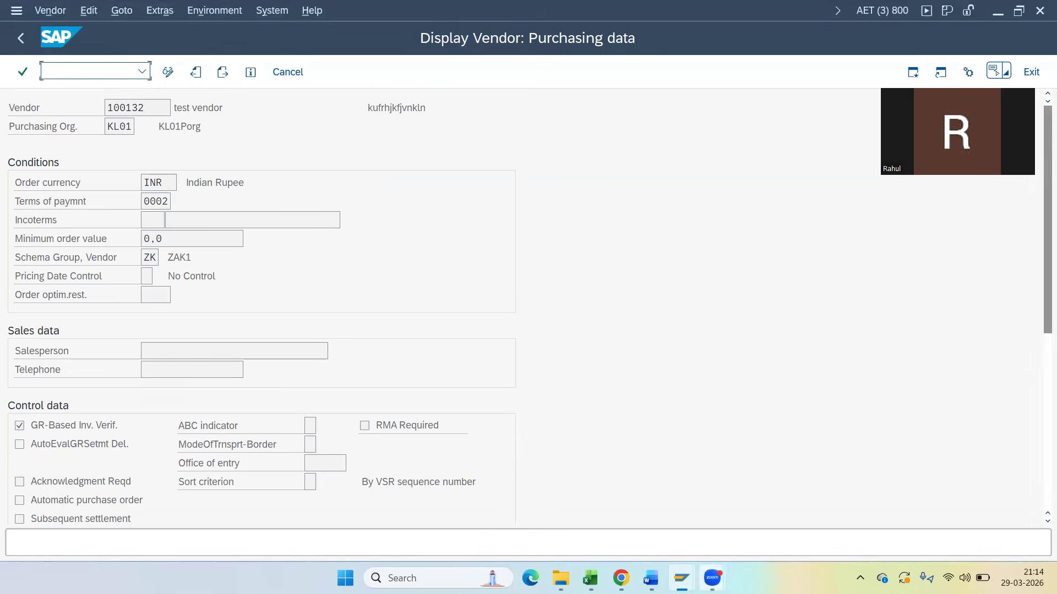
# Switch to Excel and set ZTERM to 0003 for every vendor in the Uploading File sheet, D2 to D14.
pyautogui.click(590, 578)
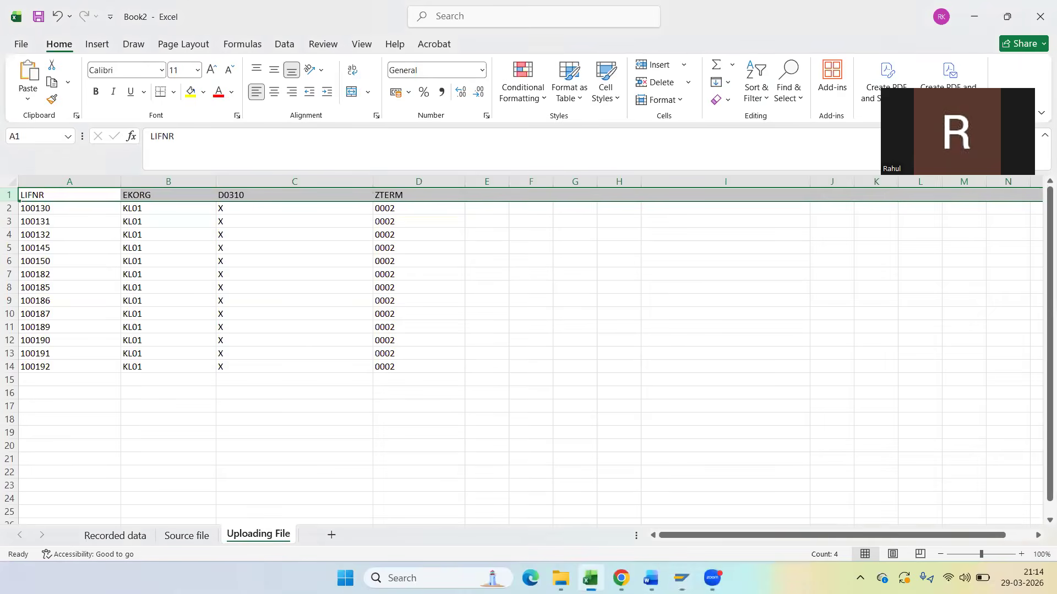
pyautogui.click(418, 208)
pyautogui.write('2')
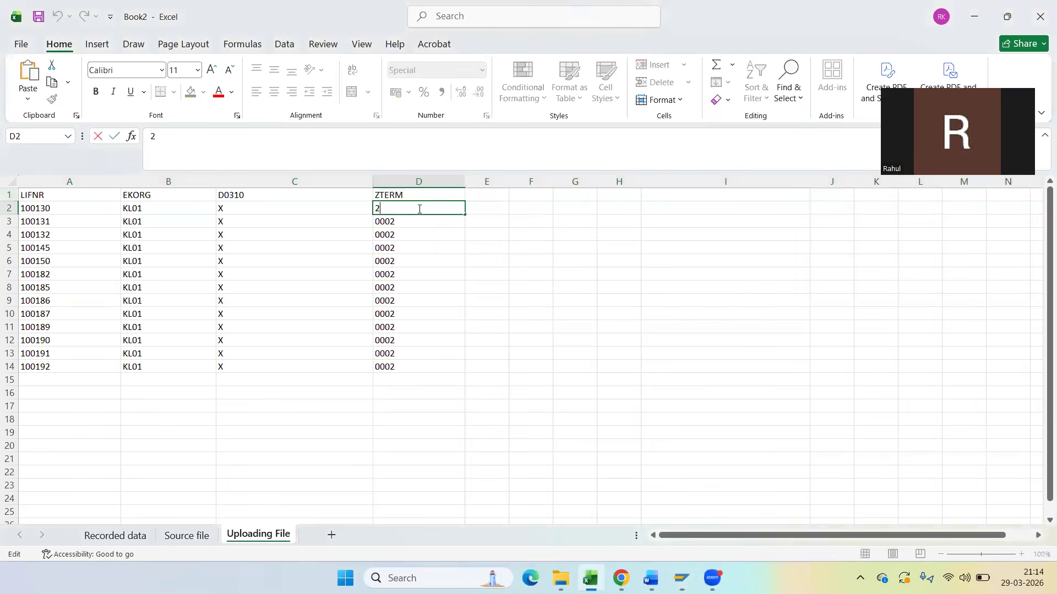
pyautogui.press('BackSpace')
pyautogui.write('3')
pyautogui.click(515, 266)
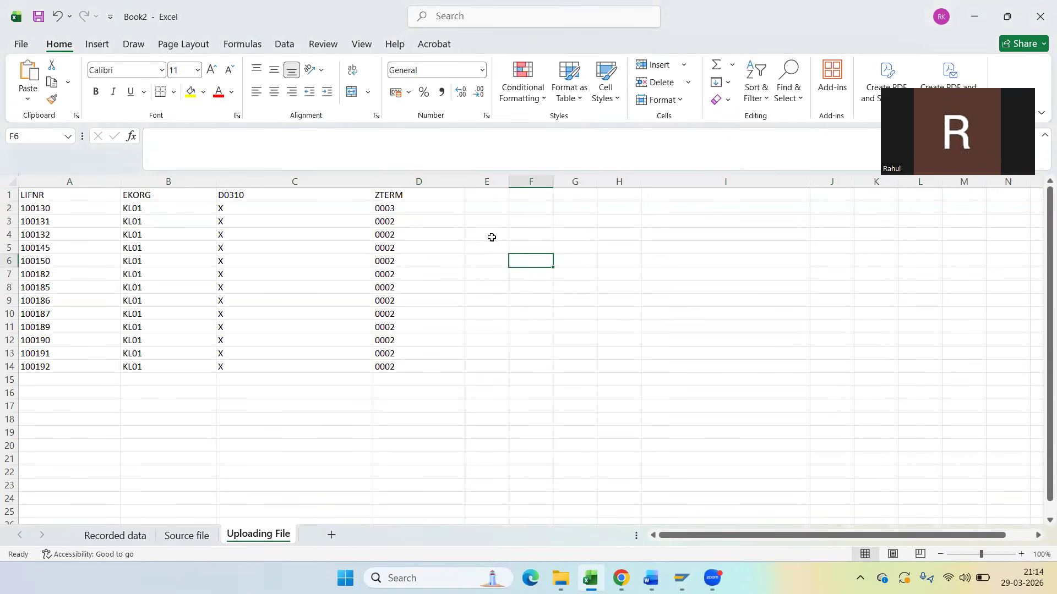
pyautogui.moveTo(385, 206); pyautogui.dragTo(397, 366)
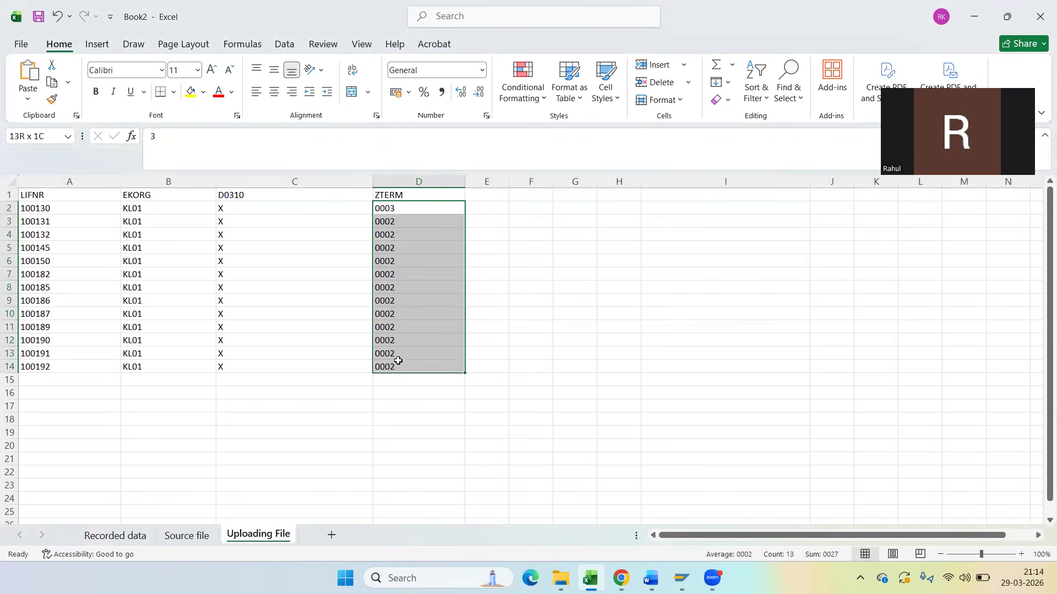
pyautogui.hotkey('ctrl', 'd')
pyautogui.click(568, 314)
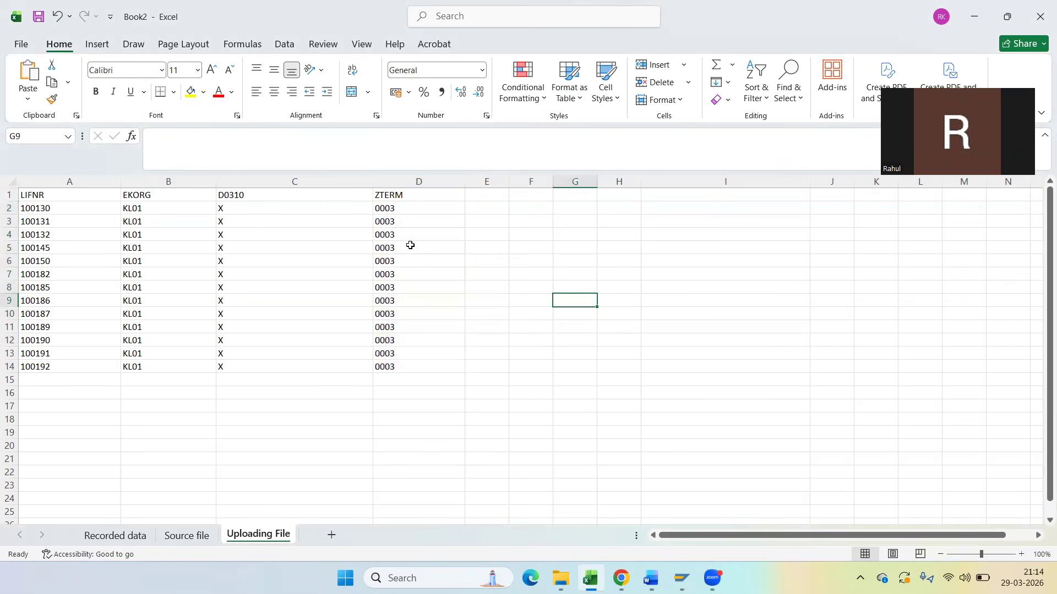
# Replace the contents of PAymenty terms 111.txt in Notepad with the Excel table A1:D14, save the file and close Notepad.
pyautogui.moveTo(31, 196); pyautogui.dragTo(449, 362)
pyautogui.hotkey('ctrl', 'c')
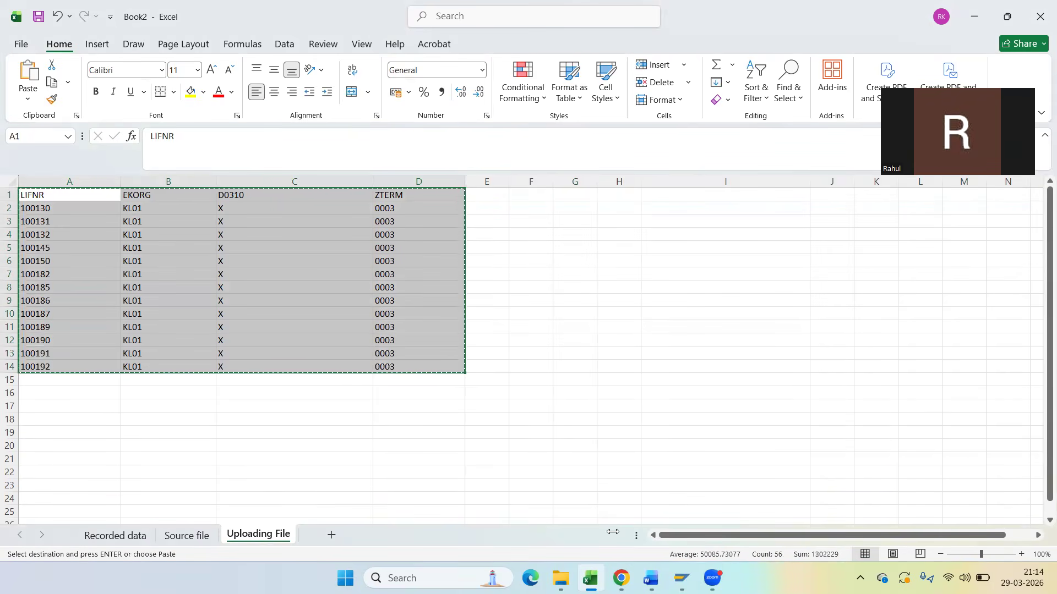
pyautogui.click(410, 577)
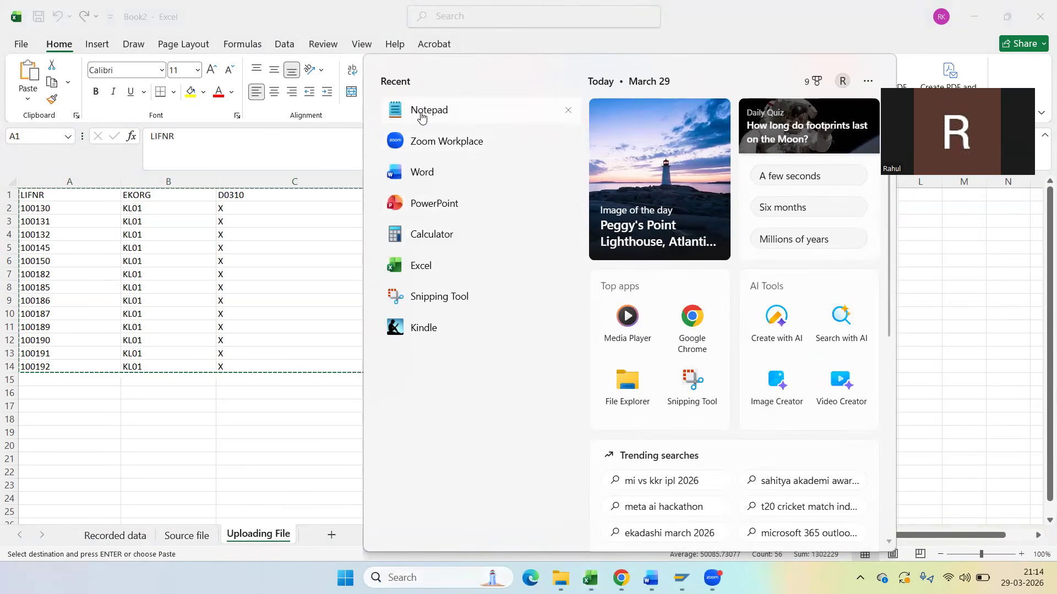
pyautogui.click(421, 115)
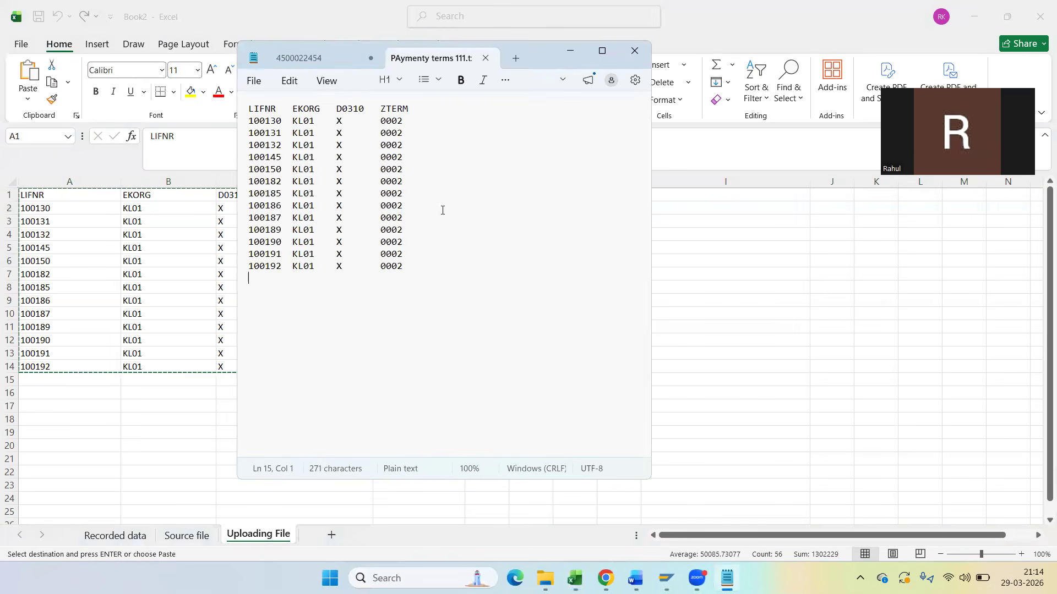
pyautogui.moveTo(250, 111); pyautogui.dragTo(435, 286)
pyautogui.hotkey('ctrl', 'v')
pyautogui.click(257, 91)
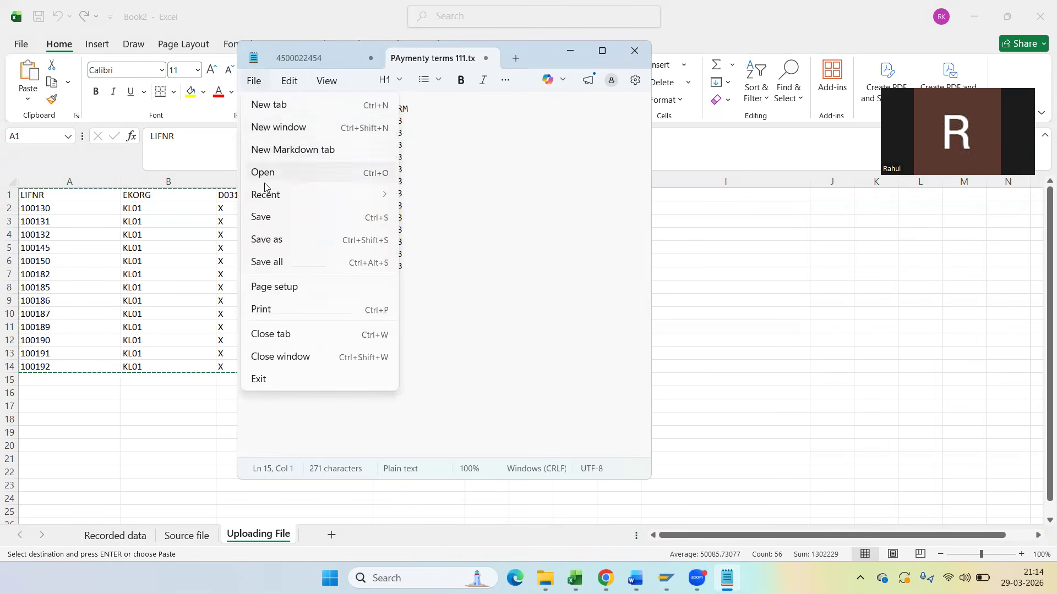
pyautogui.click(267, 215)
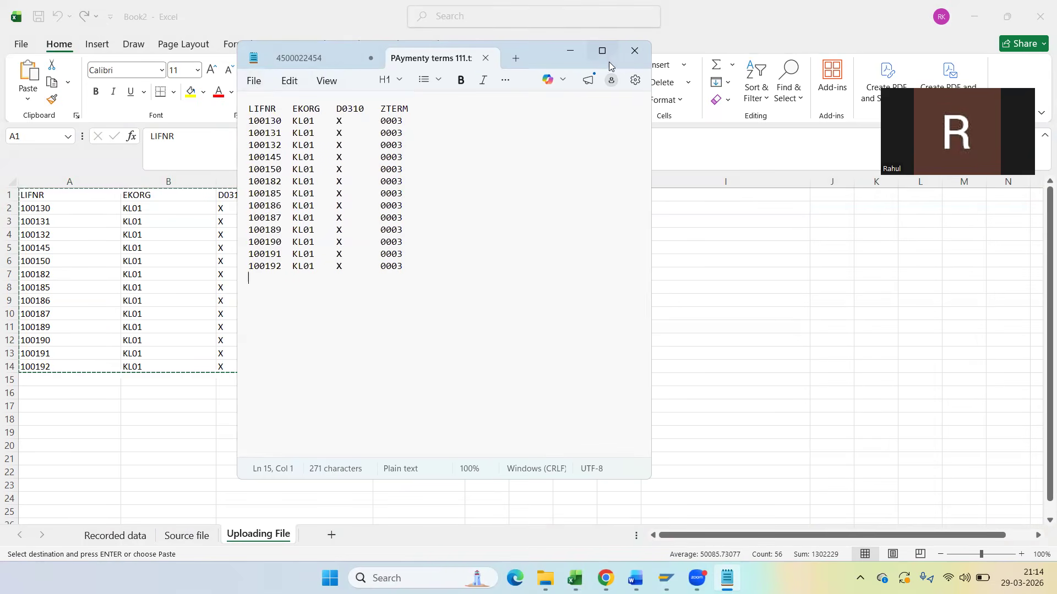
pyautogui.click(635, 51)
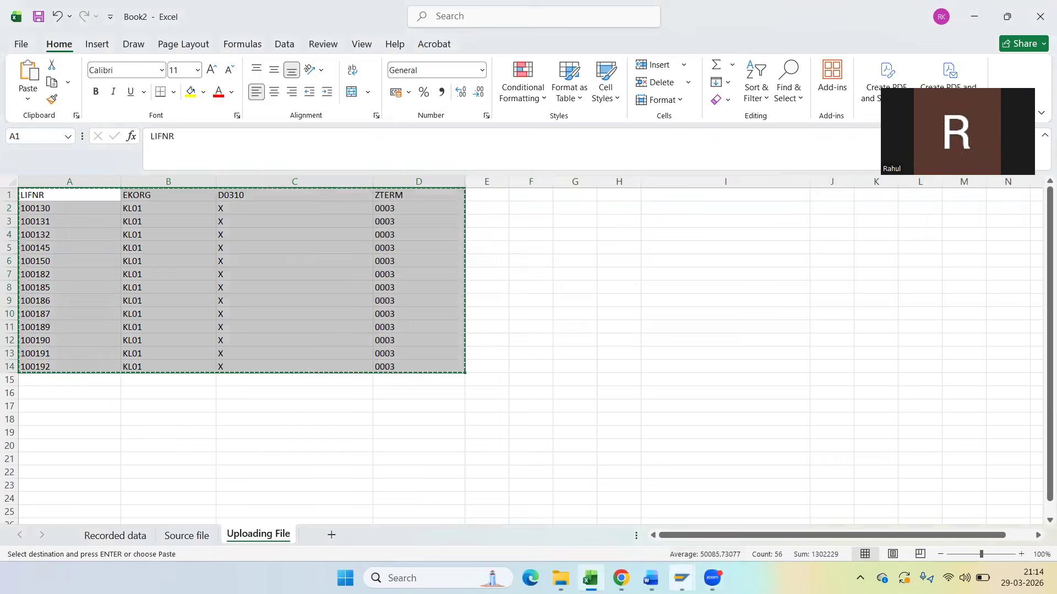
# Return to SAP, leave the batch input session overview and open the LSMW process steps for VENDOR_CHANGE1, PAYMENT_TERMS, MK02.
pyautogui.click(681, 578)
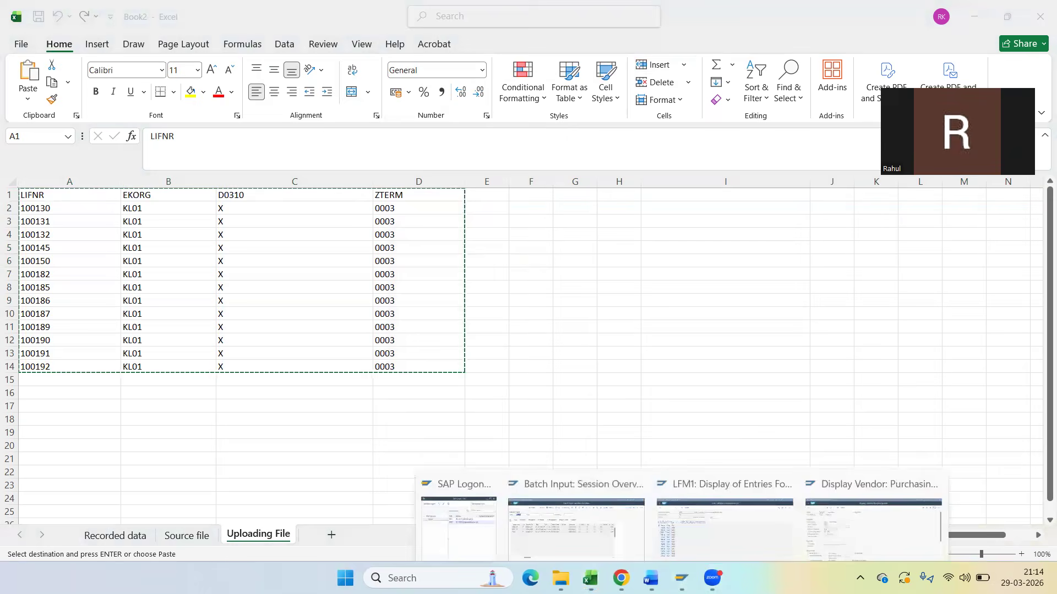
pyautogui.click(605, 510)
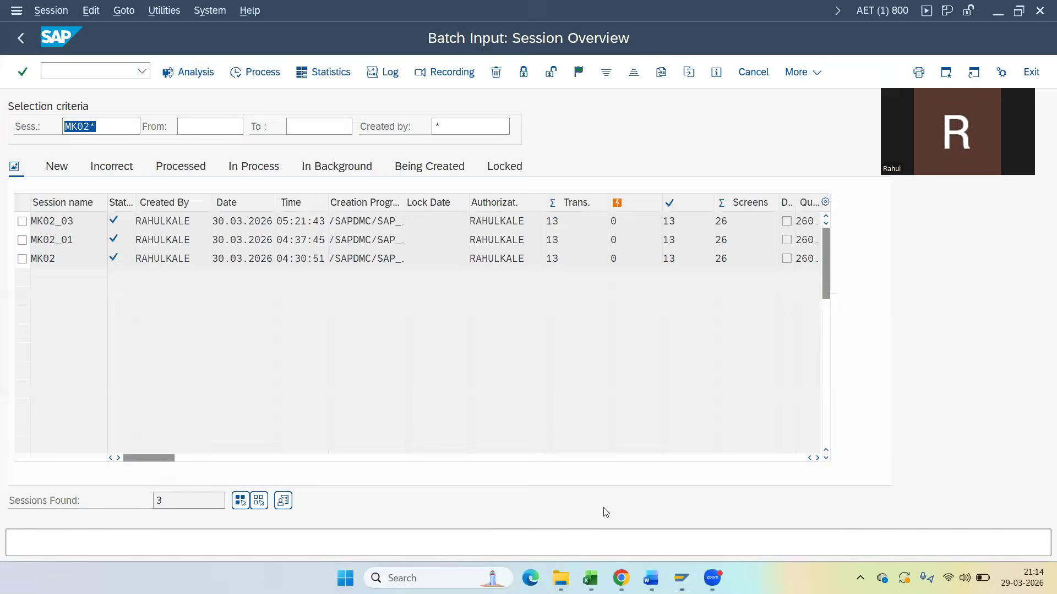
pyautogui.click(25, 44)
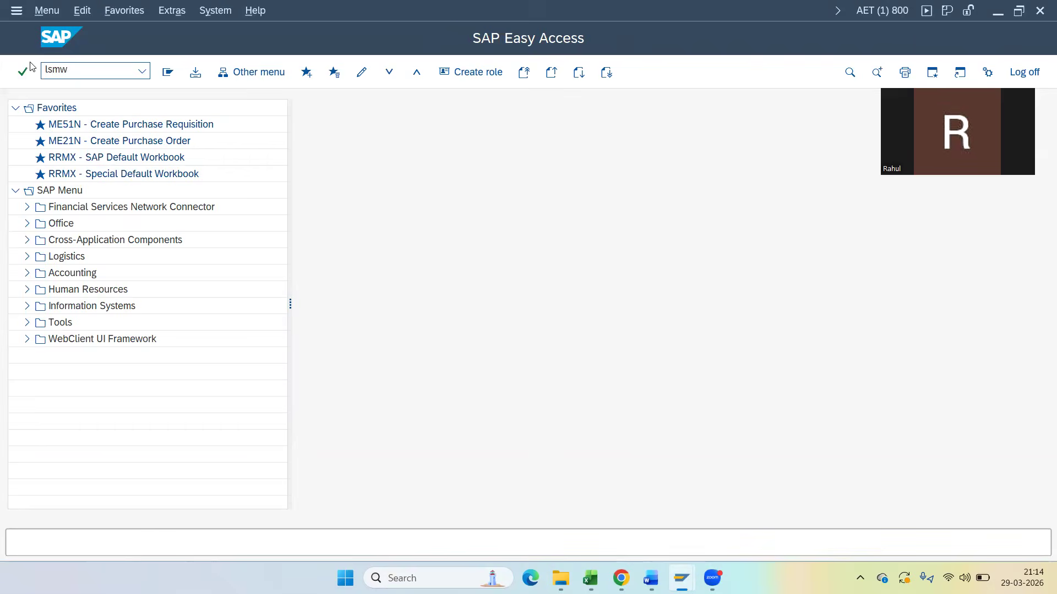
pyautogui.press('Return')
pyautogui.press('Return')
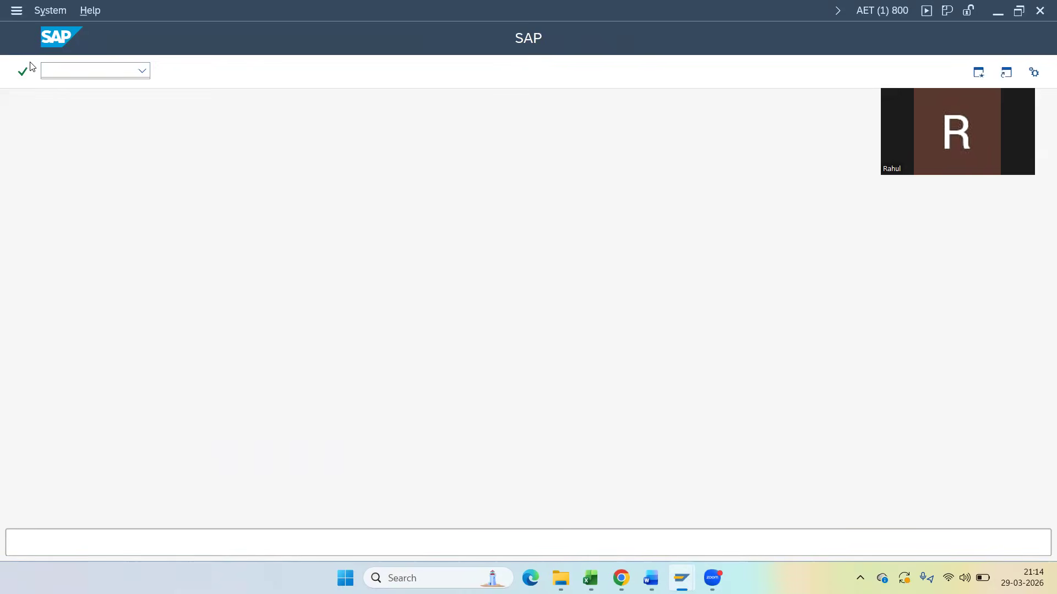
pyautogui.click(189, 75)
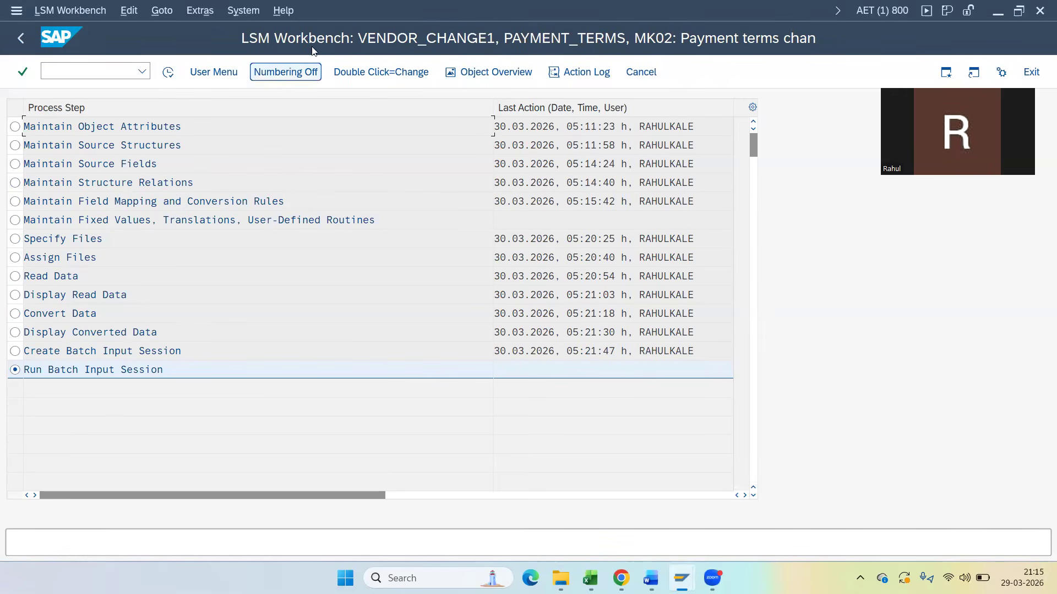
pyautogui.click(196, 13)
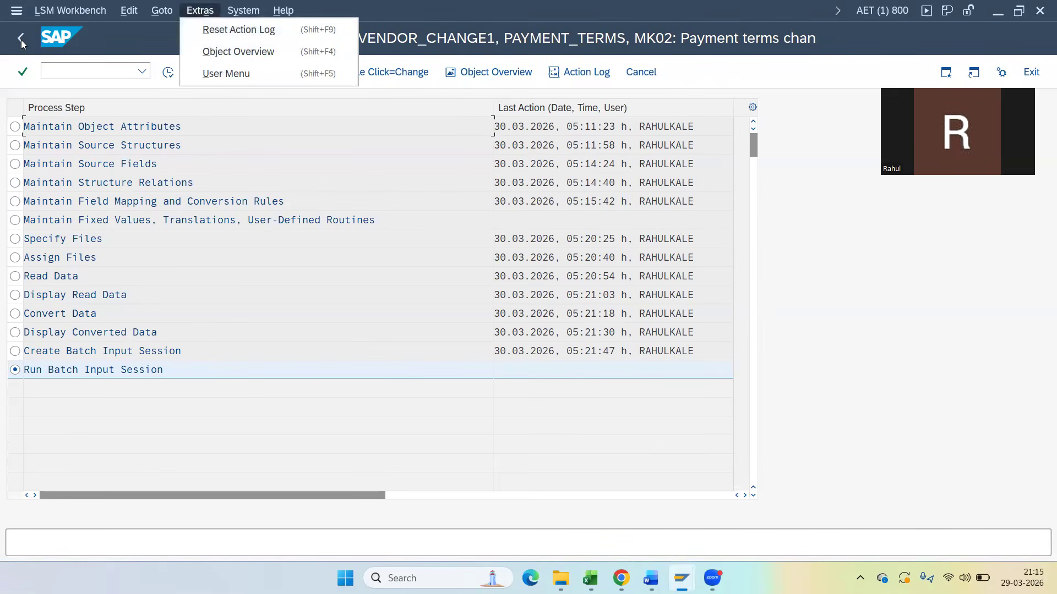
pyautogui.click(21, 39)
pyautogui.click(213, 9)
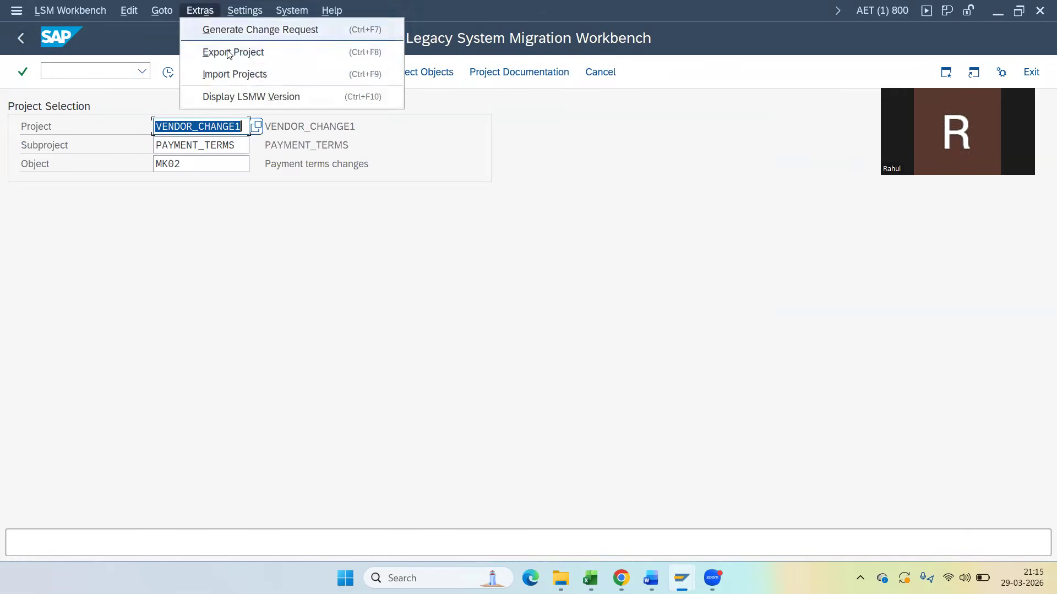
pyautogui.click(289, 218)
pyautogui.click(25, 41)
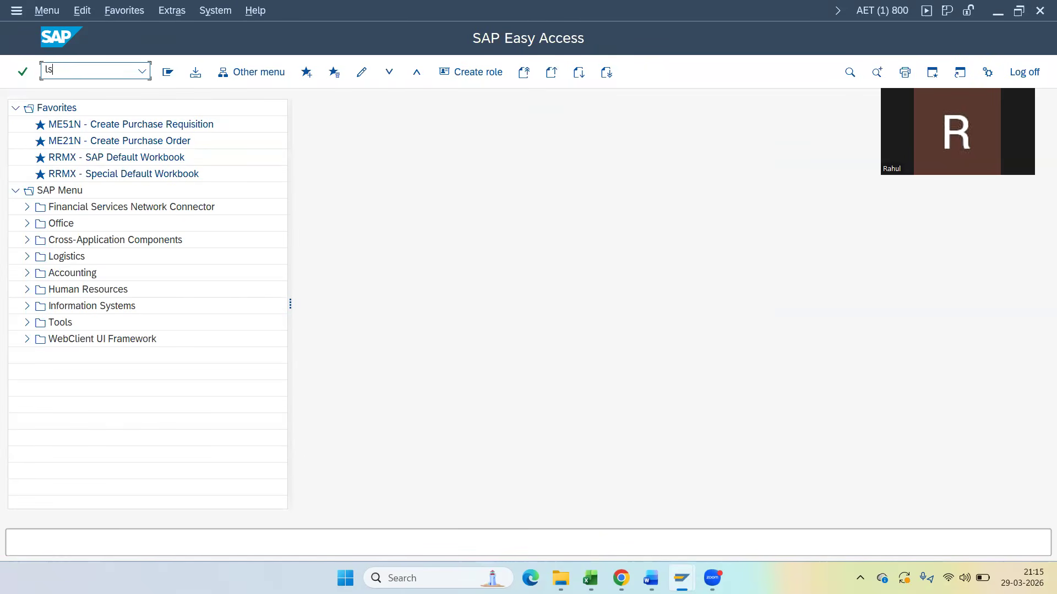
pyautogui.press('Return')
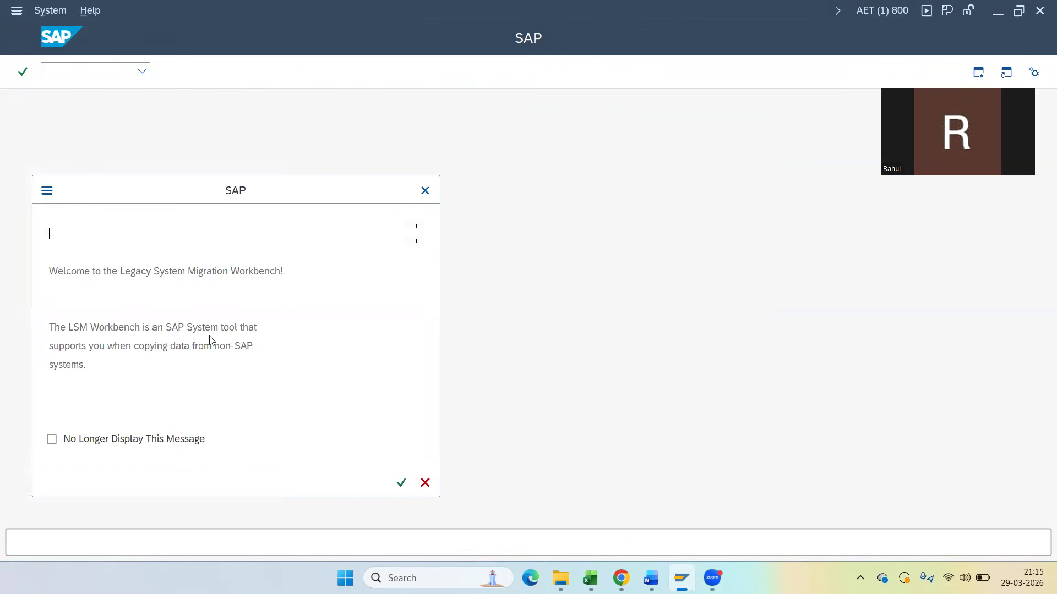
pyautogui.press('Return')
pyautogui.click(169, 71)
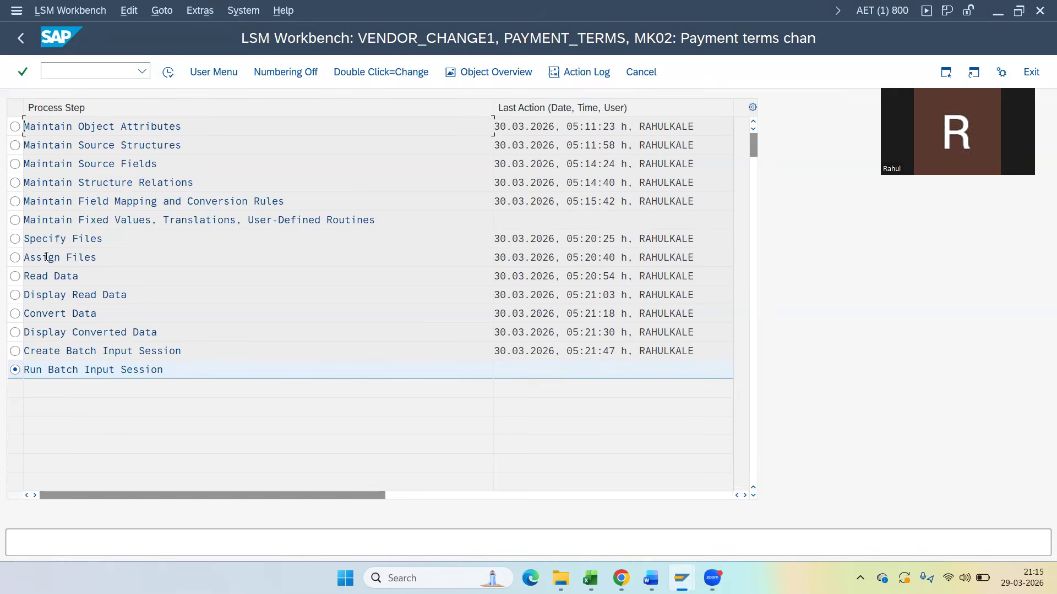
# Run the Specify Files and Assign Files process steps, saving each with its existing settings.
pyautogui.click(15, 239)
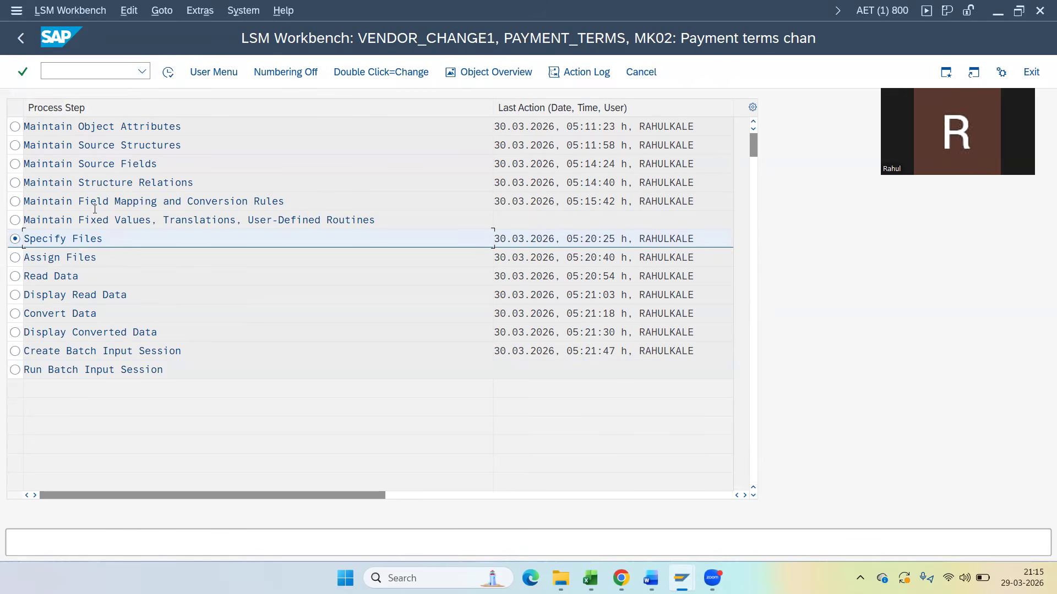
pyautogui.click(168, 75)
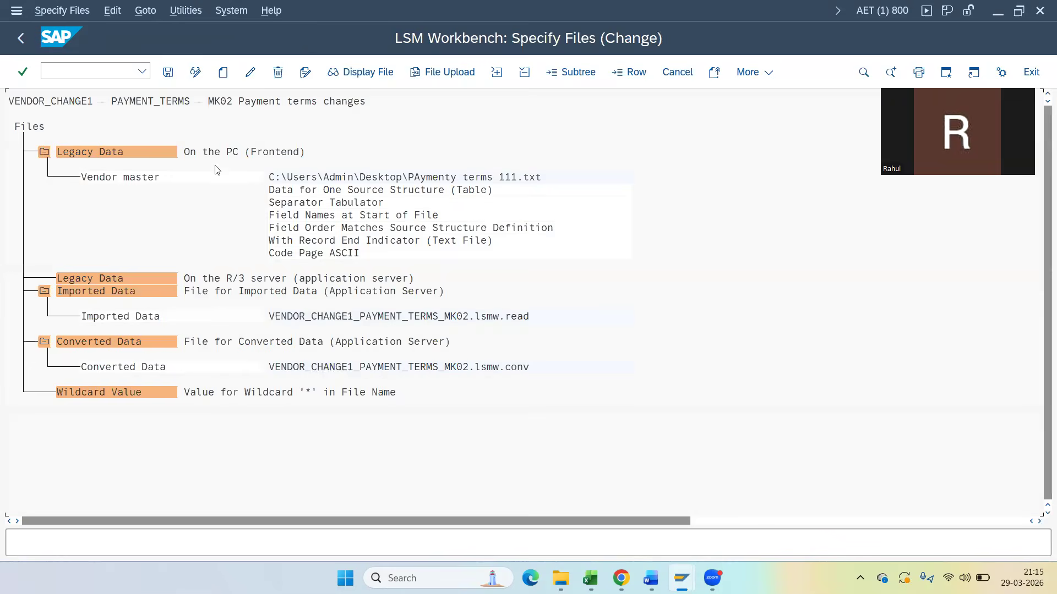
pyautogui.click(167, 72)
pyautogui.click(21, 38)
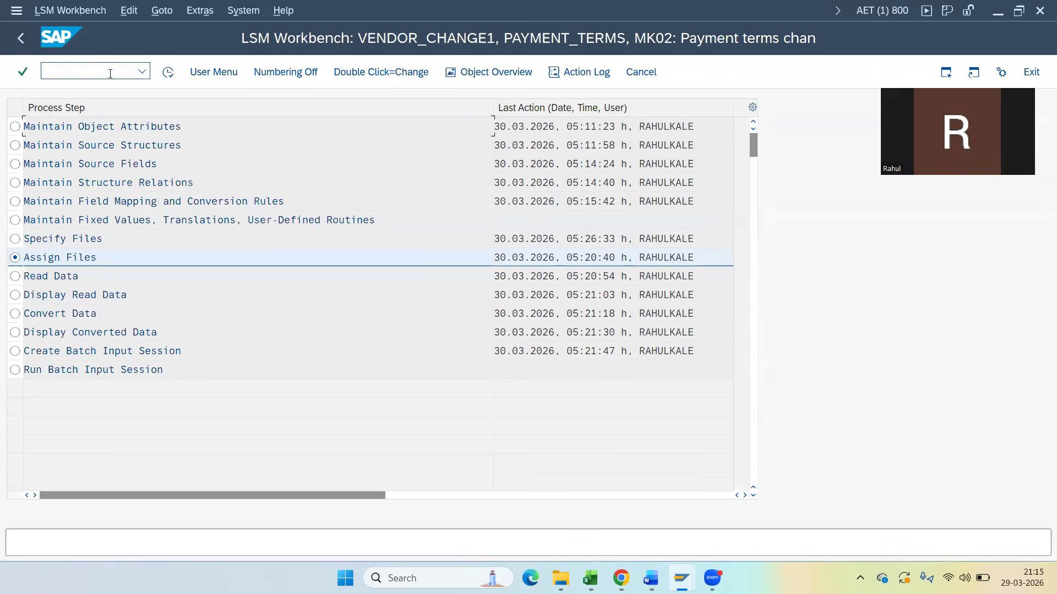
pyautogui.click(167, 73)
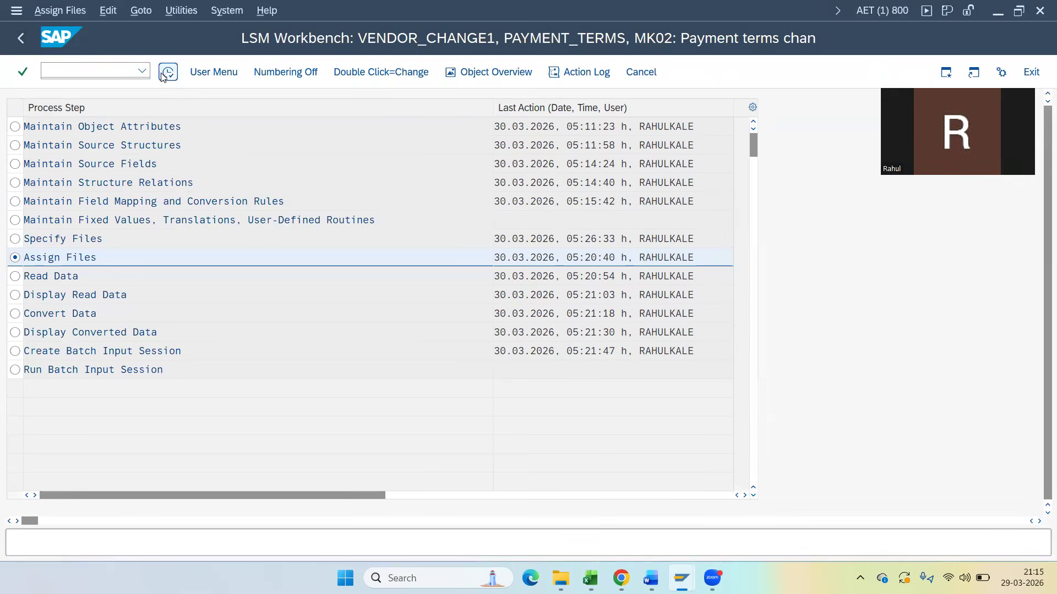
pyautogui.click(164, 74)
pyautogui.click(20, 43)
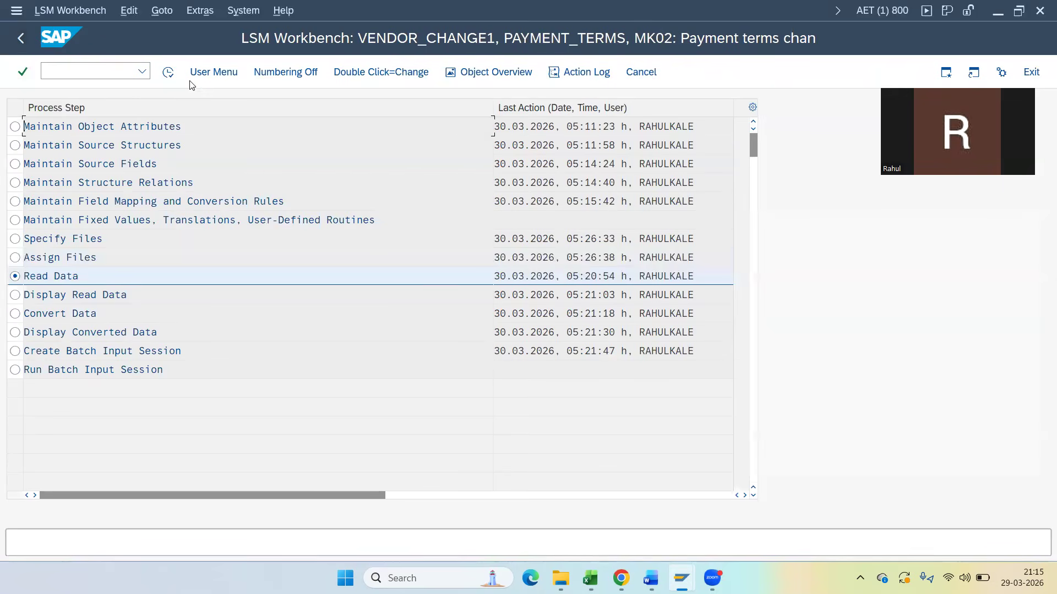
# Execute the Read Data step with the default selection and allow access to PAymenty terms 111.txt.
pyautogui.click(168, 73)
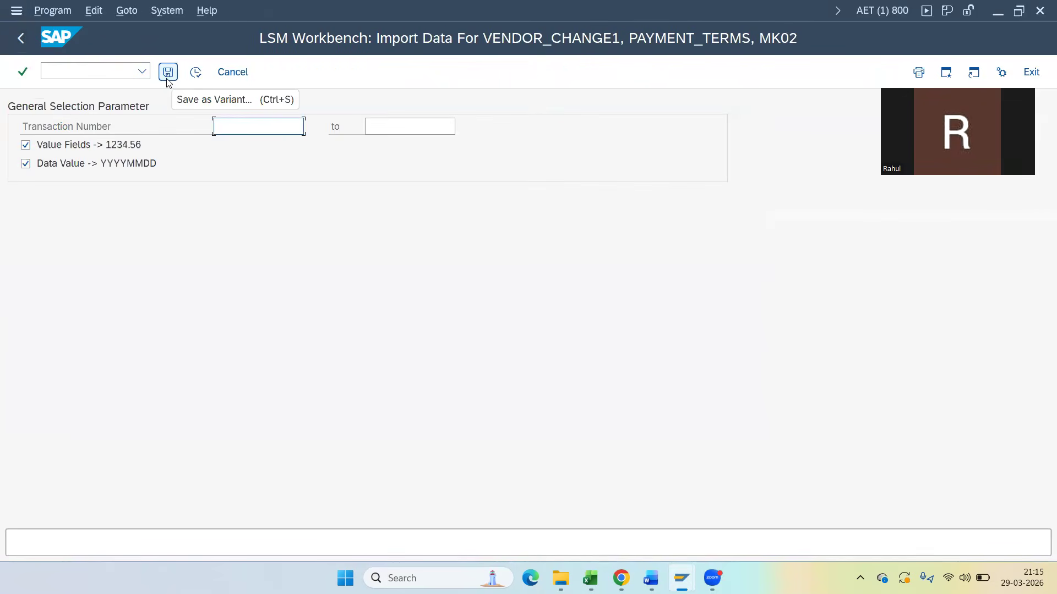
pyautogui.click(196, 72)
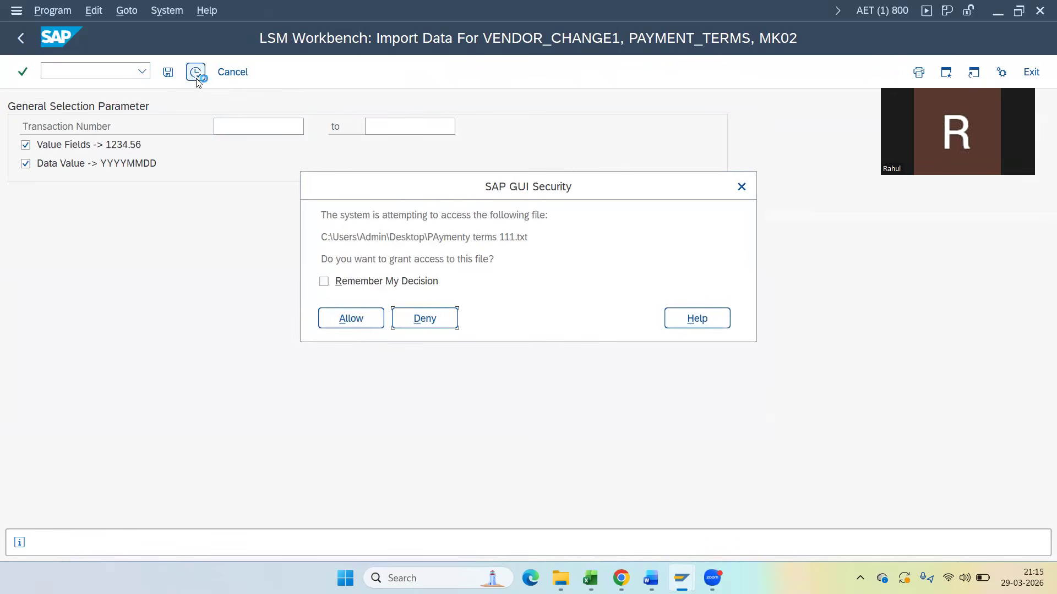
pyautogui.click(350, 318)
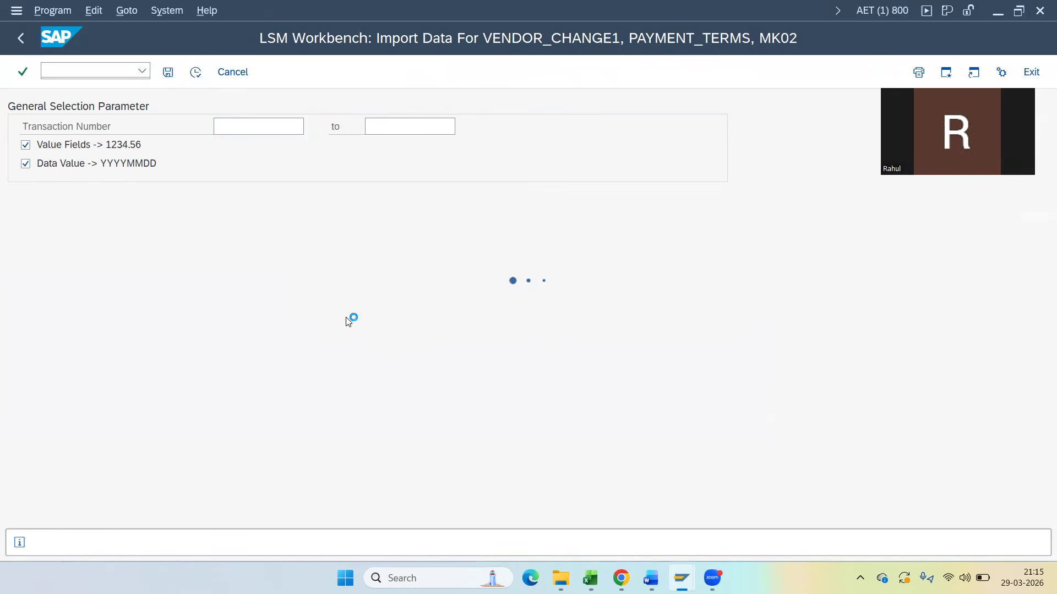
# Leave the Read Data results, run Display Read Data with the default line range and examine the imported vendor records.
pyautogui.click(22, 43)
pyautogui.click(19, 43)
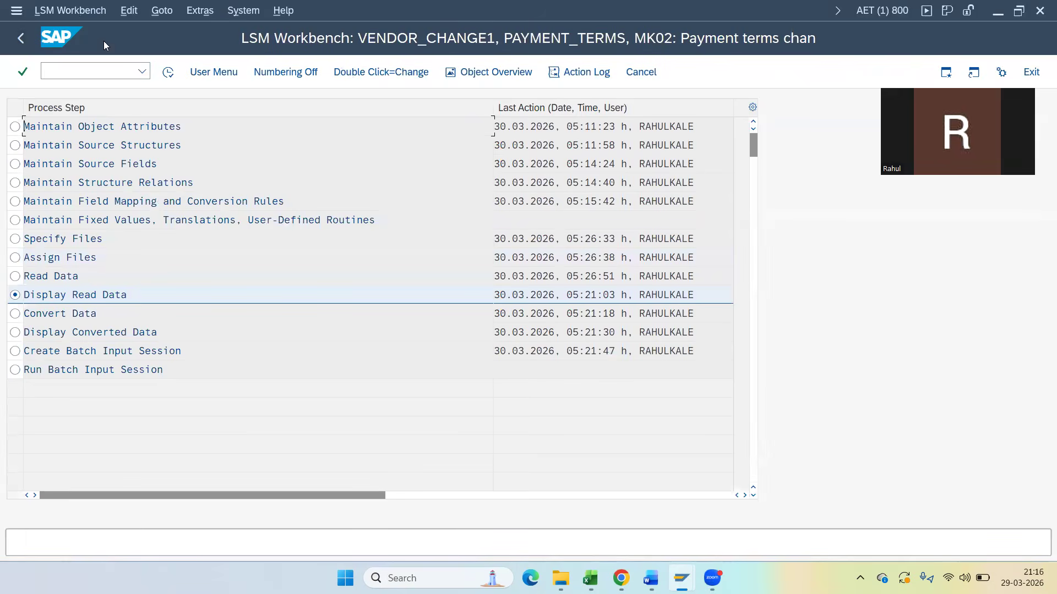
pyautogui.click(167, 73)
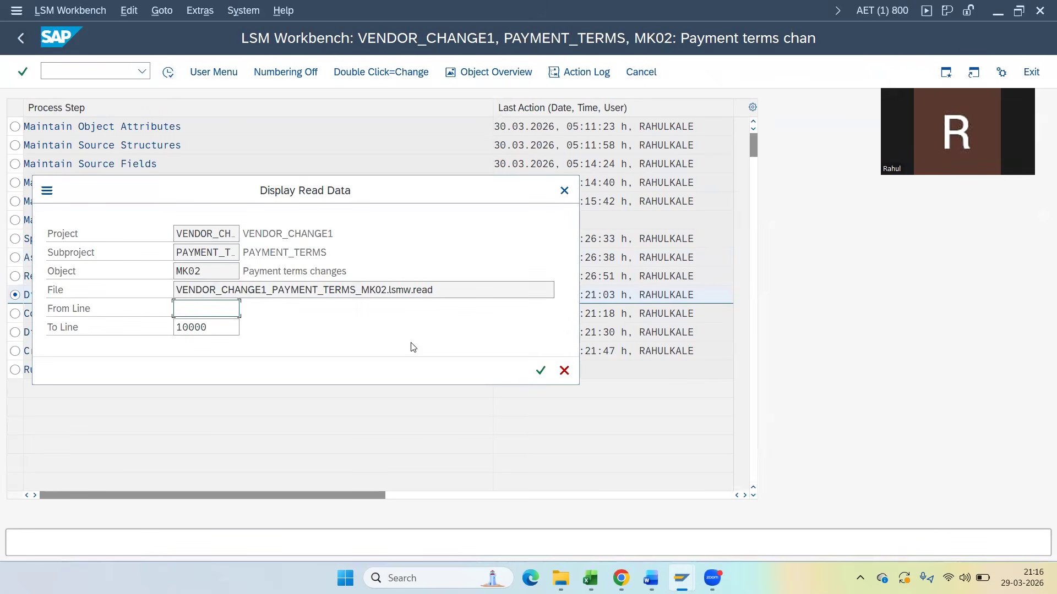
pyautogui.click(541, 371)
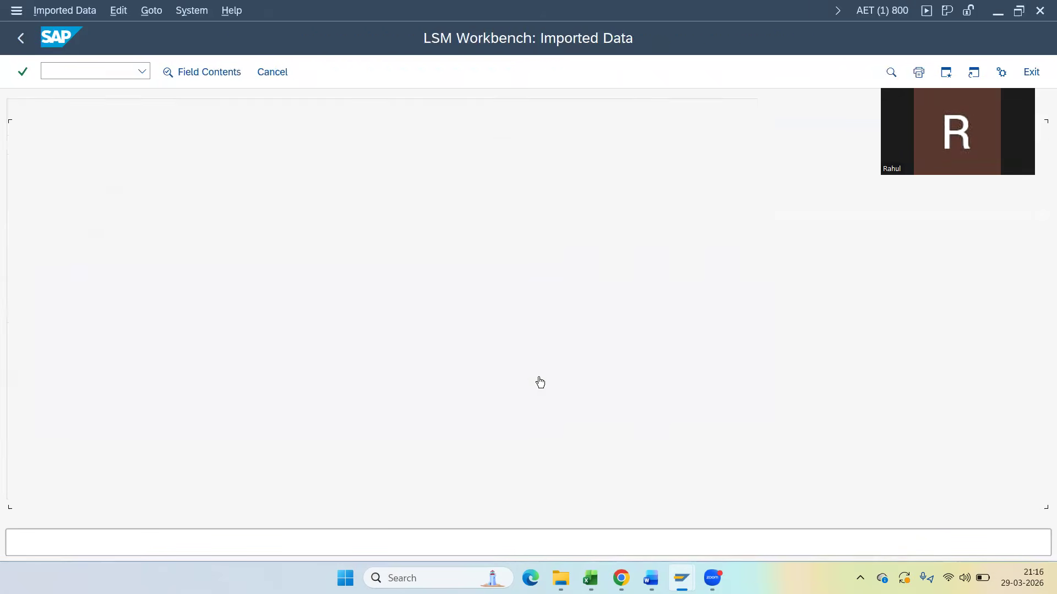
pyautogui.click(302, 170)
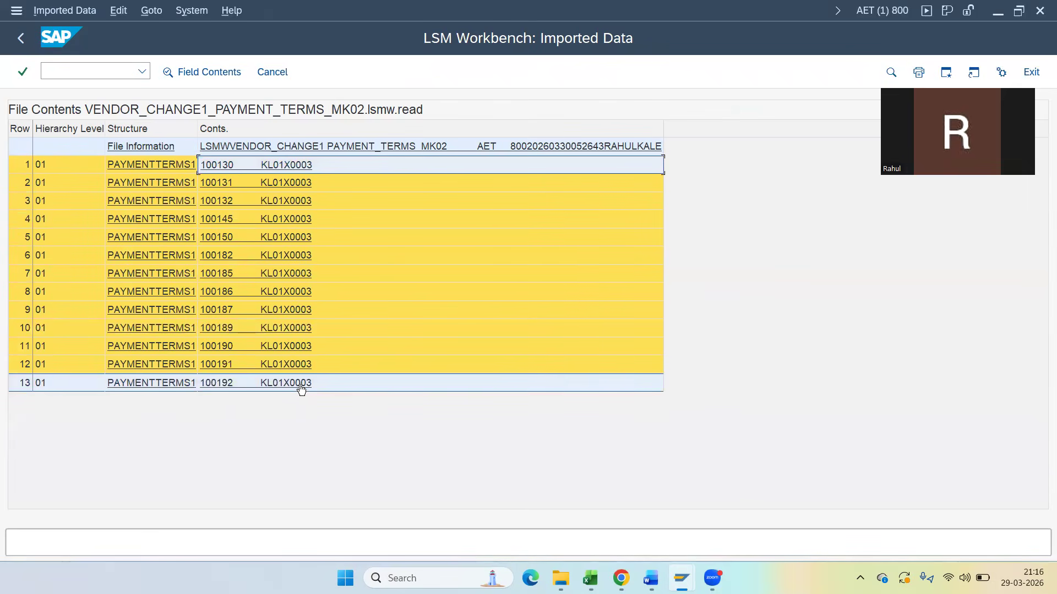
pyautogui.click(275, 202)
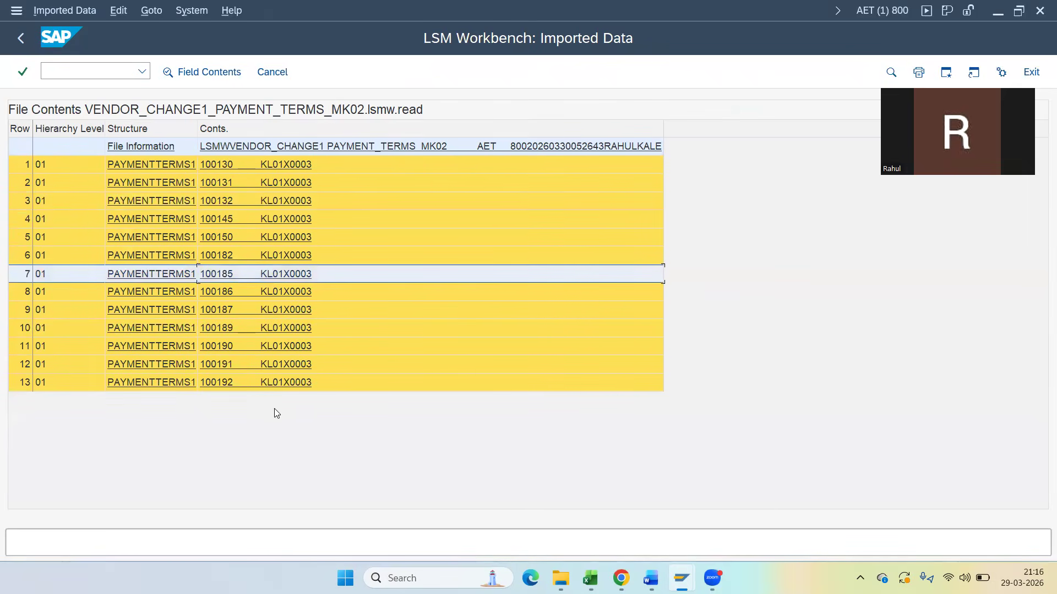
pyautogui.click(20, 37)
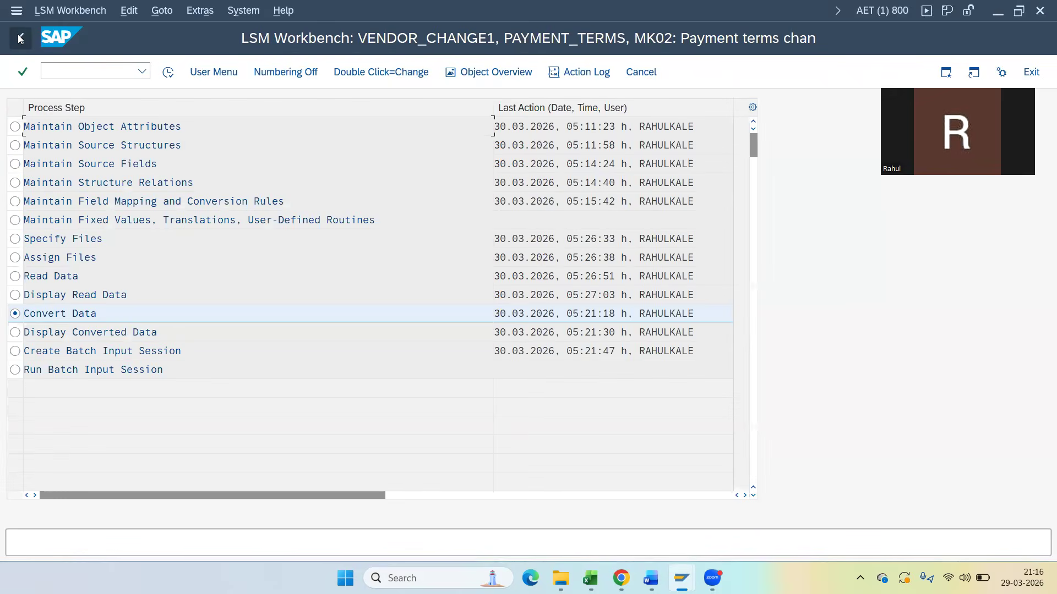
# Execute the Convert Data process step without a transaction number restriction and return to the process steps.
pyautogui.click(169, 72)
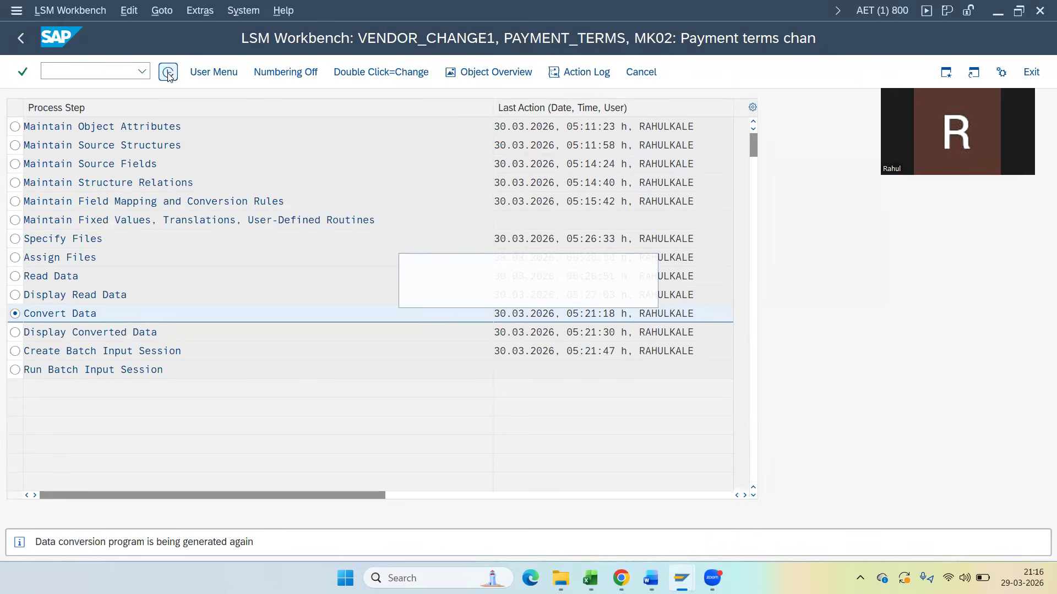
pyautogui.click(195, 72)
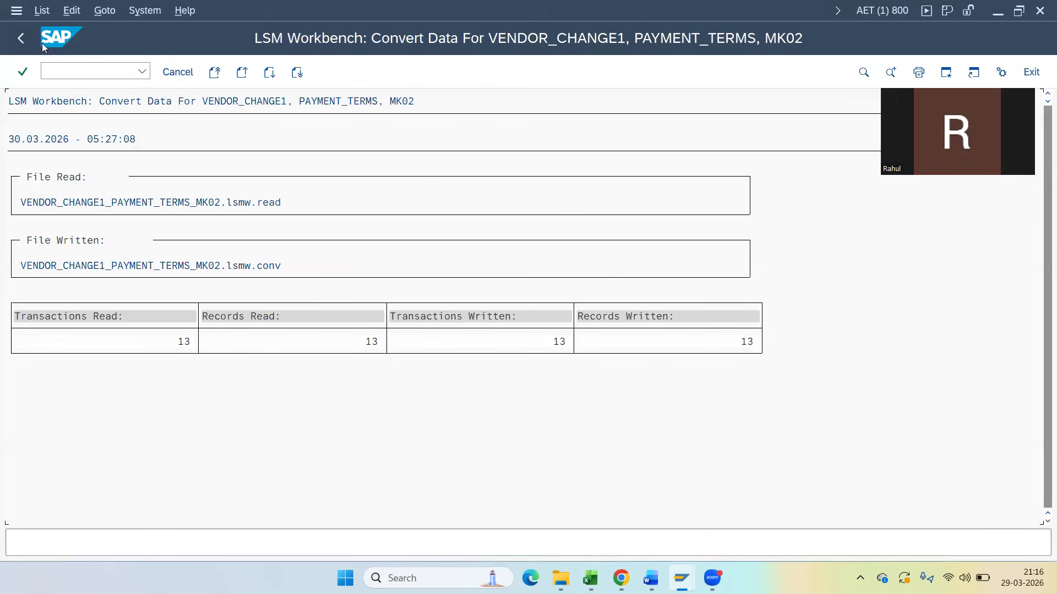
pyautogui.click(16, 38)
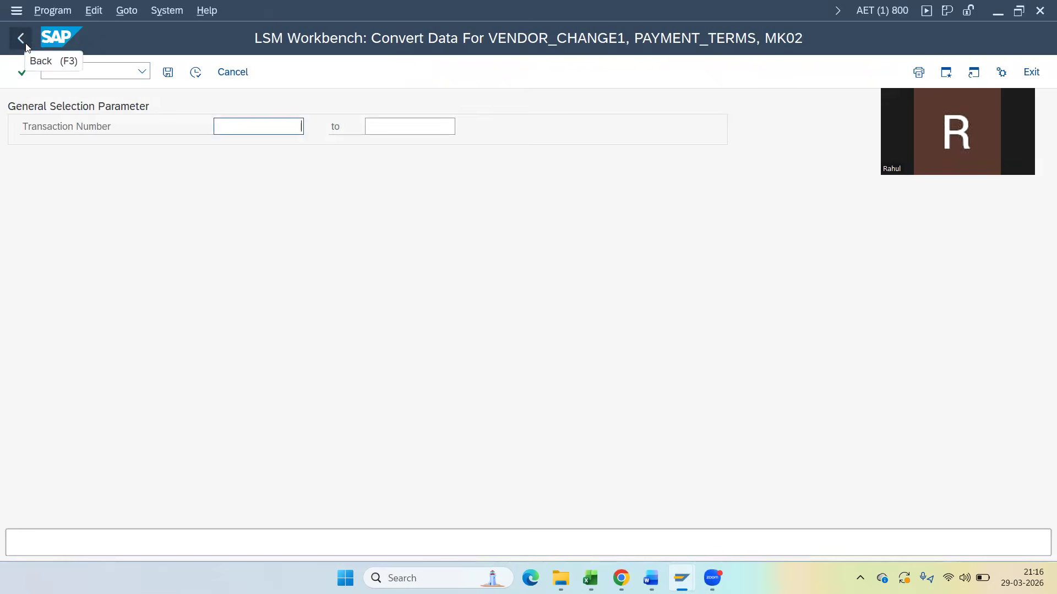
pyautogui.click(25, 43)
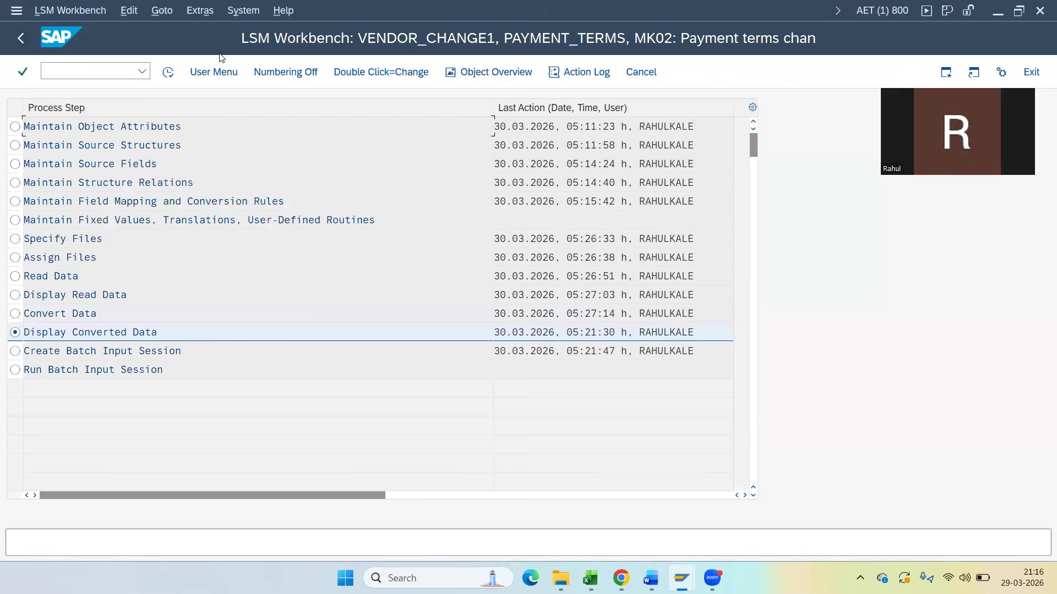
# Run Display Converted Data with the default line range, review the converted MK02 records and return to the process steps.
pyautogui.click(164, 74)
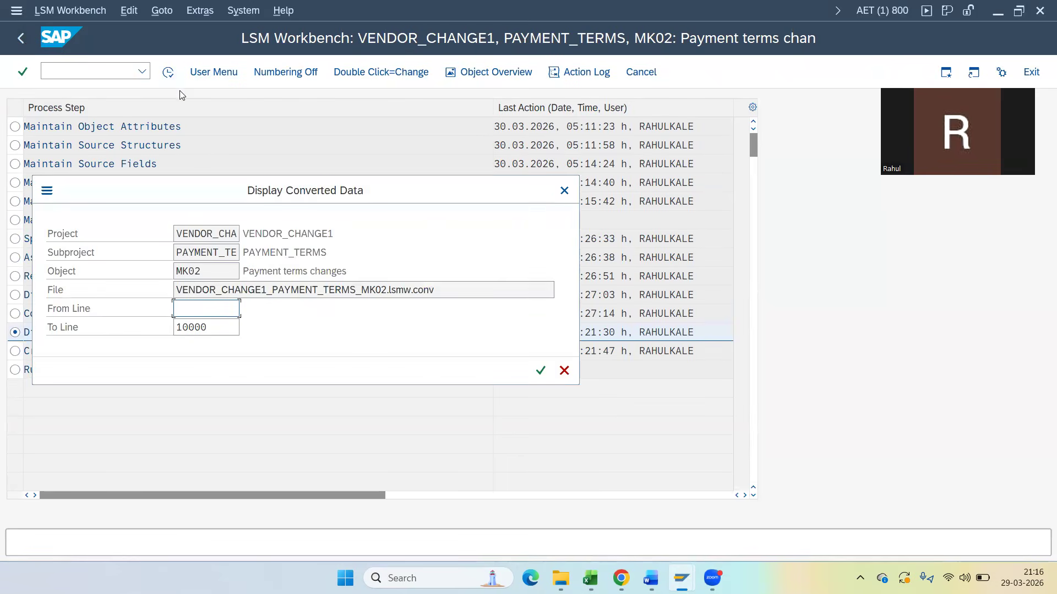
pyautogui.press('Return')
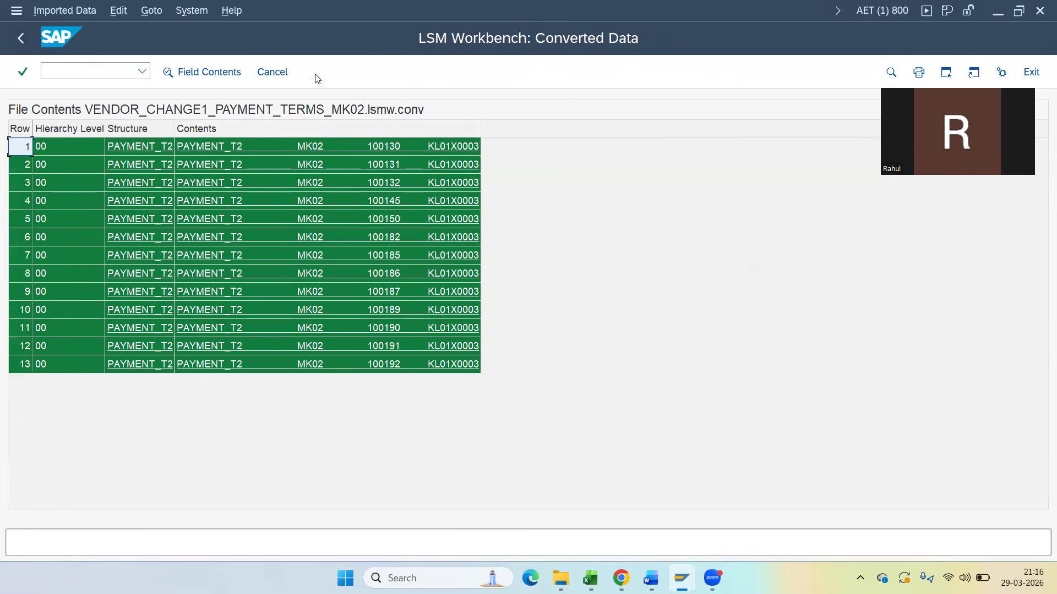
pyautogui.click(27, 42)
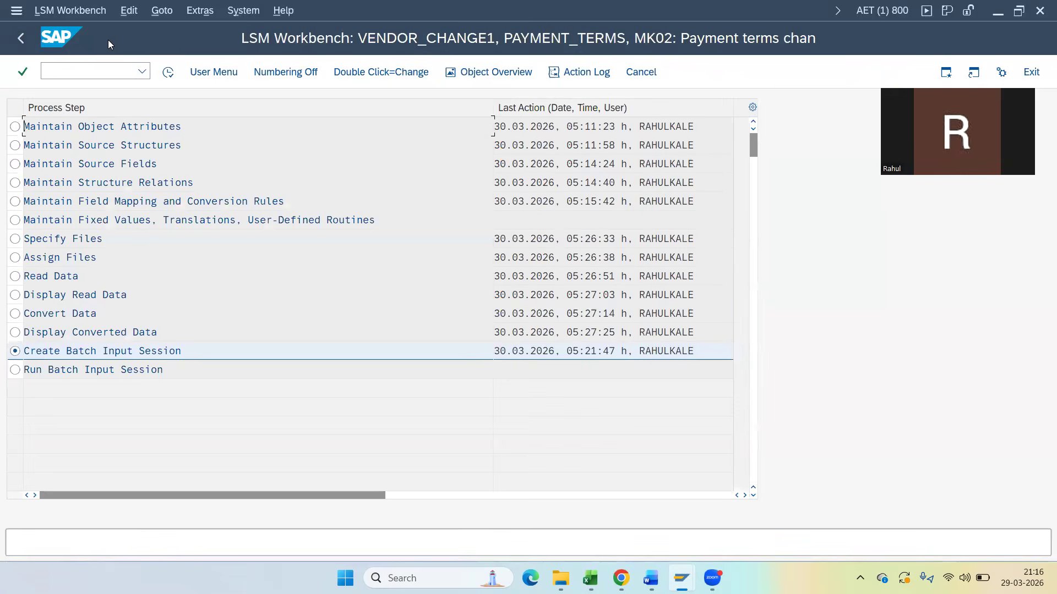
# Create a batch input session named MK02_V1 from the converted file, keeping the batch input folder.
pyautogui.click(169, 74)
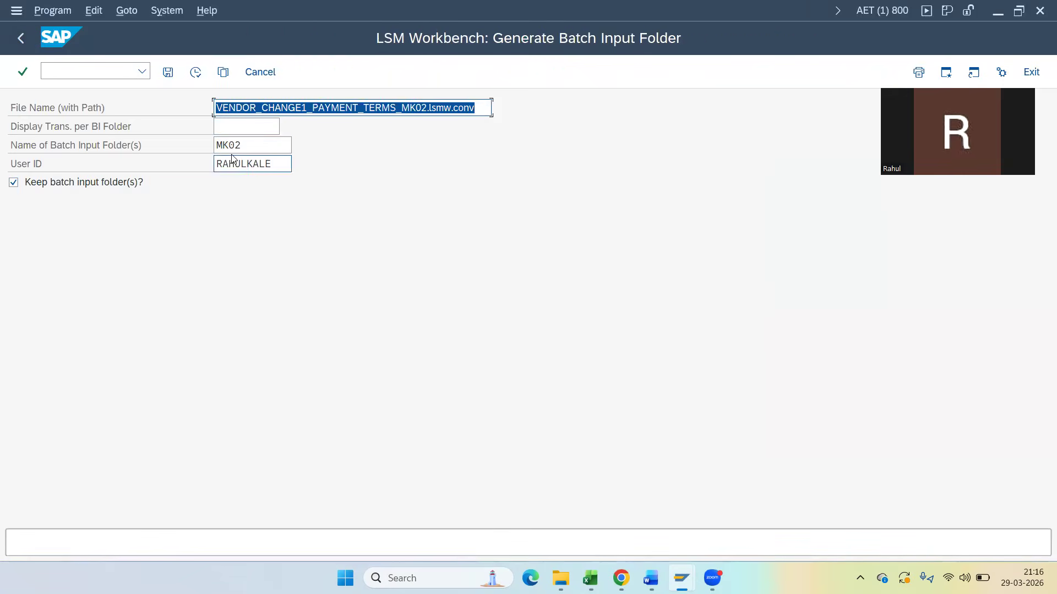
pyautogui.click(244, 145)
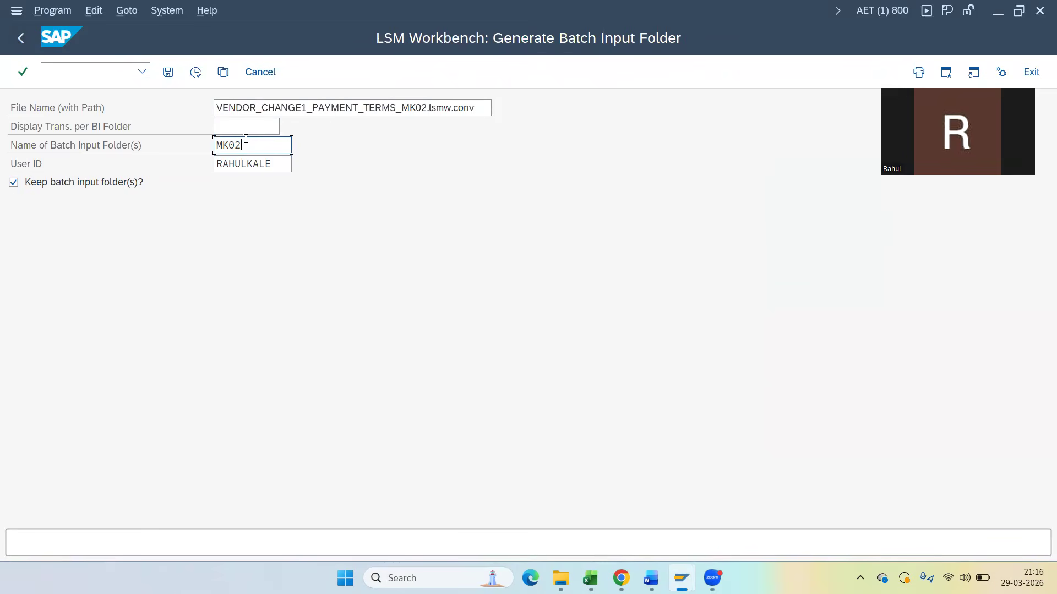
pyautogui.write('_')
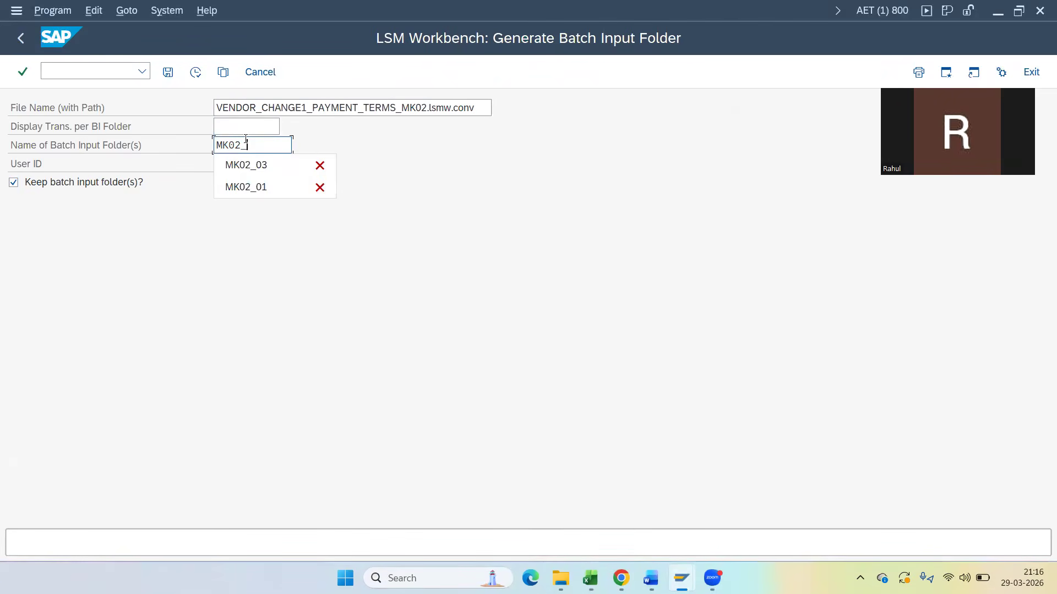
pyautogui.write('V1')
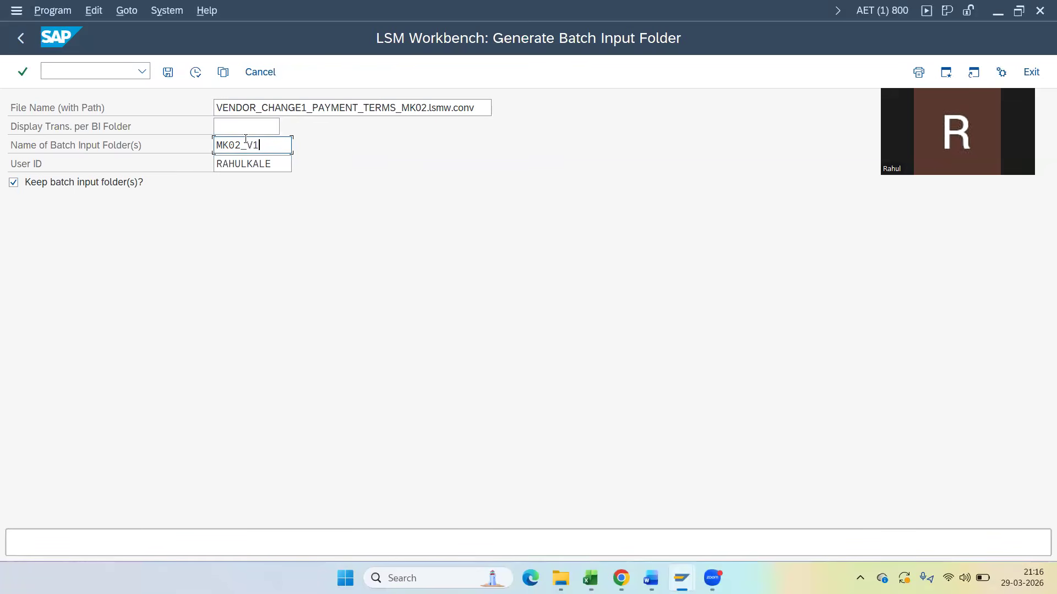
pyautogui.click(195, 72)
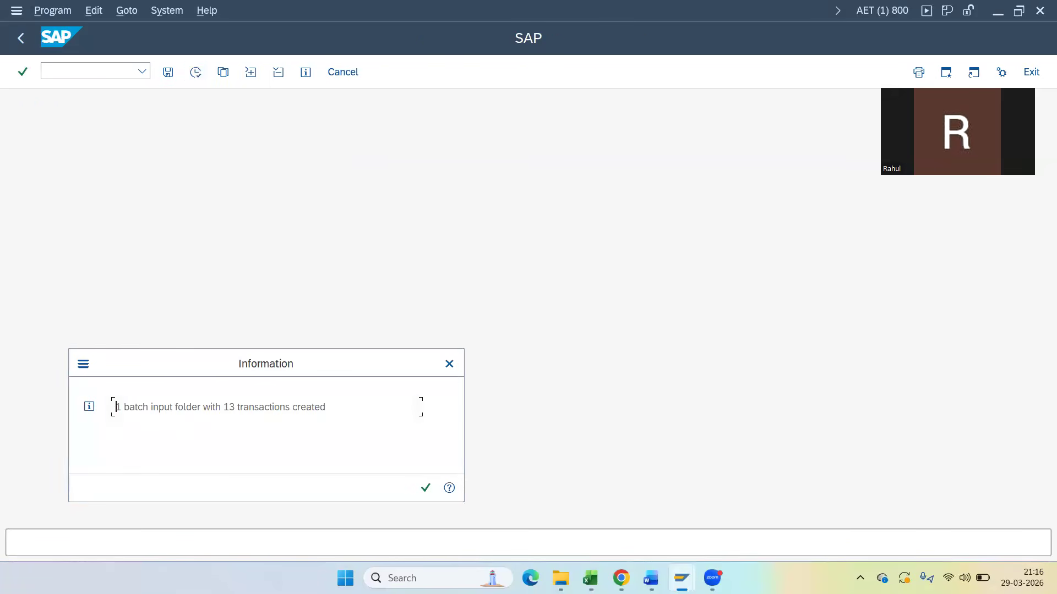
pyautogui.click(426, 488)
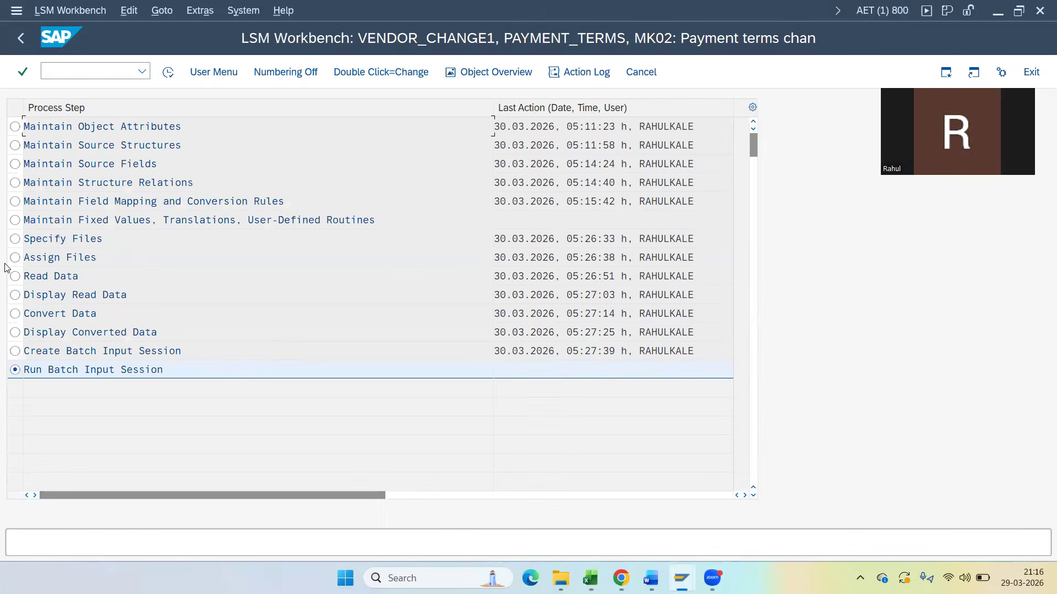
# Run the Run Batch Input Session process step and filter the session overview by session name MK02*.
pyautogui.click(168, 72)
pyautogui.click(108, 125)
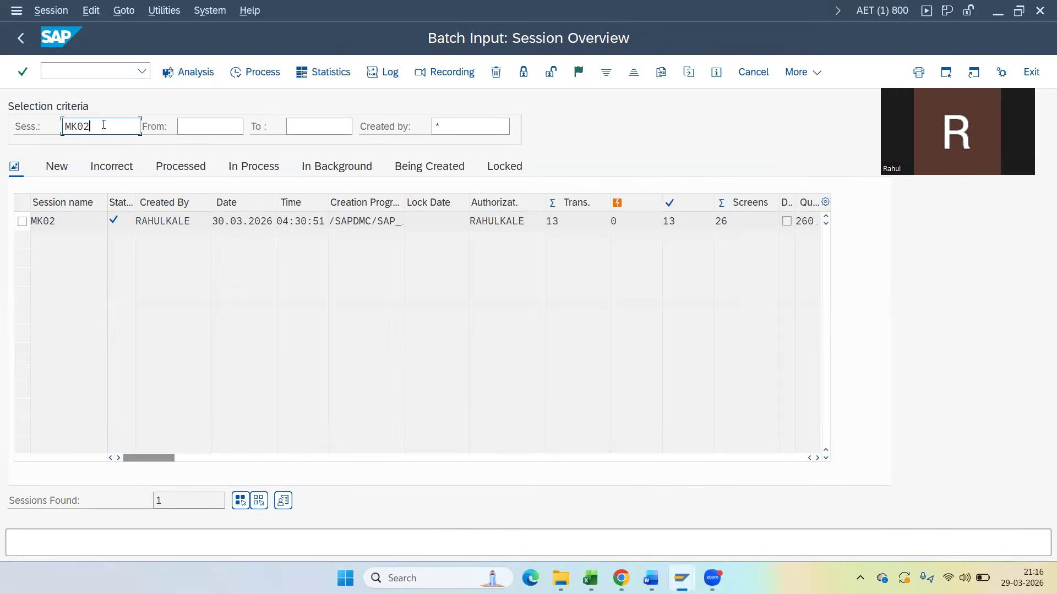
pyautogui.write('*')
pyautogui.press('Return')
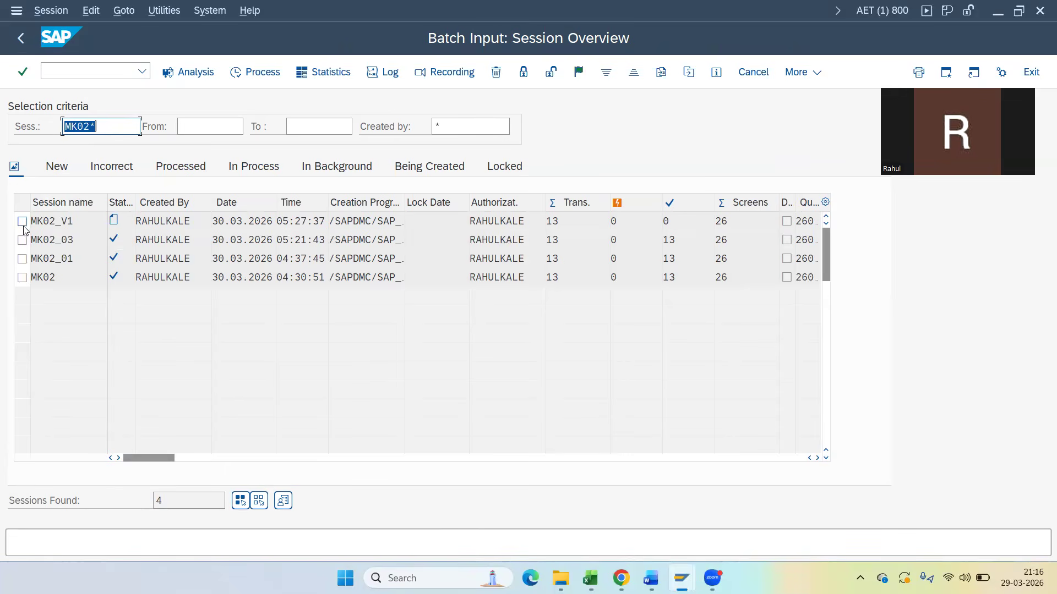
# Process session MK02_V1 in Background mode with Dynpro standard size enabled.
pyautogui.click(239, 77)
pyautogui.click(96, 308)
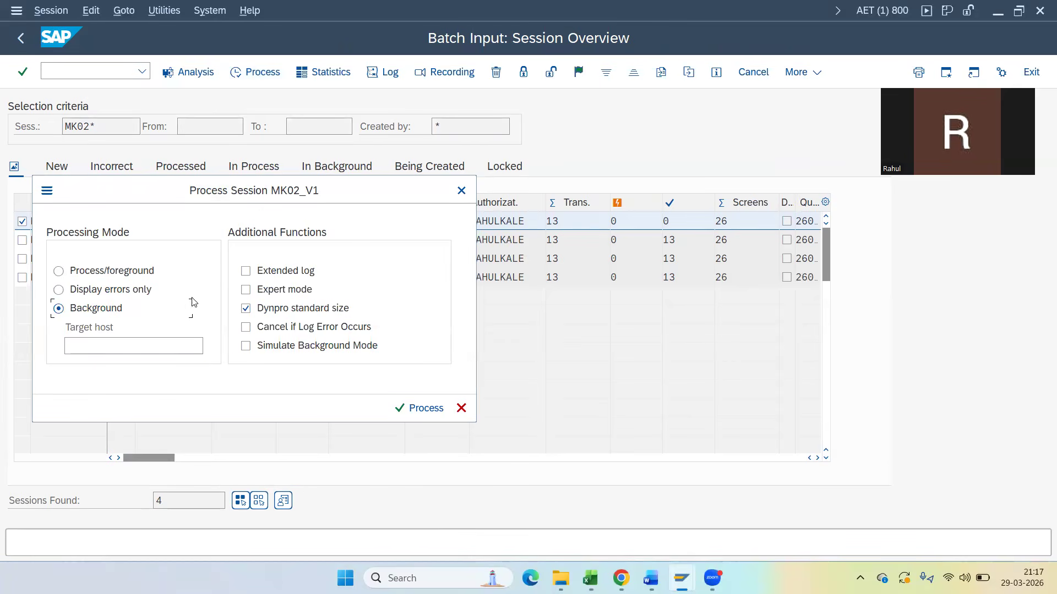
pyautogui.click(422, 410)
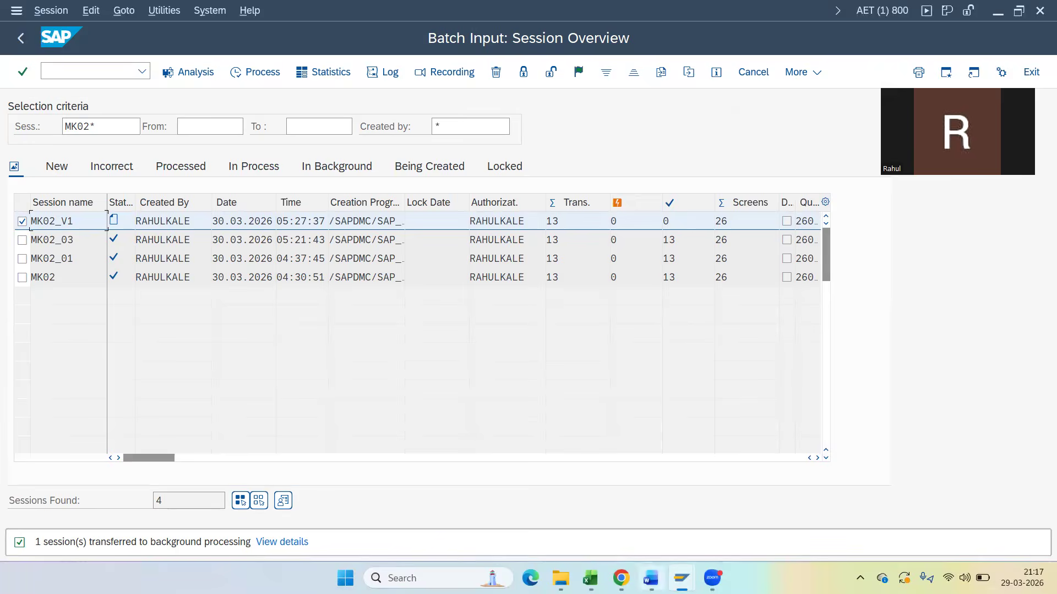
# Switch to the LFM1 entries window, refresh the payment terms list repeatedly and dismiss the express information.
pyautogui.click(682, 578)
pyautogui.click(719, 537)
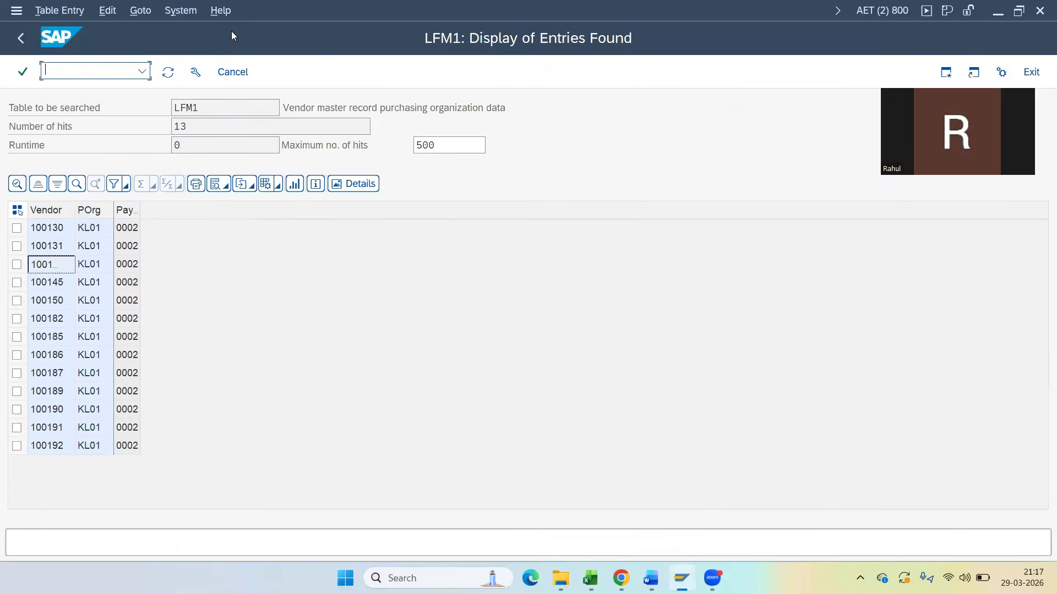
pyautogui.click(166, 75)
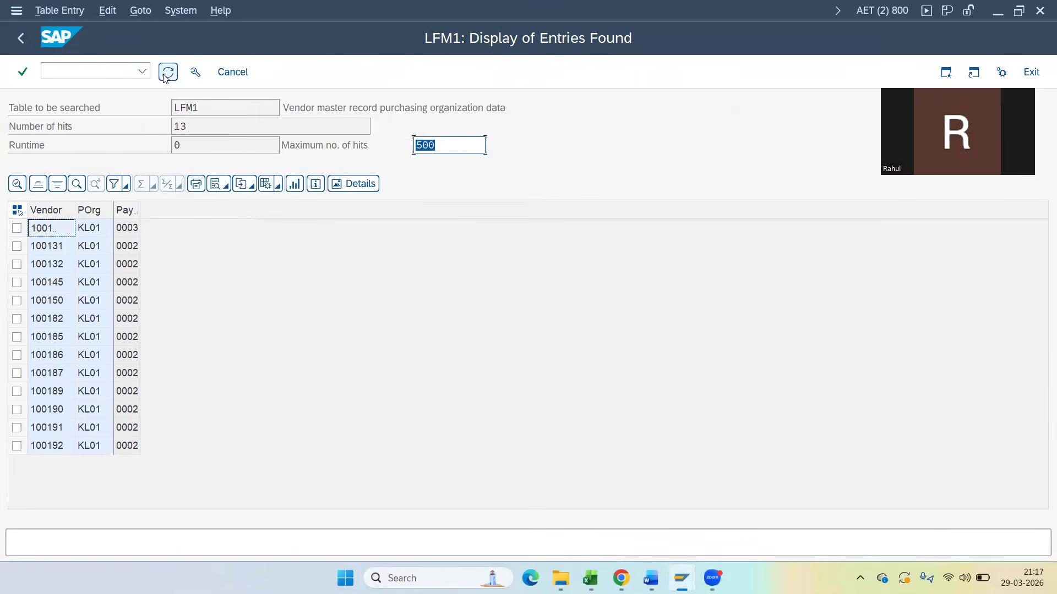
pyautogui.click(166, 75)
pyautogui.click(174, 75)
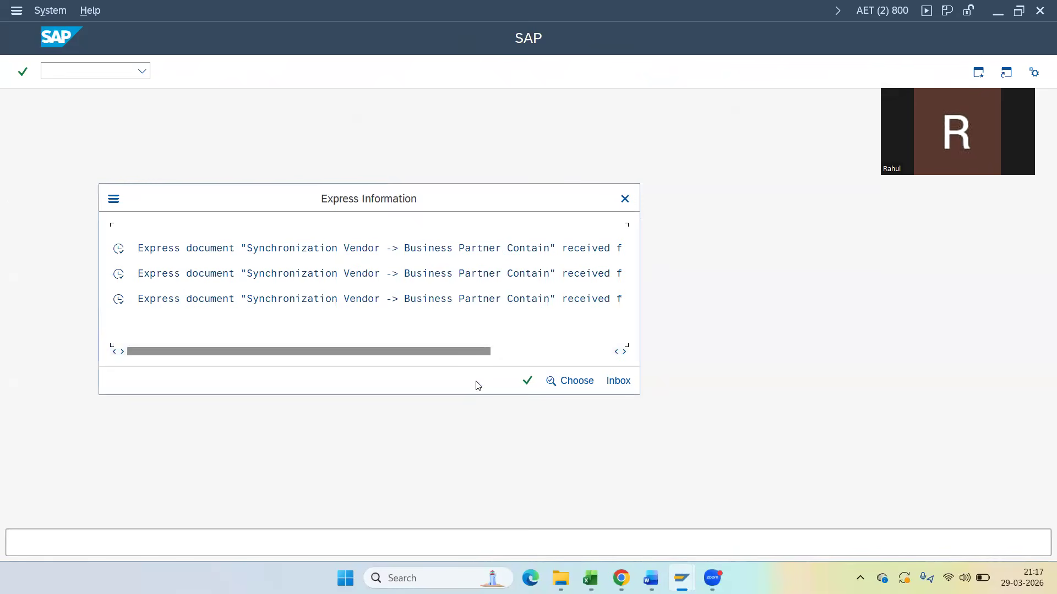
pyautogui.click(527, 381)
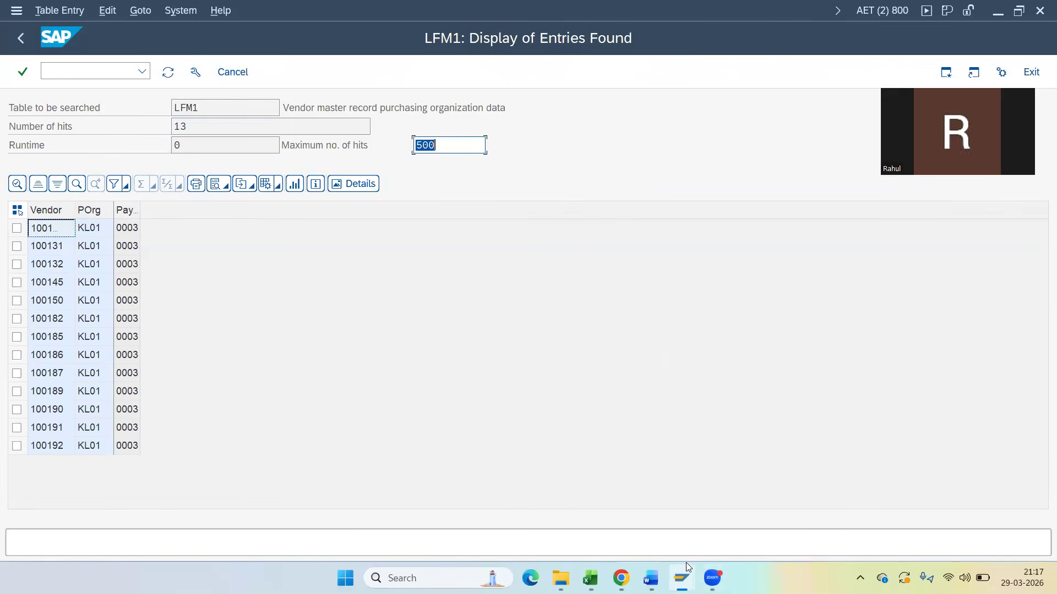
# Return to the batch input session overview, refresh it and check the error and processed transaction counts of MK02_V1.
pyautogui.click(682, 577)
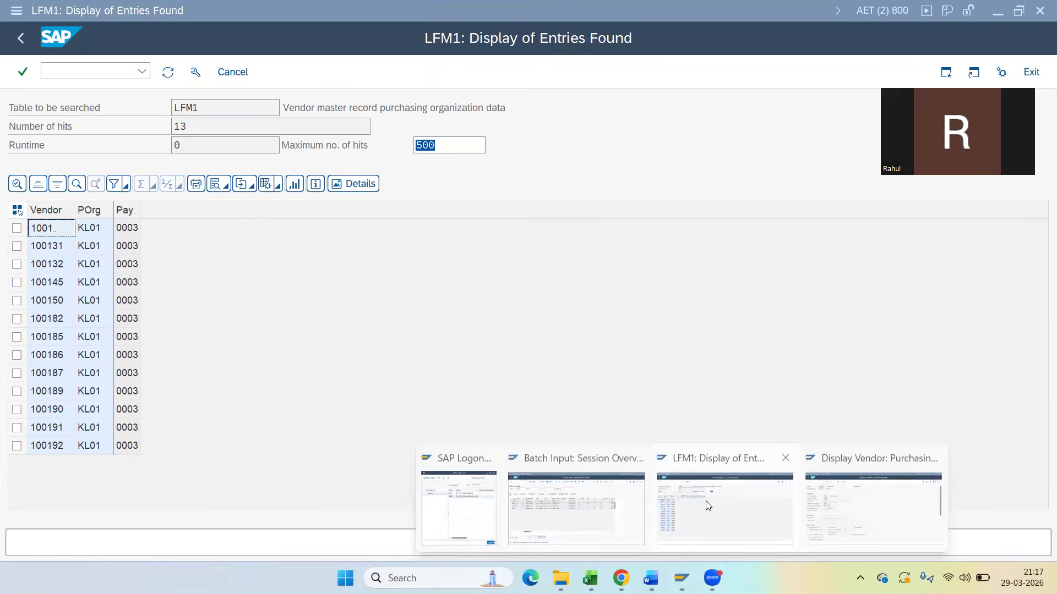
pyautogui.click(586, 500)
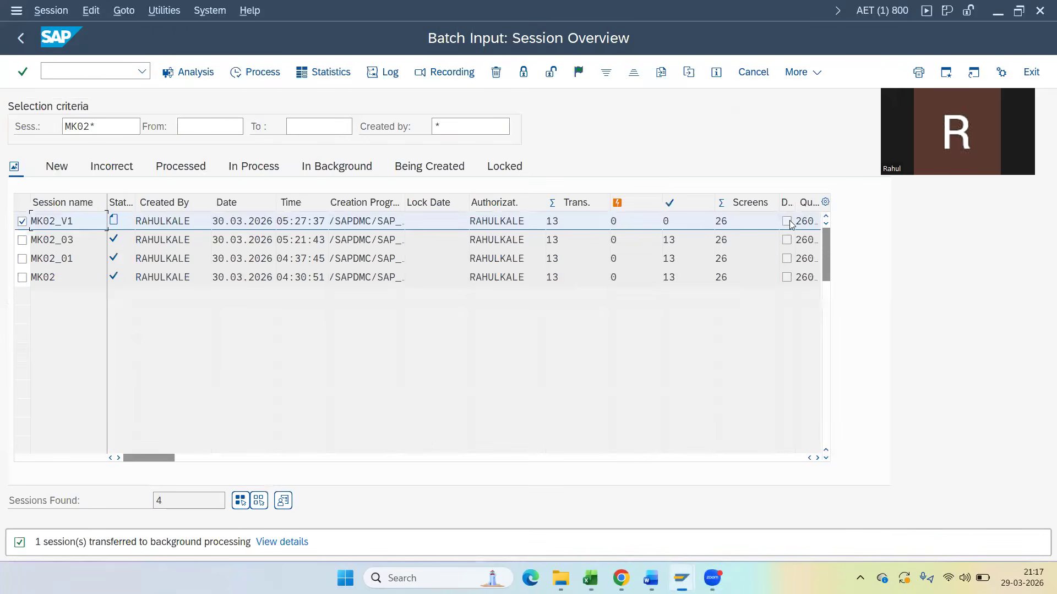
pyautogui.rightClick(930, 332)
pyautogui.click(881, 48)
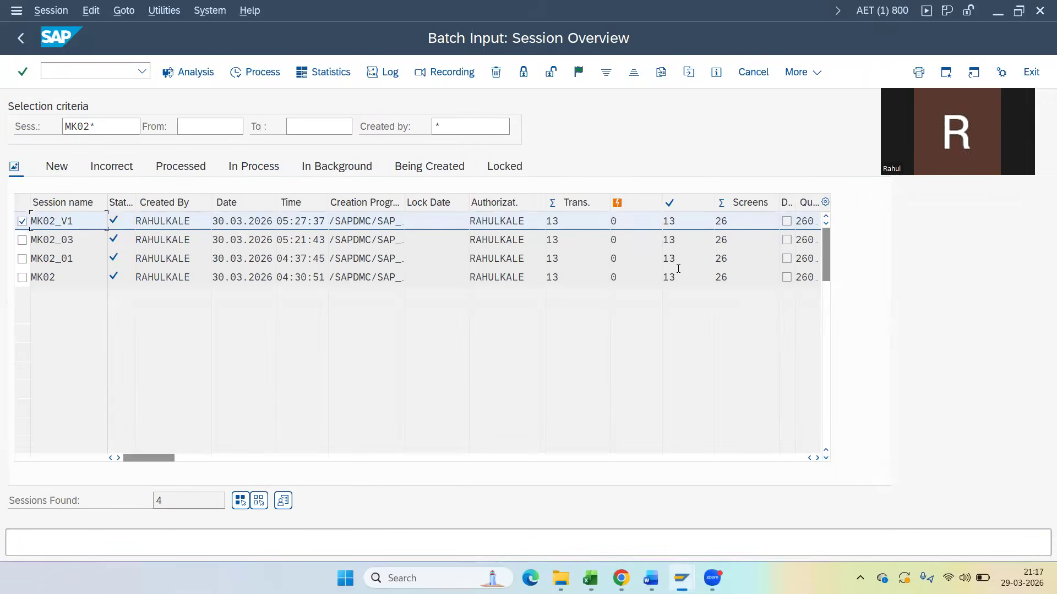
pyautogui.click(644, 220)
pyautogui.doubleClick(677, 221)
# Review the LFM1 payment terms list, then reload the purchasing data of vendor 100132 and check its terms of payment.
pyautogui.moveTo(681, 578)
pyautogui.click(709, 523)
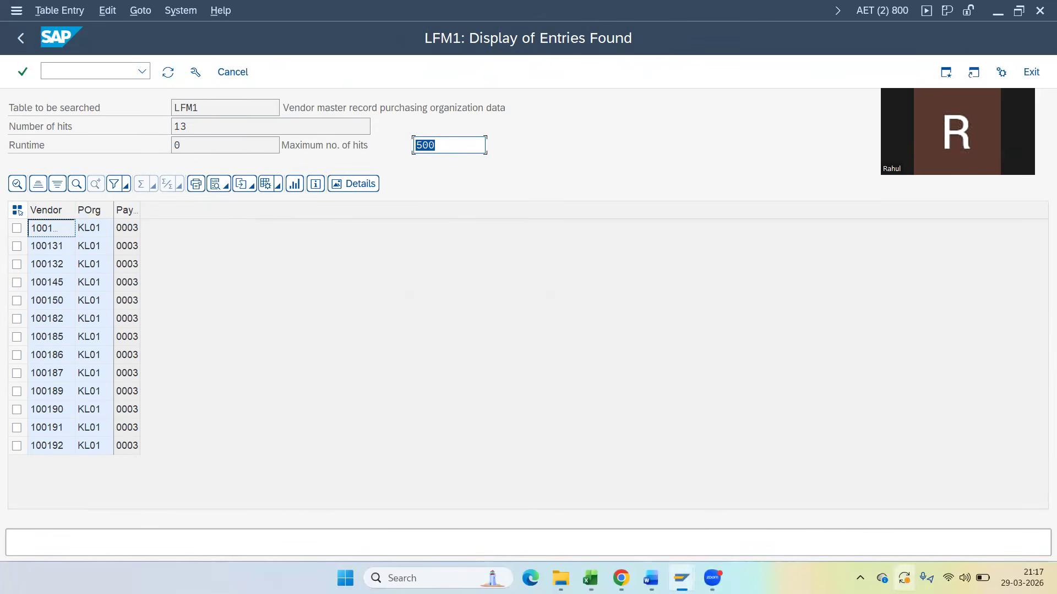
pyautogui.moveTo(682, 578)
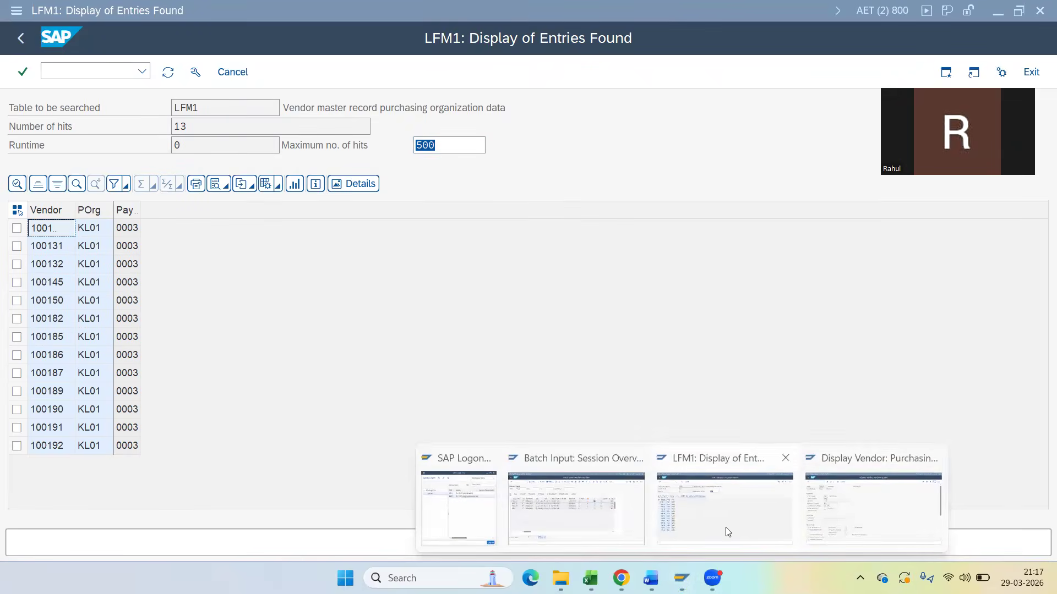
pyautogui.click(869, 508)
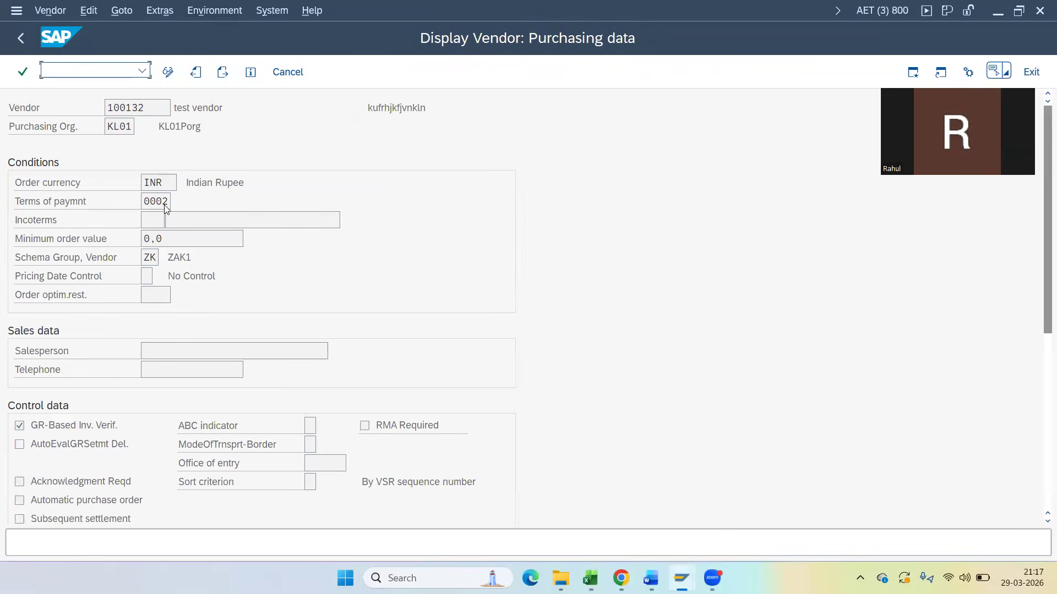
pyautogui.moveTo(169, 201); pyautogui.dragTo(144, 202)
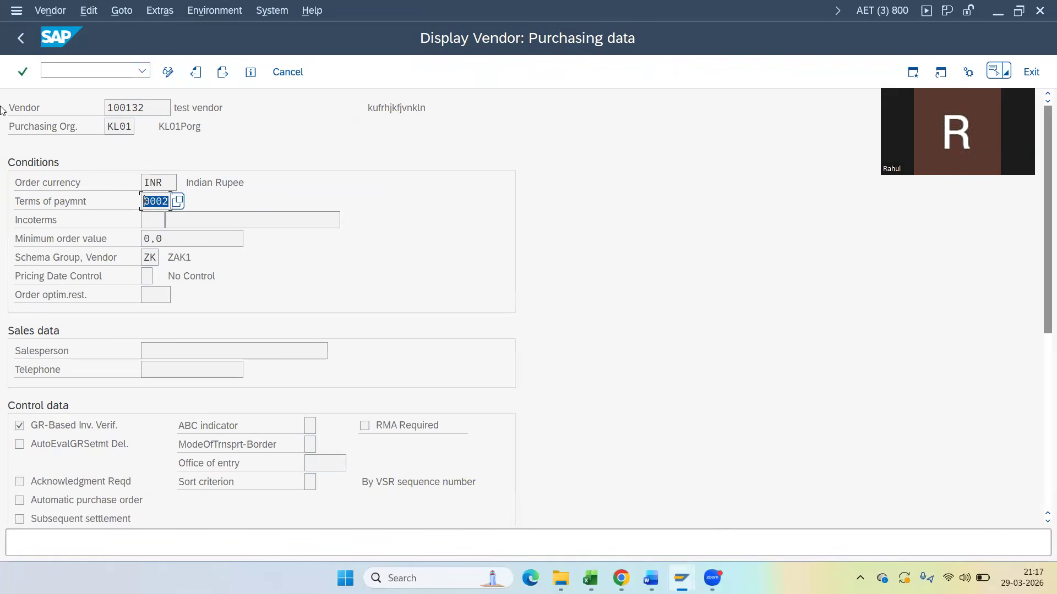
pyautogui.click(21, 38)
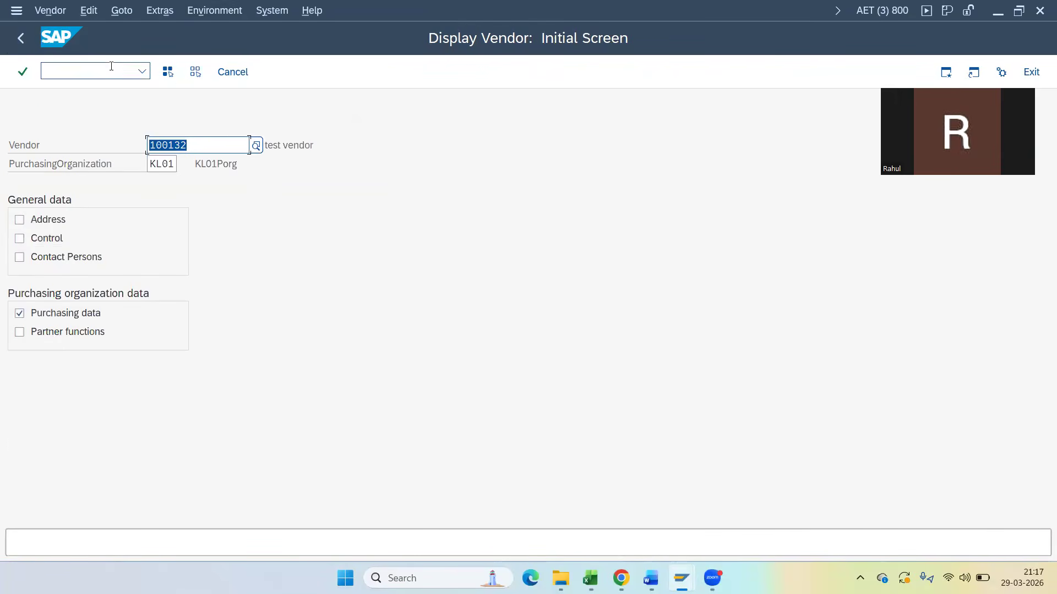
pyautogui.press('Return')
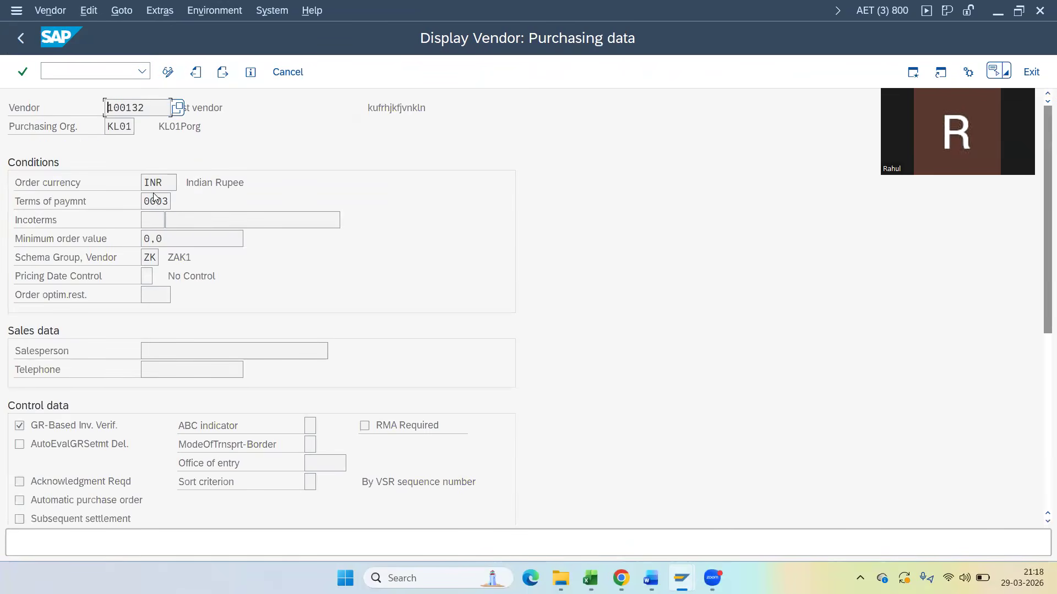
pyautogui.moveTo(168, 202); pyautogui.dragTo(126, 197)
pyautogui.click(867, 176)
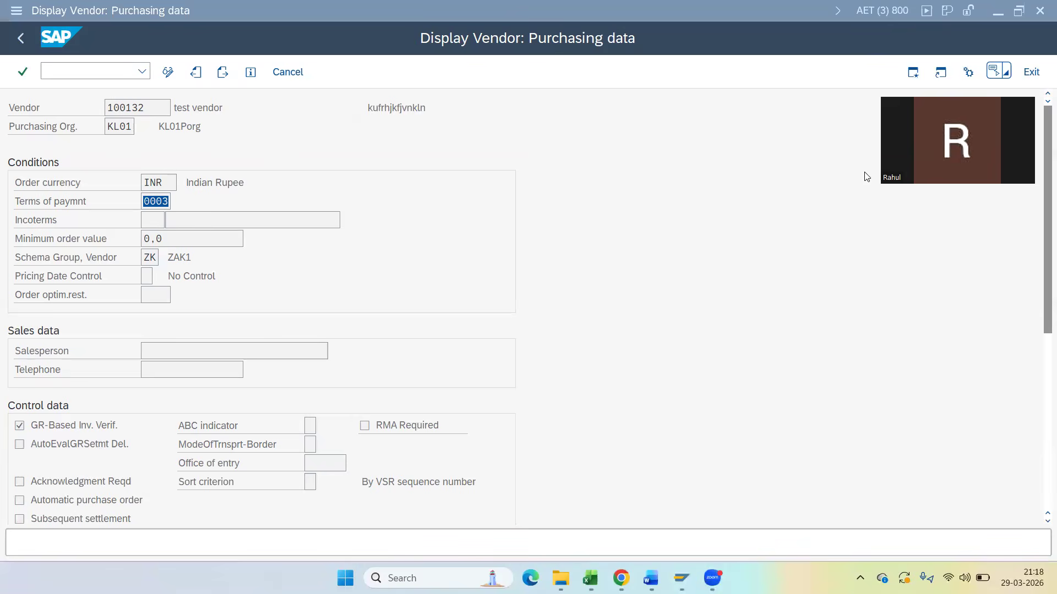
pyautogui.click(921, 392)
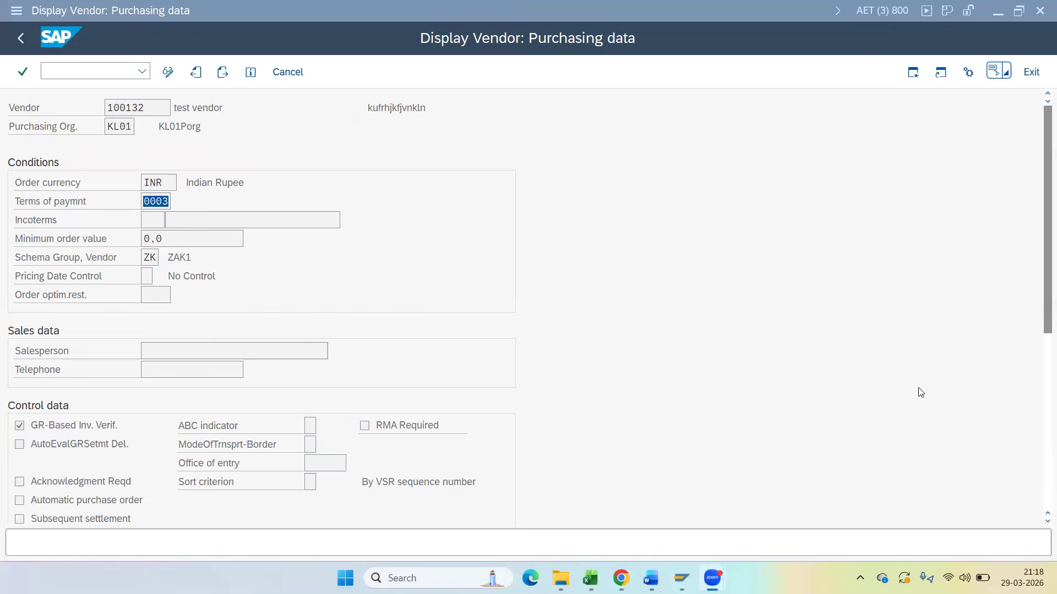